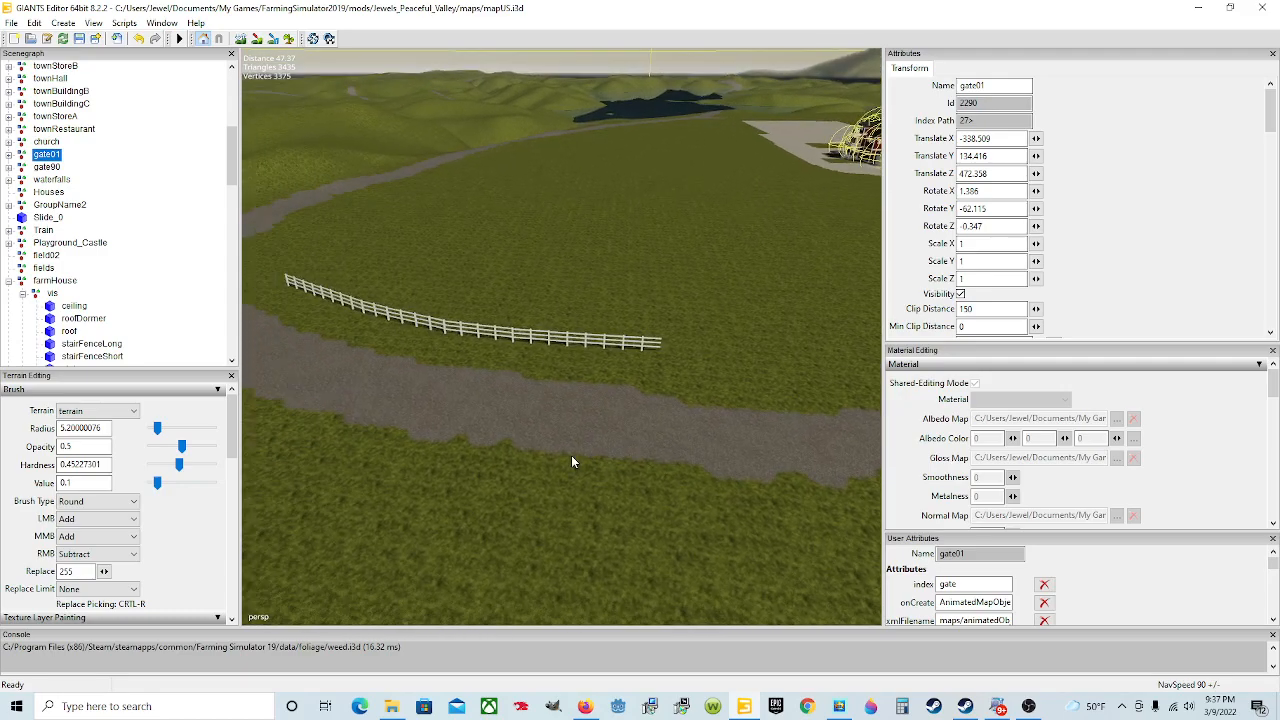
- Examine the open end of the white fence and its surroundings beside the gravel road
scroll(551, 459, up, 4)
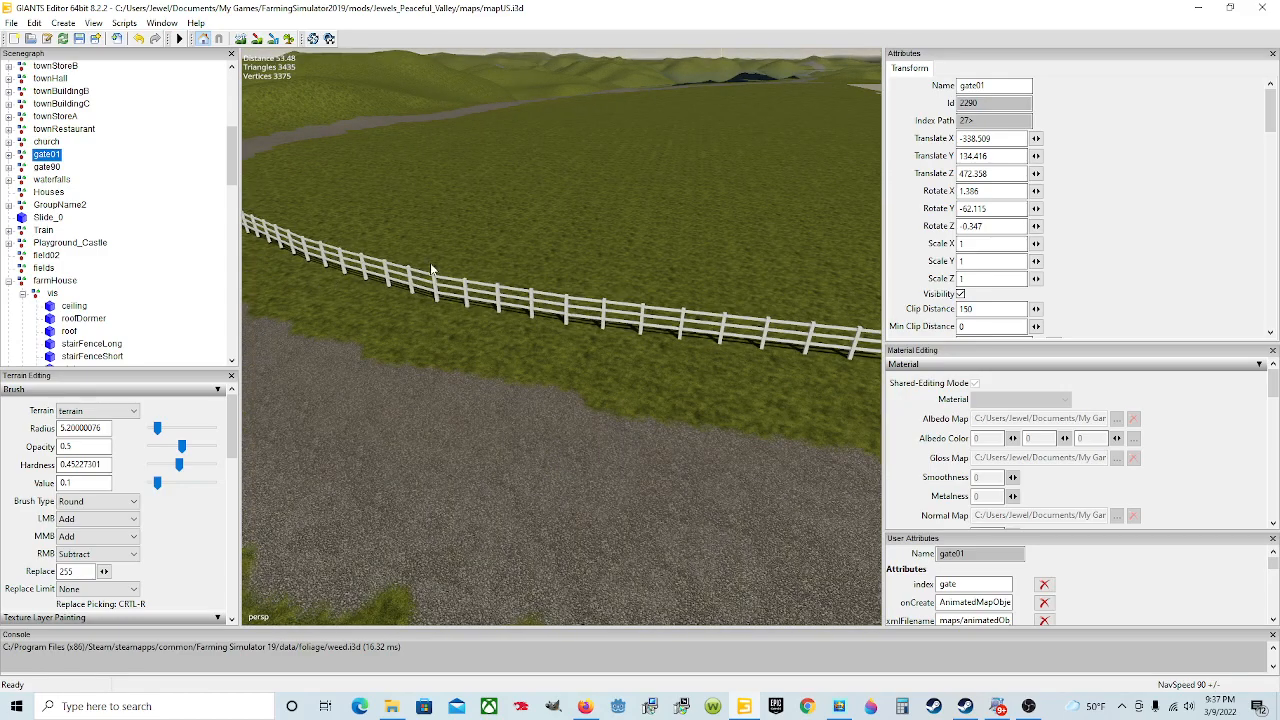
alt+drag(546, 484, 700, 450)
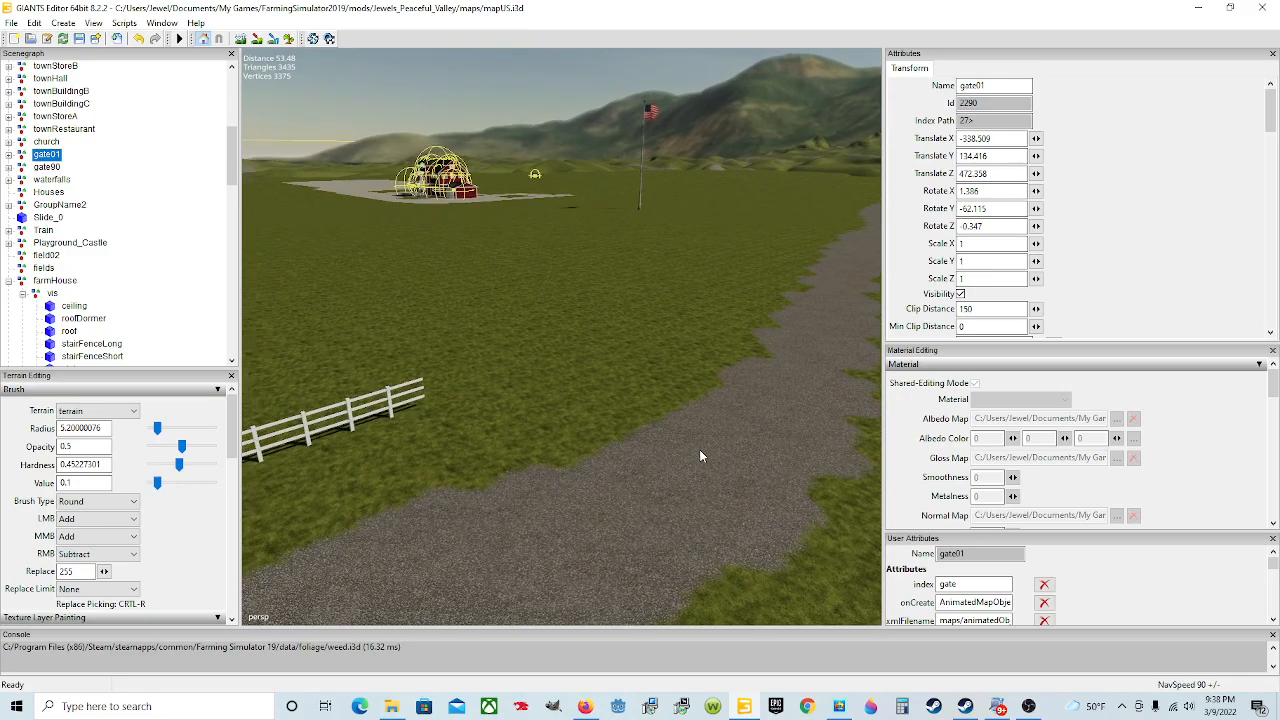
scroll(699, 449, up, 8)
scroll(630, 485, down, 8)
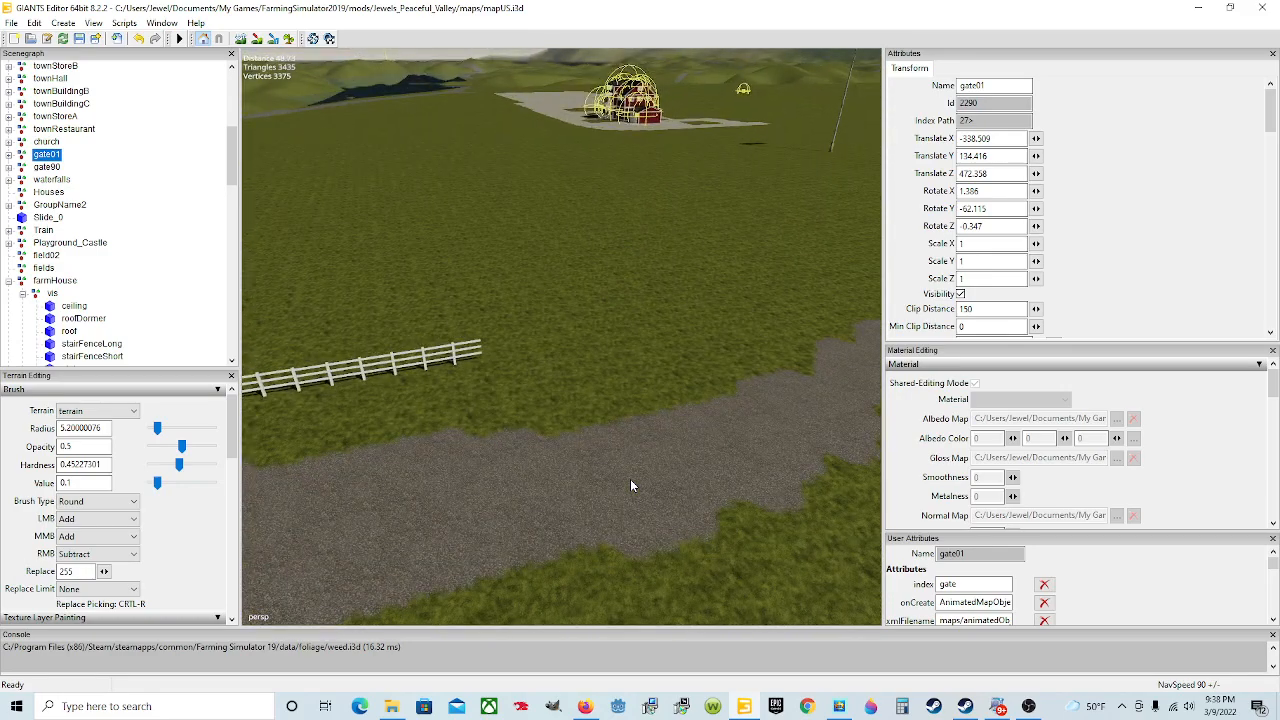
alt+drag(632, 485, 707, 462)
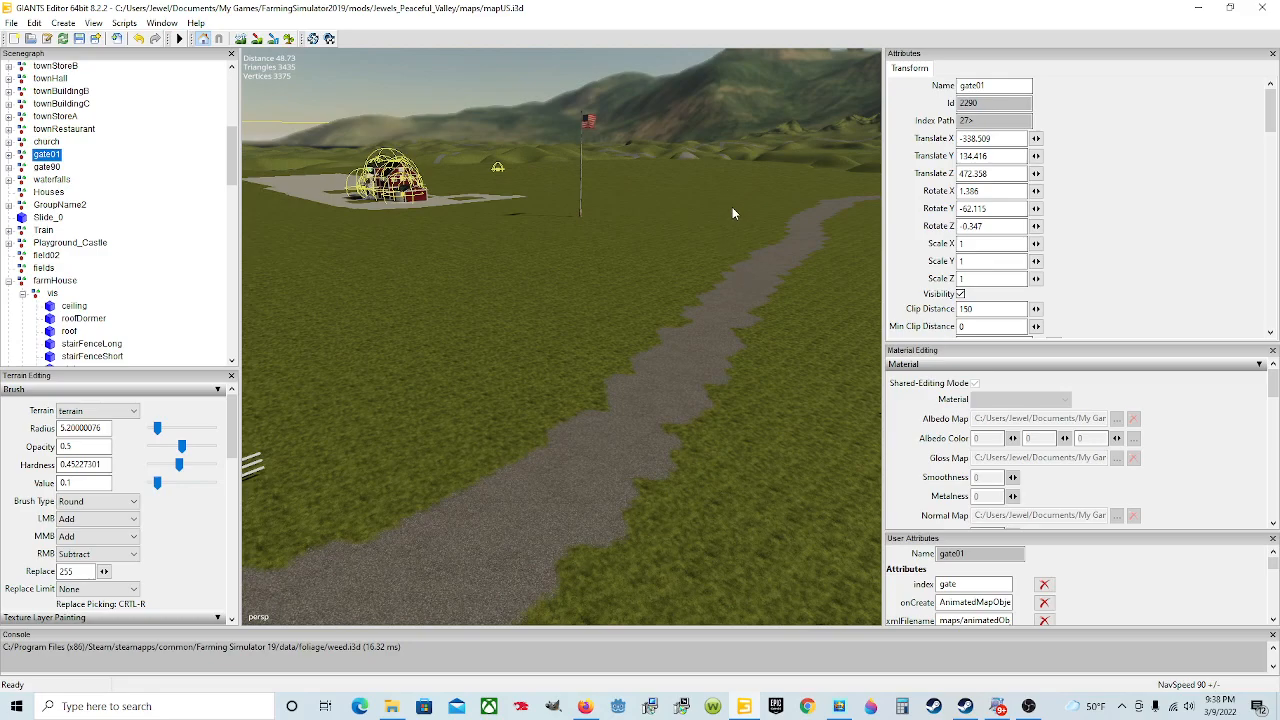
alt+drag(760, 218, 632, 317)
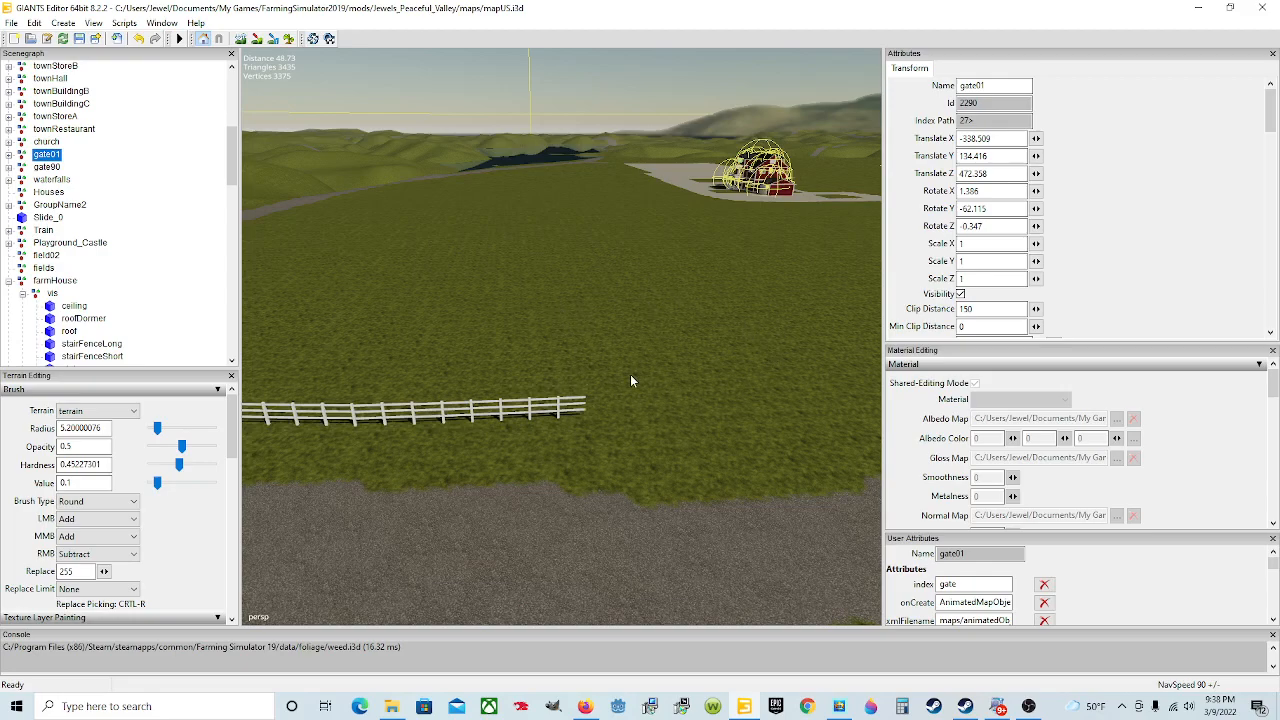
alt+drag(651, 363, 622, 420)
- Place the first unused fence2mClosed segment of the whiteFence group at the open end of the white fence
scroll(167, 326, down, 7)
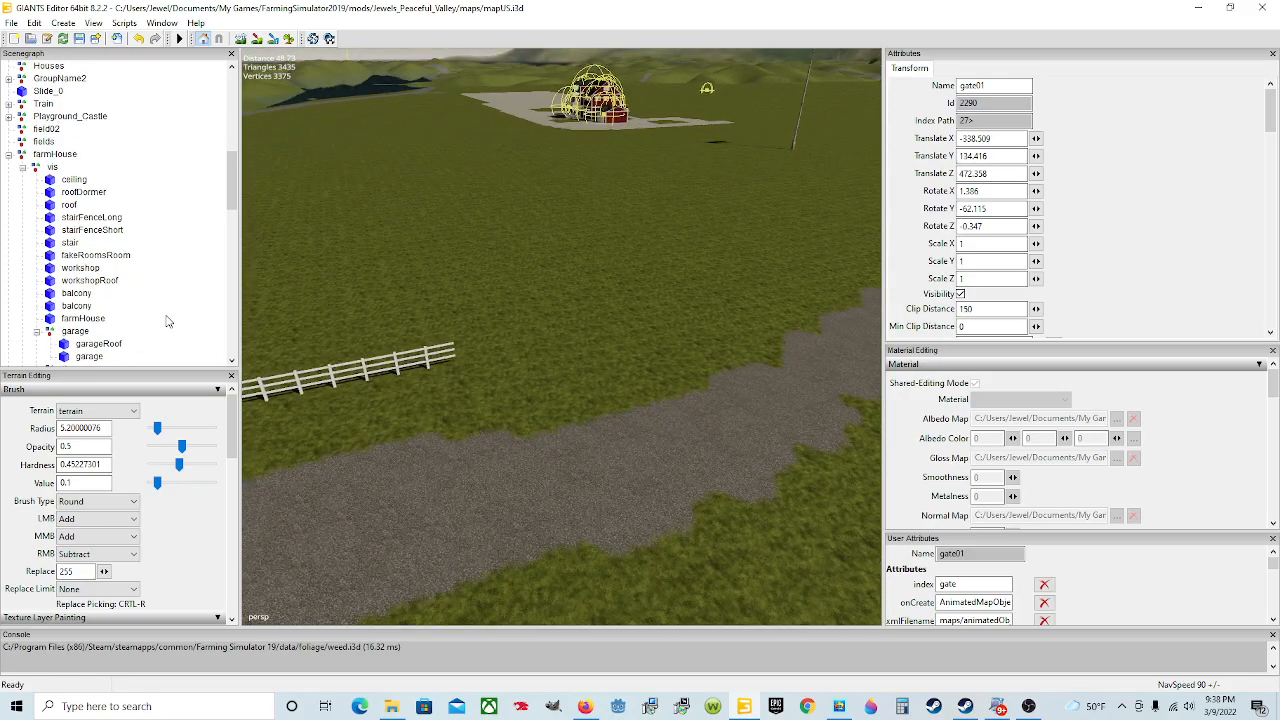
scroll(165, 322, down, 10)
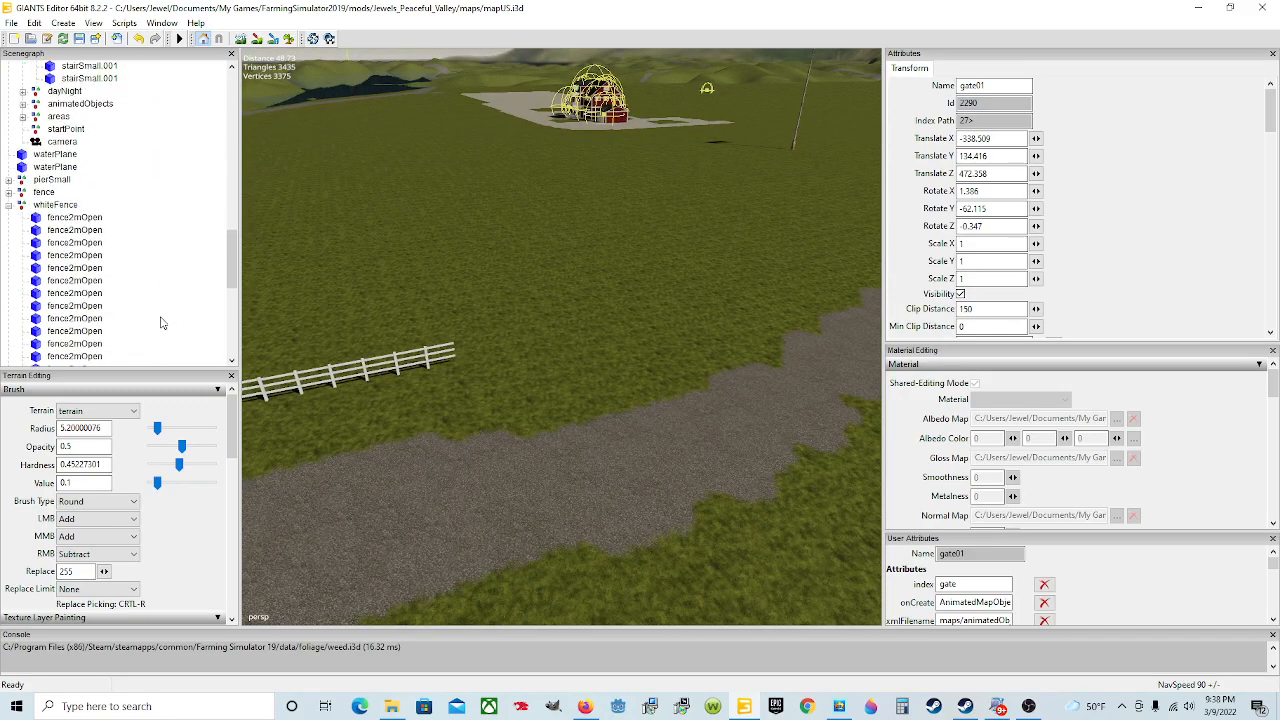
click(450, 360)
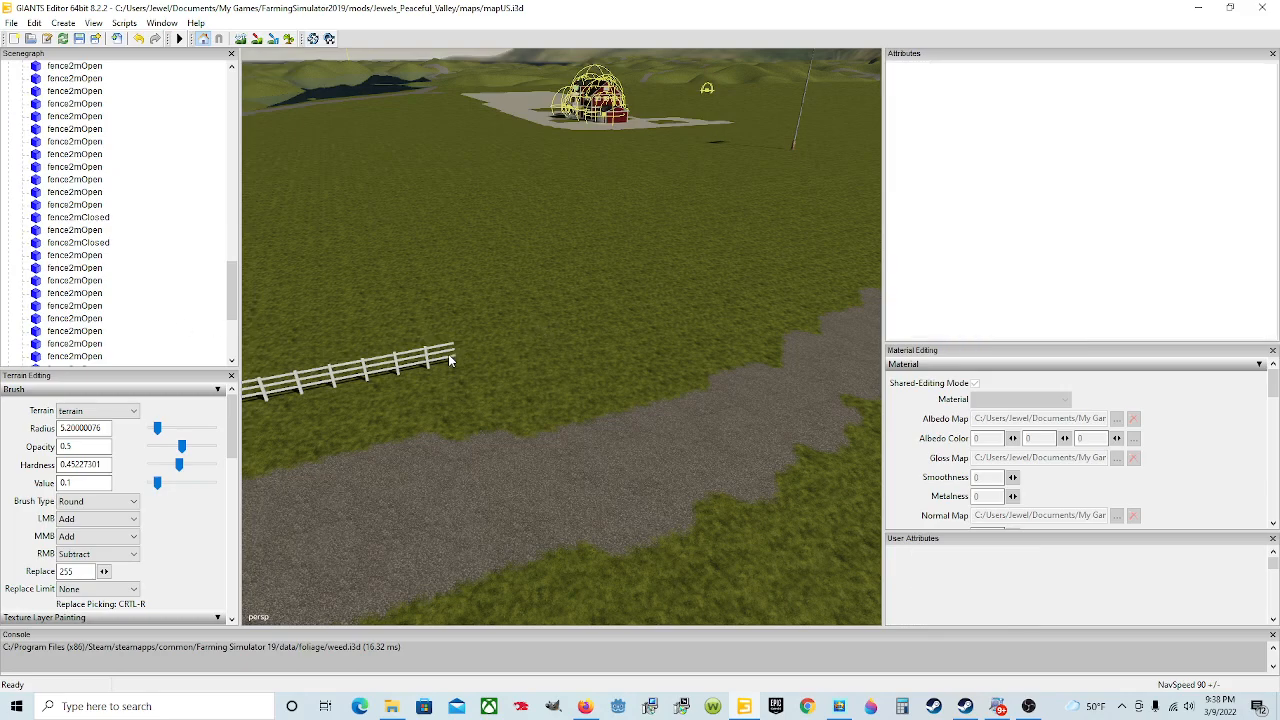
click(430, 358)
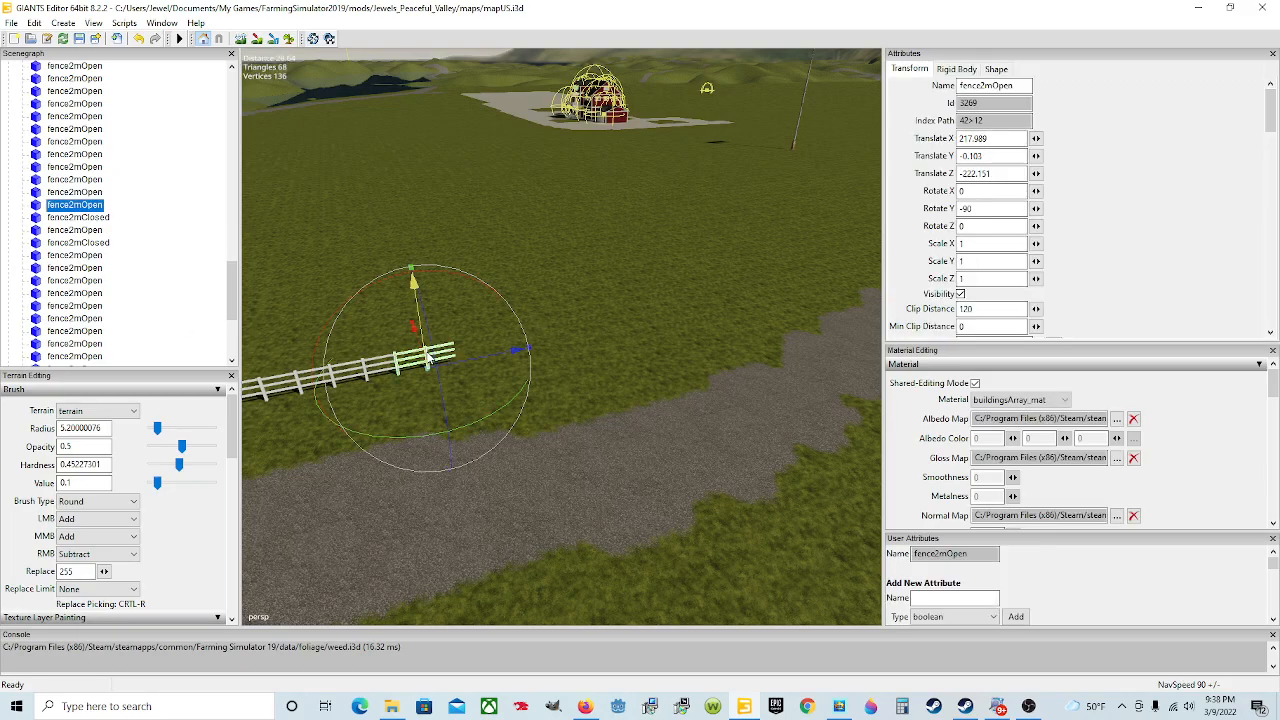
click(94, 219)
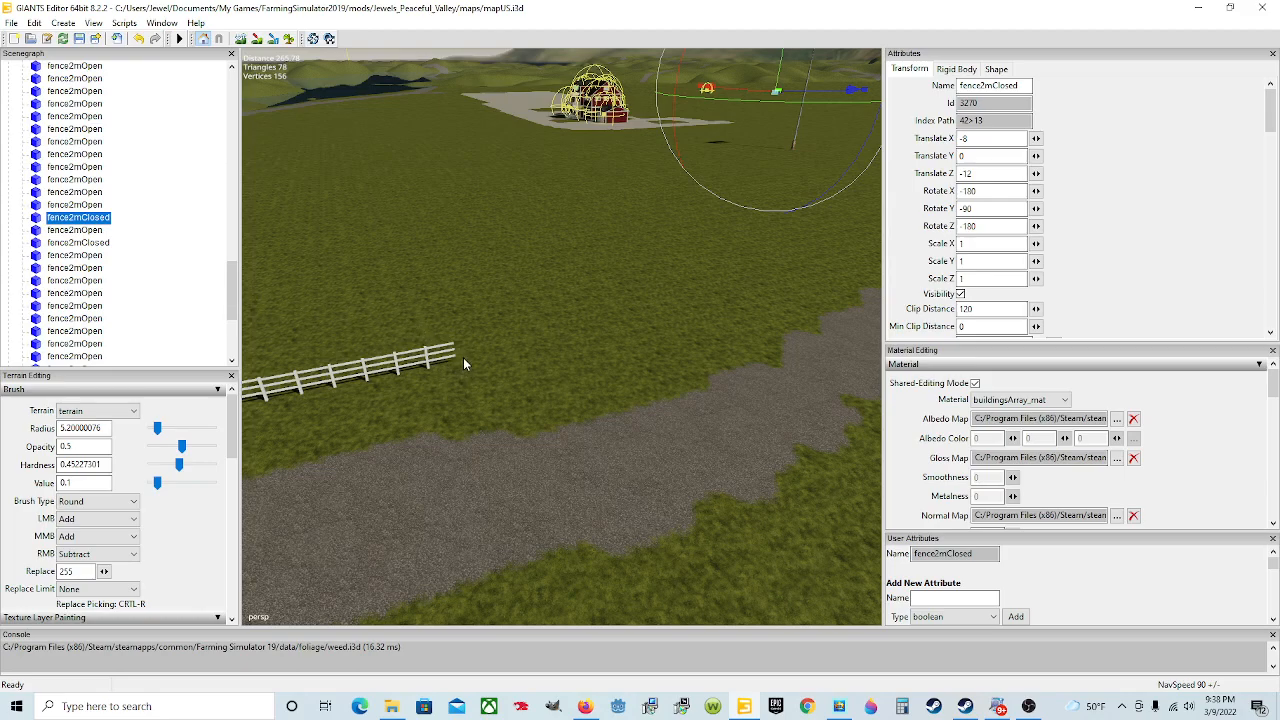
key(ctrl+b)
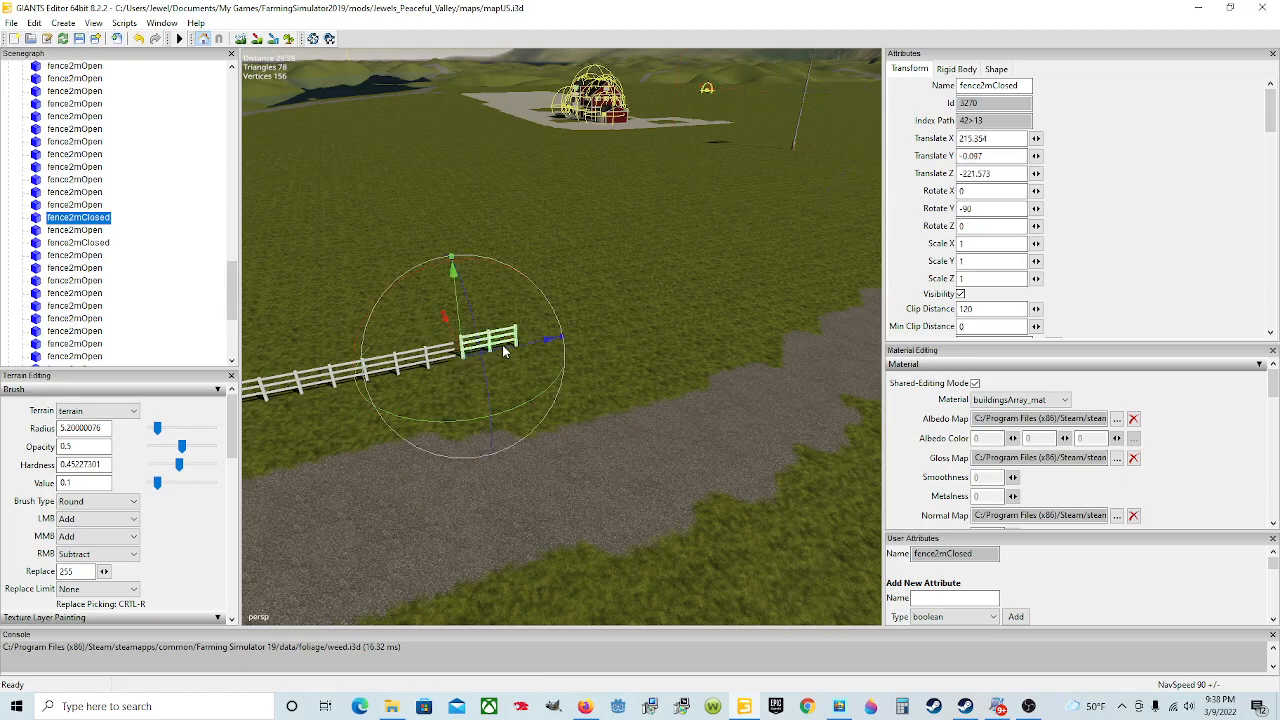
key(ctrl+b)
scroll(458, 356, up, 4)
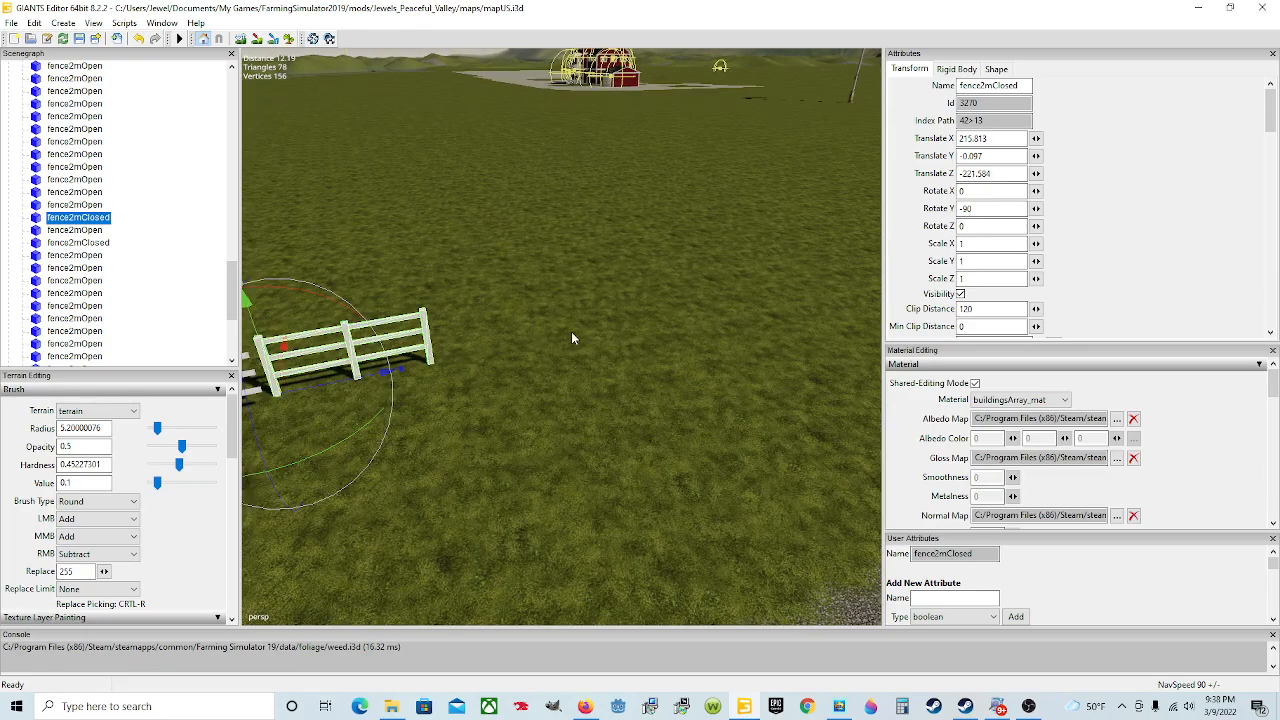
- Slide the closed fence segment against the neighbouring section, to about Translate X 215.945 and Translate Z -222.16
key(f)
drag(539, 343, 543, 456)
scroll(536, 390, up, 5)
scroll(649, 398, down, 4)
scroll(572, 418, up, 6)
scroll(577, 425, down, 3)
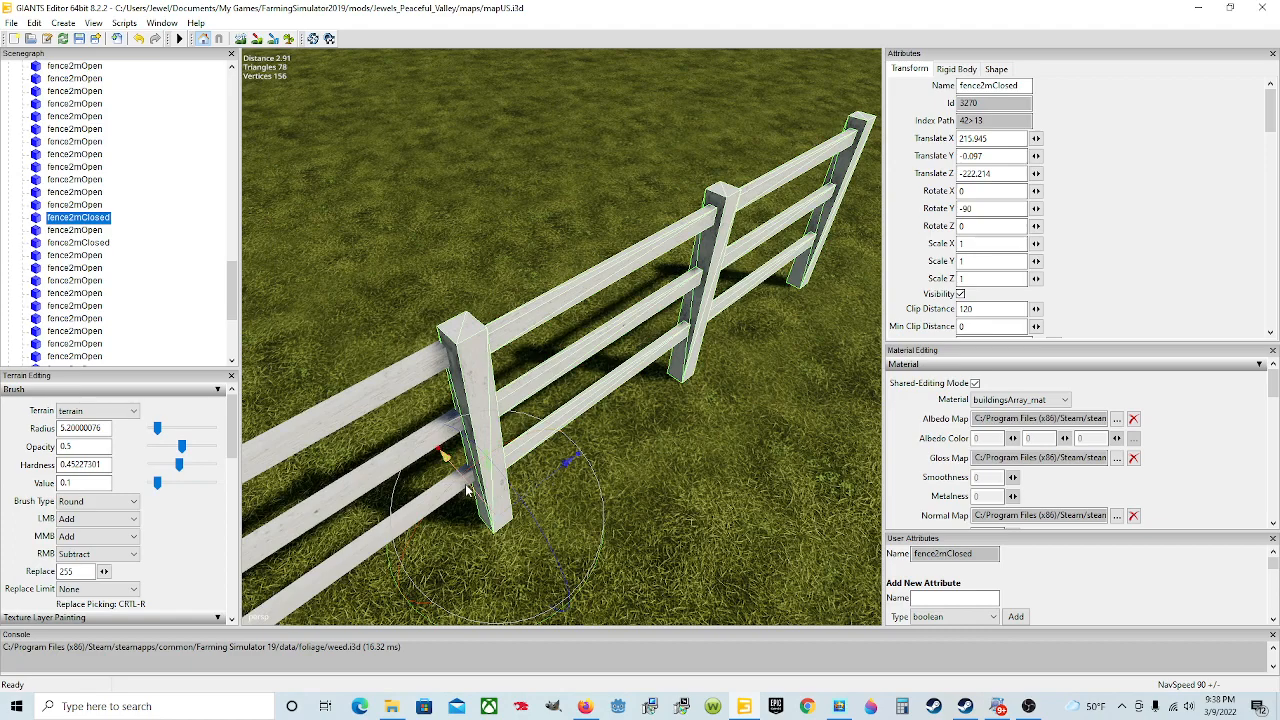
drag(467, 490, 458, 486)
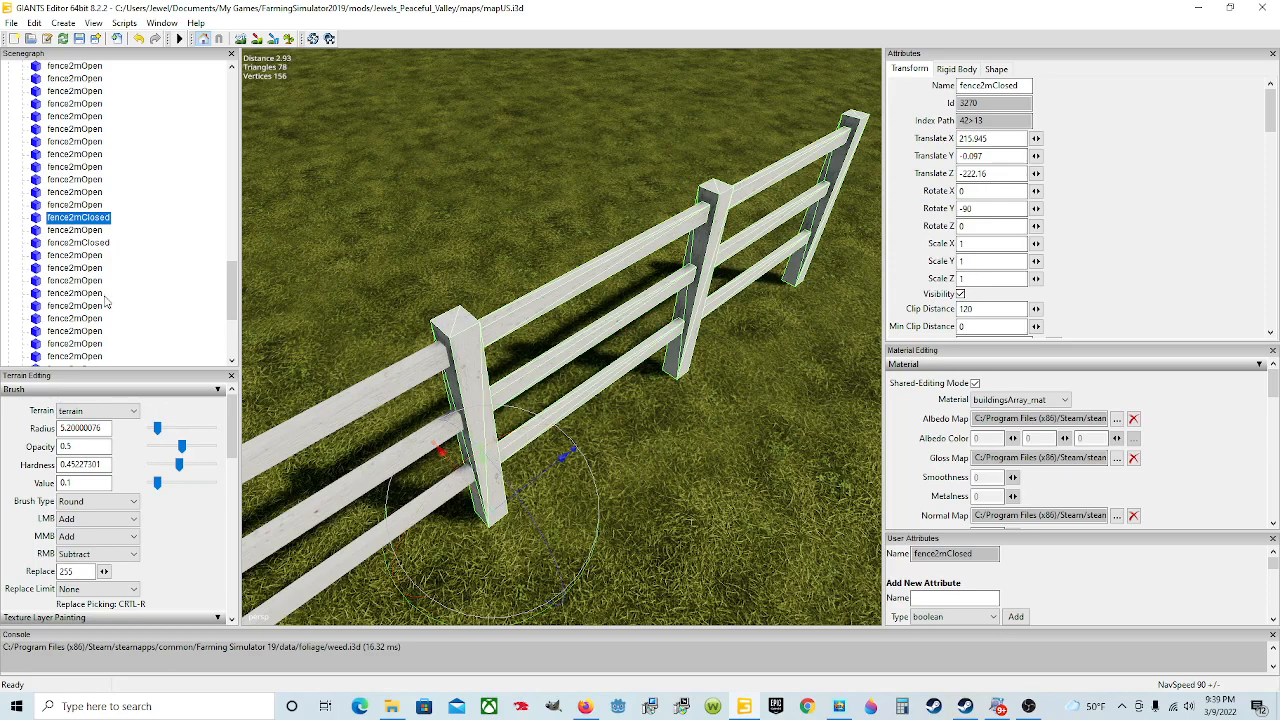
- Lower the closed fence segment to about Translate Y -0.126 to line its rails up with the neighbouring section
alt+drag(620, 427, 566, 392)
scroll(566, 367, down, 5)
mouse_move(499, 481)
alt+mouse_down()
mouse_move(524, 473)
mouse_move(490, 445)
mouse_move(452, 499)
alt+mouse_up()
scroll(523, 478, up, 3)
scroll(523, 478, up, 3)
scroll(452, 499, down, 10)
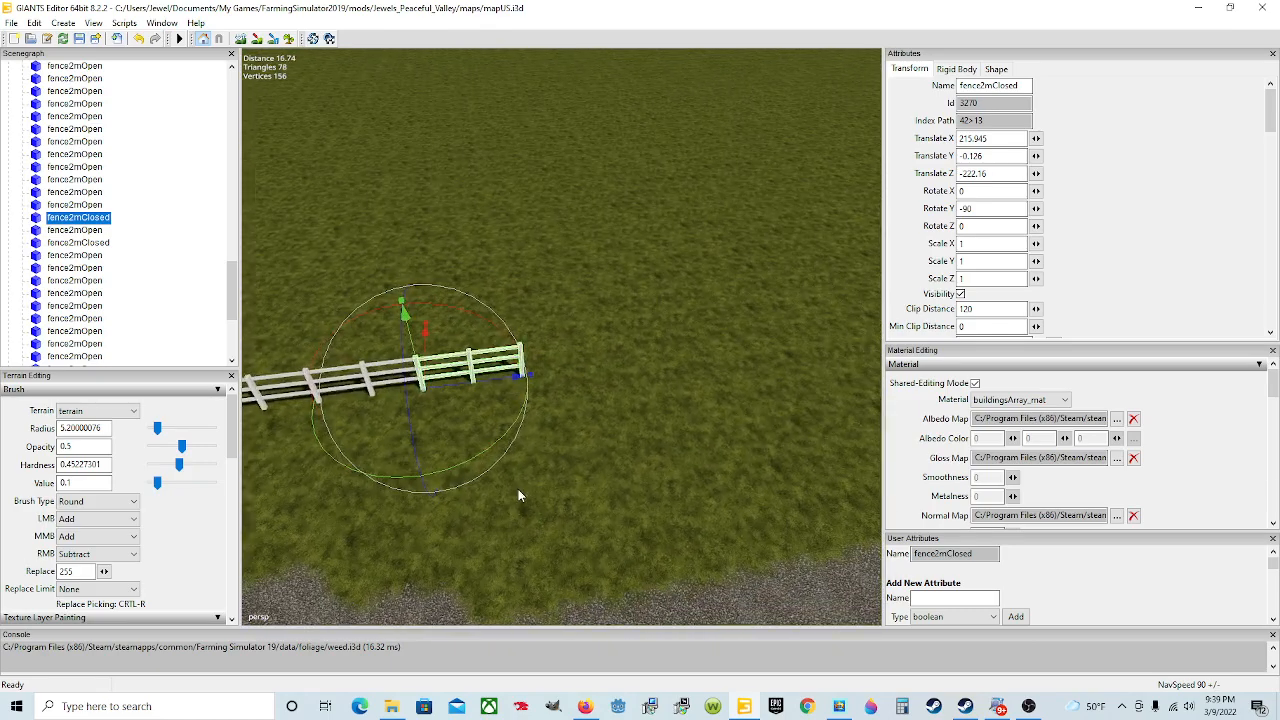
click(99, 233)
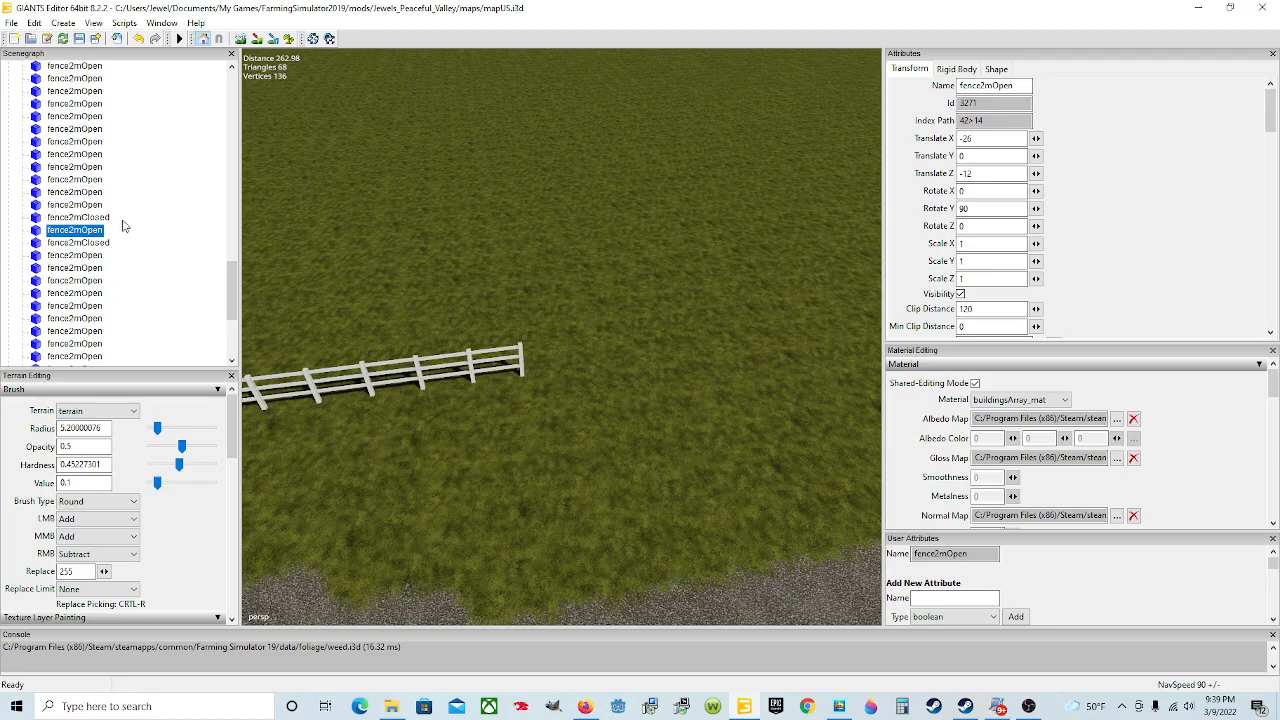
alt+drag(507, 370, 509, 442)
scroll(529, 378, up, 4)
scroll(505, 382, down, 4)
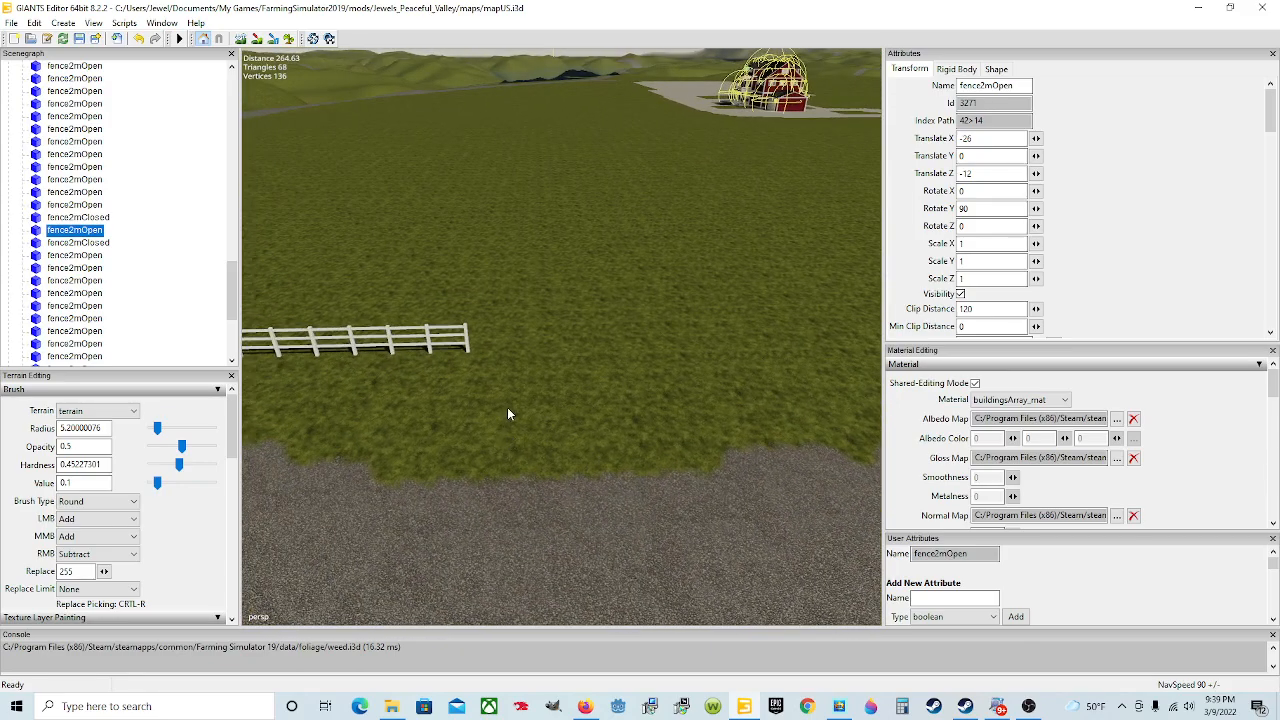
- Place gate01 on the grass near the white fence's closed end and raise it to about Translate Y 143.858
drag(230, 292, 225, 155)
click(46, 191)
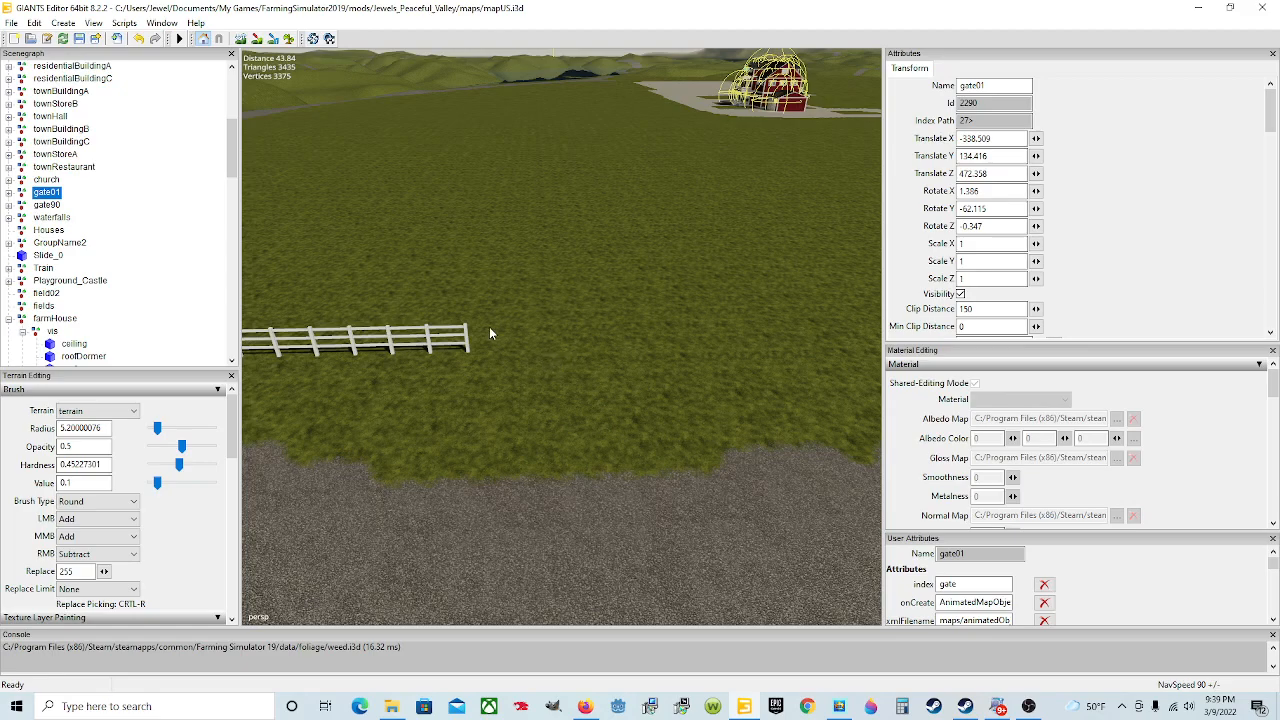
key(ctrl+b)
click(509, 345)
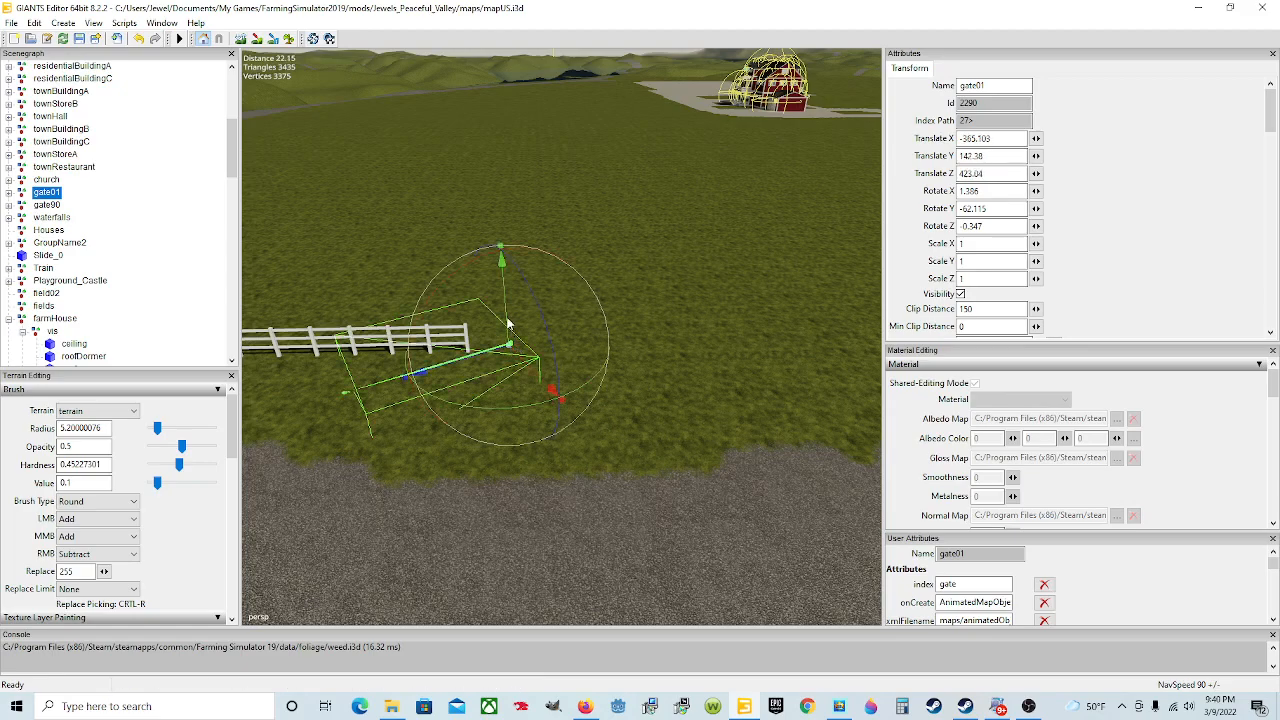
click(531, 342)
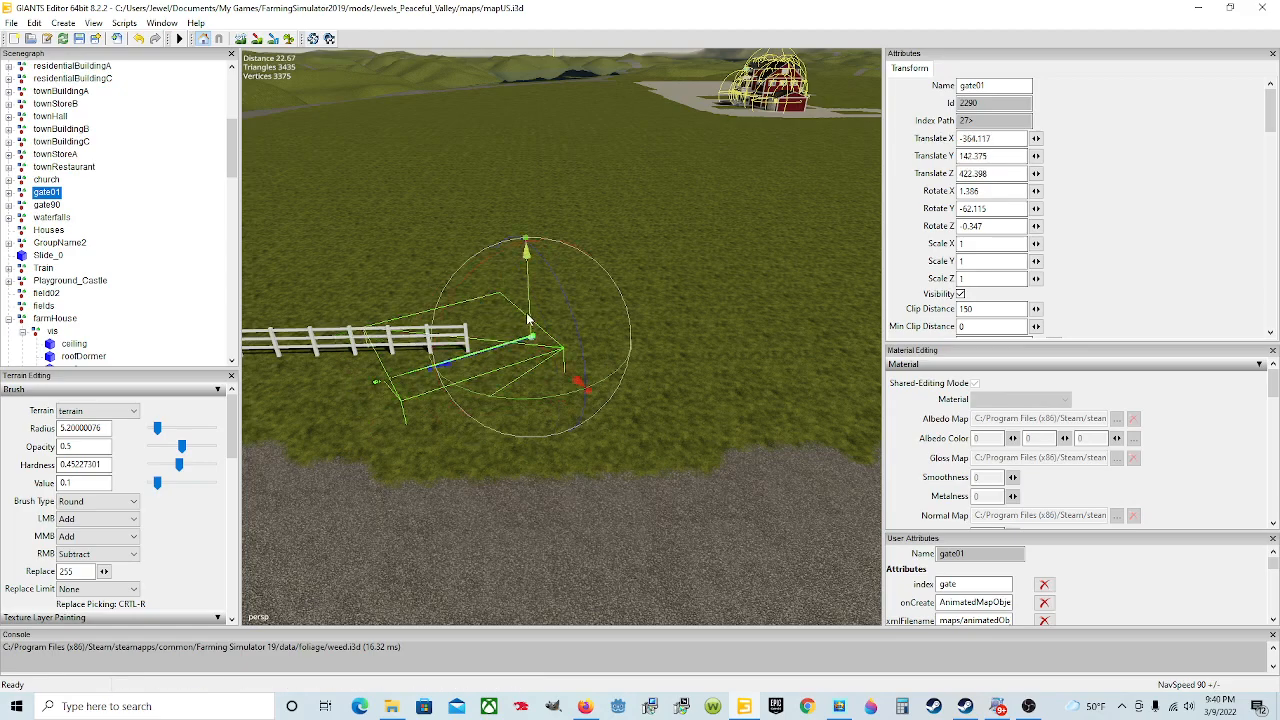
drag(528, 315, 565, 268)
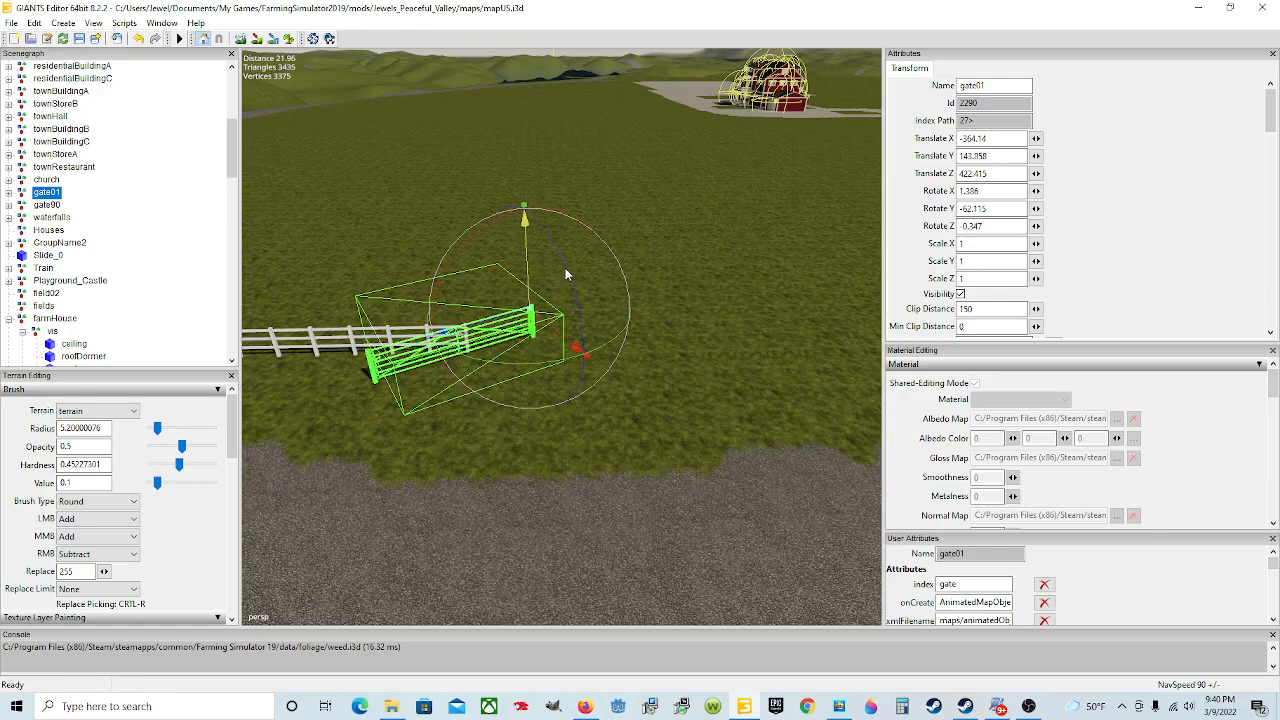
- Rotate gate01 in line with the white fence and move its hinge post up to the fence's end post
drag(550, 366, 596, 240)
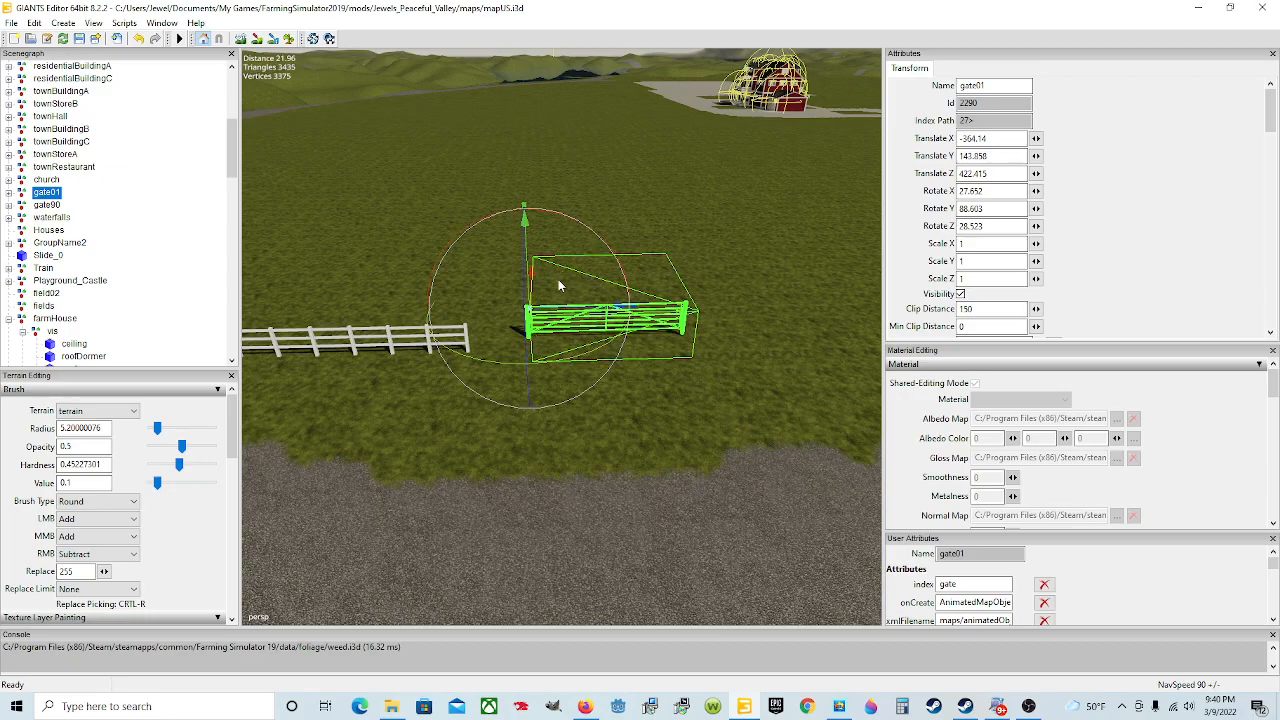
drag(532, 287, 521, 334)
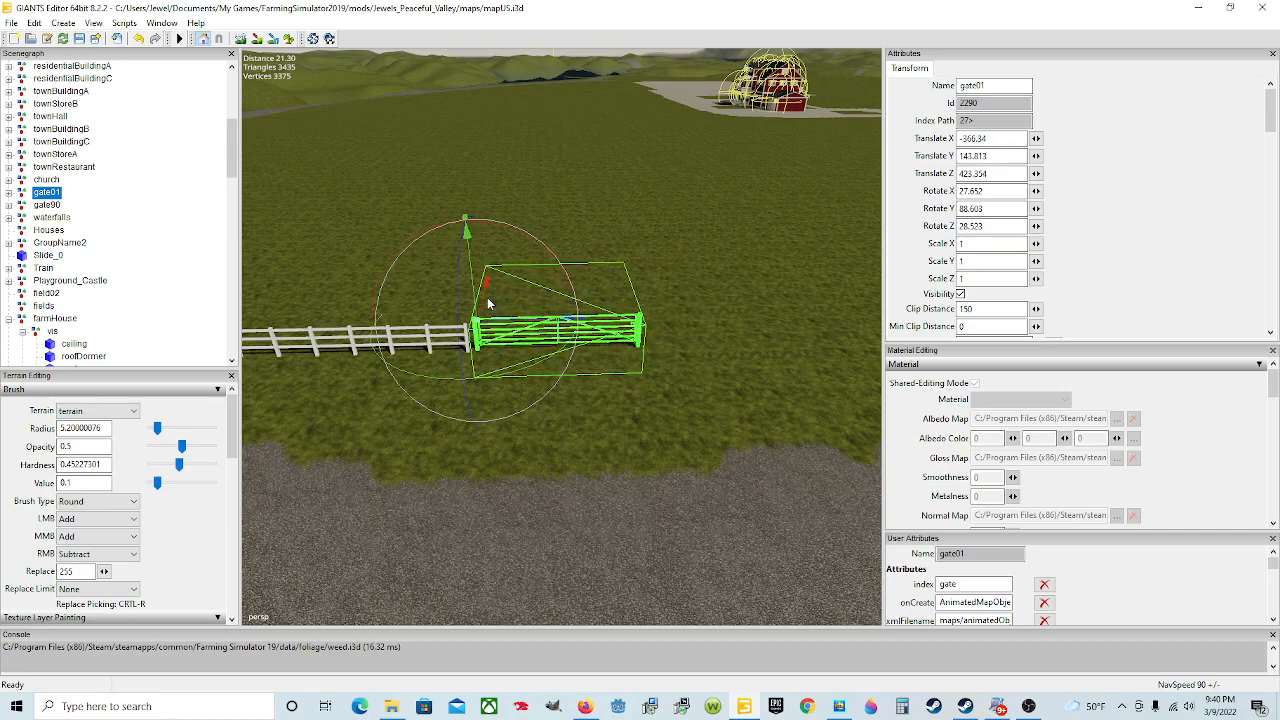
drag(488, 303, 527, 387)
scroll(499, 366, up, 3)
scroll(477, 346, up, 4)
scroll(531, 361, down, 2)
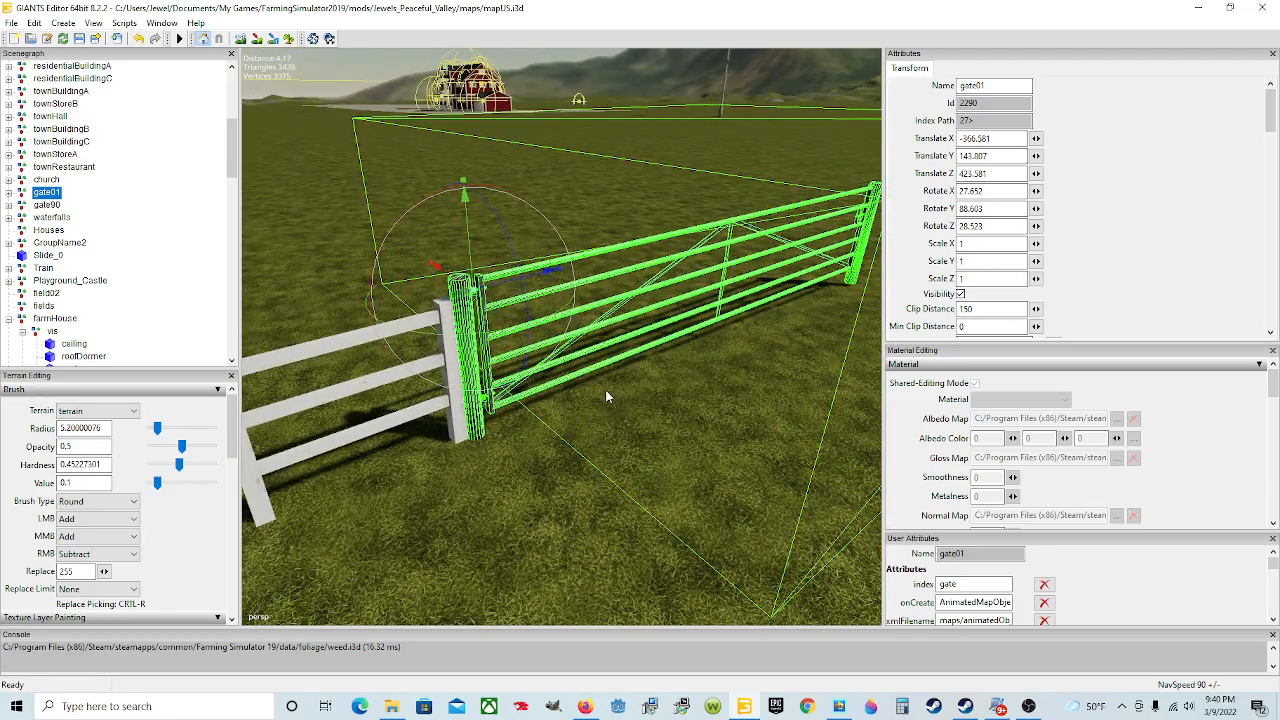
- Nudge gate01 along the fence line to about Translate X -366.548, just clear of the end post
scroll(605, 390, up, 3)
scroll(527, 393, down, 3)
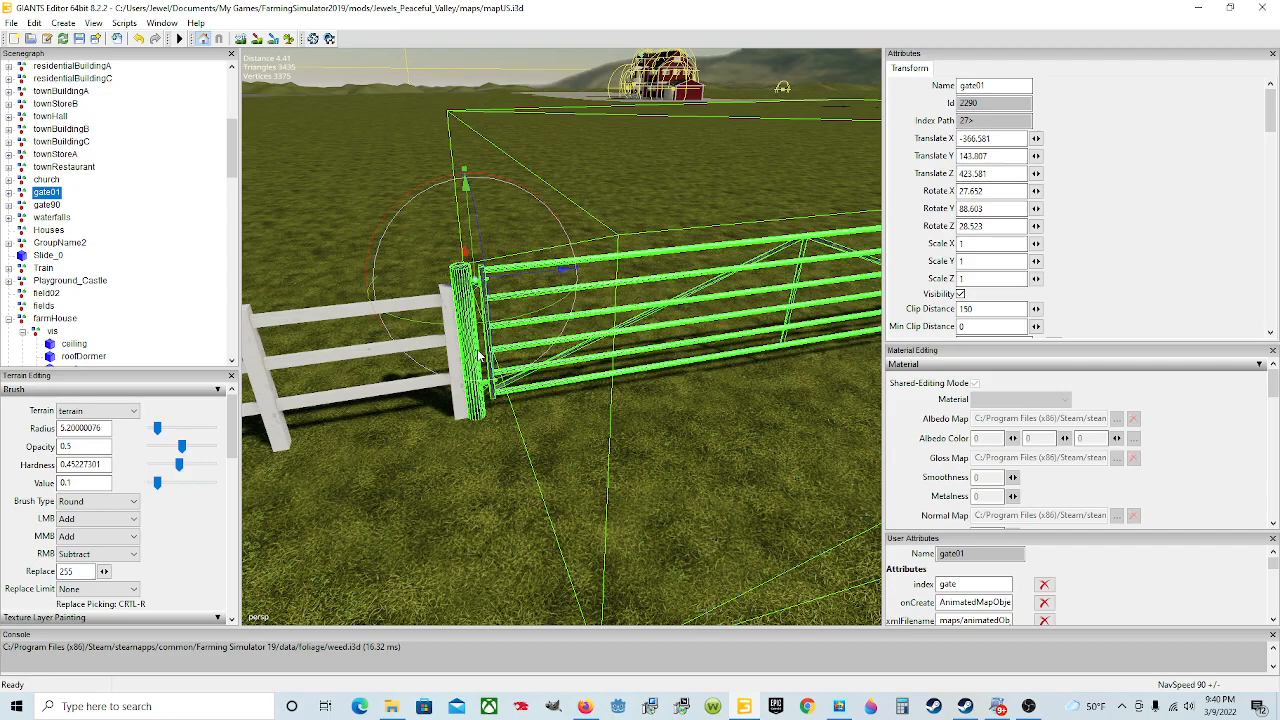
mouse_move(469, 391)
alt+mouse_down()
mouse_move(441, 386)
mouse_move(451, 392)
alt+mouse_up()
drag(563, 268, 569, 271)
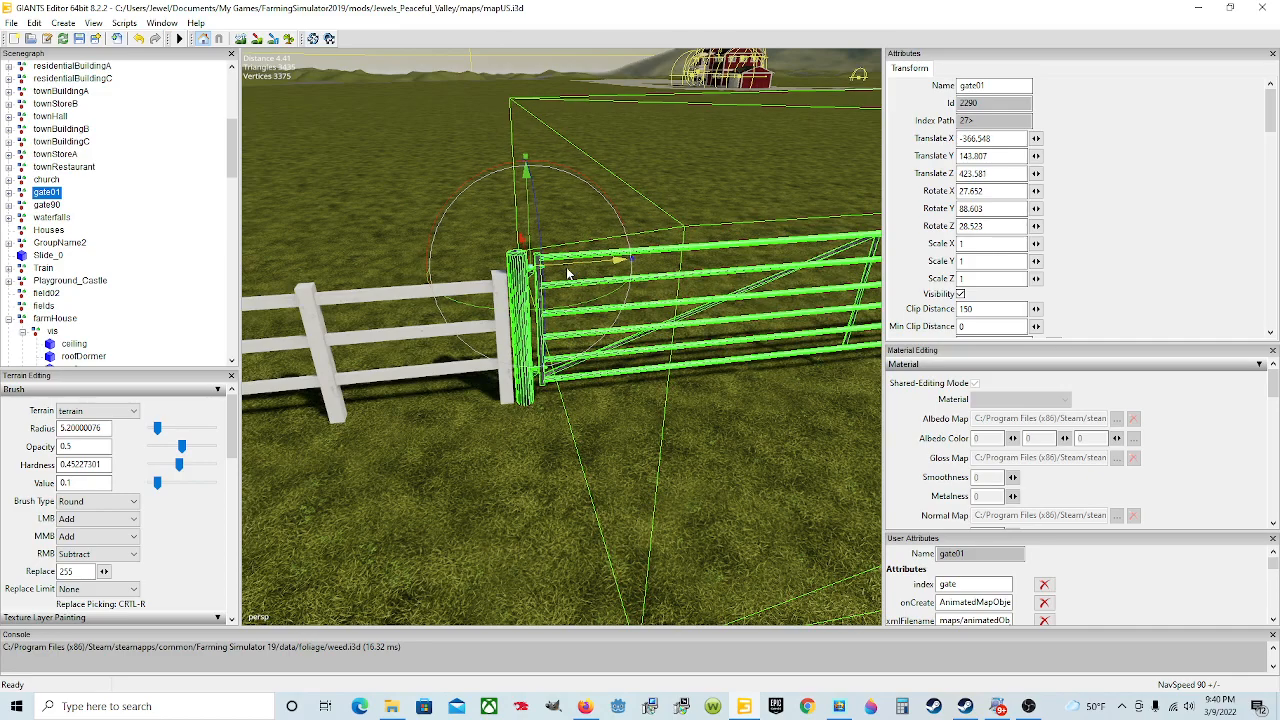
- Shift gate01 sideways to centre it on the fence line, at about Translate Z 423.5
alt+drag(467, 453, 649, 420)
scroll(449, 378, up, 2)
scroll(649, 420, down, 3)
alt+drag(478, 438, 568, 455)
scroll(474, 425, up, 2)
scroll(588, 453, down, 4)
scroll(617, 424, up, 2)
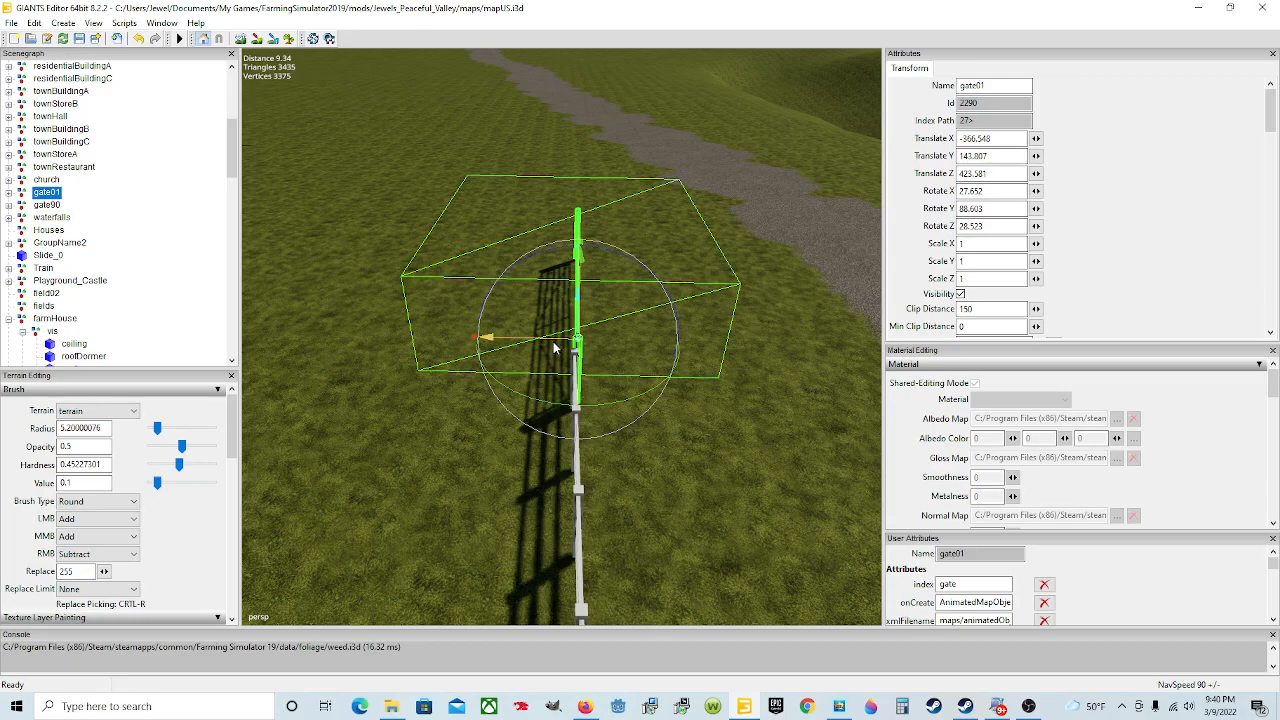
drag(553, 341, 550, 342)
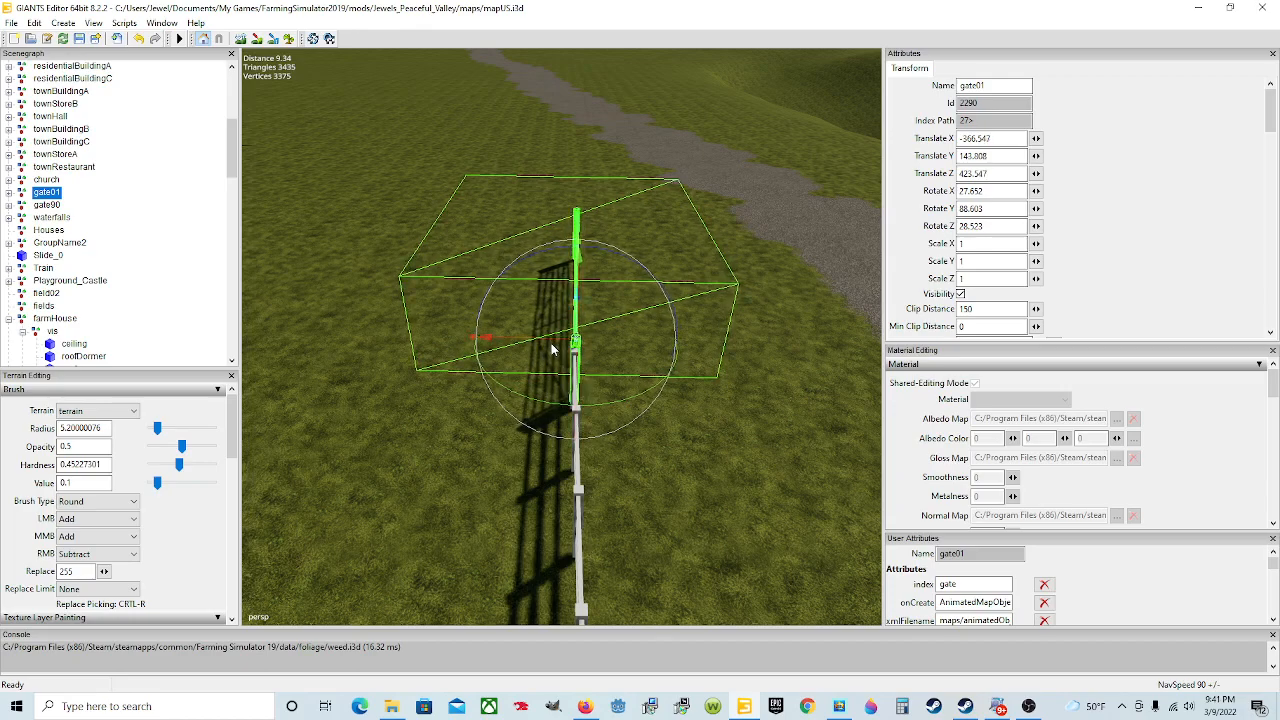
- Lower gate01 to about Translate Y 143.745 so its posts sit deeper in the ground
alt+drag(613, 418, 541, 362)
scroll(613, 458, up, 3)
alt+drag(551, 451, 425, 462)
scroll(602, 457, up, 3)
key(f)
scroll(499, 447, up, 3)
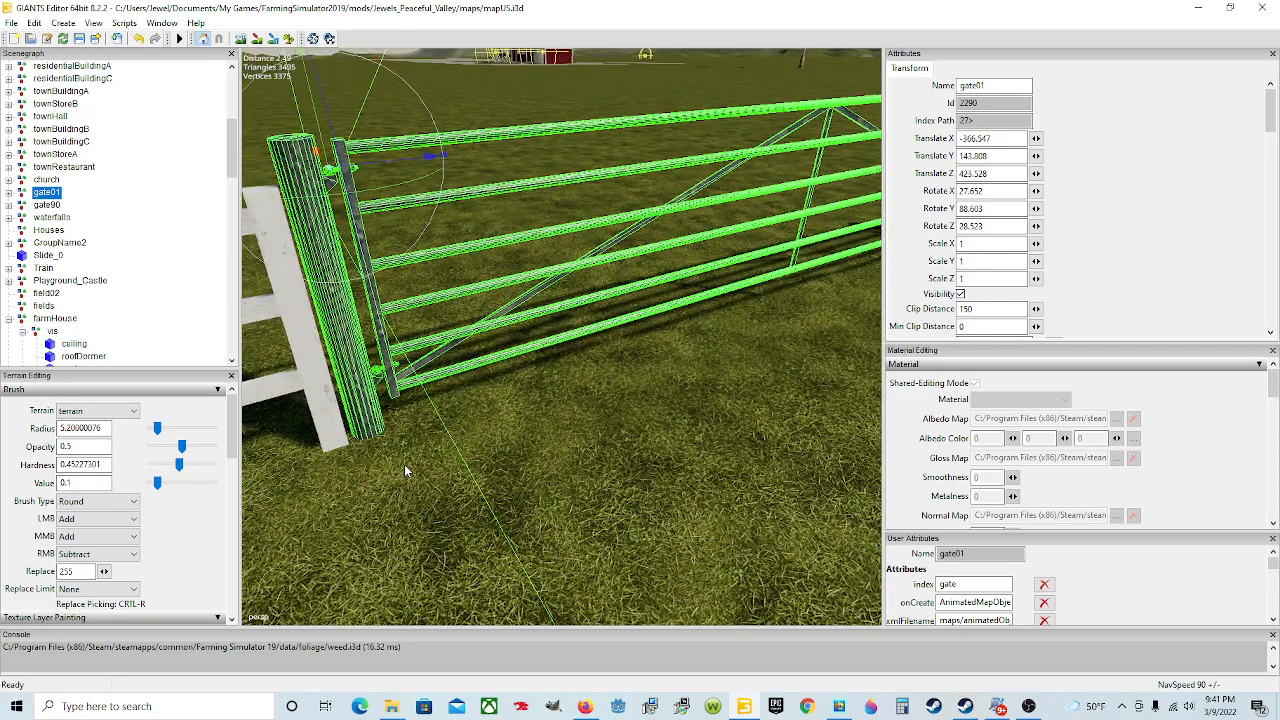
scroll(428, 455, down, 4)
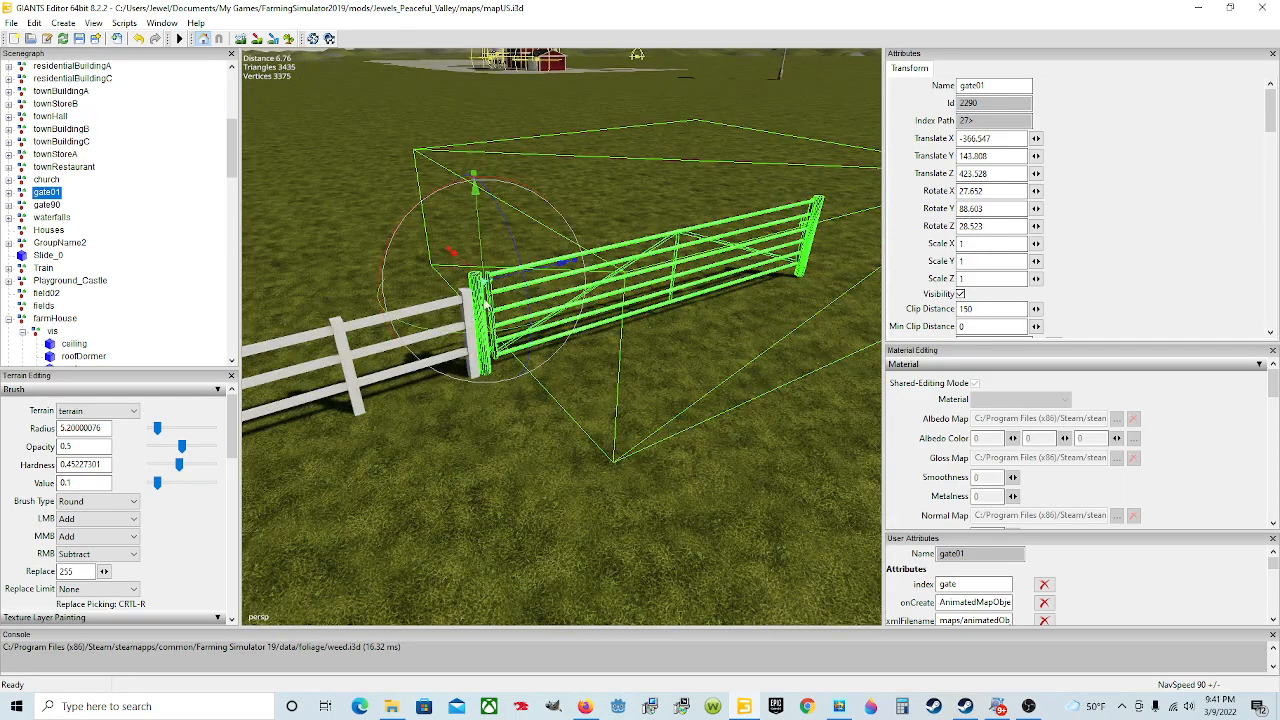
drag(481, 250, 479, 256)
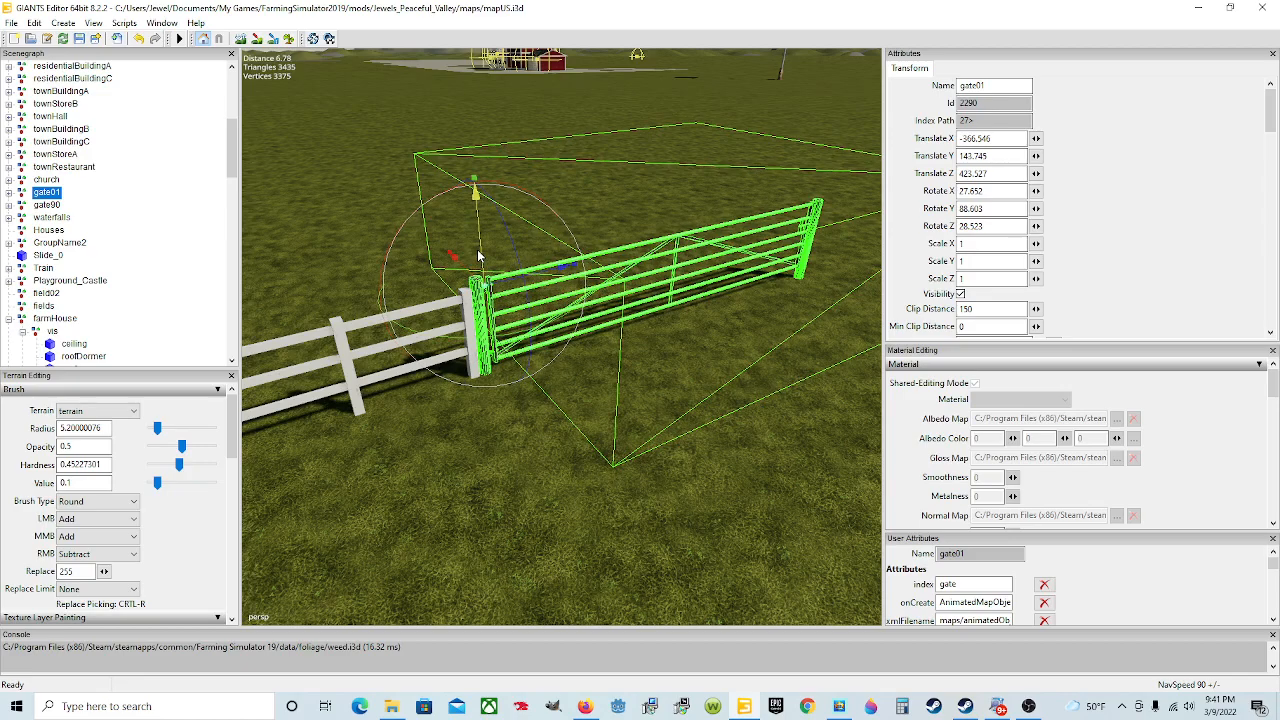
- Inspect gate01 from several angles, checking both posts against the fence and the ground
alt+drag(528, 389, 420, 346)
scroll(642, 337, up, 5)
scroll(395, 338, down, 3)
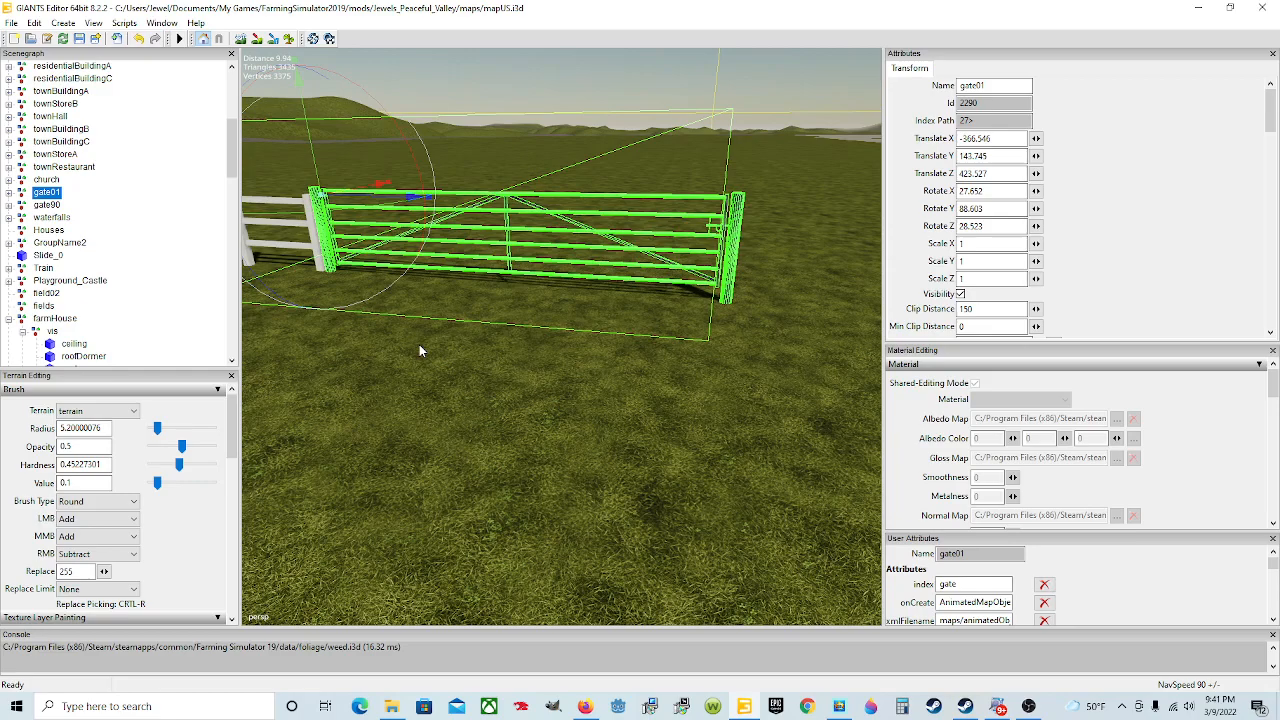
scroll(427, 350, down, 3)
alt+drag(427, 350, 426, 413)
scroll(477, 291, up, 4)
scroll(424, 411, down, 3)
alt+drag(492, 373, 442, 438)
scroll(328, 382, down, 5)
scroll(617, 467, down, 4)
alt+drag(502, 512, 531, 391)
scroll(459, 507, up, 5)
scroll(381, 530, up, 3)
scroll(533, 395, down, 4)
scroll(606, 376, up, 5)
scroll(640, 365, down, 3)
scroll(531, 391, down, 2)
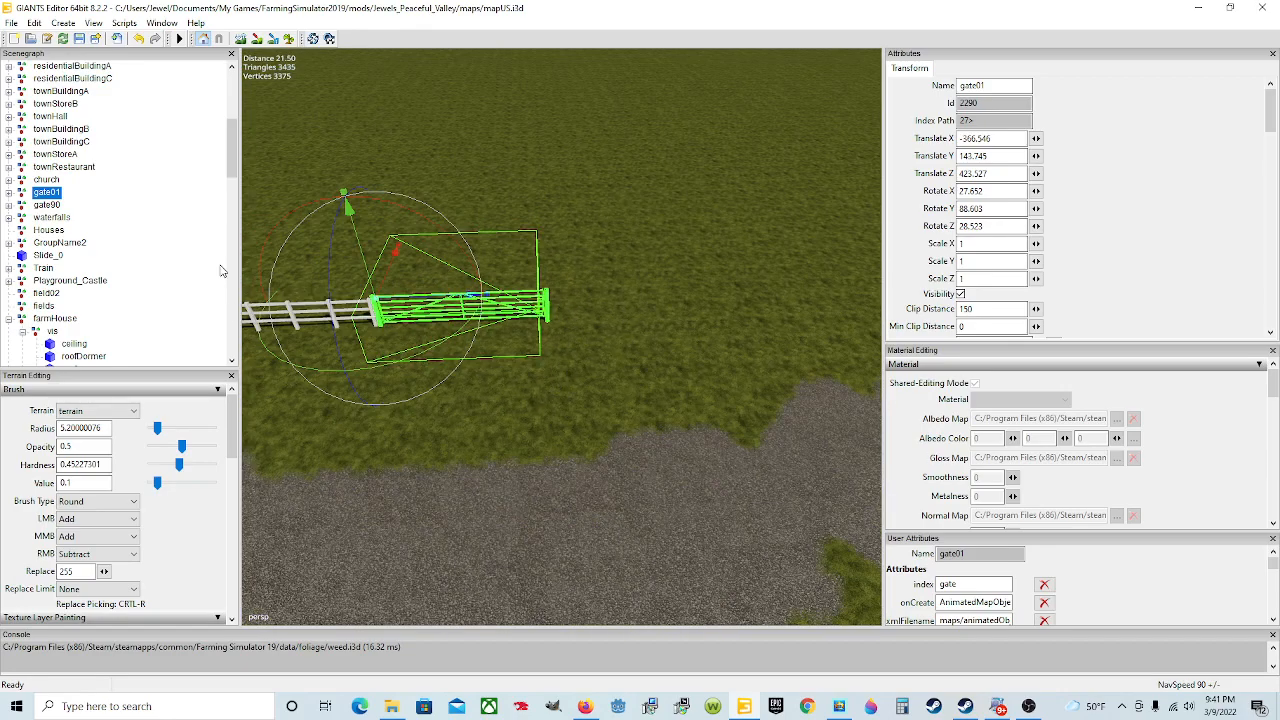
- Examine the fence end and gate01 from several angles and check which whiteFence pieces are still unplaced
click(294, 320)
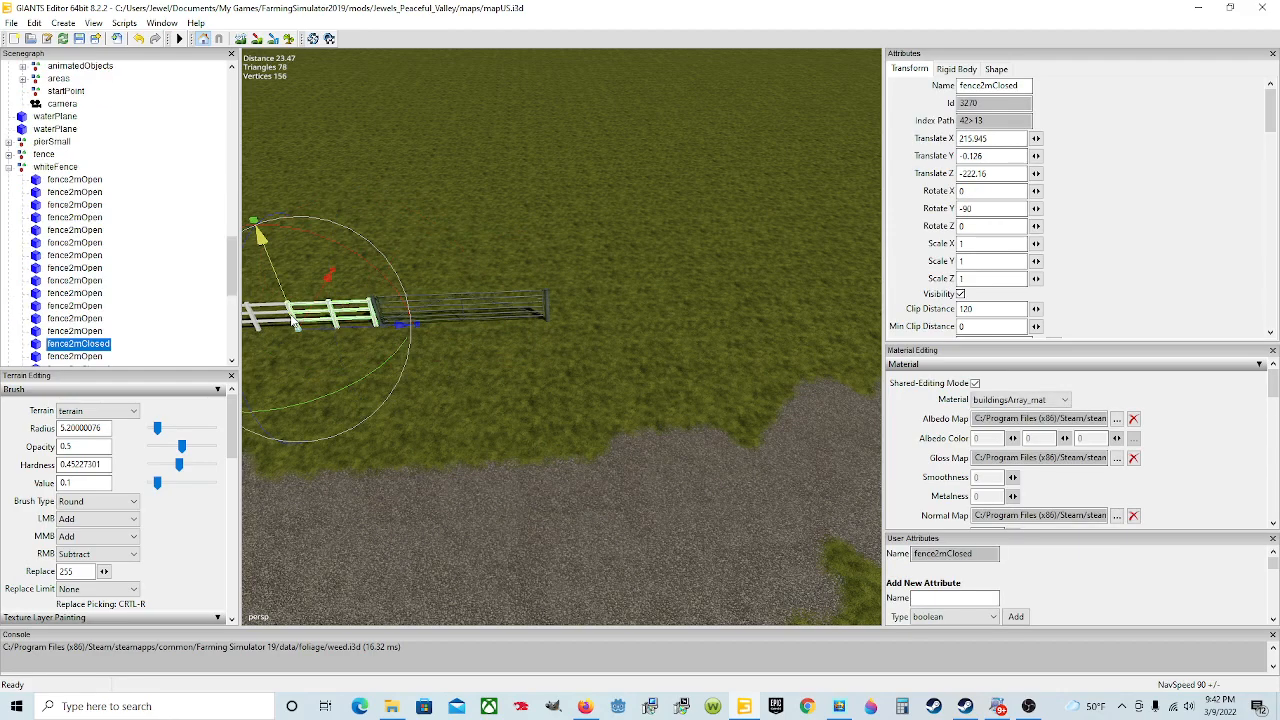
scroll(146, 333, down, 1)
scroll(146, 333, down, 1)
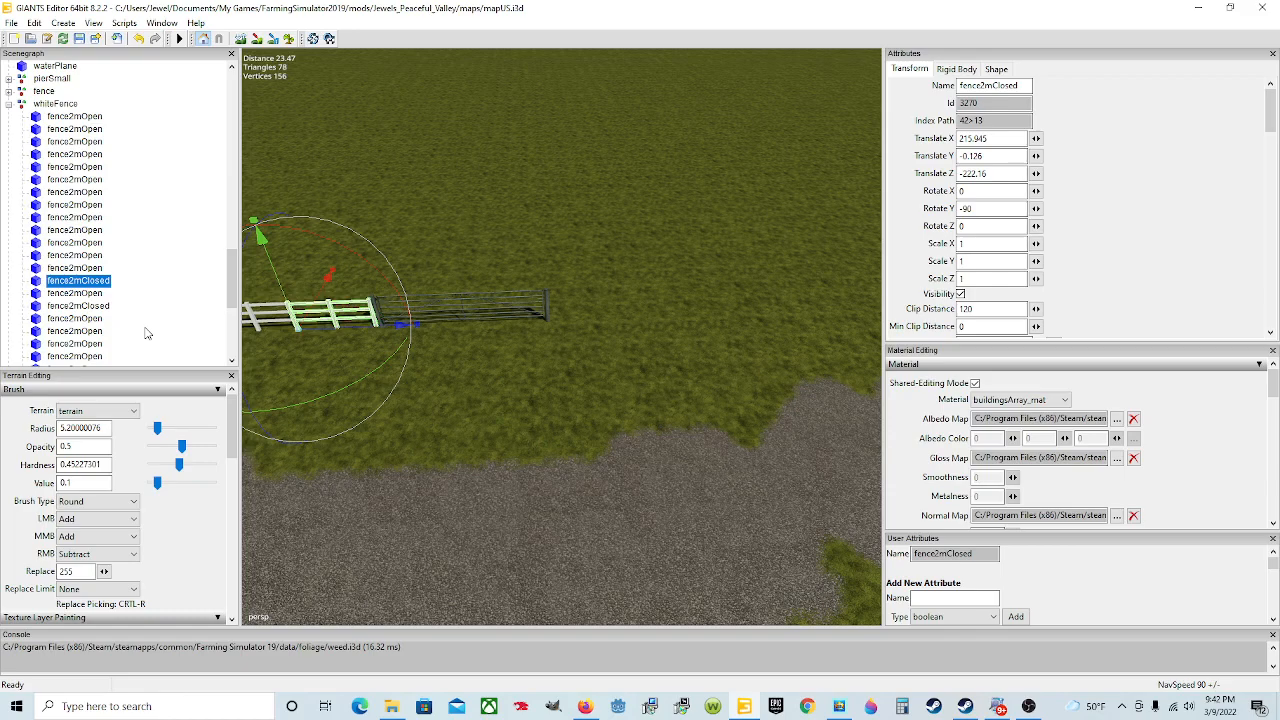
alt+drag(439, 304, 367, 297)
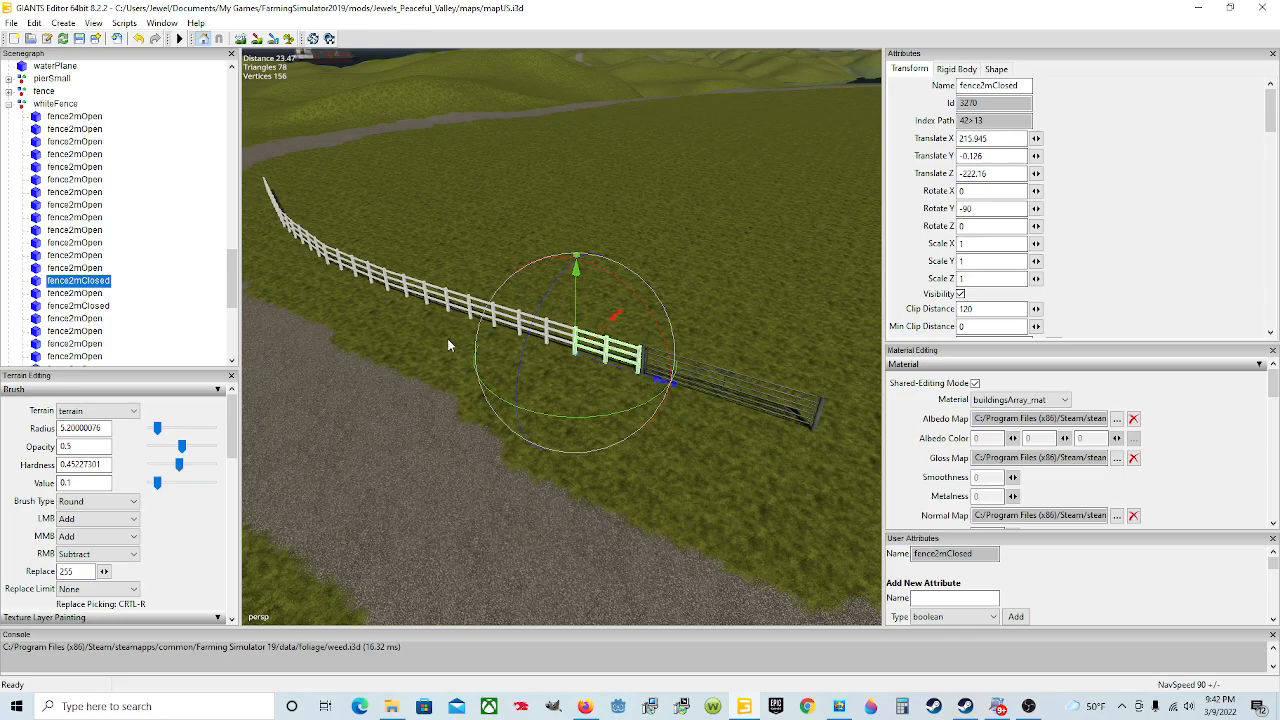
alt+drag(410, 373, 480, 384)
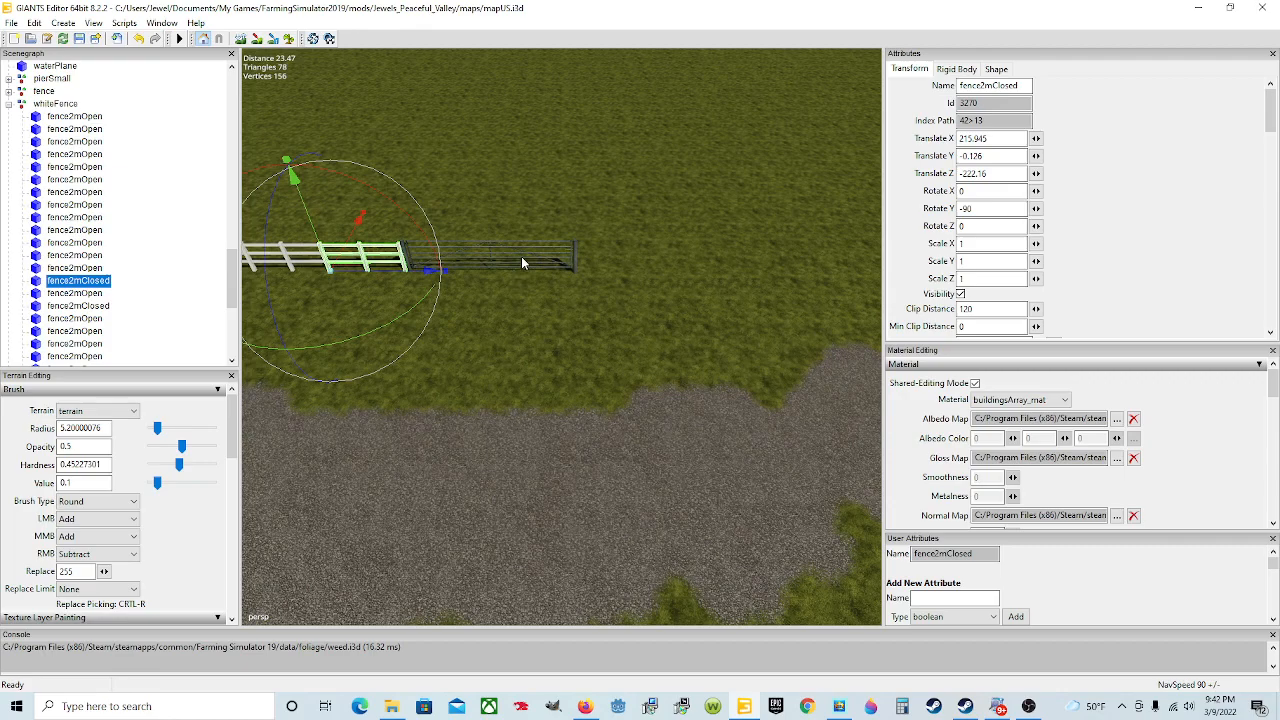
scroll(500, 255, up, 5)
alt+drag(538, 290, 521, 264)
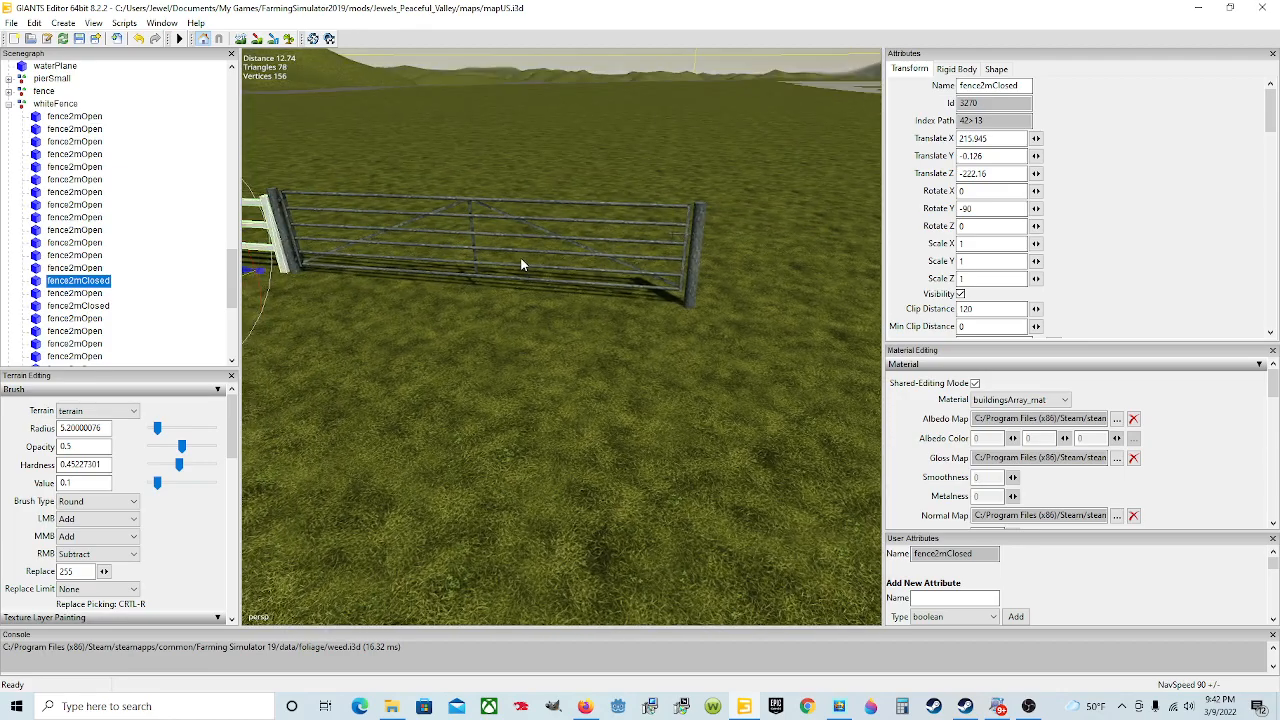
scroll(526, 330, down, 5)
alt+drag(526, 330, 301, 316)
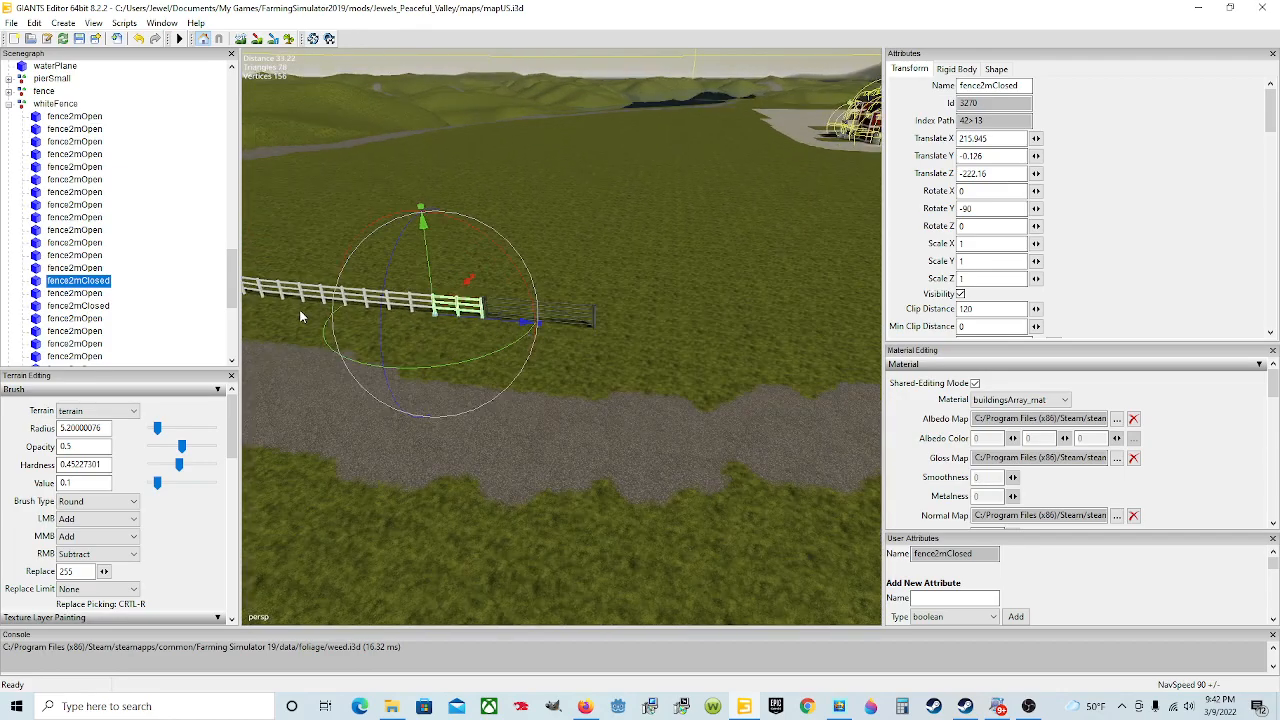
scroll(95, 301, down, 1)
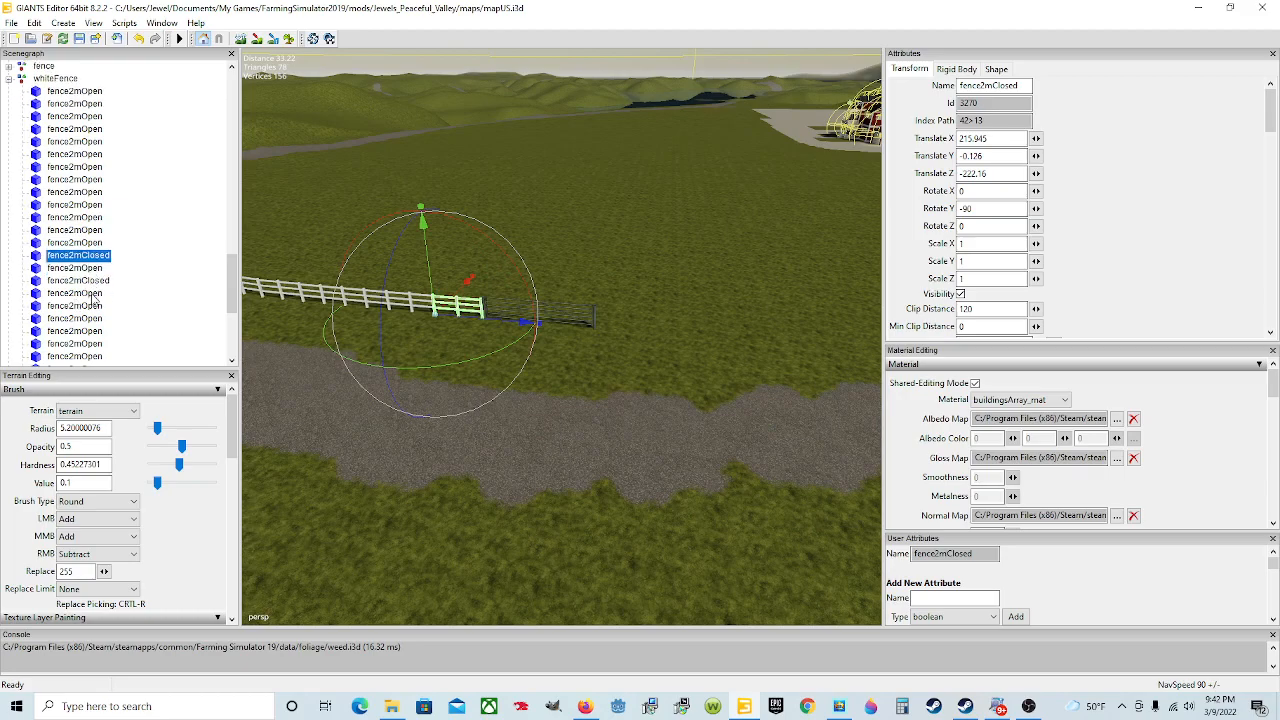
click(88, 268)
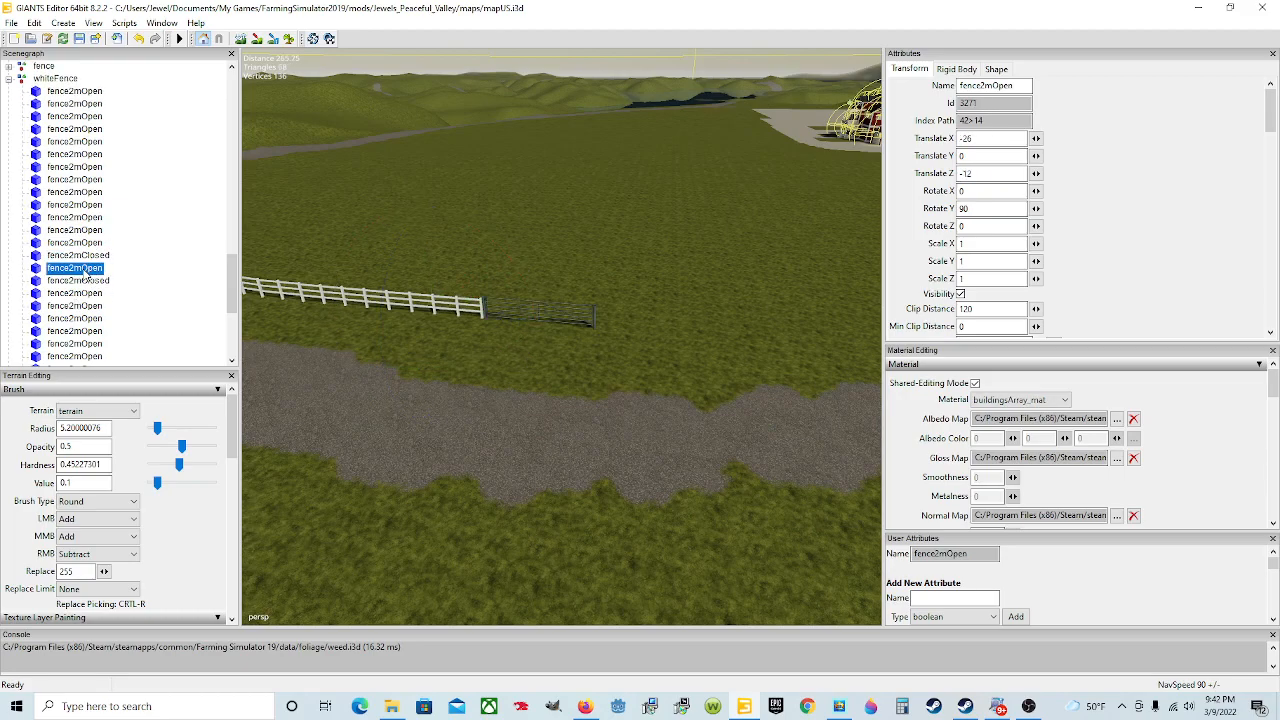
click(451, 311)
click(453, 310)
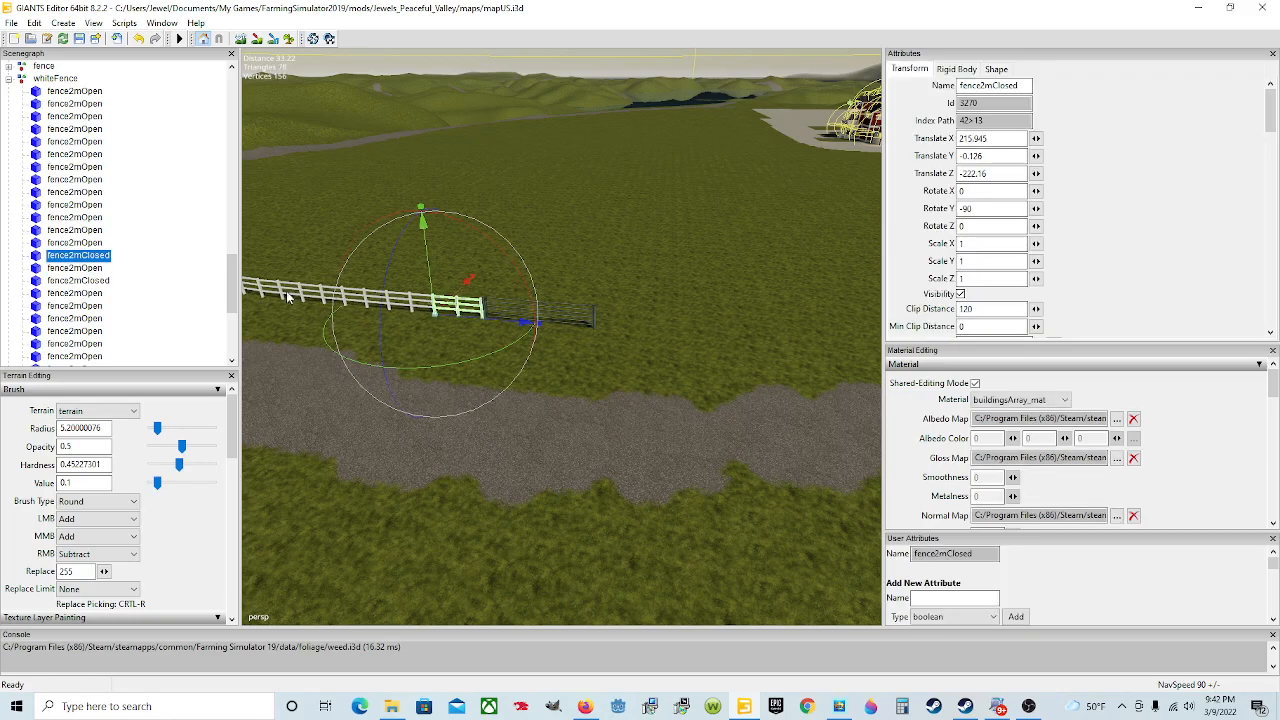
- Place the unused fence2mClosed panel beside the gate's far post at about Translate X 202.719, Z -222.208, with Rotate Y -90
click(89, 281)
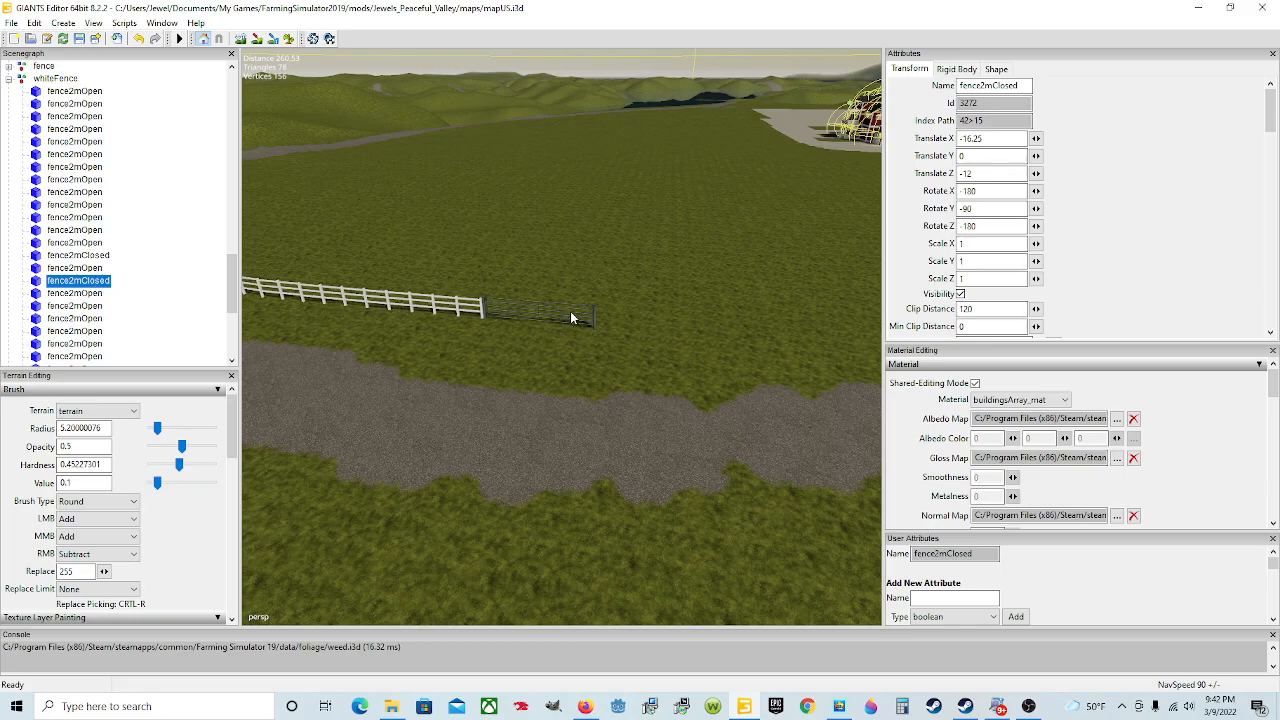
key(ctrl+b)
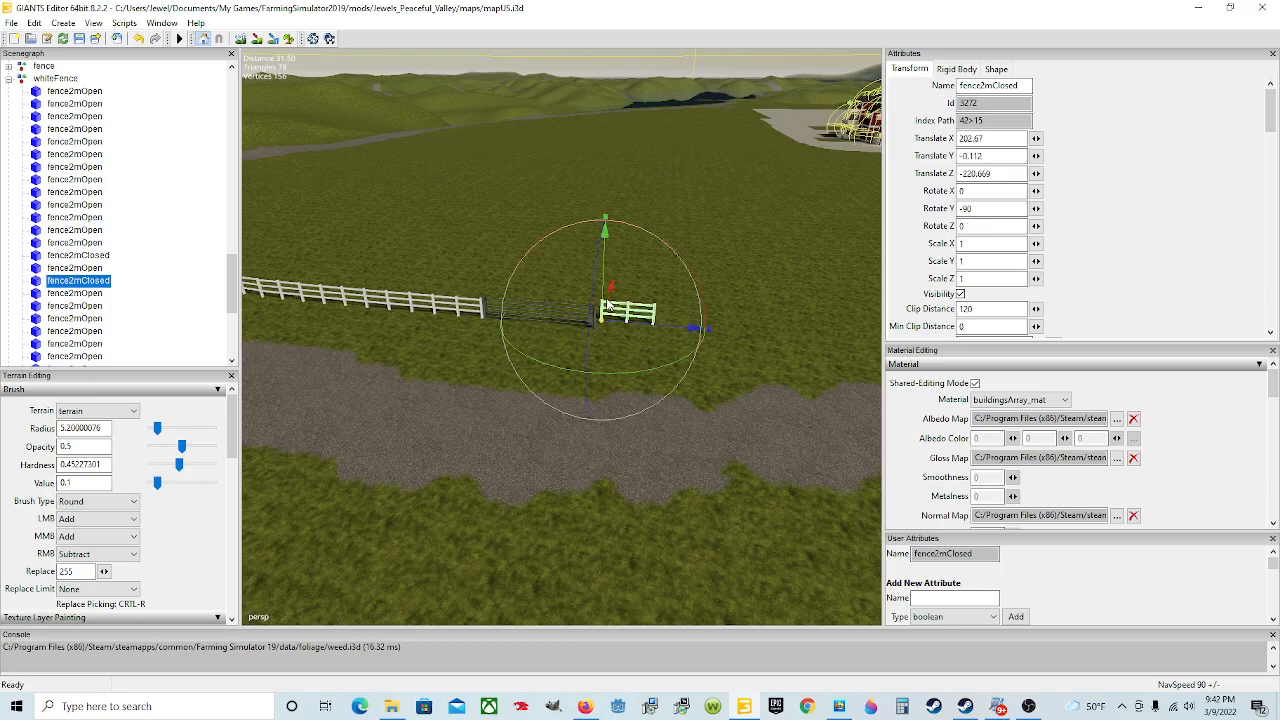
key(ctrl+b)
drag(641, 332, 625, 332)
scroll(600, 334, up, 3)
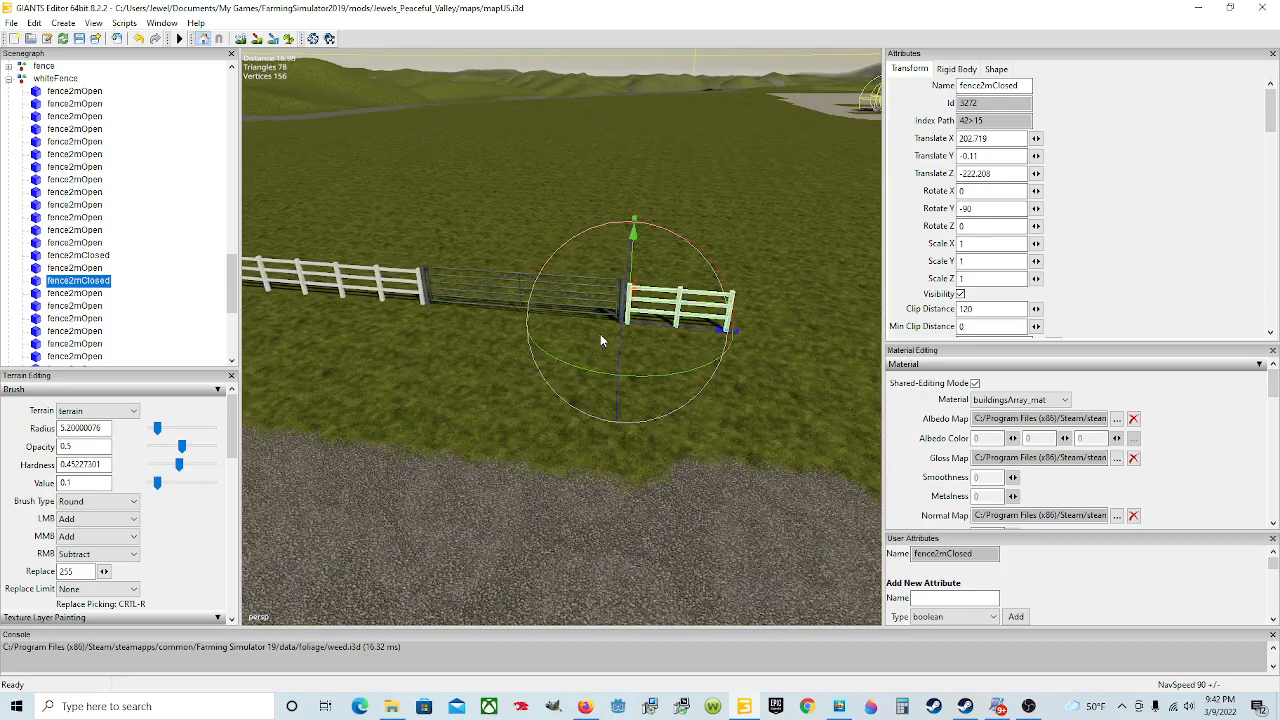
- Align the newly placed fence2mClosed panel with the gate's far post, at about Translate X 202.773 and Z -222.382
scroll(600, 334, up, 3)
alt+drag(576, 394, 623, 377)
scroll(603, 376, up, 5)
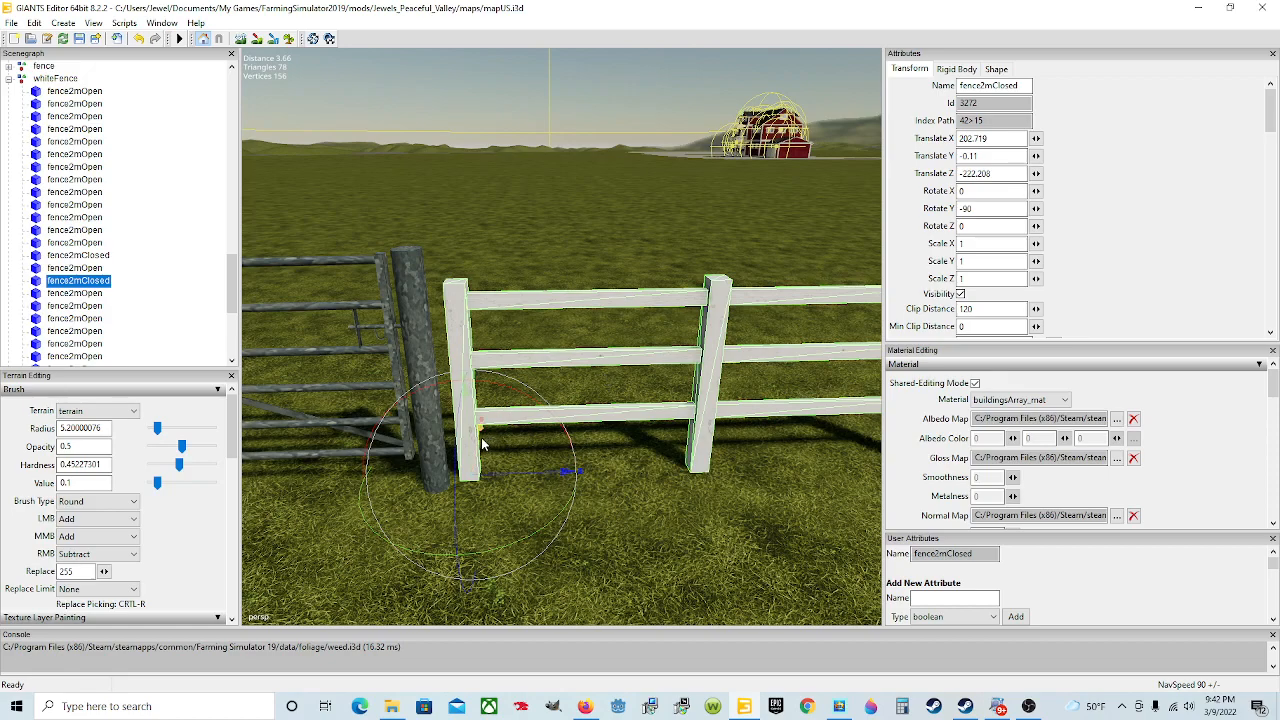
drag(481, 444, 497, 481)
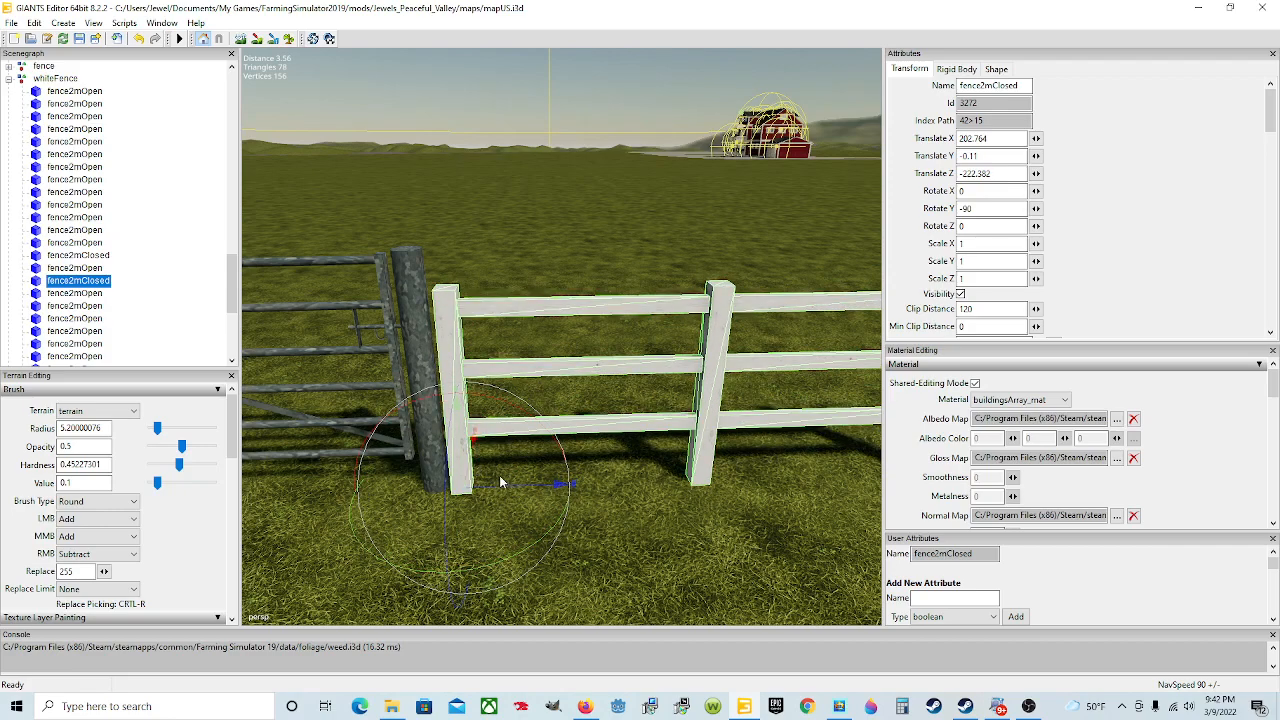
drag(520, 484, 579, 435)
- Inspect both gate posts and the adjoining fence panels for gaps, height and alignment
scroll(457, 475, up, 1)
scroll(458, 475, down, 1)
scroll(512, 453, down, 5)
scroll(533, 458, up, 2)
scroll(477, 461, up, 2)
scroll(528, 460, up, 1)
scroll(495, 475, down, 1)
scroll(418, 406, up, 3)
scroll(642, 450, down, 4)
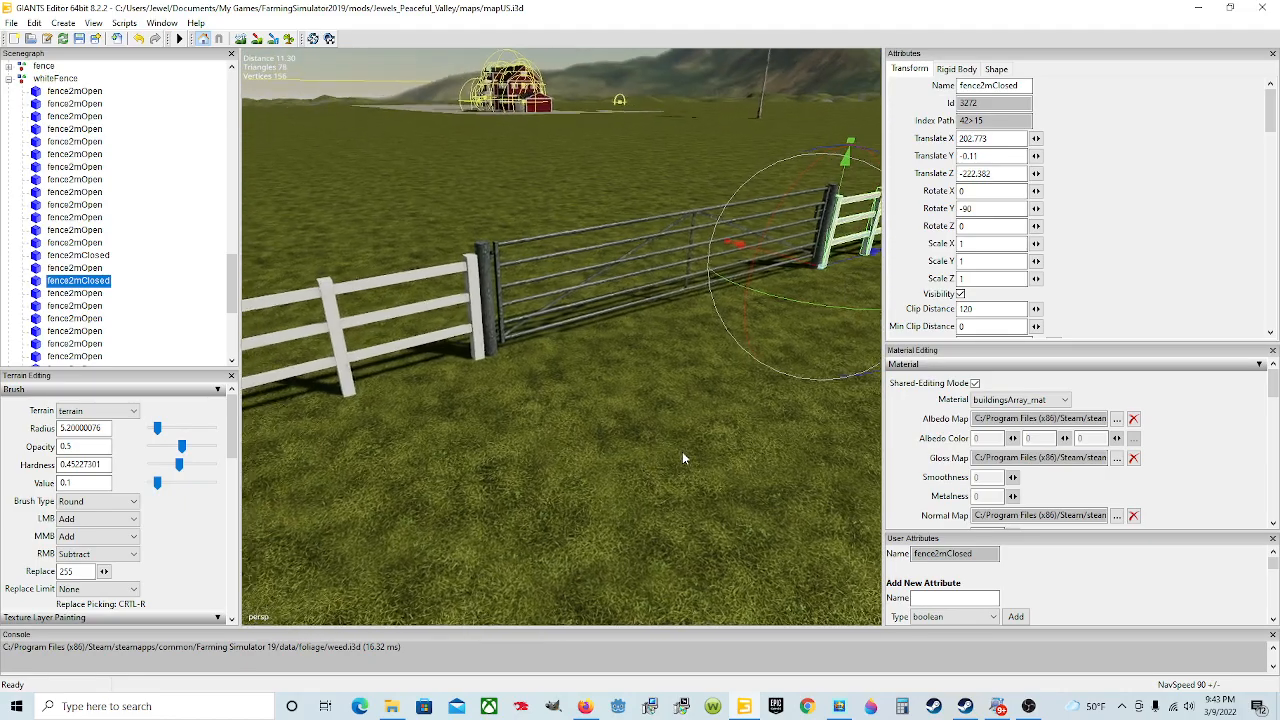
scroll(683, 458, up, 3)
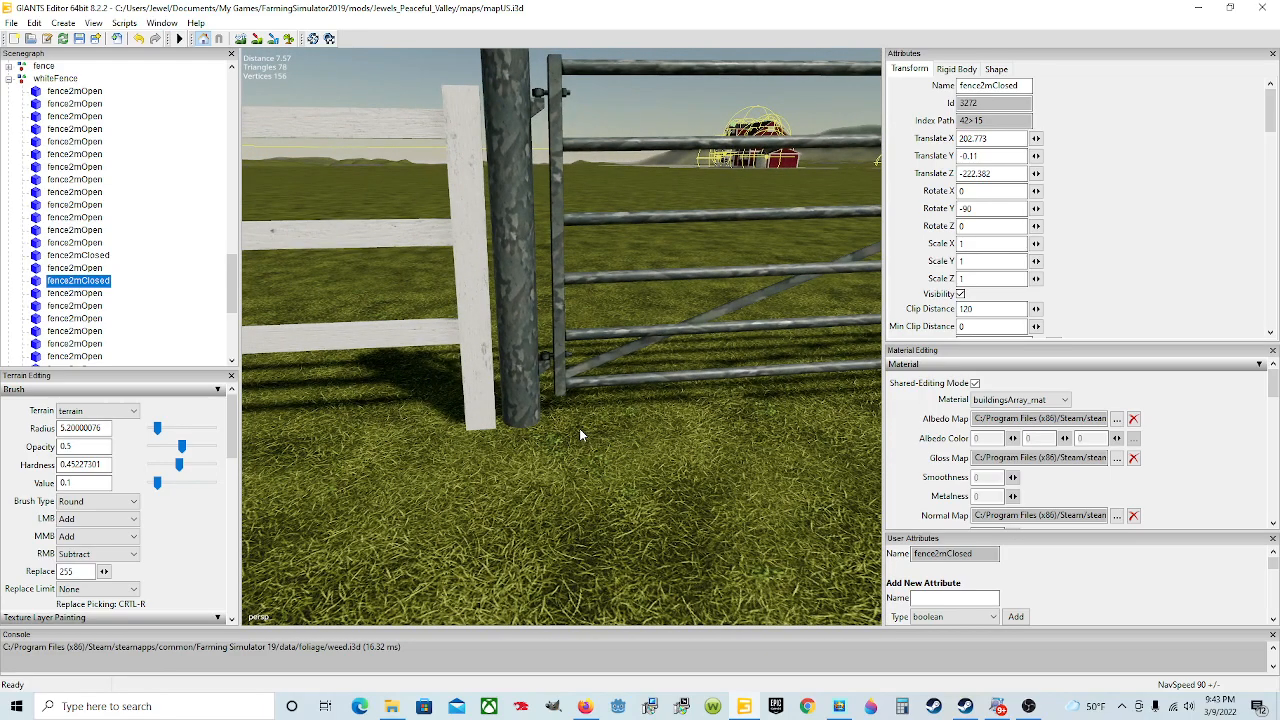
scroll(579, 435, down, 3)
alt+drag(579, 435, 537, 450)
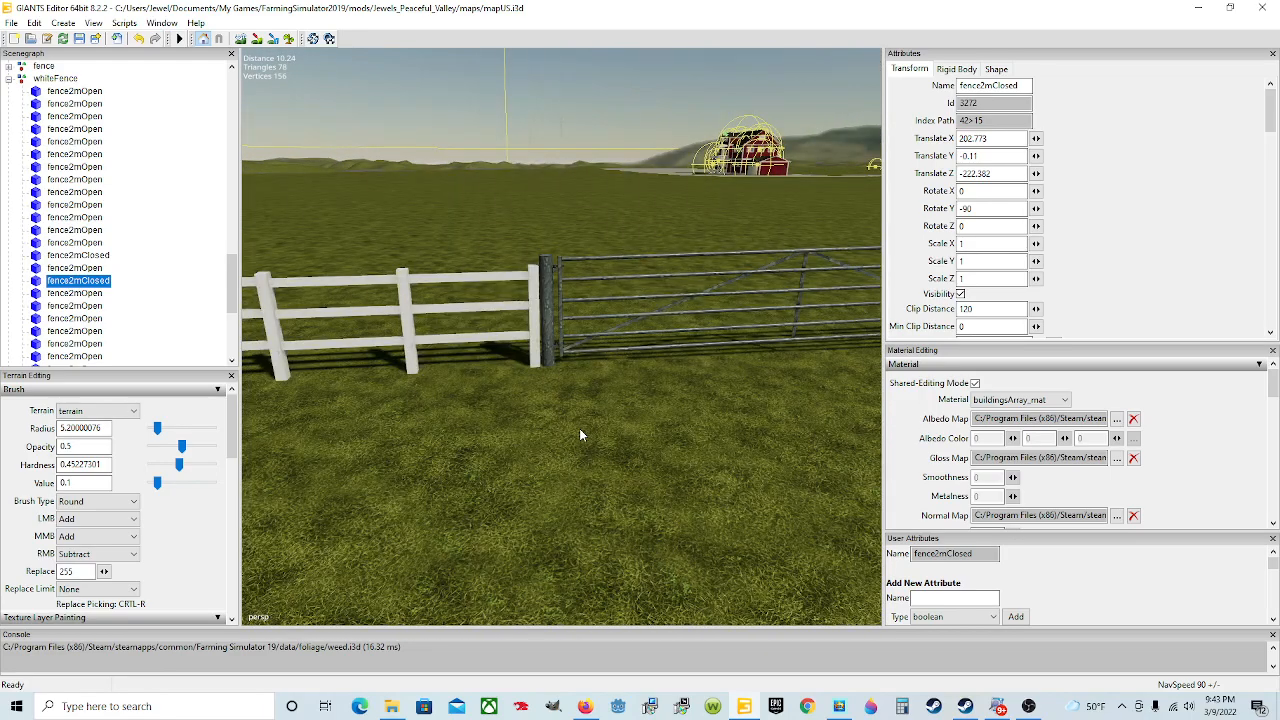
scroll(645, 452, up, 3)
scroll(537, 450, down, 2)
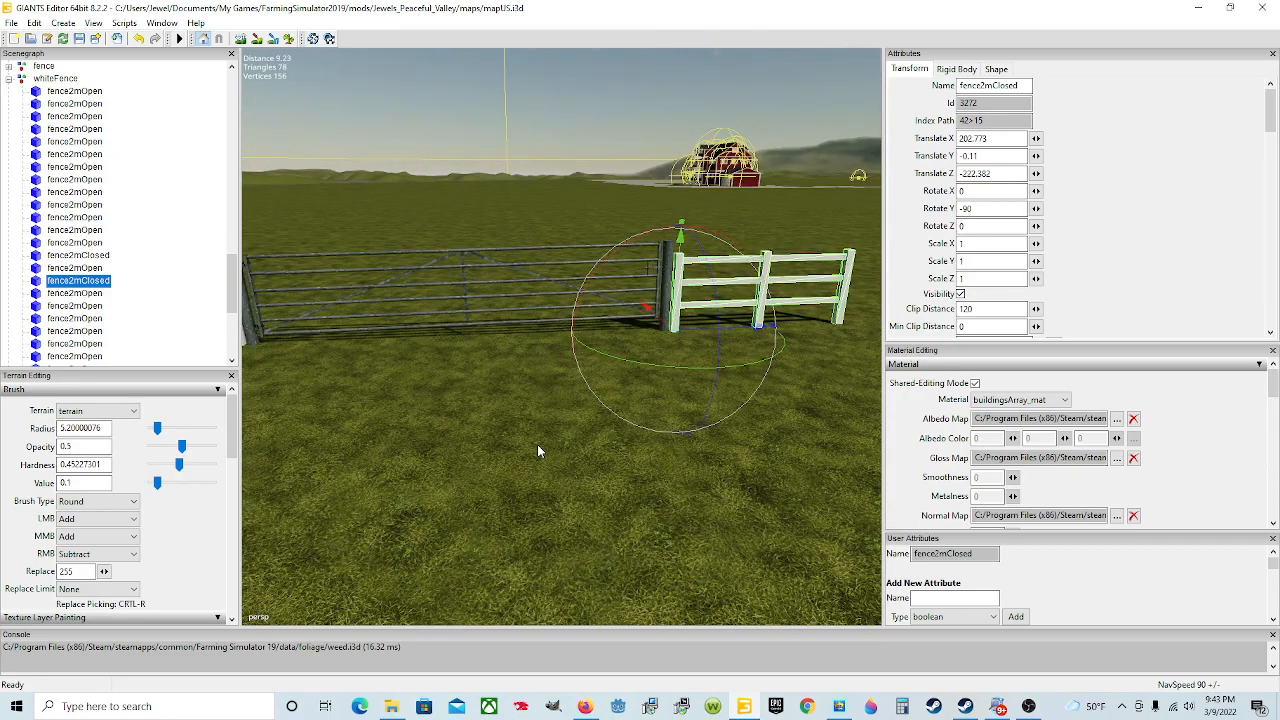
scroll(537, 444, down, 3)
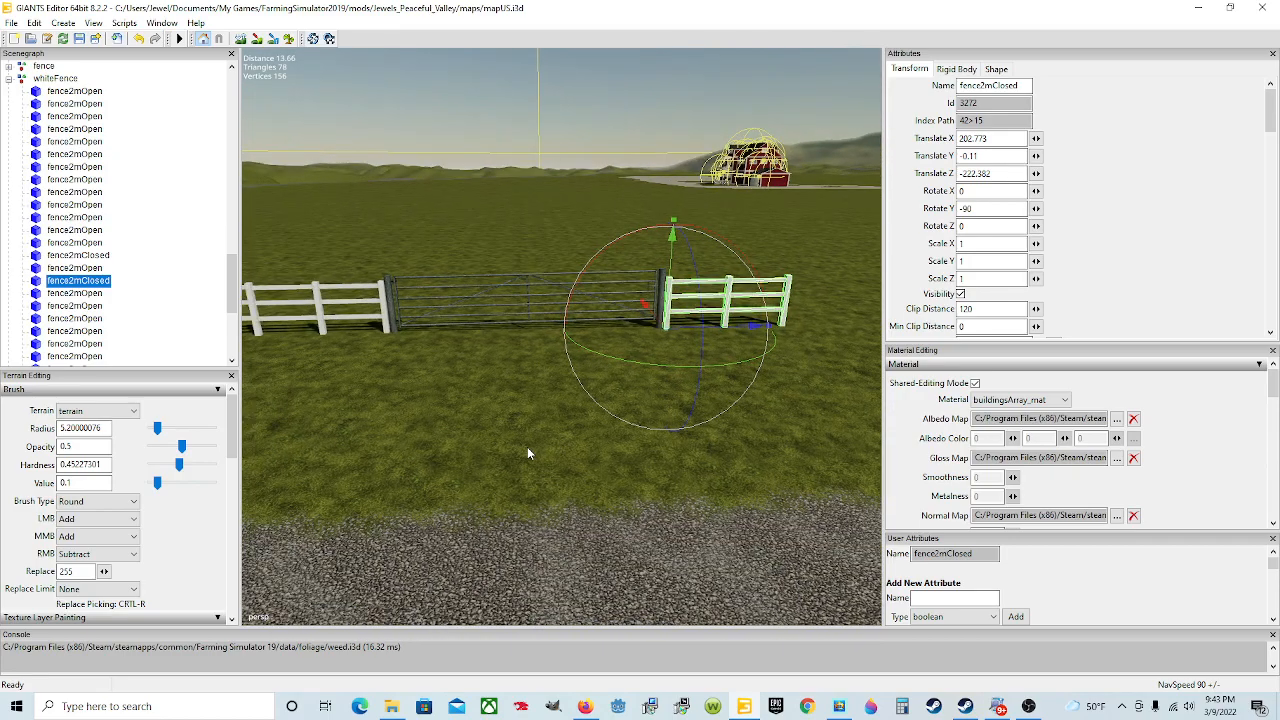
- Tilt the whole gate01 group slightly to about Rotate X 28.127 so the gate sits level between the fence panels
click(396, 312)
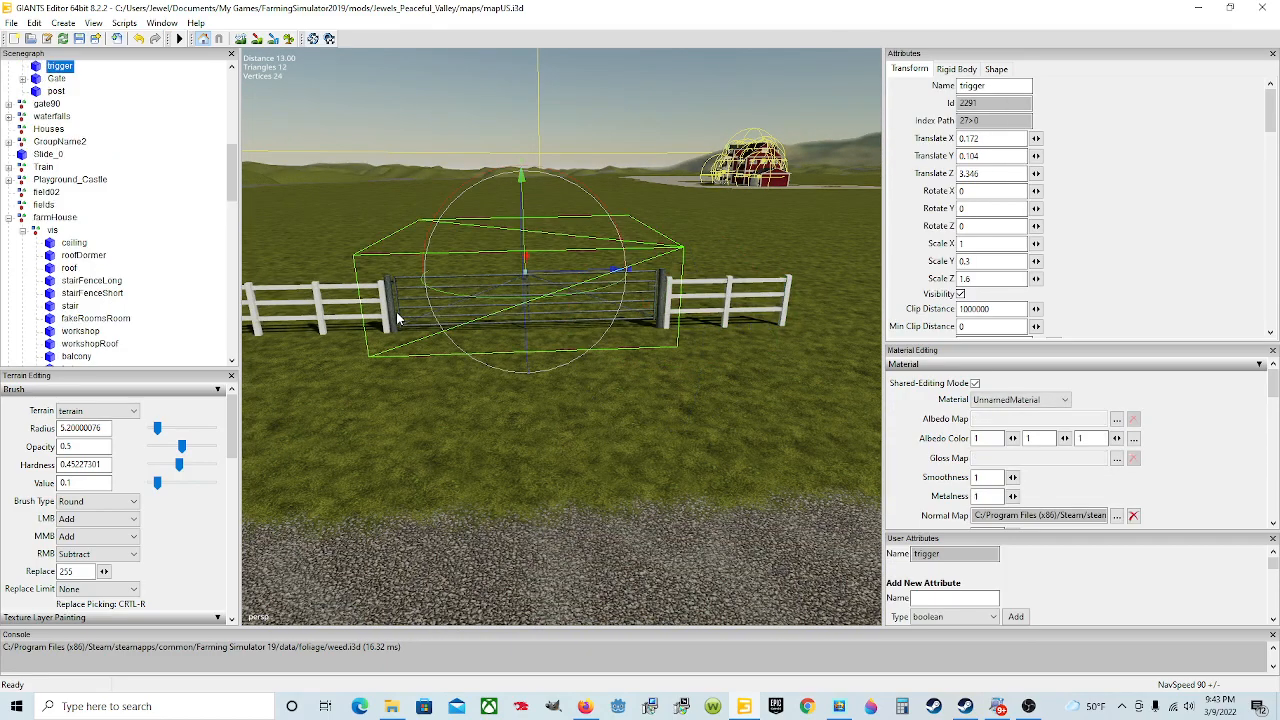
scroll(216, 242, up, 1)
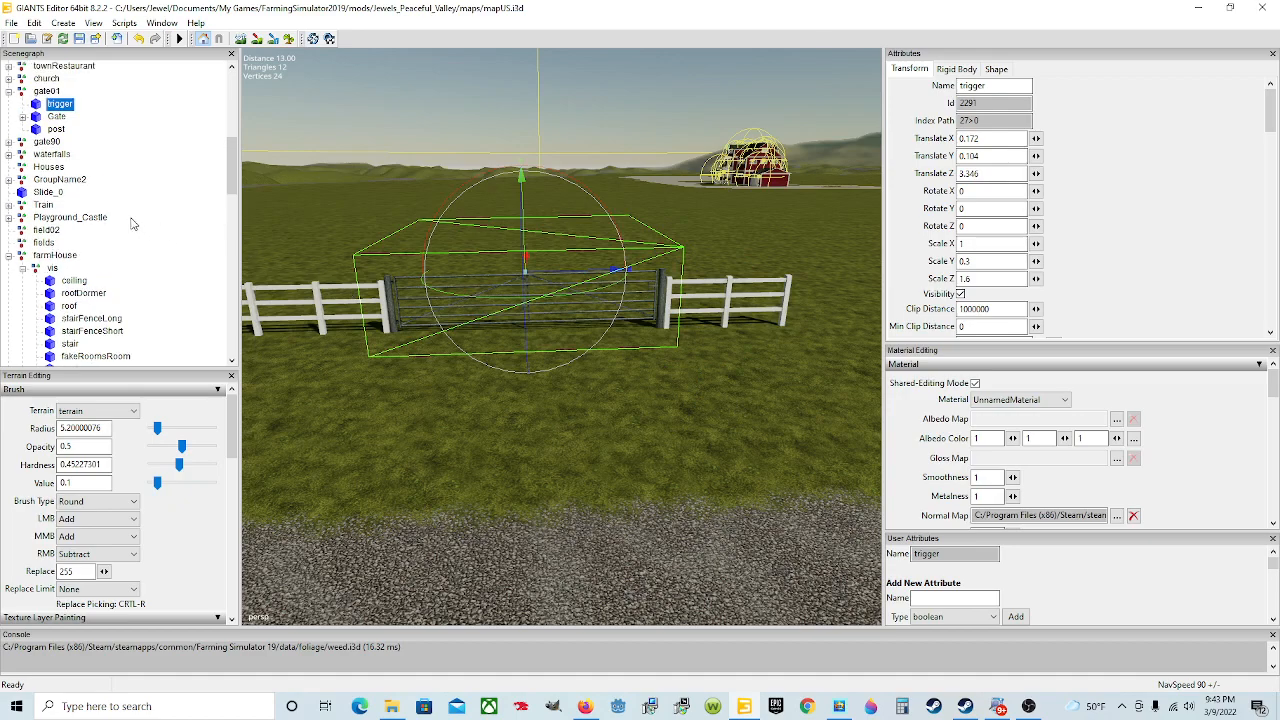
click(47, 92)
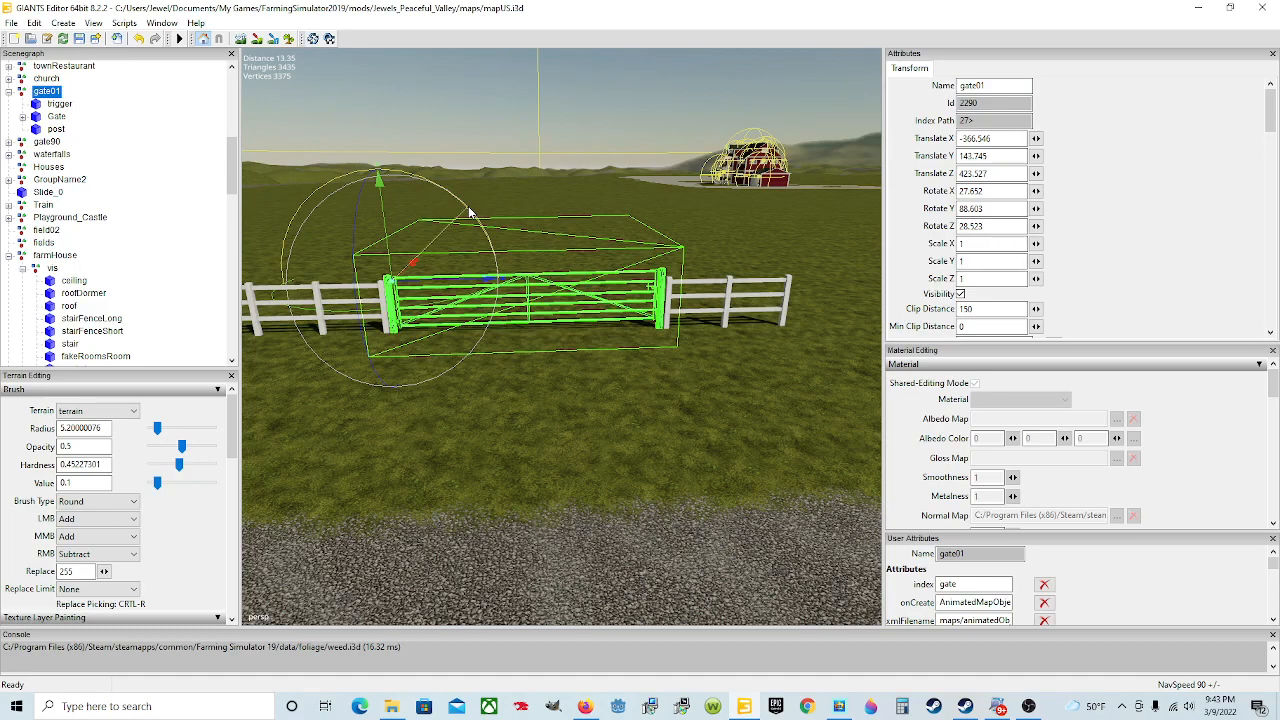
drag(470, 212, 471, 214)
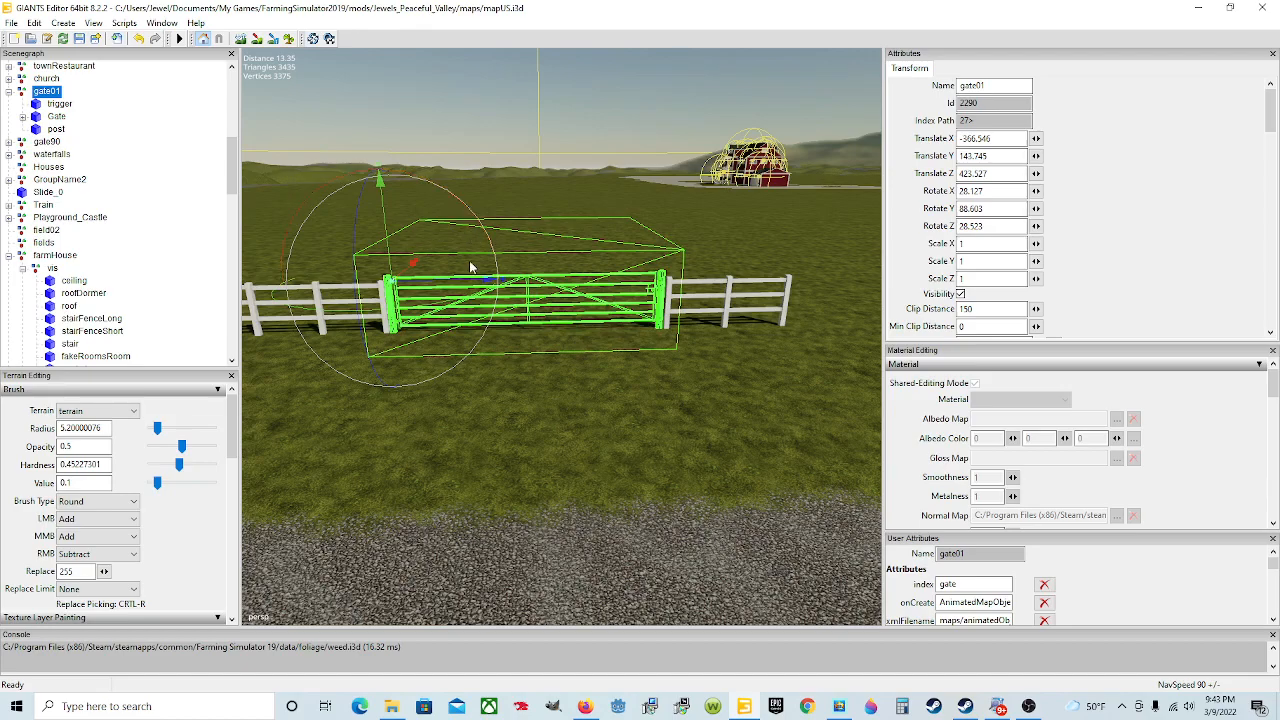
- Nudge the fence2mClosed panel closer to the gate's far post, to about Translate X 202.799
middle_drag(527, 382, 596, 388)
scroll(596, 388, up, 2)
scroll(596, 388, down, 1)
alt+drag(596, 388, 529, 395)
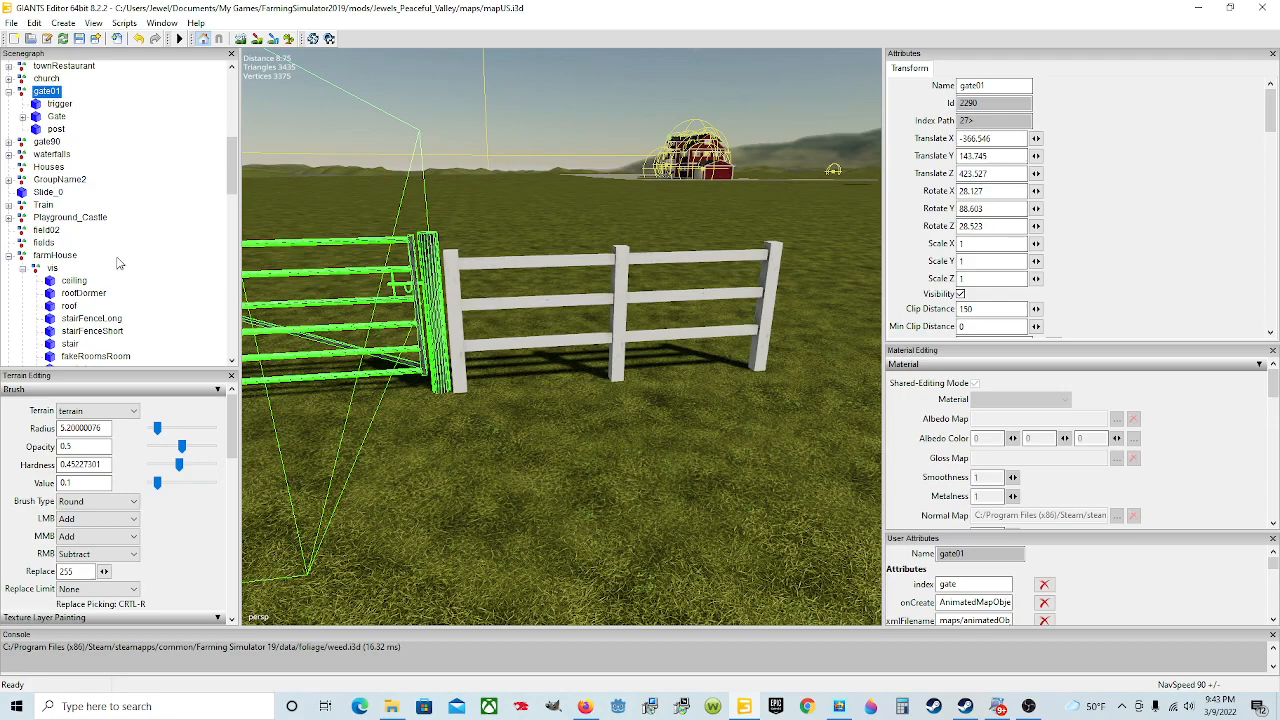
click(455, 292)
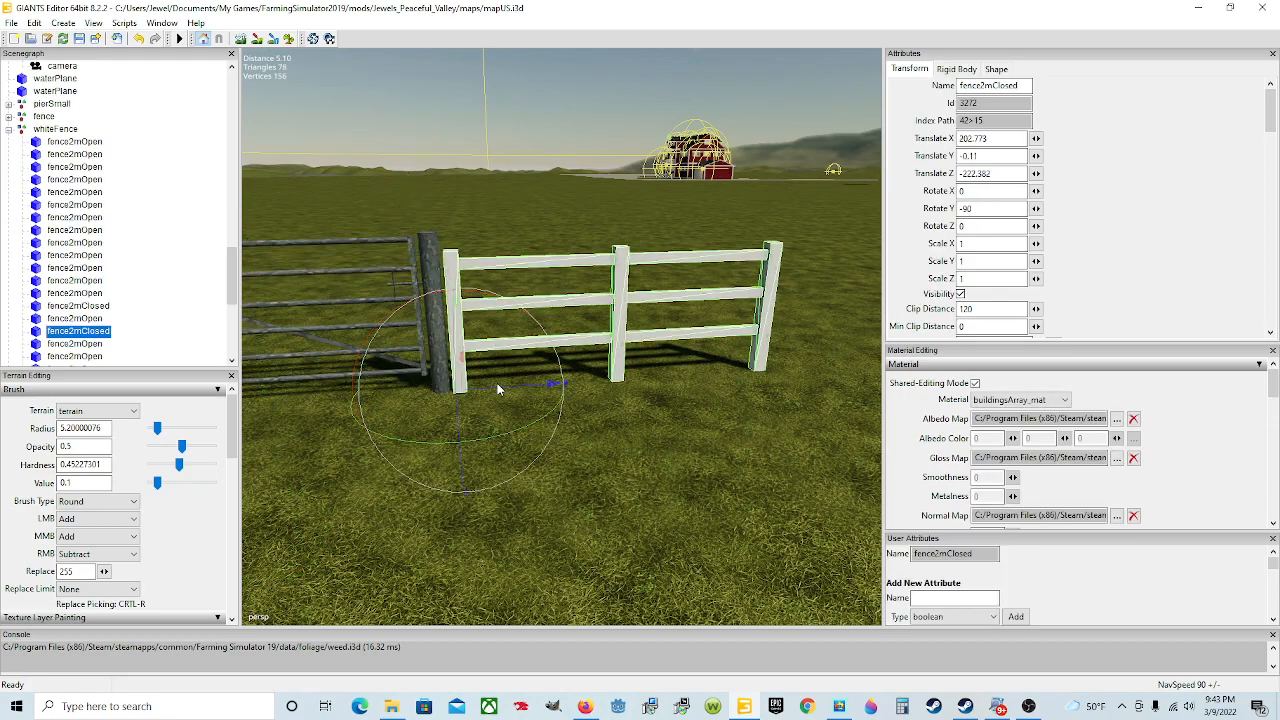
drag(497, 384, 494, 385)
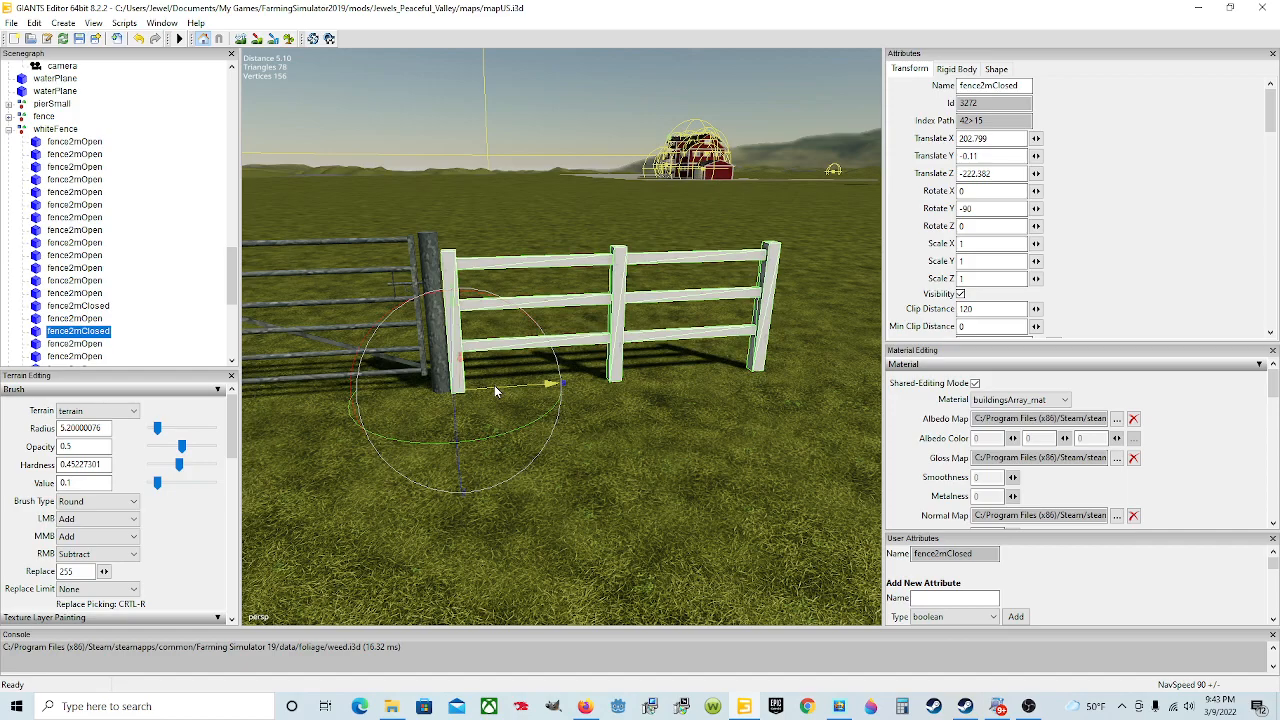
- Rotate the fence2mClosed panel beyond the gate to about Rotate Y -85.82 to angle it along the road
scroll(557, 372, down, 10)
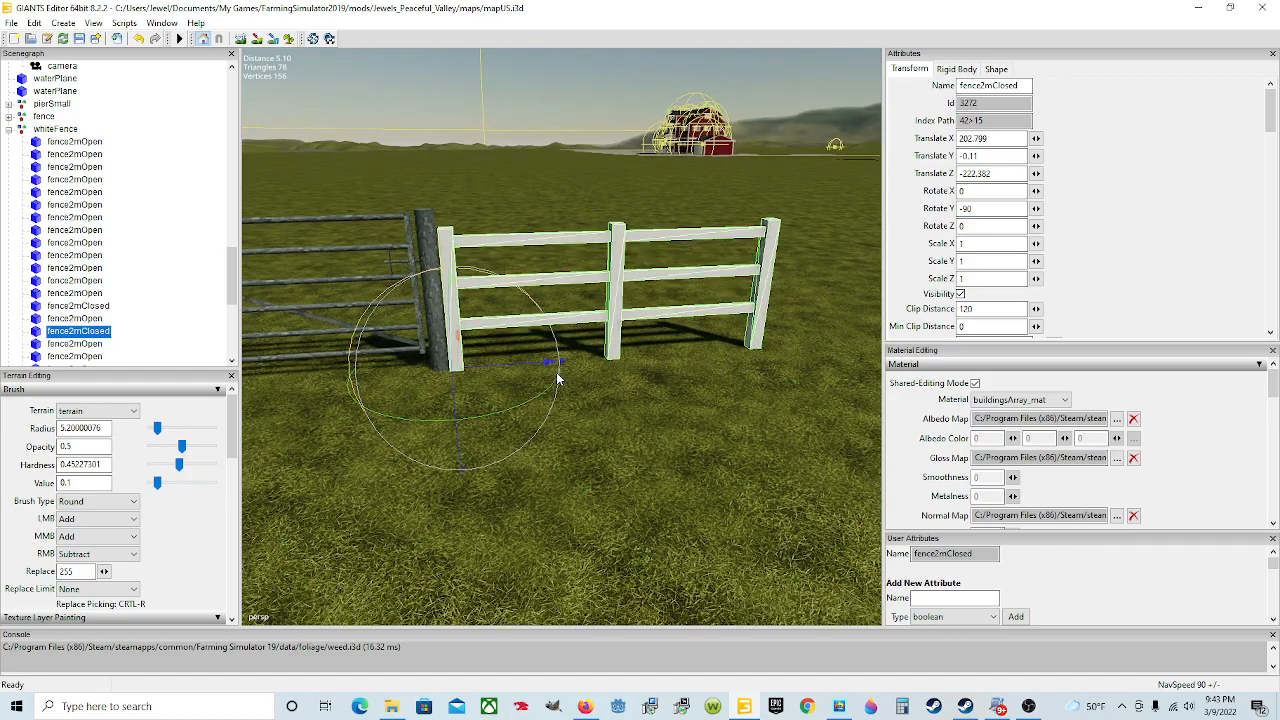
alt+drag(557, 372, 531, 368)
scroll(531, 368, up, 8)
alt+drag(437, 369, 367, 352)
scroll(570, 416, down, 5)
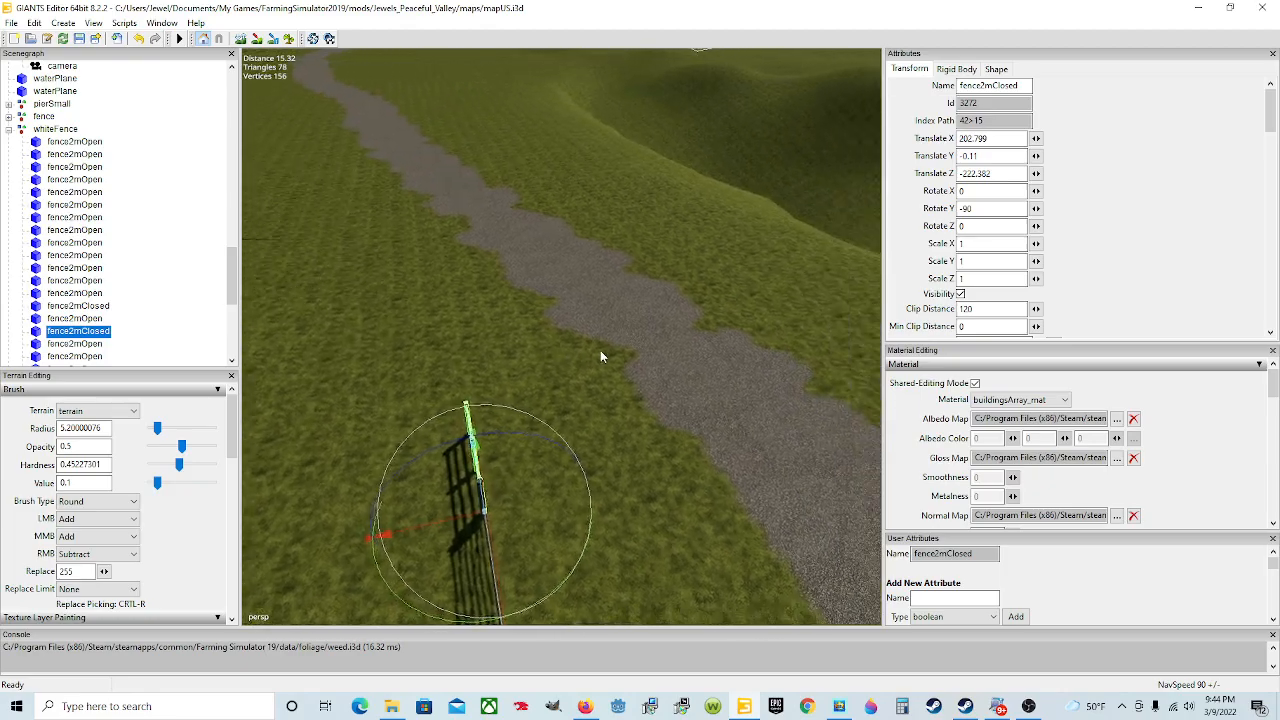
scroll(613, 348, up, 6)
scroll(367, 352, down, 8)
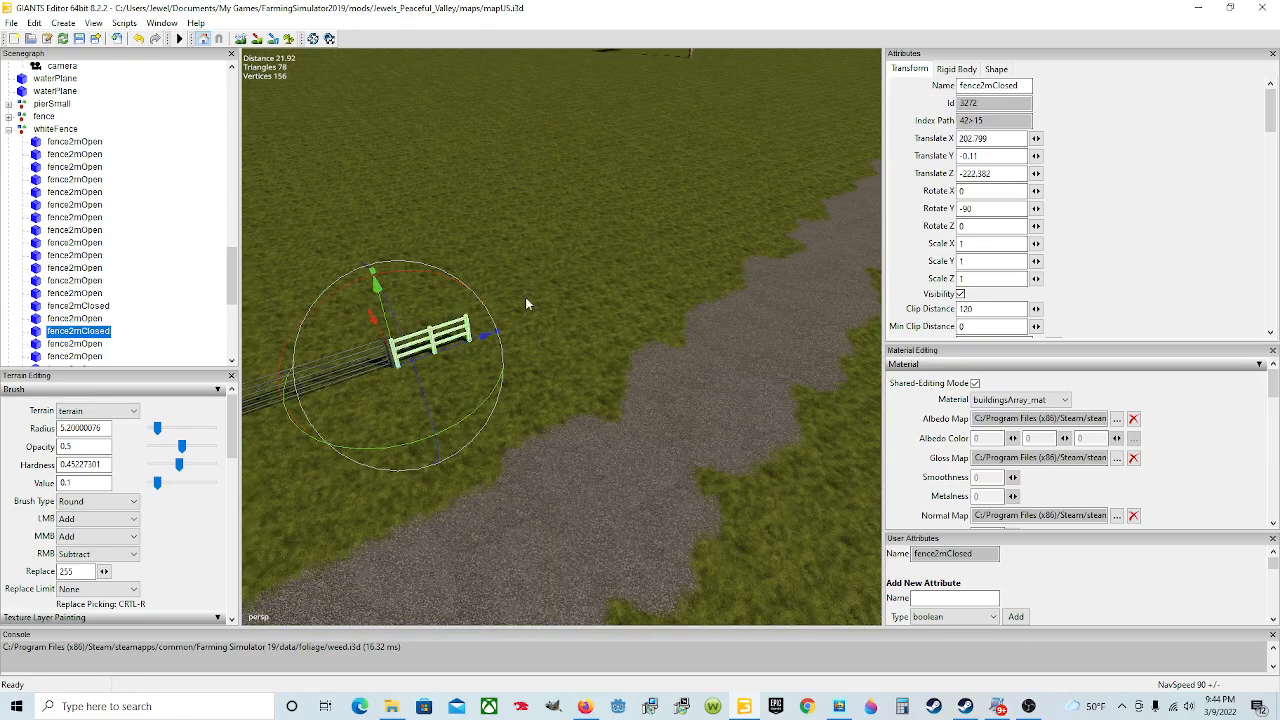
alt+drag(658, 218, 557, 302)
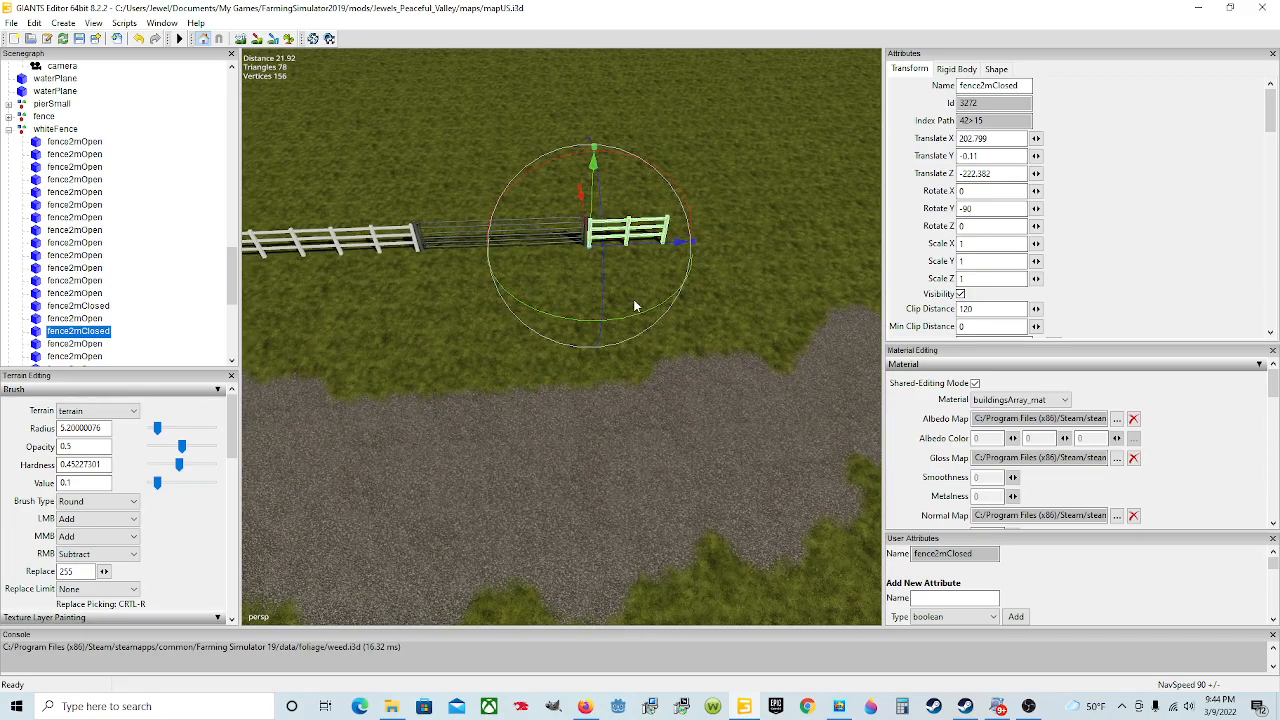
drag(625, 318, 368, 257)
- Shift the rotated fence2mClosed panel sideways to meet the gate post, at about Translate X 202.8 and Z -222.36
scroll(630, 326, up, 5)
scroll(645, 326, up, 6)
scroll(566, 280, down, 5)
scroll(624, 303, up, 3)
scroll(487, 285, up, 4)
scroll(402, 287, down, 5)
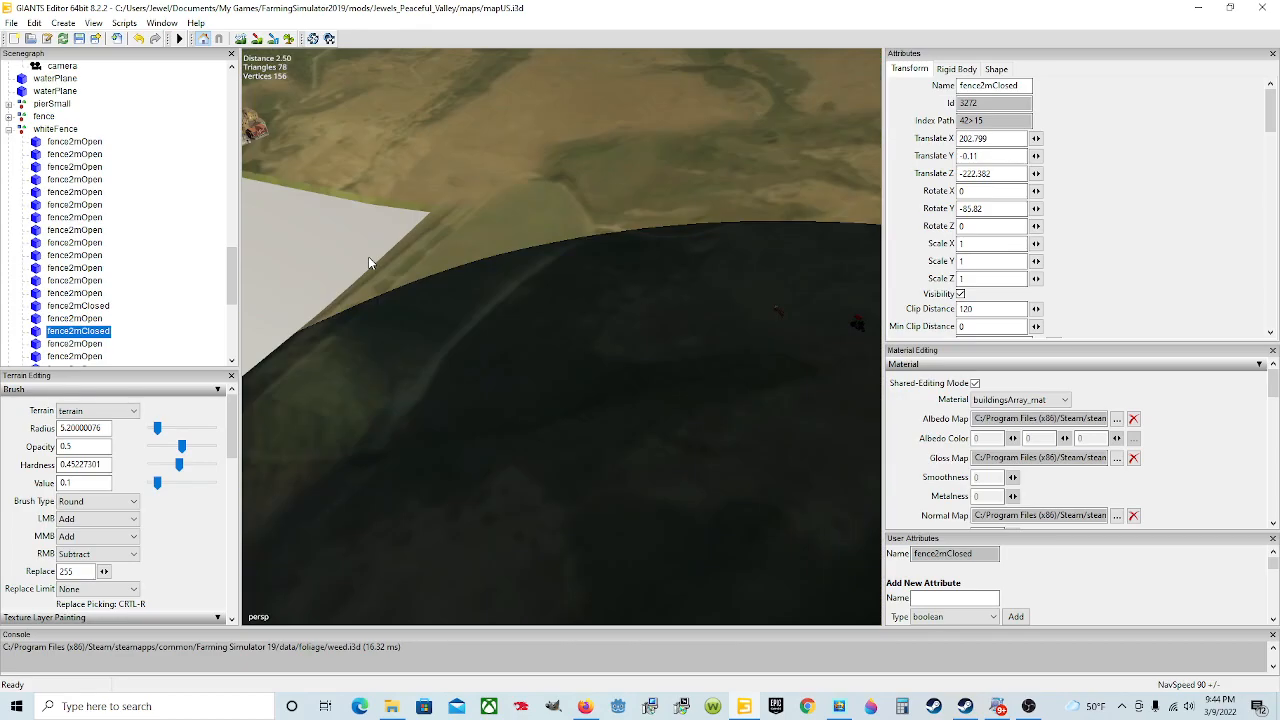
scroll(593, 321, down, 4)
alt+drag(533, 342, 618, 356)
scroll(489, 328, up, 2)
scroll(572, 349, up, 3)
scroll(618, 356, down, 3)
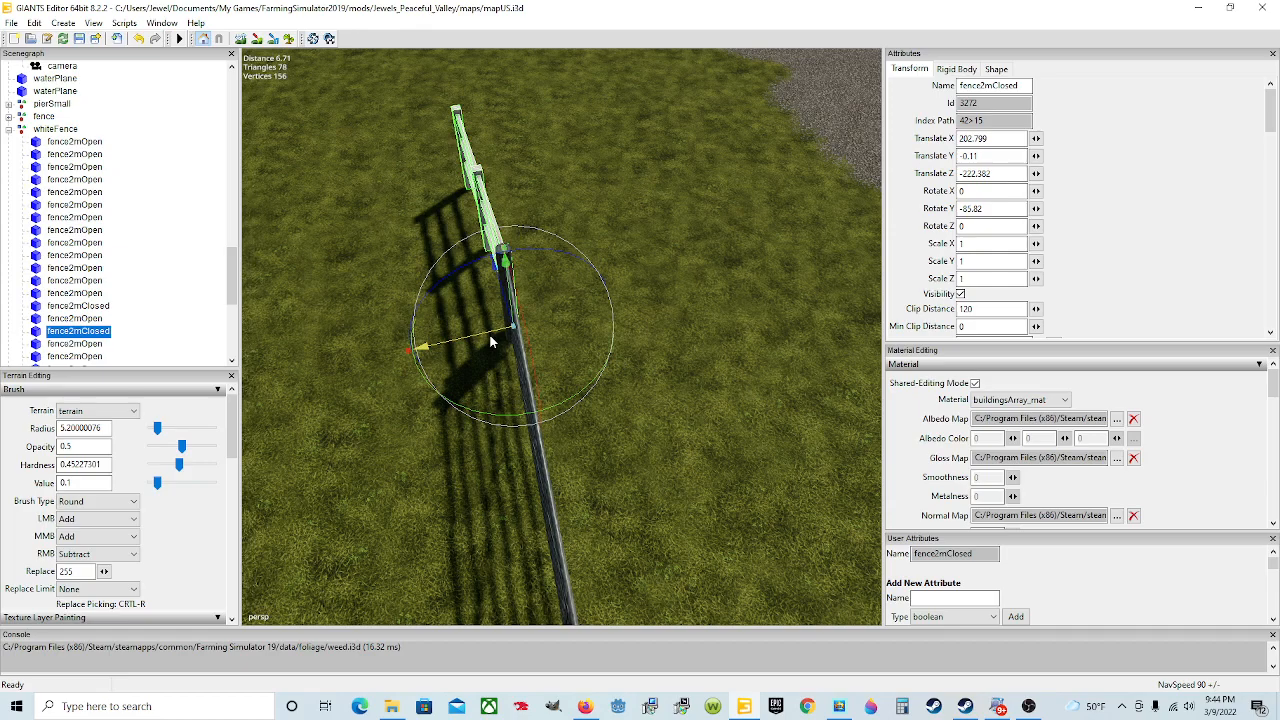
drag(490, 341, 488, 341)
- Inspect the joint between the rotated fence2mClosed panel and the gate post from several angles
alt+drag(604, 380, 326, 318)
scroll(621, 358, up, 4)
scroll(590, 303, up, 2)
scroll(429, 338, down, 7)
scroll(552, 397, down, 4)
scroll(491, 357, up, 3)
scroll(464, 352, down, 3)
- Place the unused fence2mOpen piece at the far end of the closed panel, at about Translate X 197.804, Z -221.43
alt+drag(464, 352, 550, 376)
scroll(550, 376, up, 3)
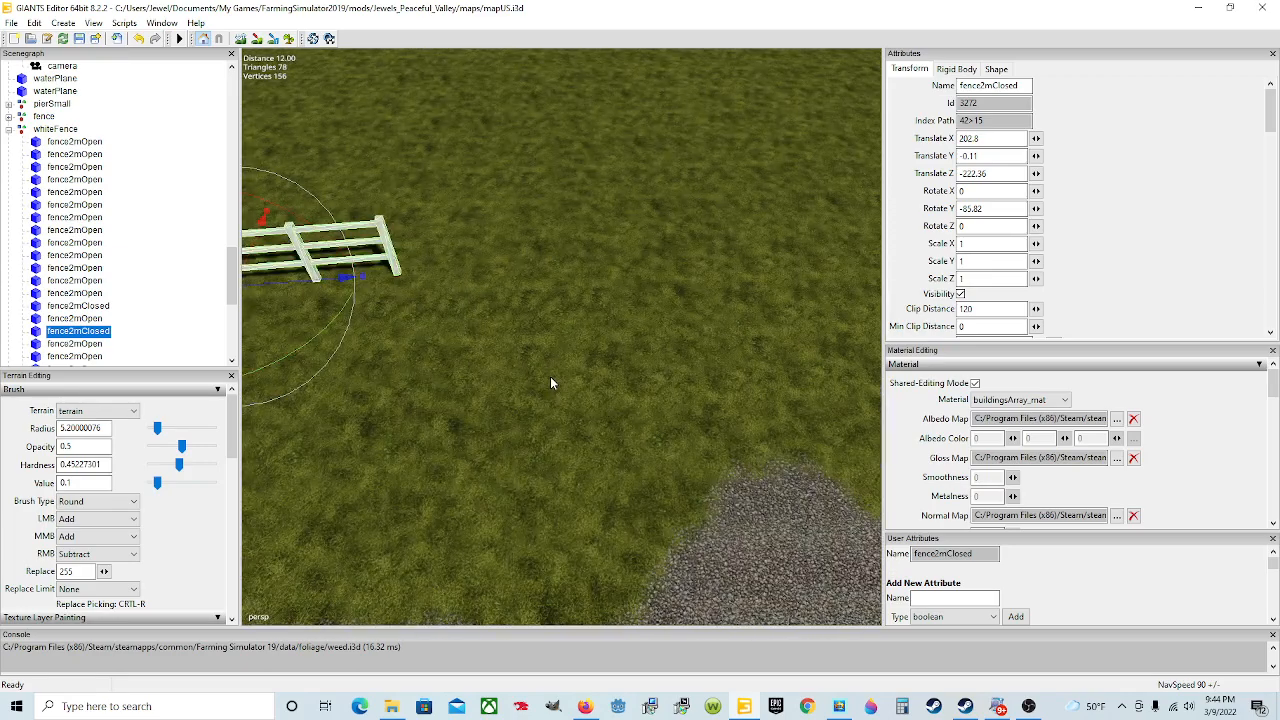
click(85, 320)
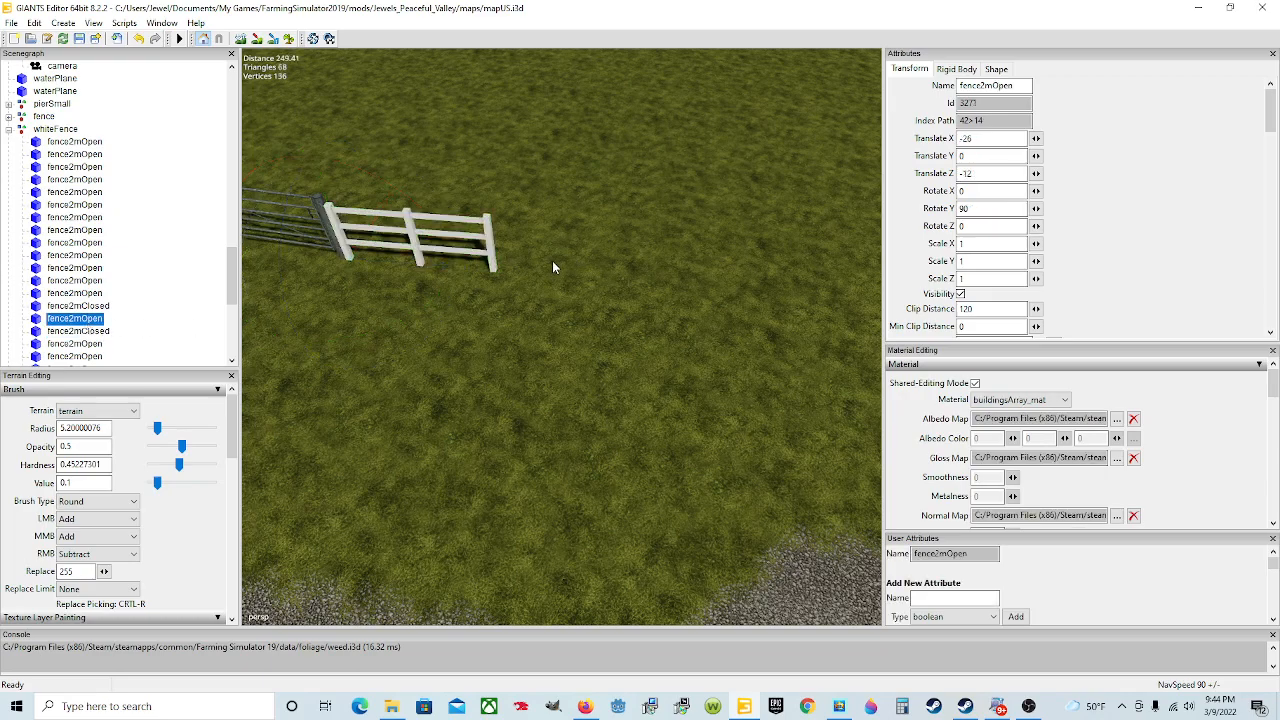
key(ctrl+b)
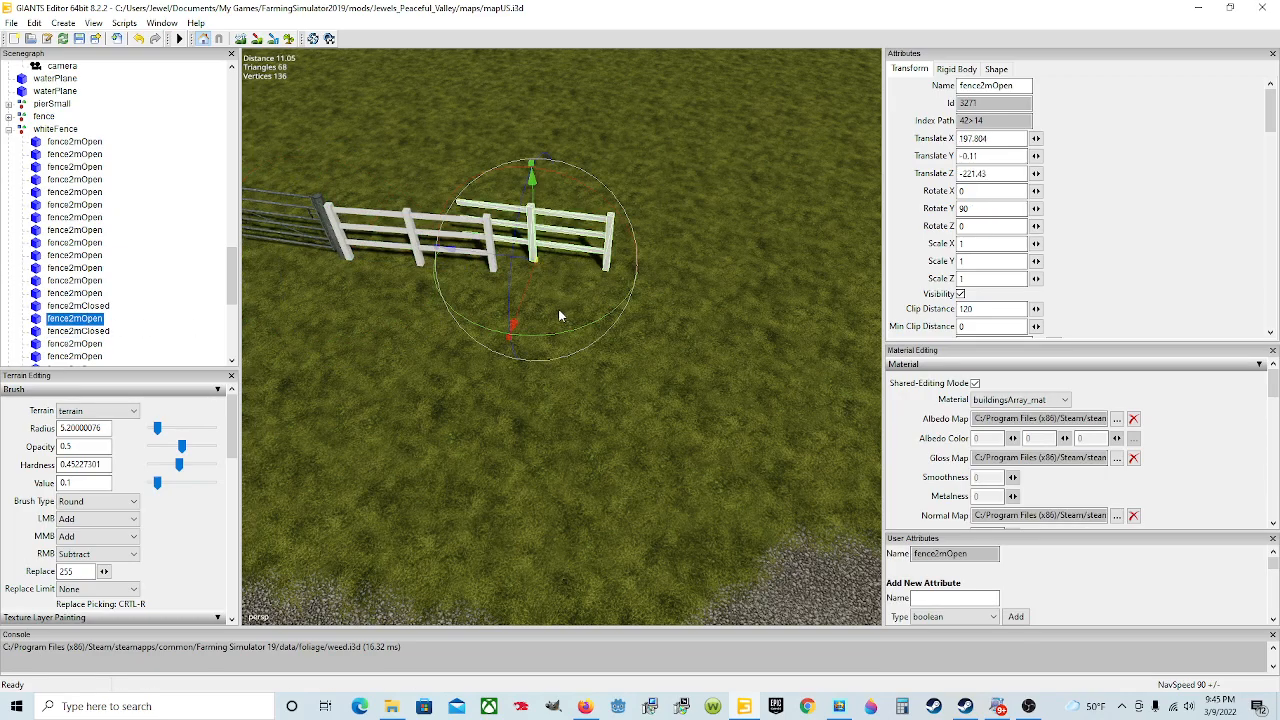
- Align the fence2mOpen panel with the end of the closed panel at about Translate X 196.591, Z -221.808 and Rotate Y 81.803
key(ctrl+b)
drag(583, 355, 601, 350)
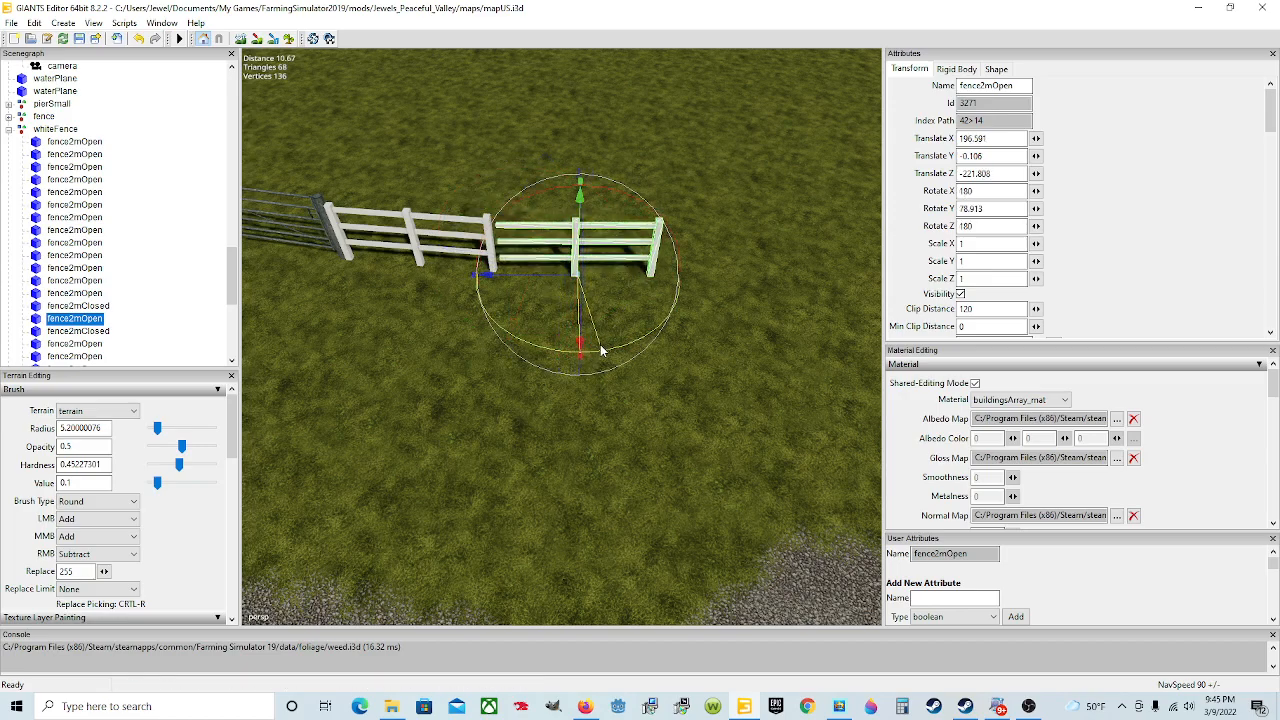
scroll(600, 344, down, 4)
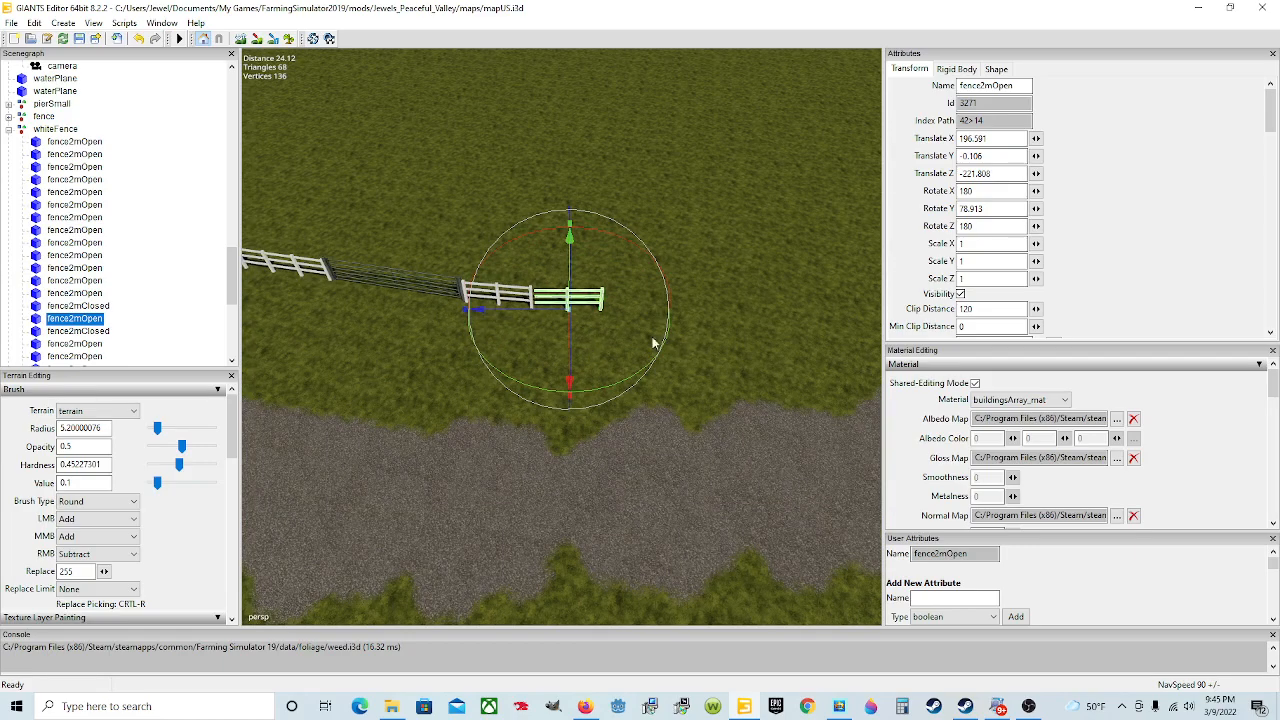
drag(612, 392, 897, 363)
- Inspect from several angles and distances how the rotated fence2mOpen panel lines up with the closed panel and the road
scroll(622, 381, up, 5)
scroll(543, 366, down, 5)
alt+drag(511, 404, 562, 413)
scroll(452, 367, up, 2)
scroll(453, 366, up, 2)
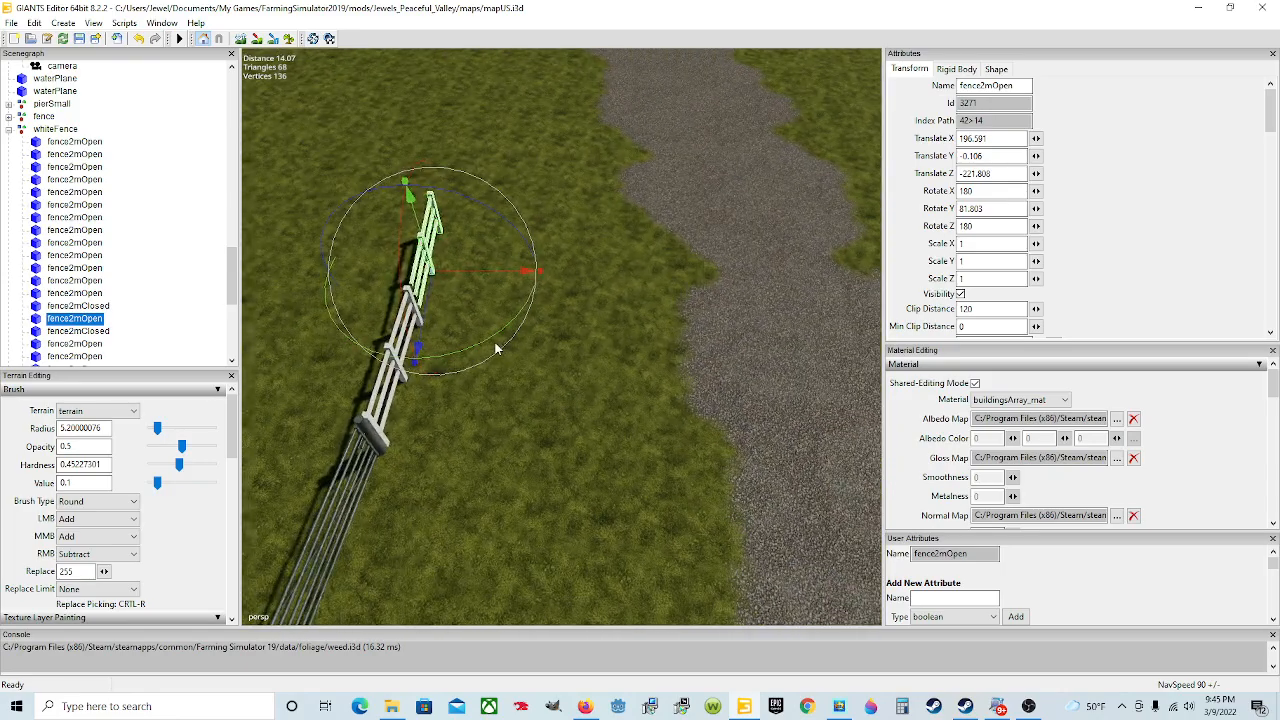
alt+drag(574, 350, 508, 281)
scroll(505, 332, up, 4)
scroll(505, 335, down, 2)
scroll(599, 312, down, 2)
scroll(619, 262, up, 1)
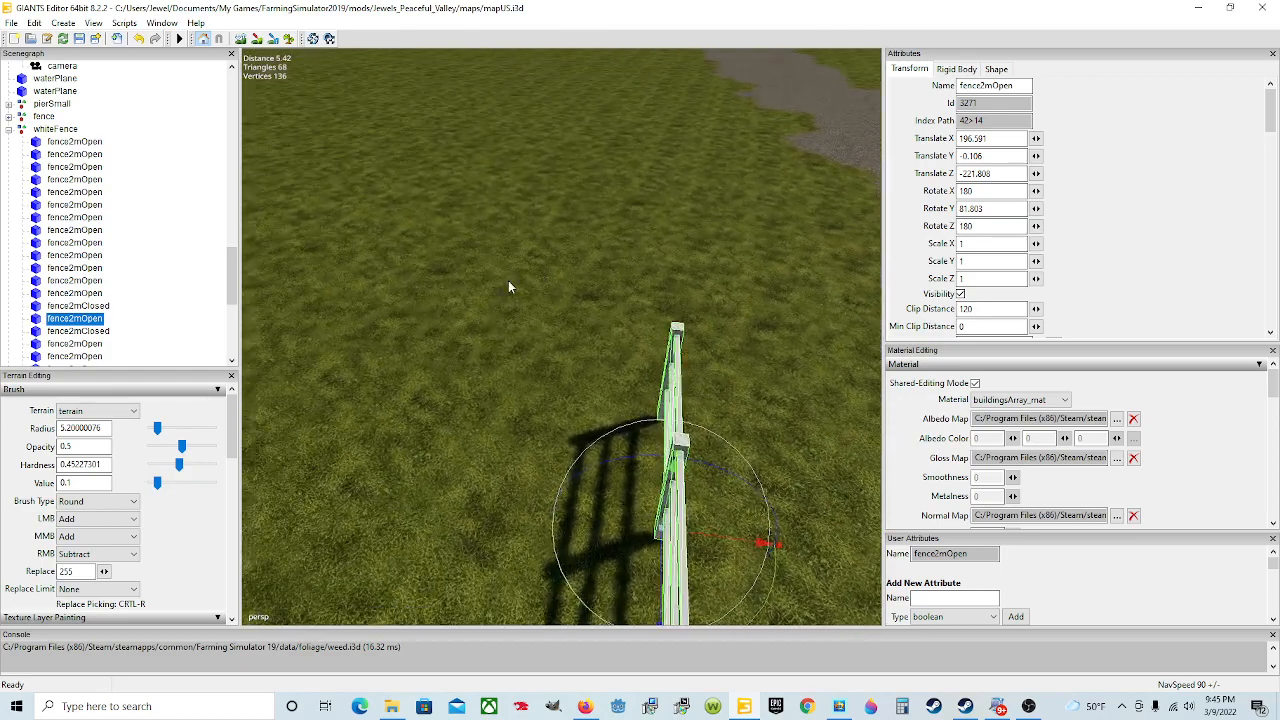
scroll(508, 281, down, 2)
alt+drag(636, 310, 648, 353)
scroll(648, 353, down, 3)
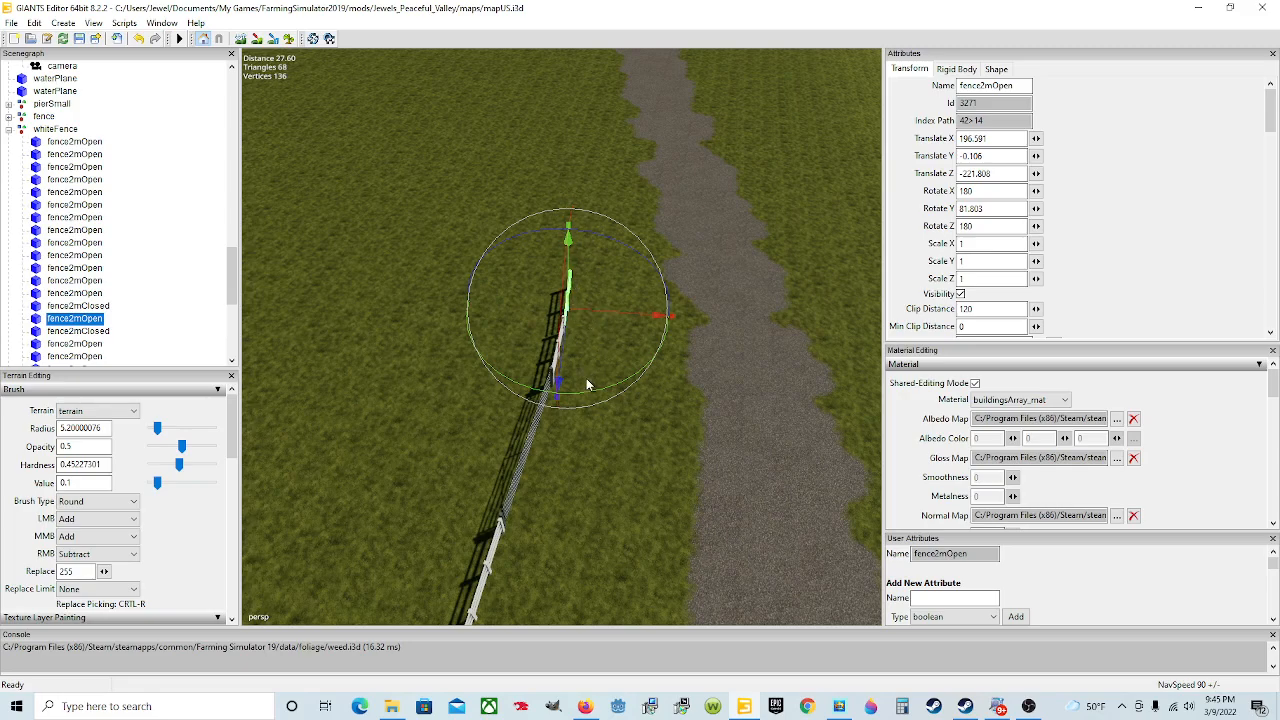
scroll(586, 378, up, 8)
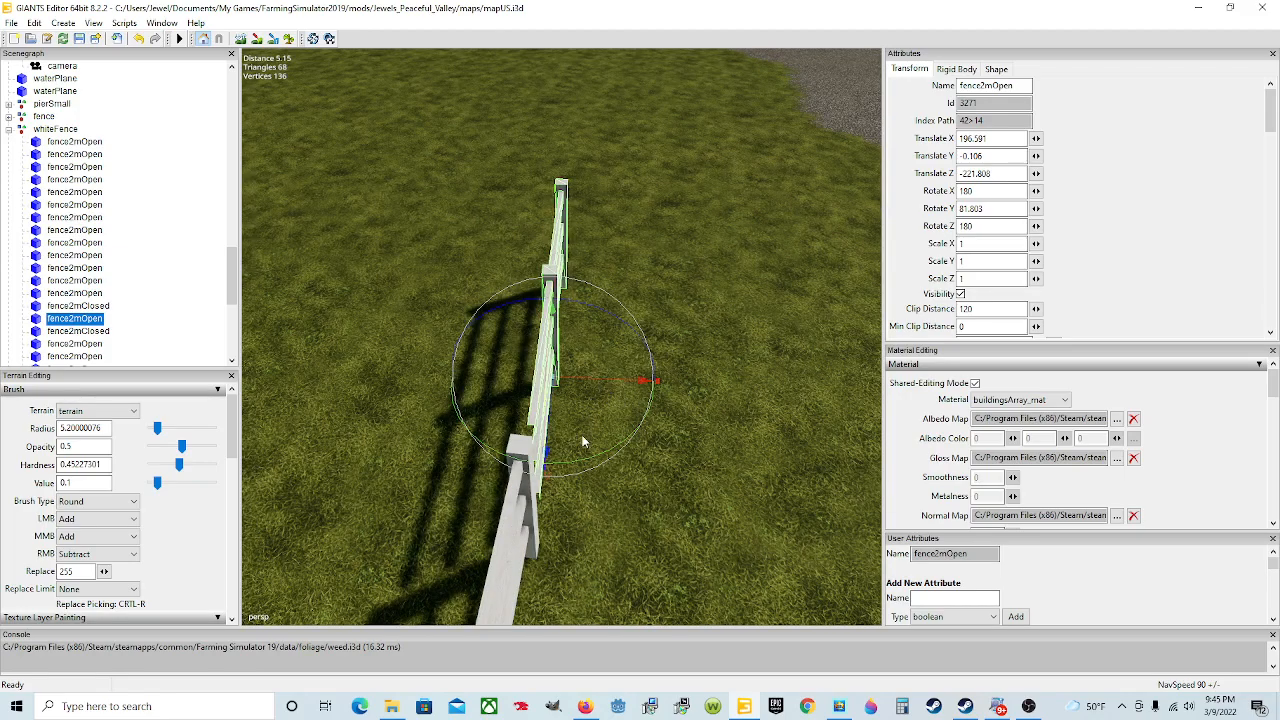
- Lower the fence2mOpen panel to about Translate Y -0.131 and shift it toward the closed panel, at about X 196.765, Z -221.774
drag(556, 352, 548, 356)
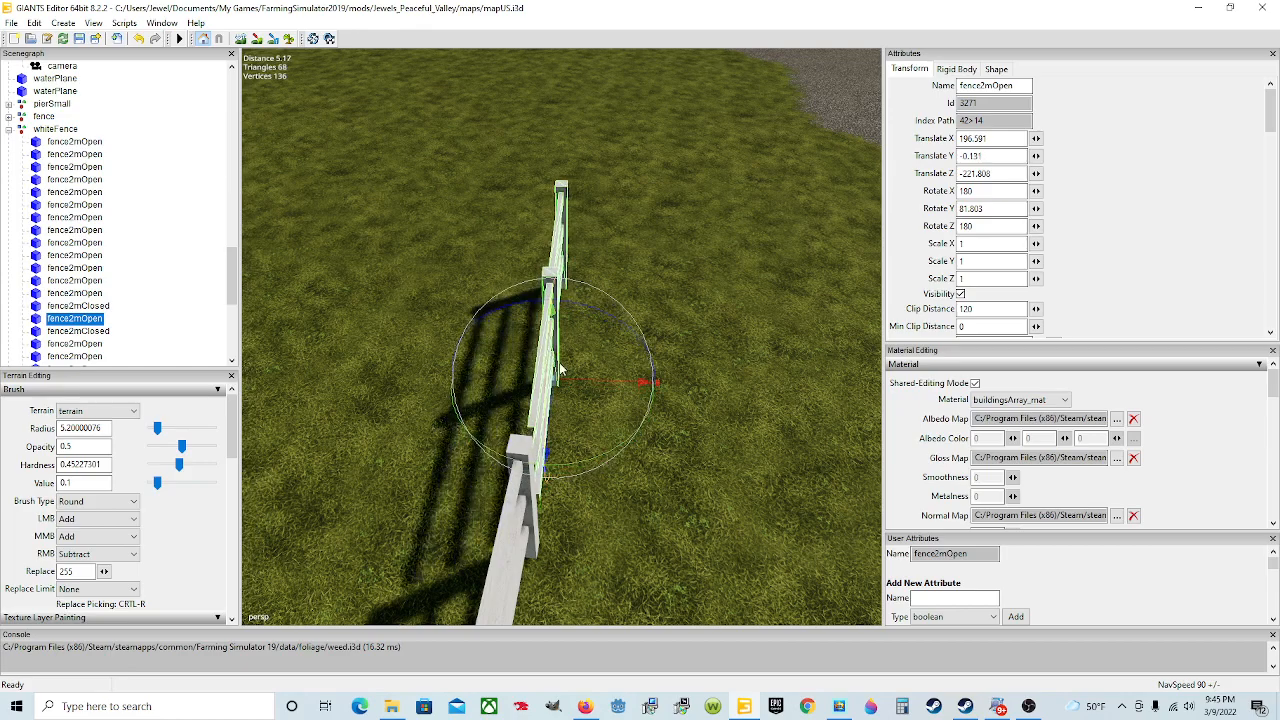
right_drag(548, 356, 618, 392)
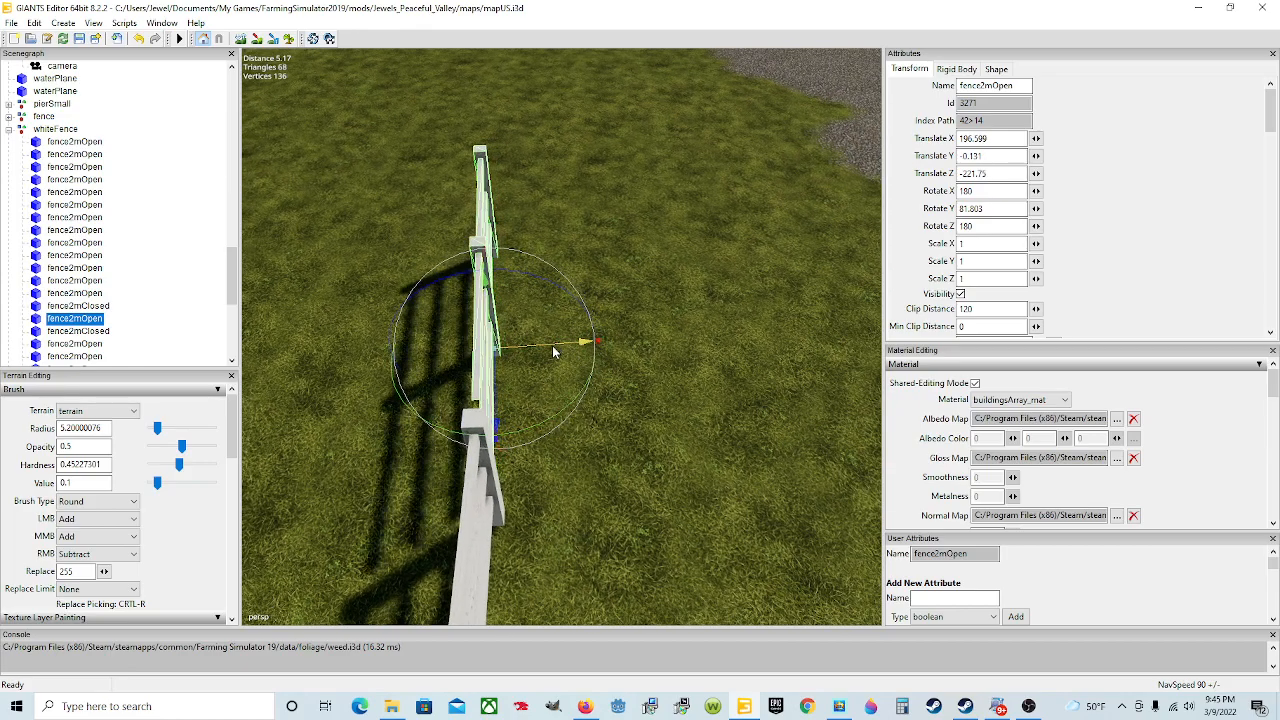
drag(500, 408, 498, 424)
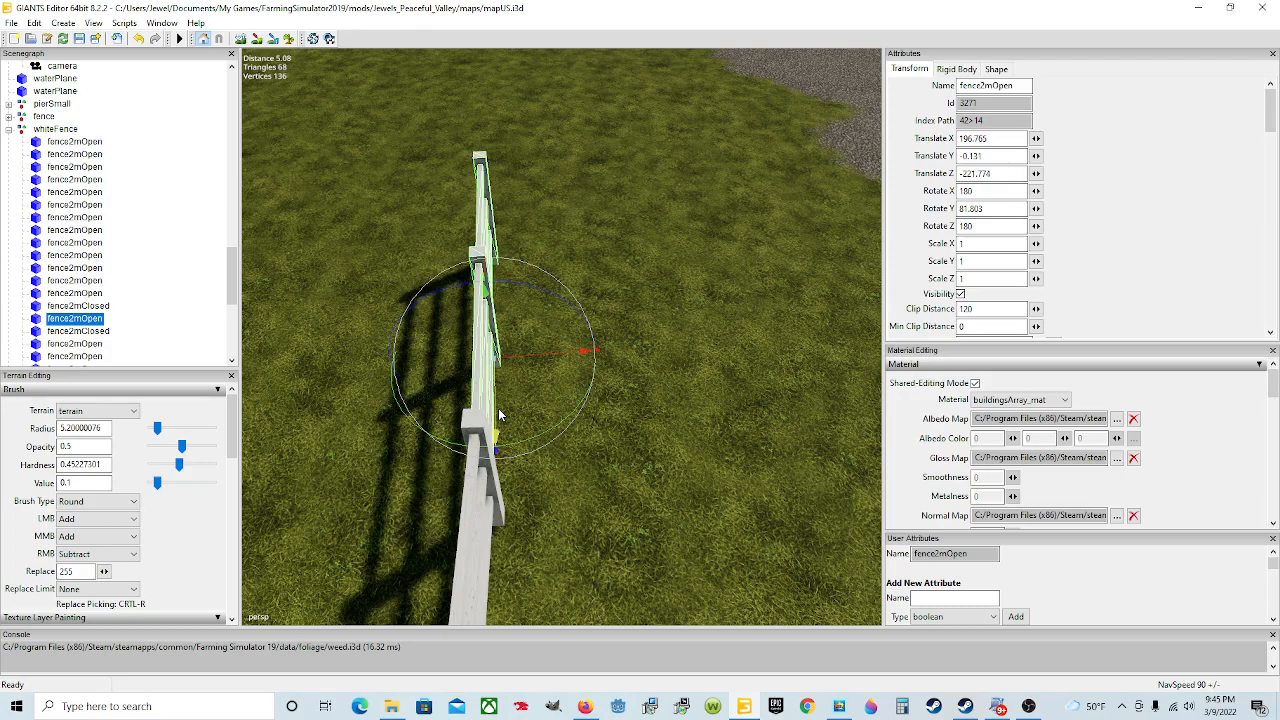
- Nudge the fence2mOpen panel along the fence line to close its joint, at about Translate X 196.786, Z -221.777
scroll(498, 408, up, 3)
alt+drag(585, 381, 360, 324)
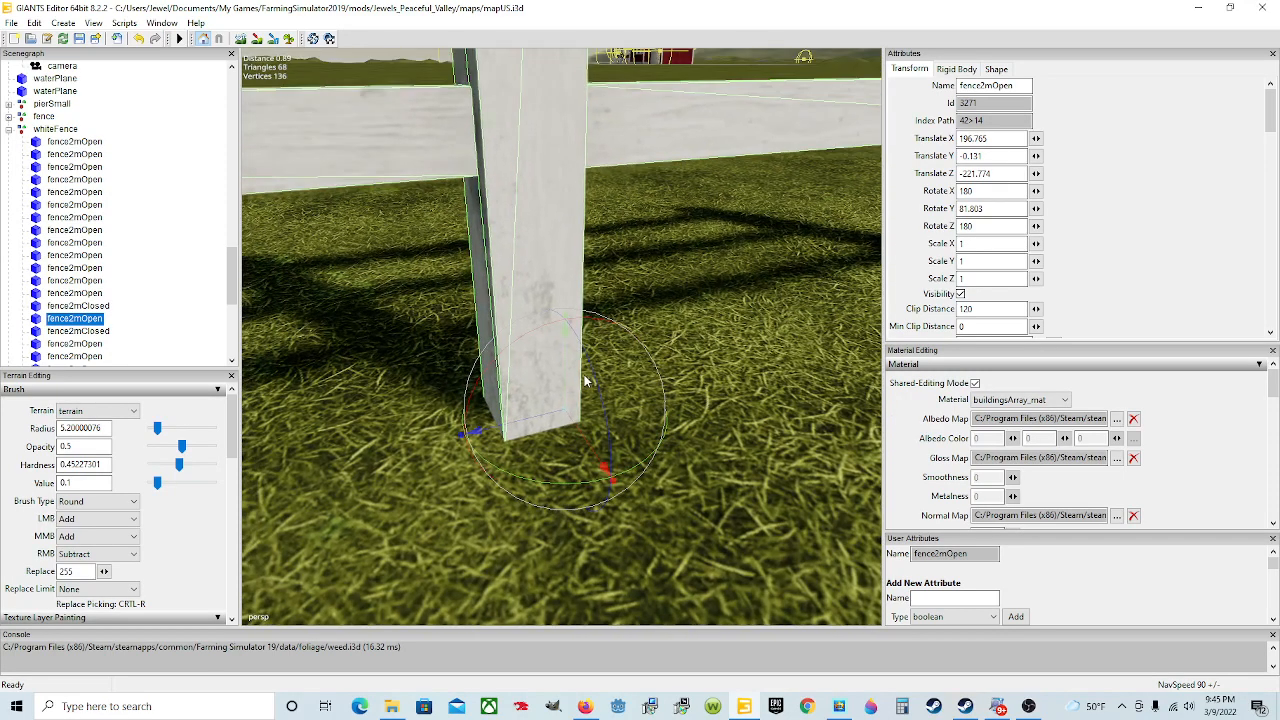
scroll(535, 418, down, 5)
scroll(519, 378, up, 1)
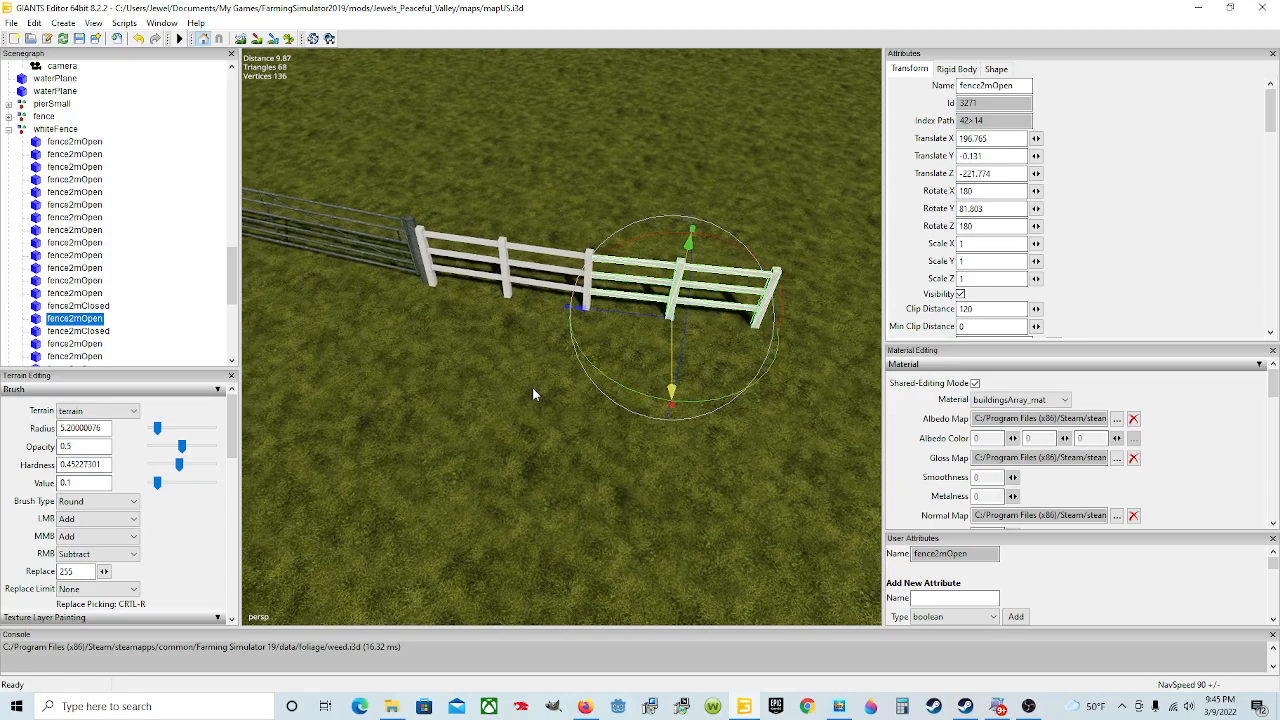
scroll(533, 388, up, 4)
alt+drag(533, 388, 594, 374)
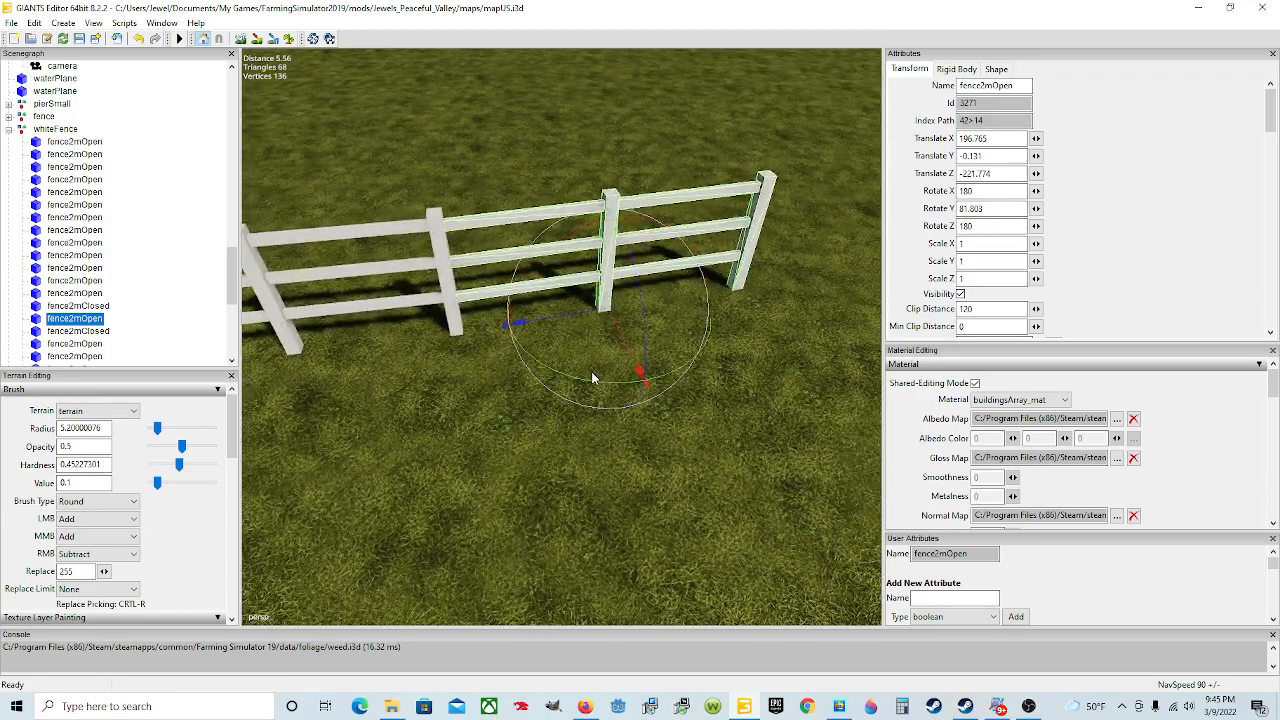
drag(584, 314, 582, 314)
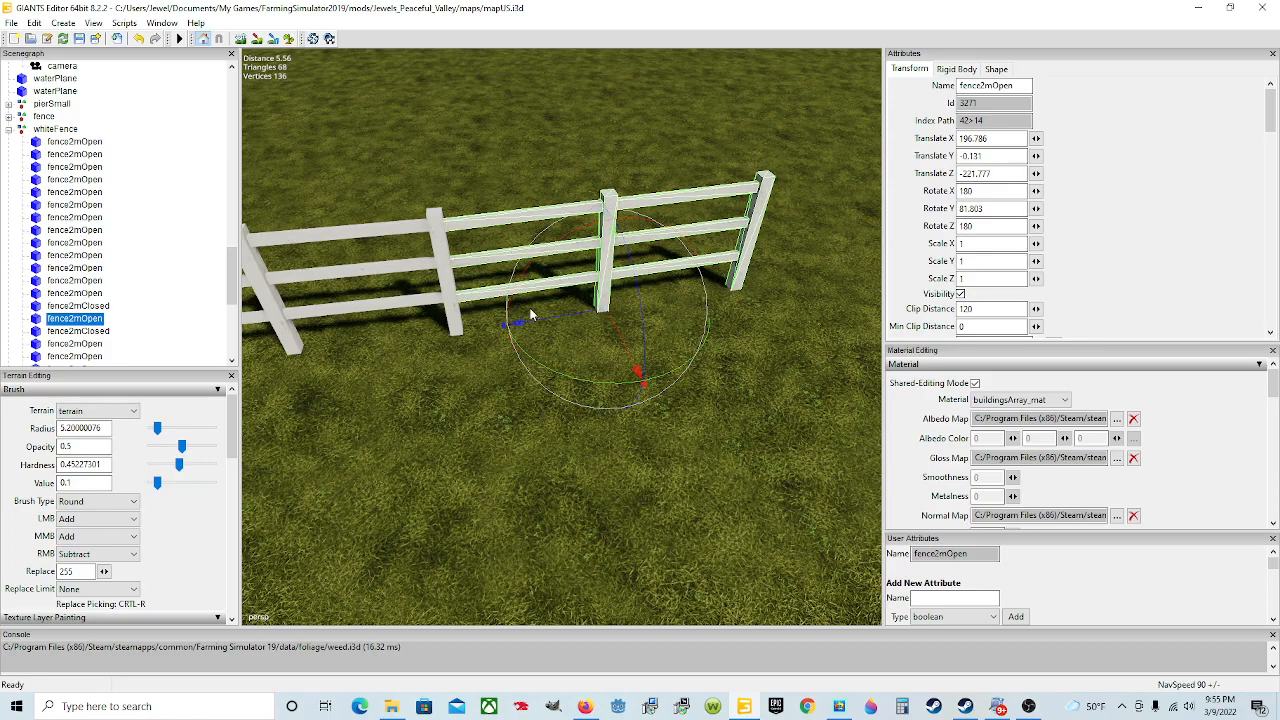
- Inspect the joint between the closed panel and the adjoining fence2mOpen panel up close and from farther back
scroll(581, 282, up, 1)
scroll(581, 282, down, 1)
alt+drag(491, 338, 456, 325)
scroll(478, 354, up, 1)
scroll(478, 354, down, 1)
scroll(384, 286, up, 1)
scroll(578, 269, up, 2)
scroll(485, 317, down, 2)
scroll(368, 342, down, 3)
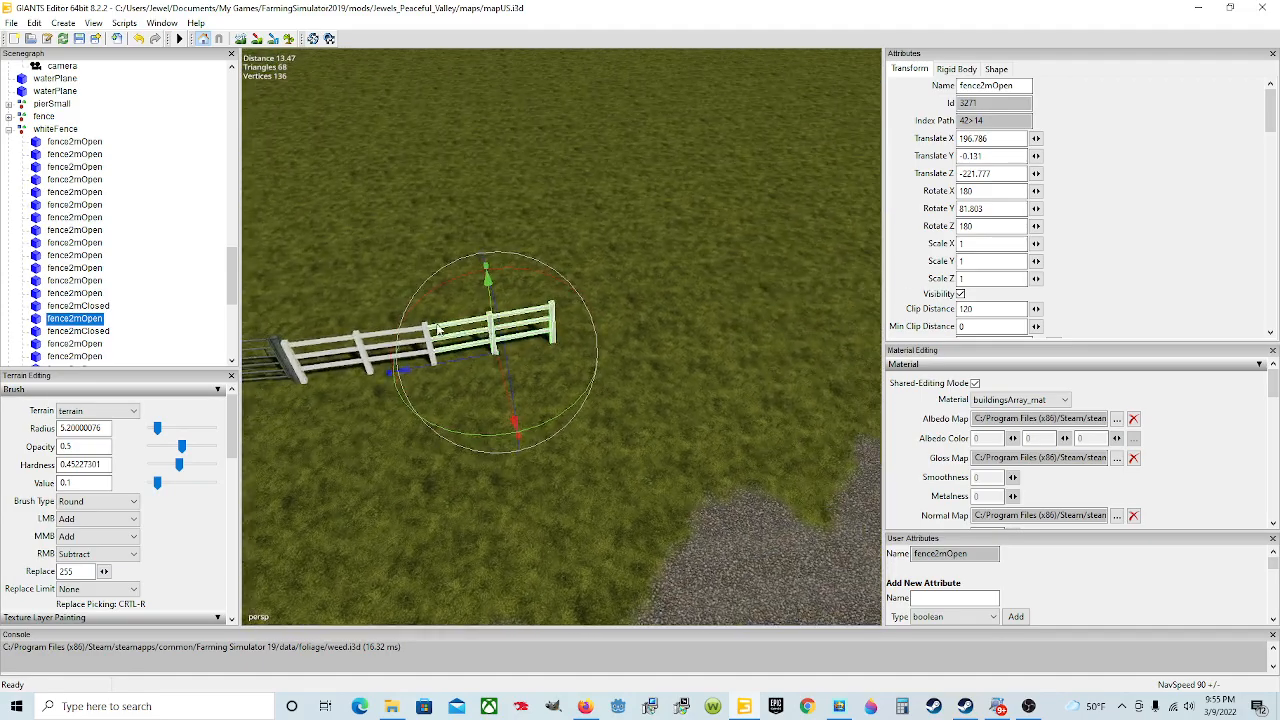
- Place the next unused fence2mOpen piece at the free end of the fence, at about Translate X 193.001, Z -221.831
click(90, 332)
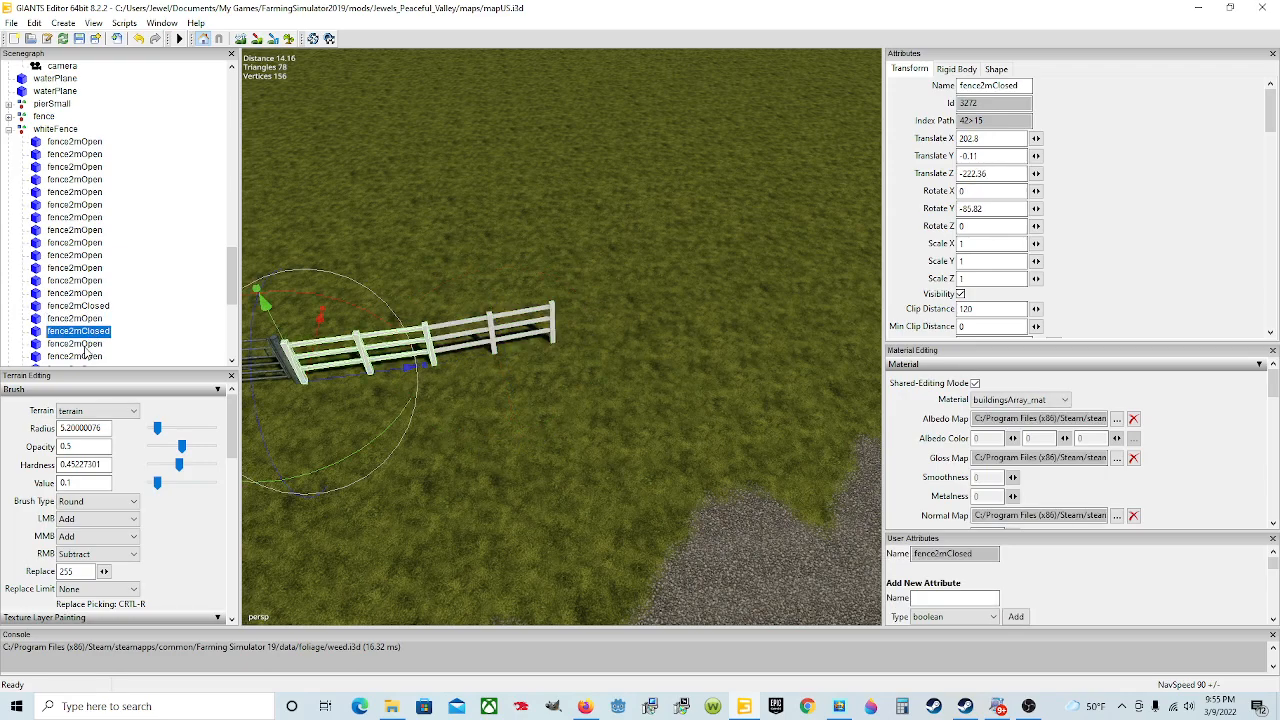
click(80, 344)
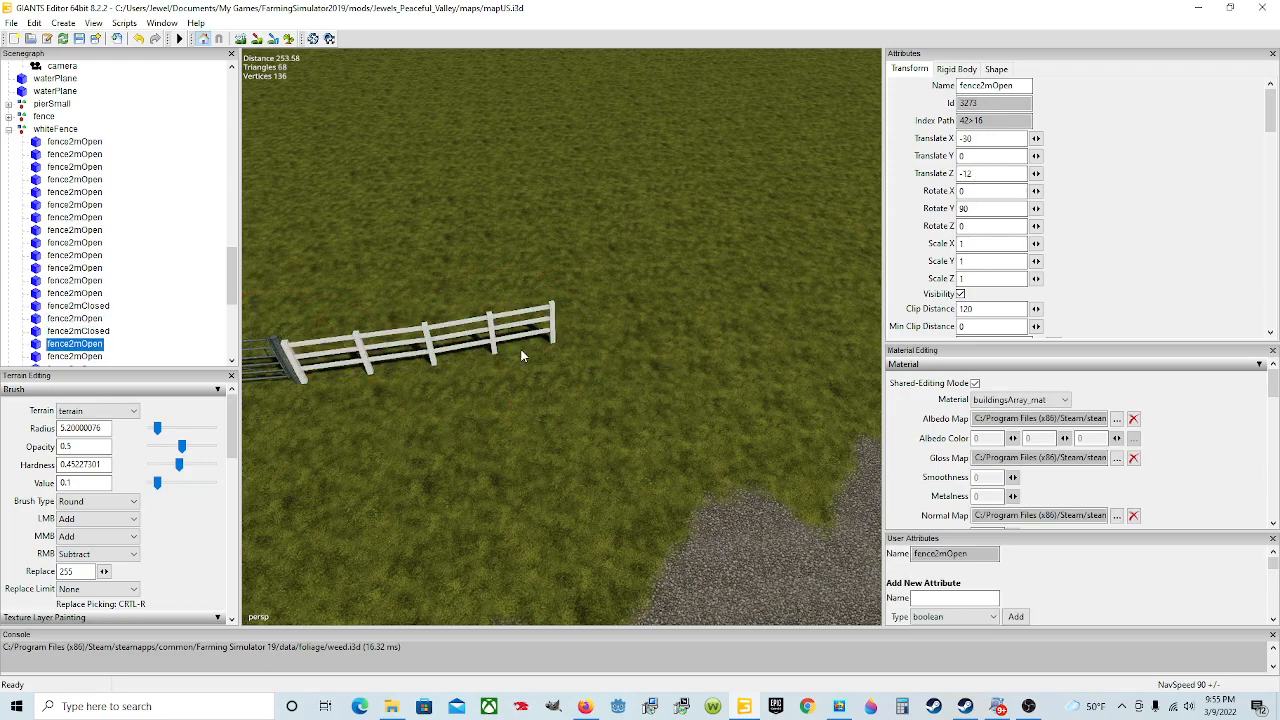
key(ctrl+b)
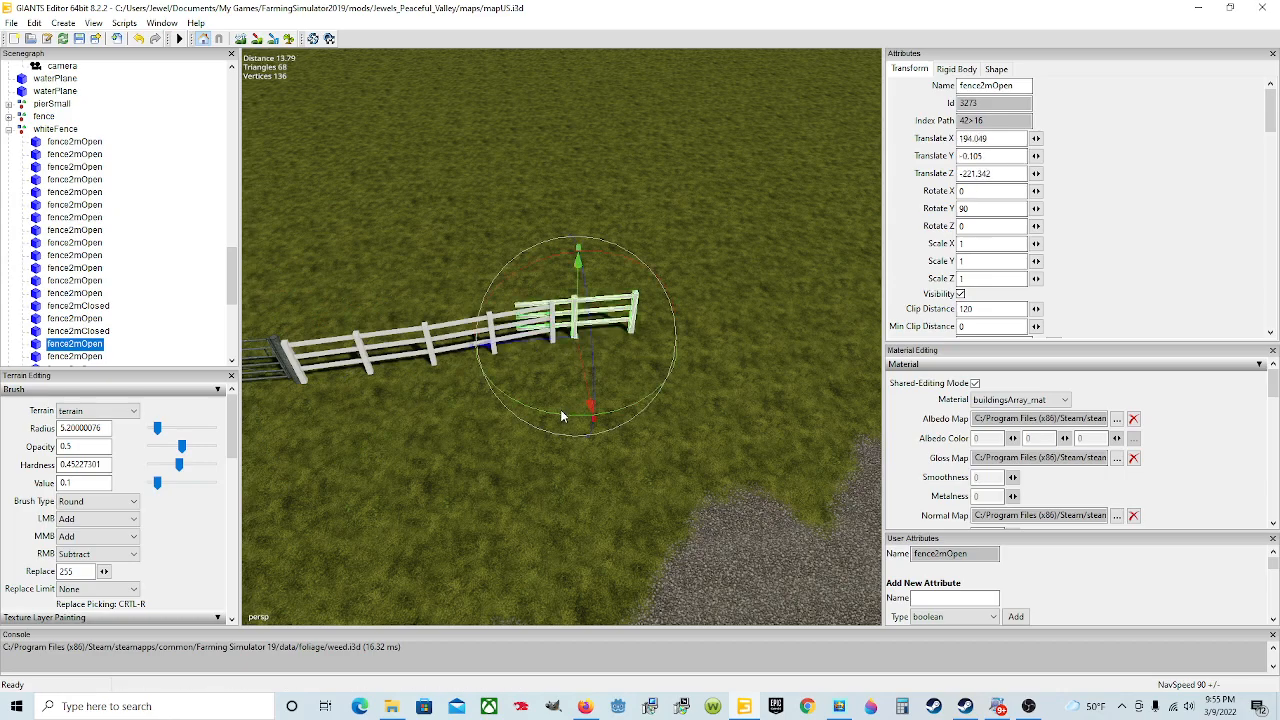
key(ctrl+b)
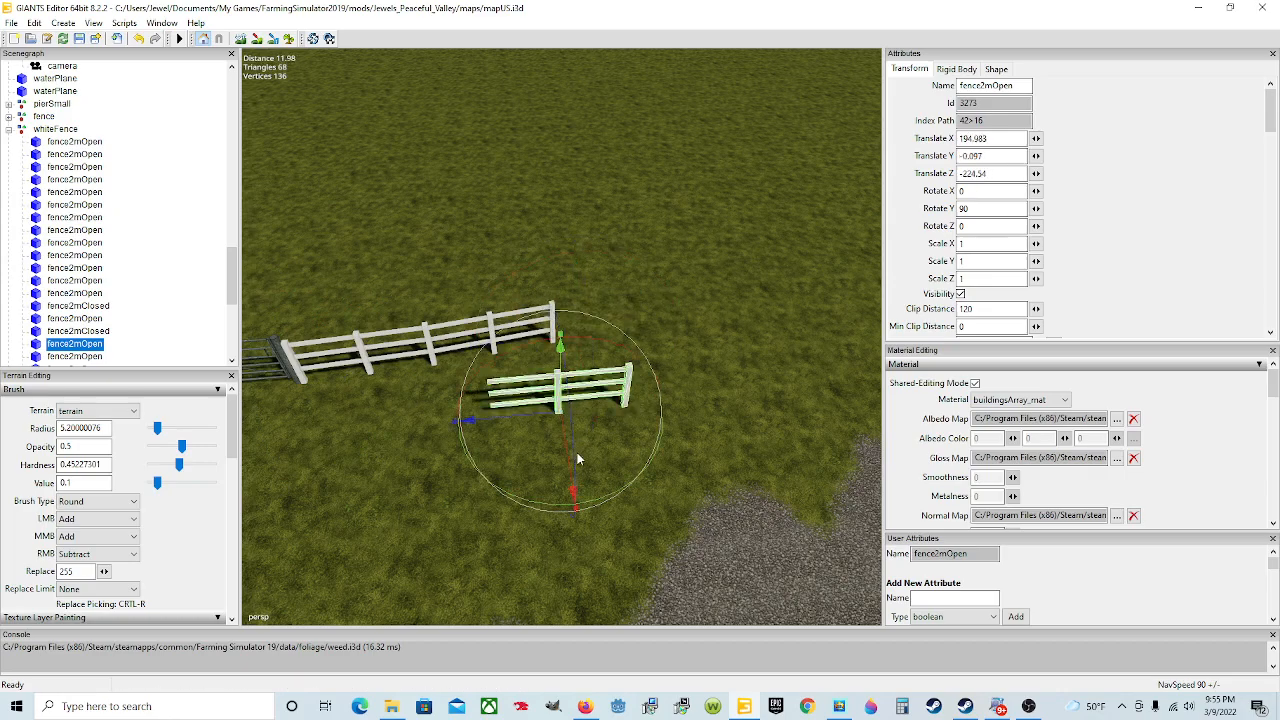
drag(563, 446, 544, 404)
drag(517, 352, 600, 349)
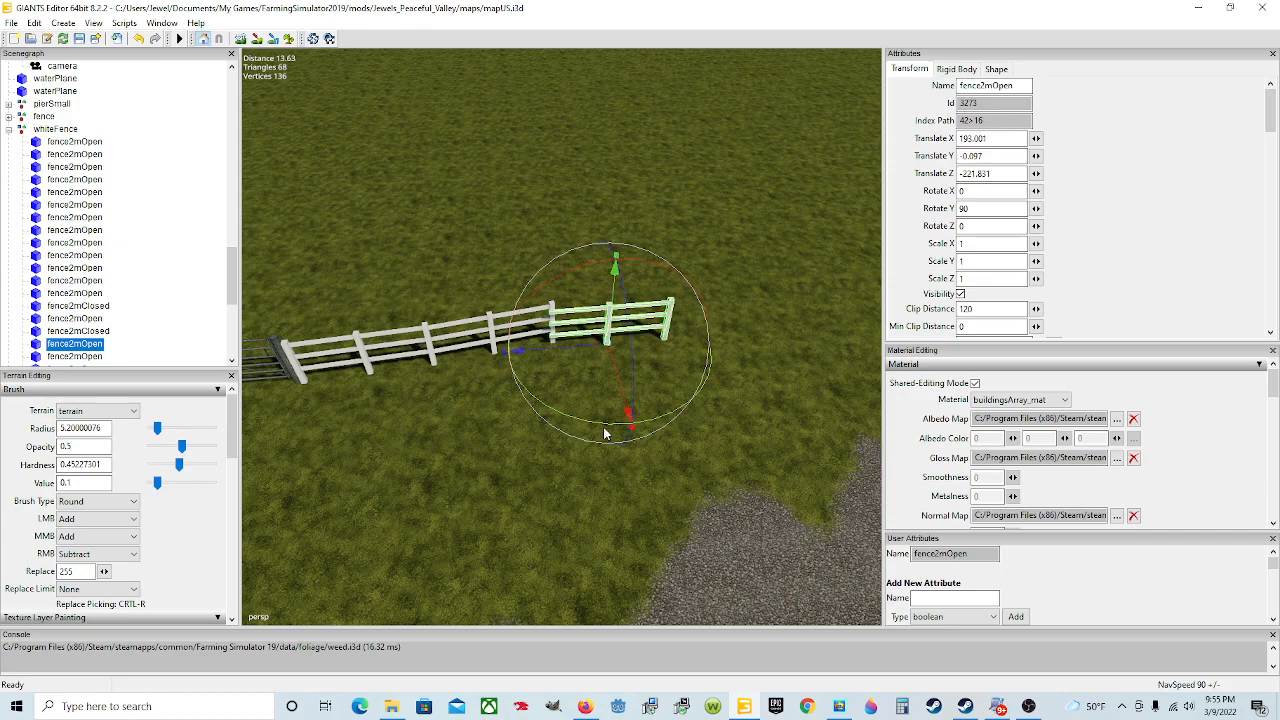
- Rotate the new end panel to about Rotate Y 77.303 and move it against the last post, at about Translate X 192.882, Z -221.12
drag(603, 427, 629, 424)
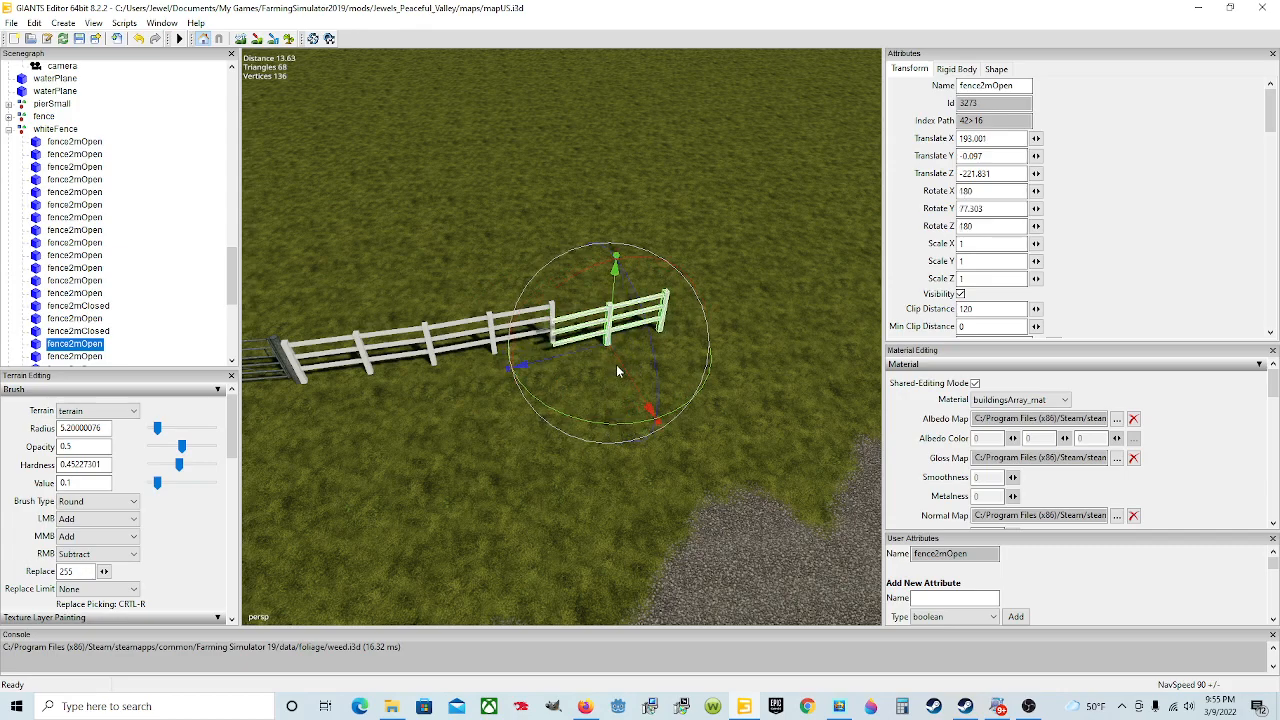
click(620, 370)
click(606, 338)
drag(643, 400, 633, 381)
drag(558, 341, 569, 341)
- Examine how the new end panel follows the fence line and the road, dismissing the desktop notification
alt+drag(569, 445, 694, 422)
scroll(507, 396, up, 3)
scroll(694, 422, down, 4)
alt+drag(576, 427, 607, 423)
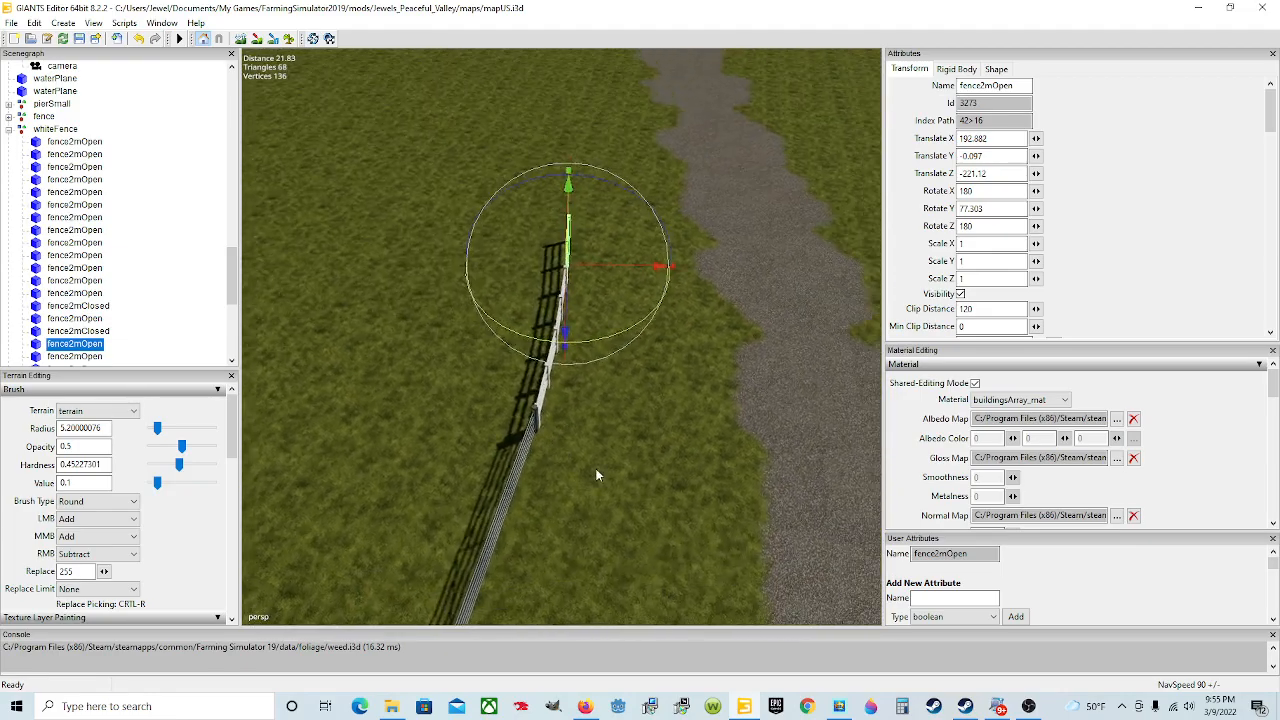
alt+drag(565, 470, 558, 453)
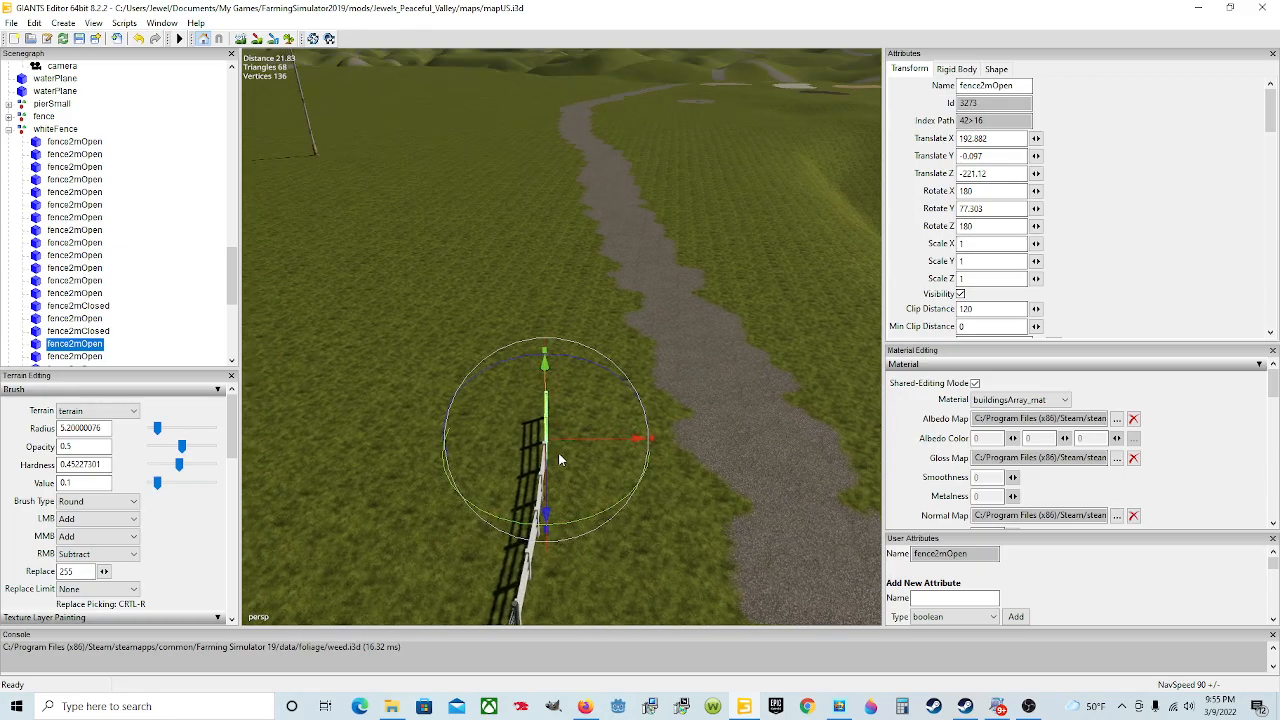
scroll(558, 452, up, 3)
alt+drag(562, 393, 556, 430)
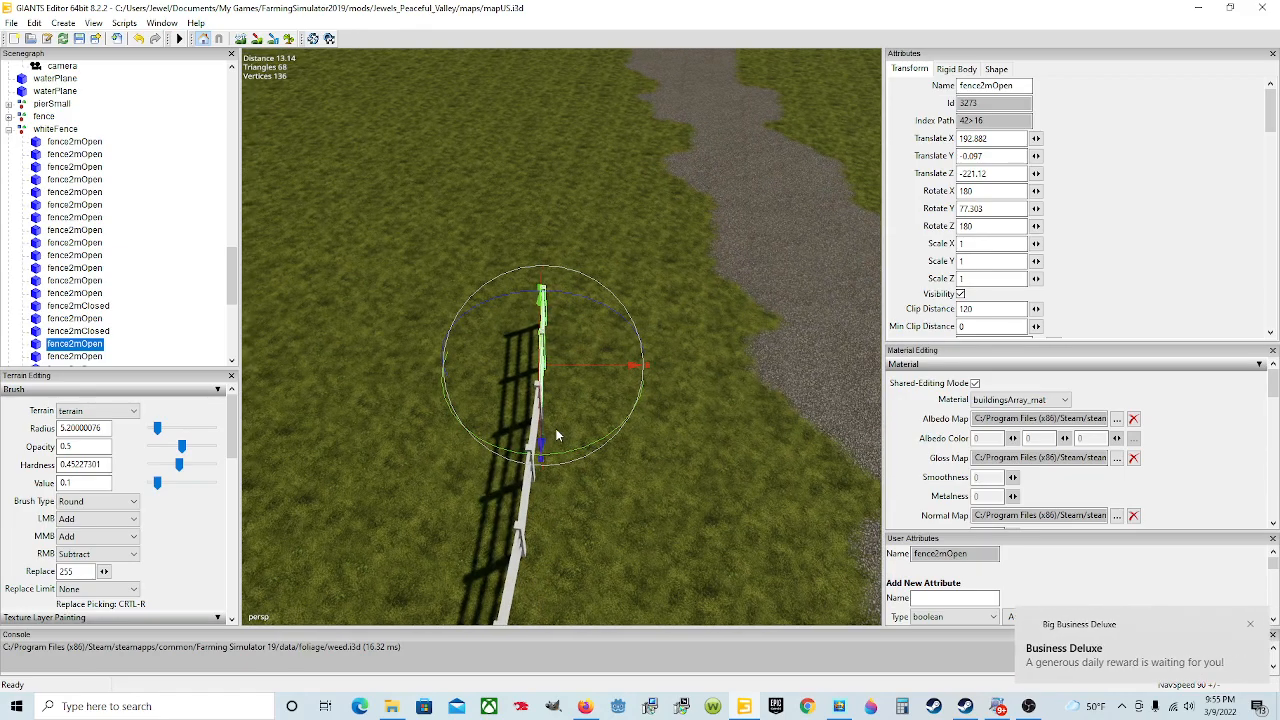
click(1248, 624)
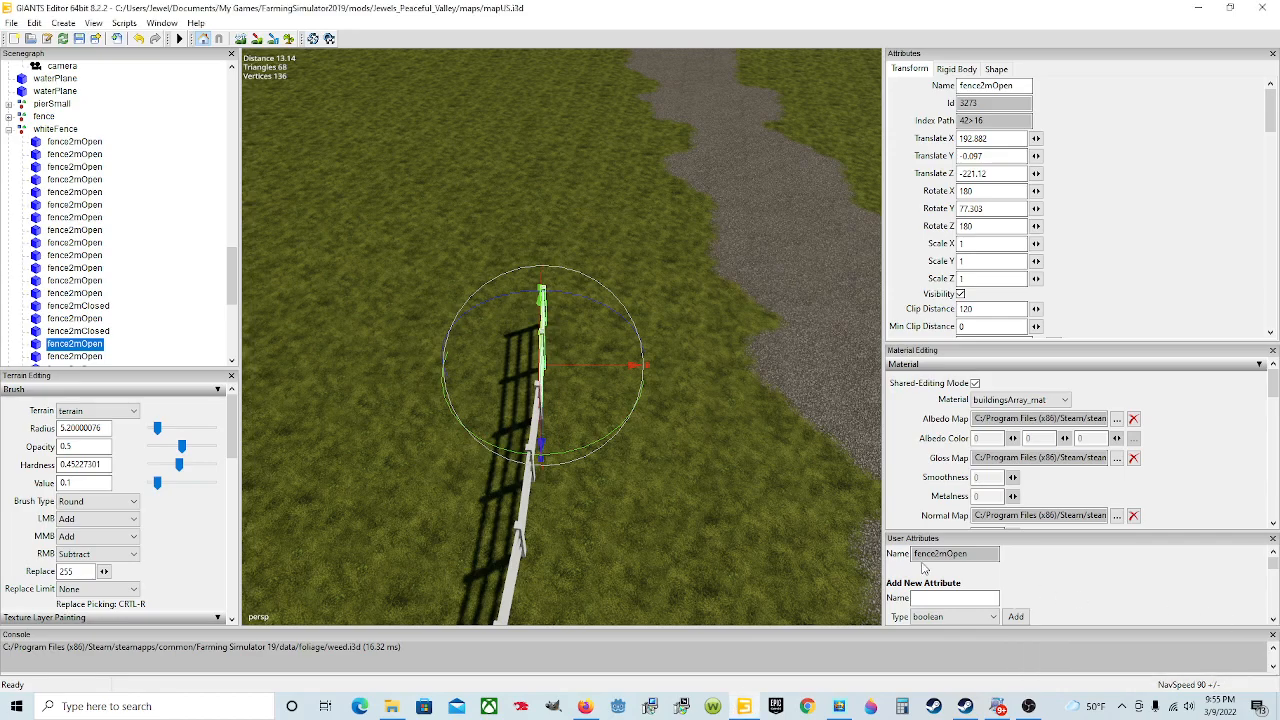
mouse_move(666, 447)
alt+mouse_down()
mouse_move(607, 424)
mouse_move(656, 470)
alt+mouse_up()
scroll(605, 424, up, 3)
- Fine-tune the end panel's joint to about Translate X 192.896, Z -221.061 and lower it to about Translate Y -0.109
drag(640, 370, 435, 313)
alt+drag(576, 374, 523, 342)
alt+drag(604, 403, 701, 455)
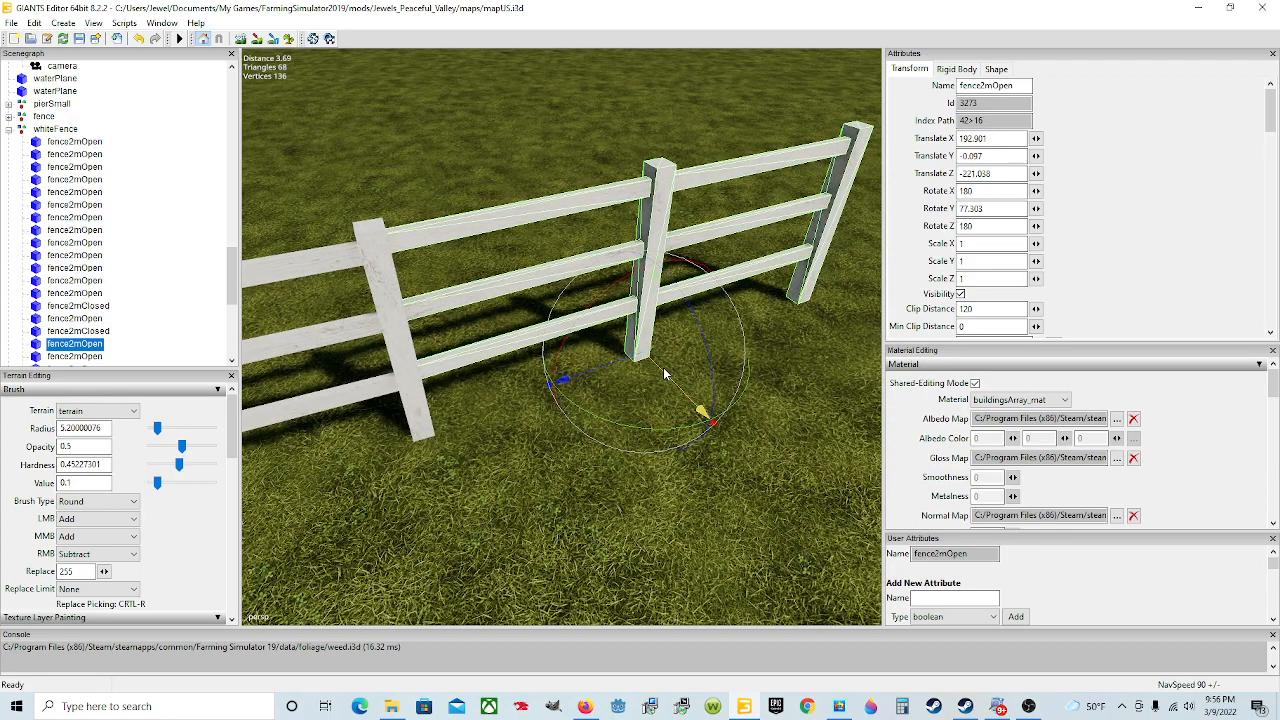
drag(662, 368, 665, 378)
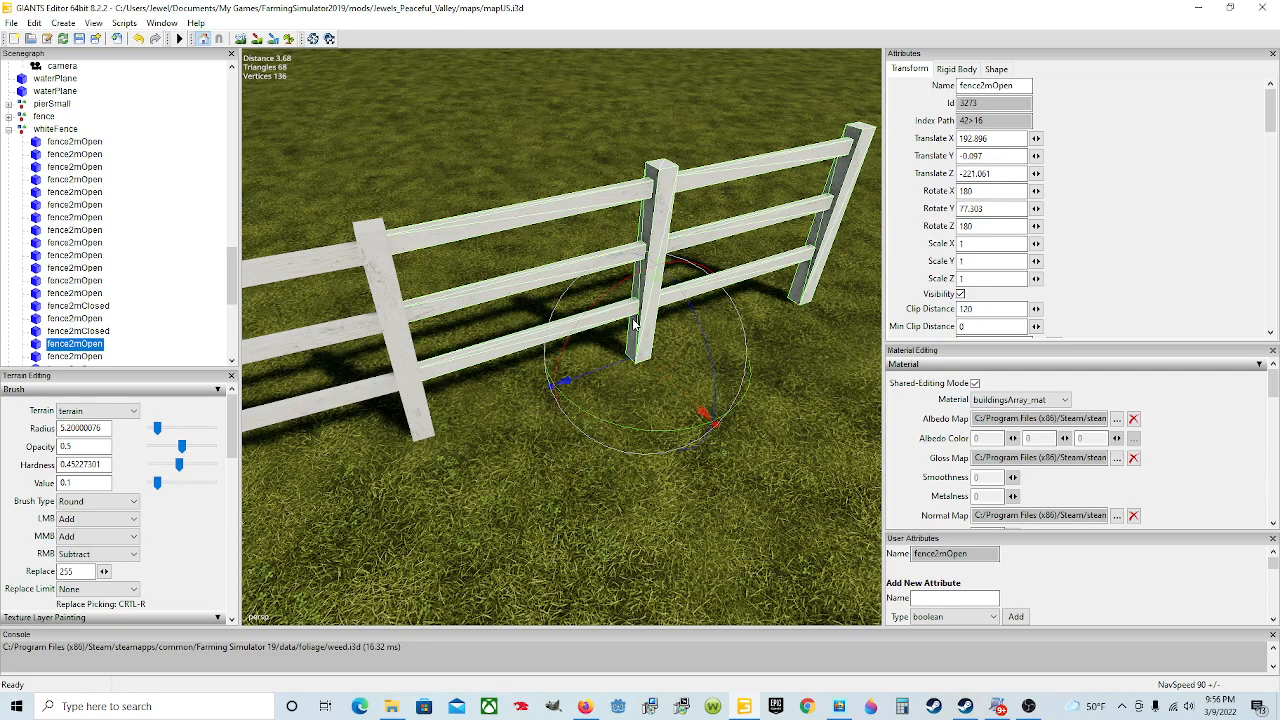
drag(654, 304, 652, 300)
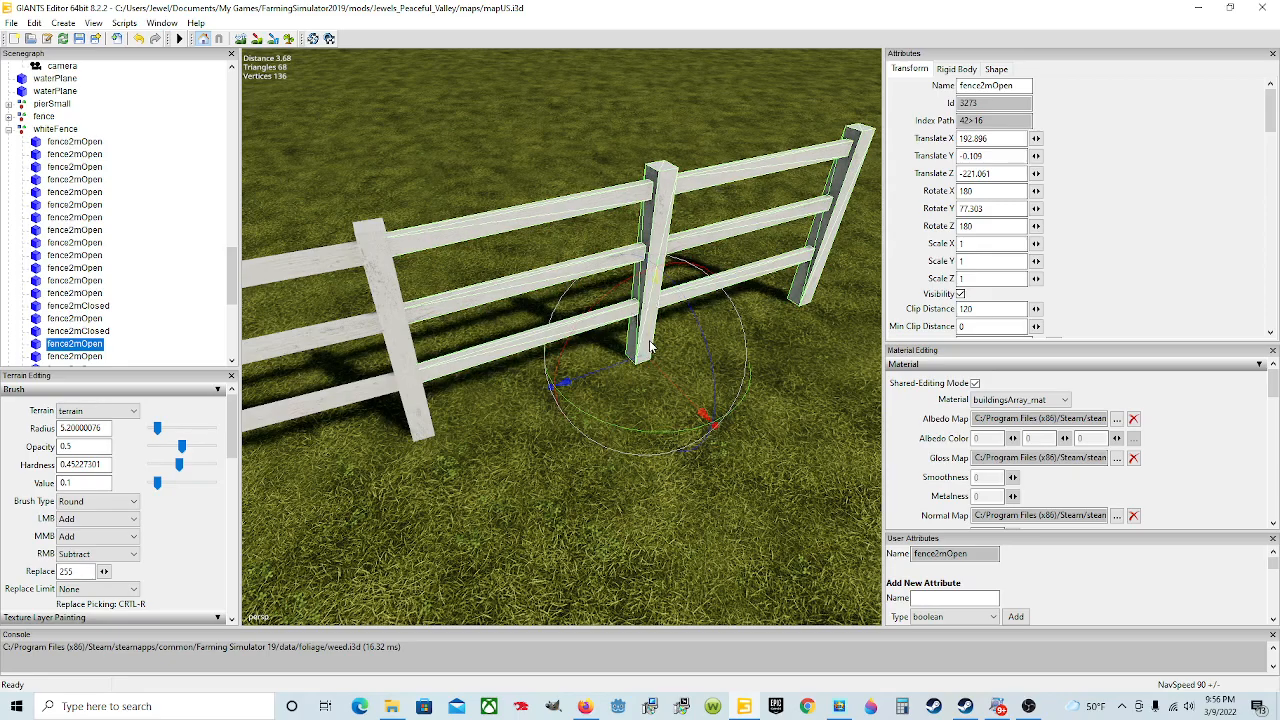
- Review the whole fence run against the road from above and close up, checking the curve beyond the gate
alt+drag(696, 398, 640, 452)
scroll(581, 333, up, 3)
scroll(752, 419, down, 5)
scroll(623, 433, down, 5)
scroll(623, 438, down, 1)
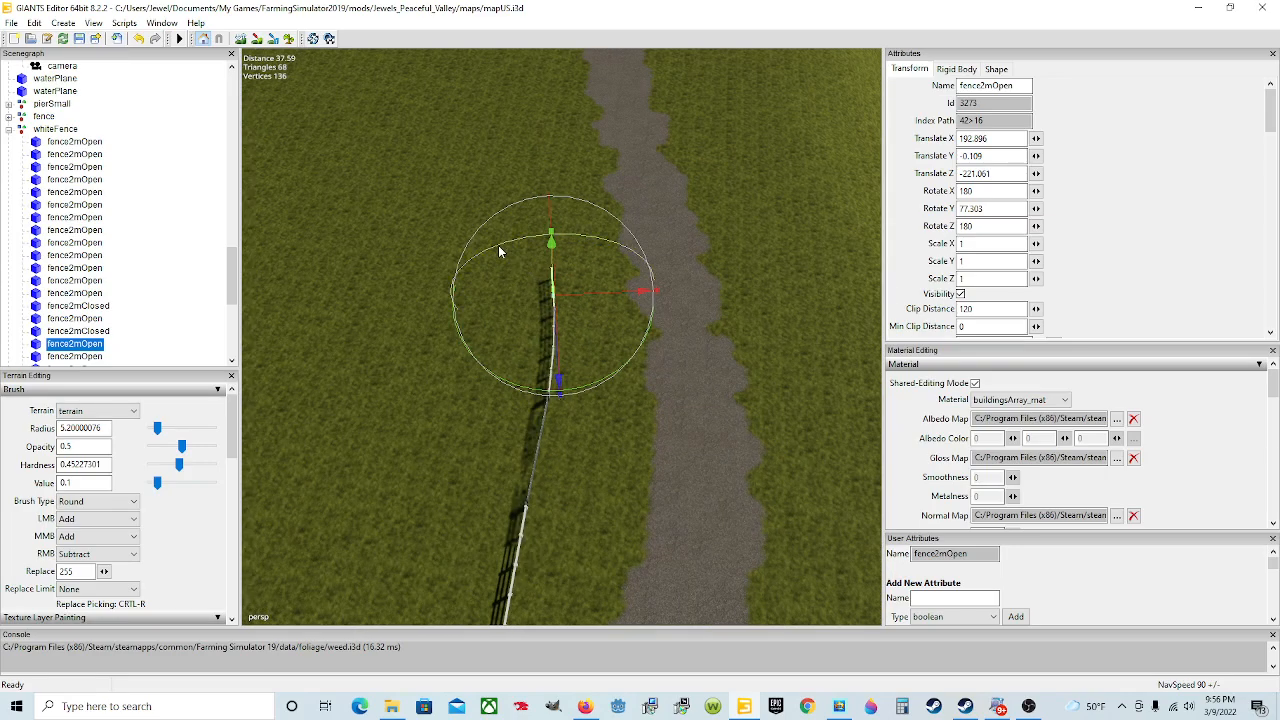
alt+drag(708, 448, 657, 517)
scroll(491, 468, down, 3)
scroll(556, 368, down, 4)
scroll(614, 412, up, 3)
scroll(614, 418, up, 5)
scroll(604, 368, down, 4)
scroll(532, 352, up, 5)
scroll(551, 508, down, 5)
alt+drag(551, 508, 572, 555)
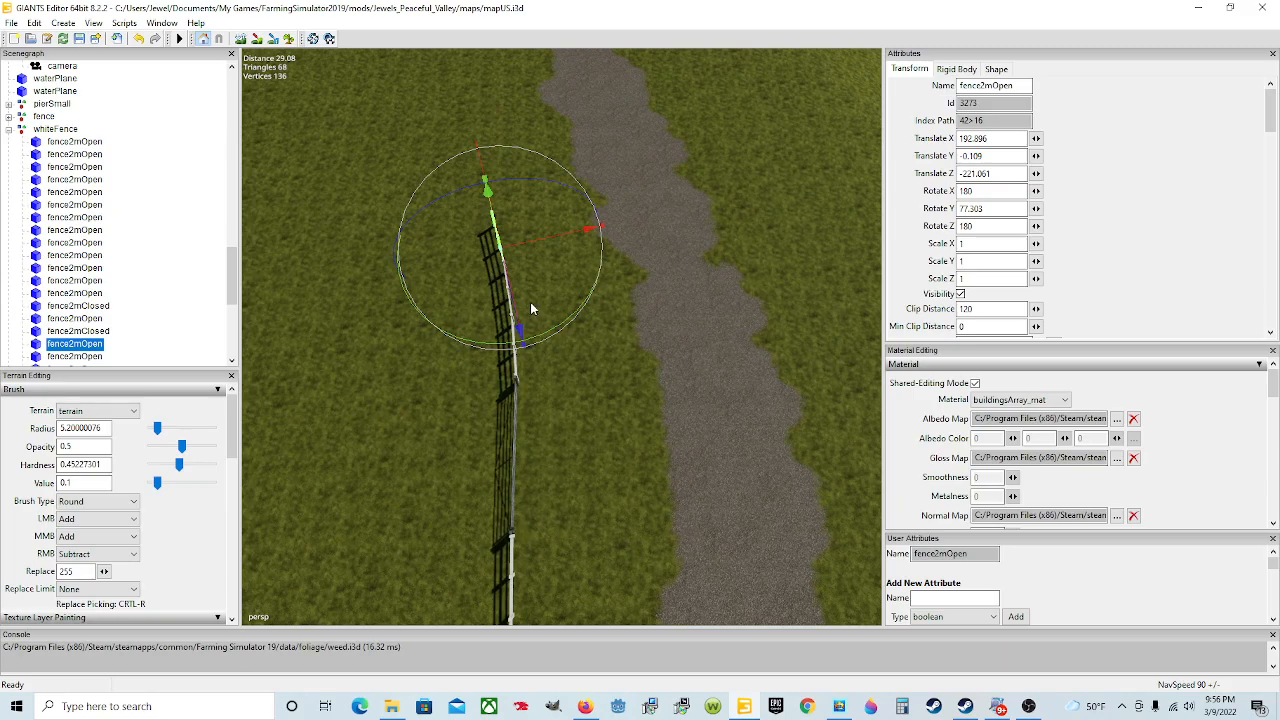
alt+drag(511, 296, 572, 362)
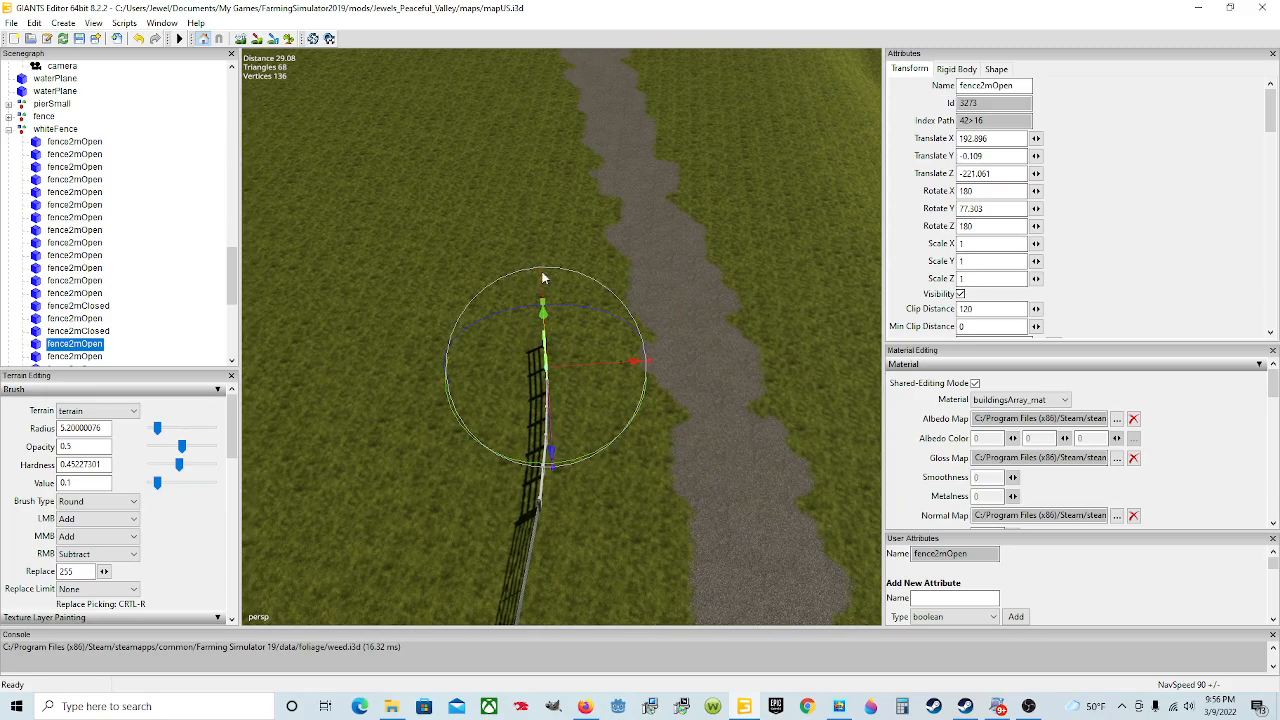
scroll(588, 380, up, 3)
scroll(588, 372, up, 3)
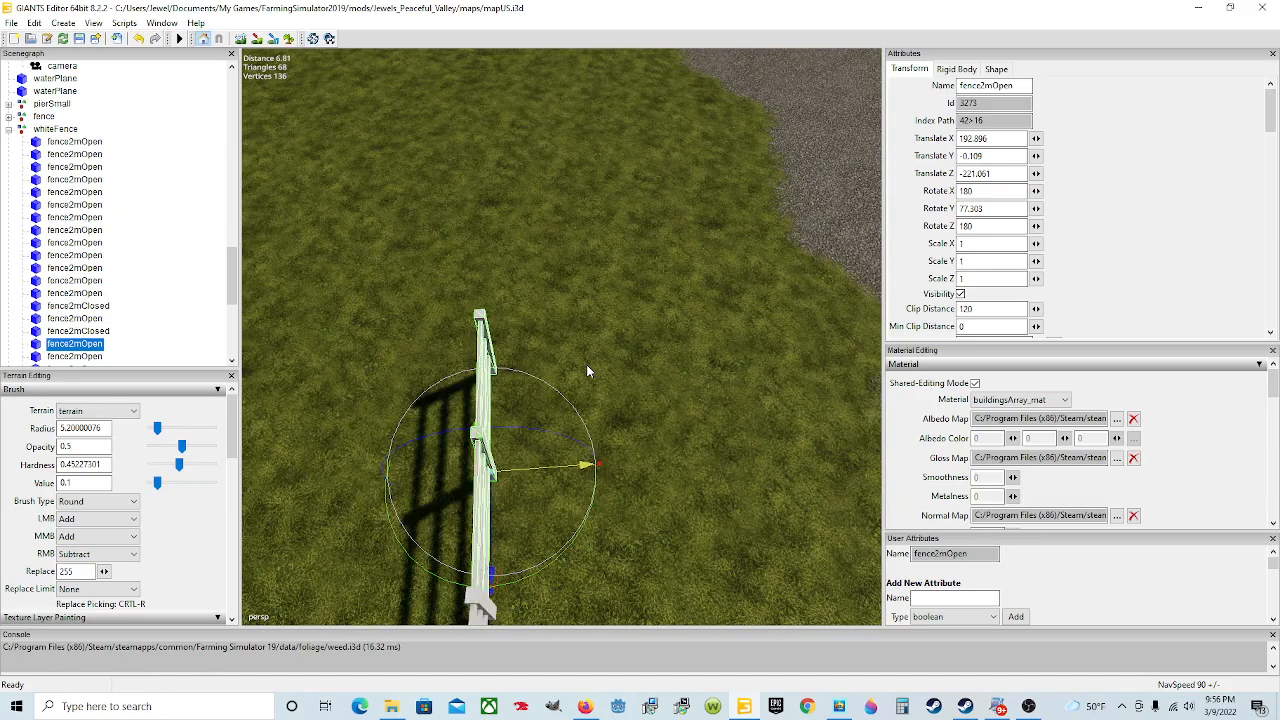
alt+drag(723, 420, 424, 393)
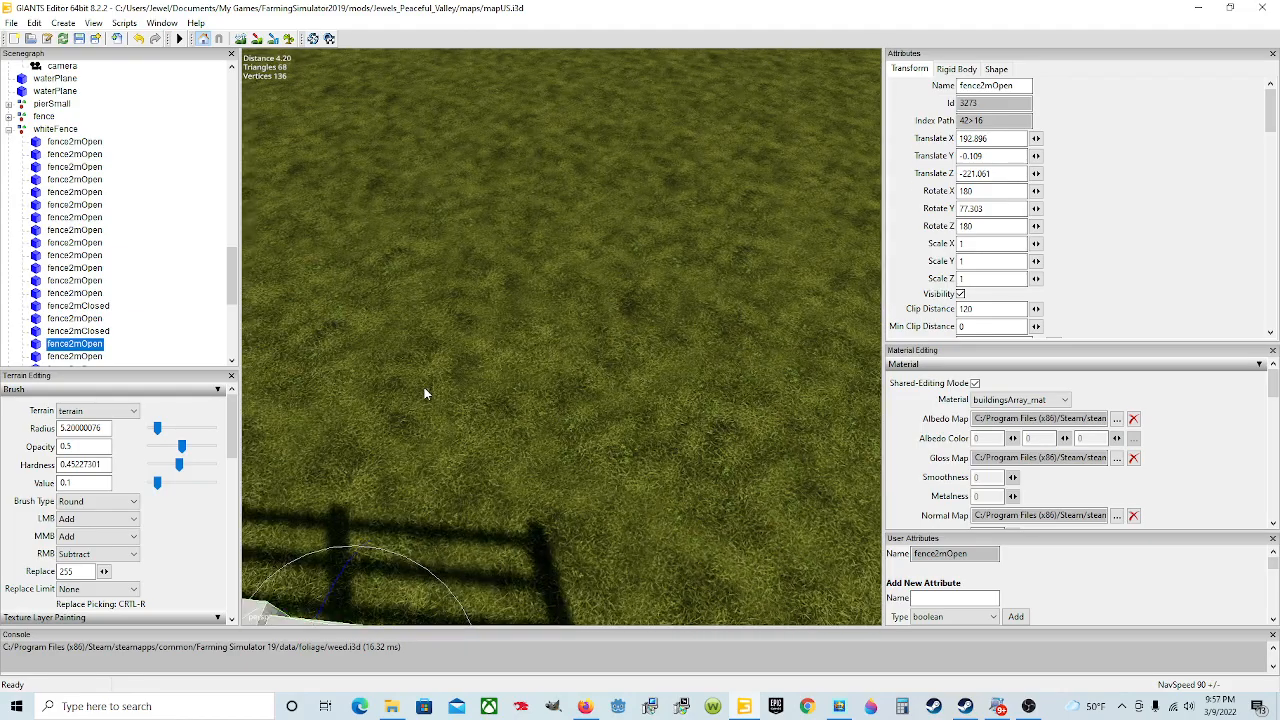
- Place another unused fence2mOpen piece at the free end of the fence, at about Translate X 190.331, Z -220.17
scroll(450, 386, down, 2)
scroll(83, 332, down, 2)
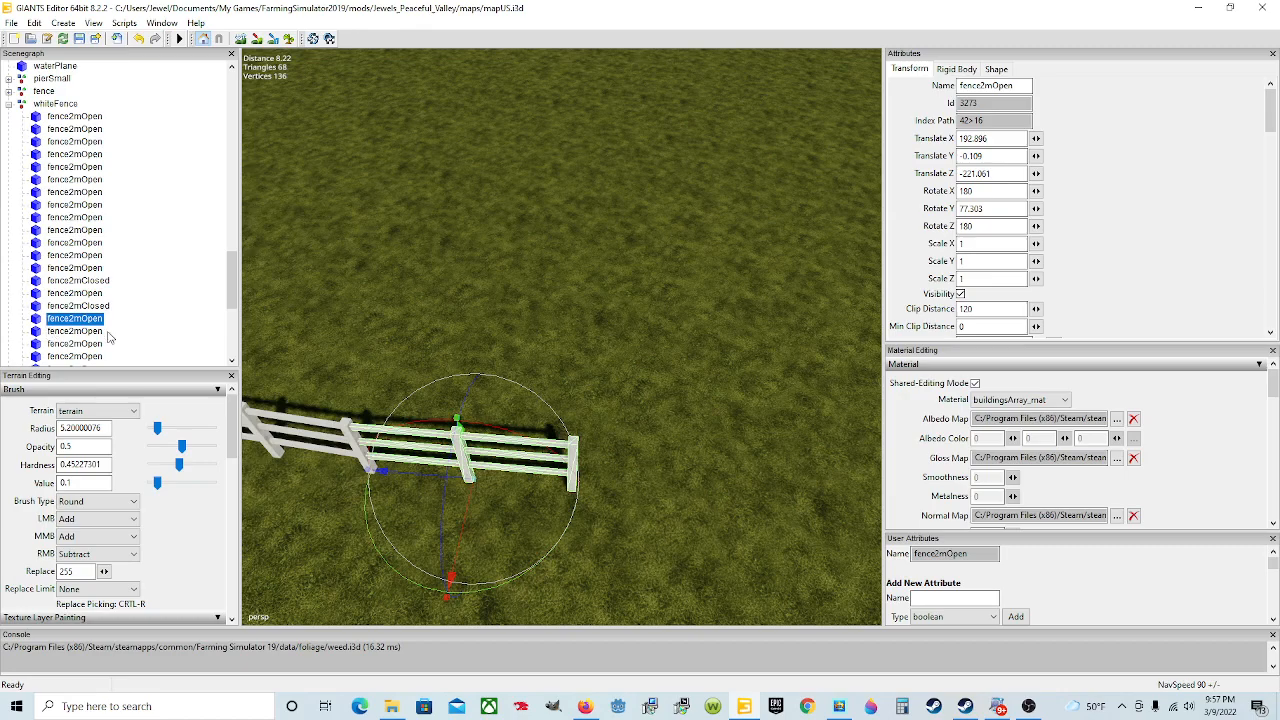
click(75, 331)
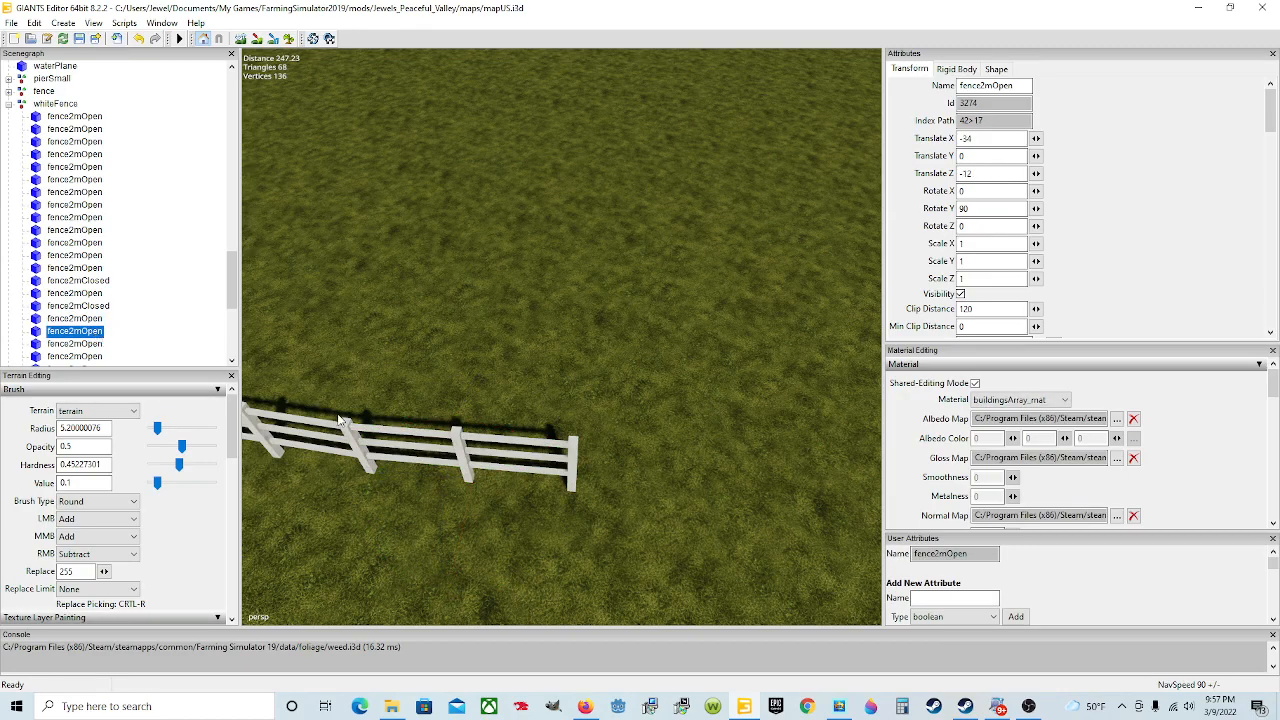
key(ctrl+b)
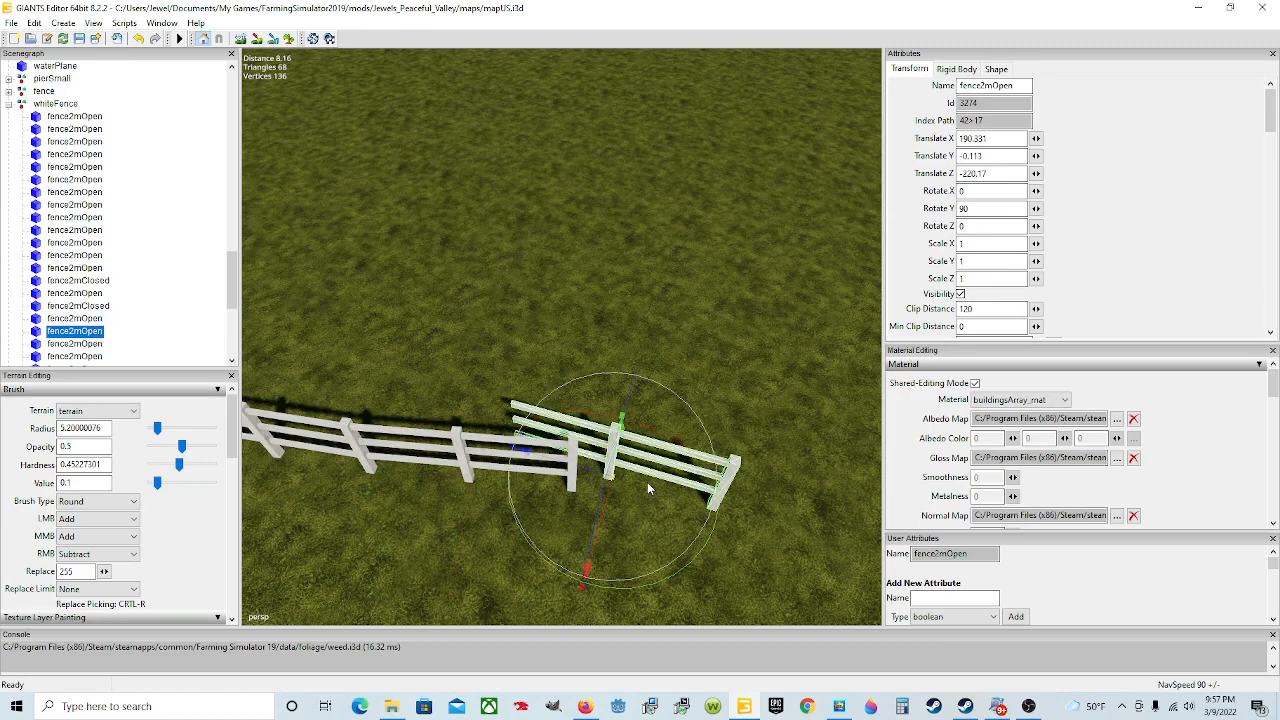
- Move the new end panel against the fence's last post at about Translate X 189.003, Z -220.126, turned to Rotate Y about 75.742
key(ctrl+b)
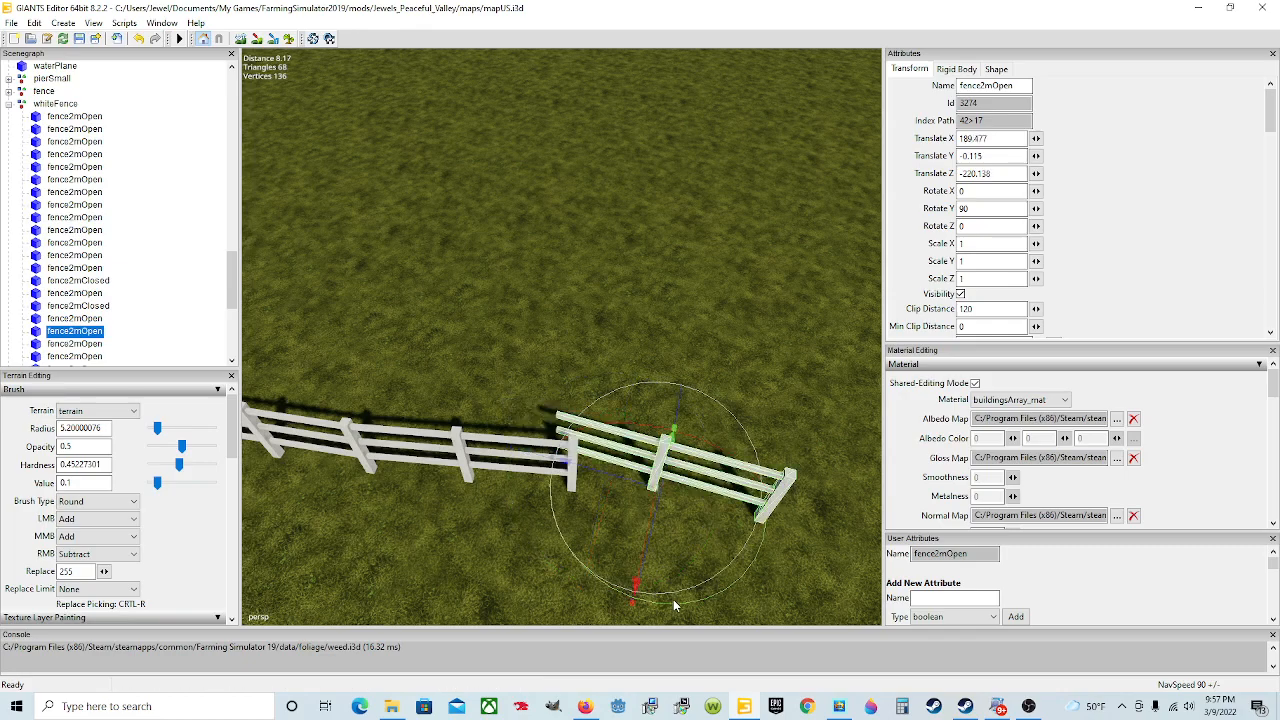
drag(674, 600, 711, 612)
drag(657, 520, 514, 446)
scroll(561, 484, up, 3)
scroll(515, 483, down, 5)
scroll(514, 446, up, 5)
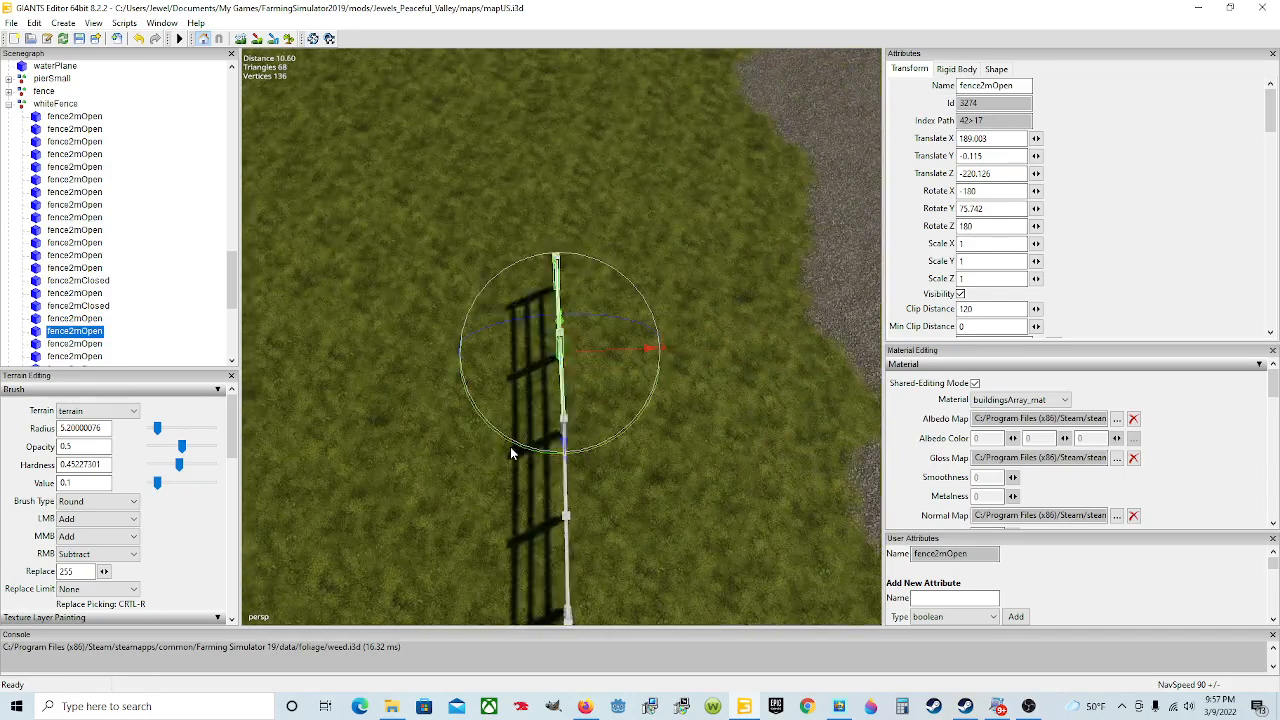
- Check the panel's joint from above and the side, and raise it to about Translate Y -0.105 to match the neighbouring rails
alt+drag(676, 450, 671, 453)
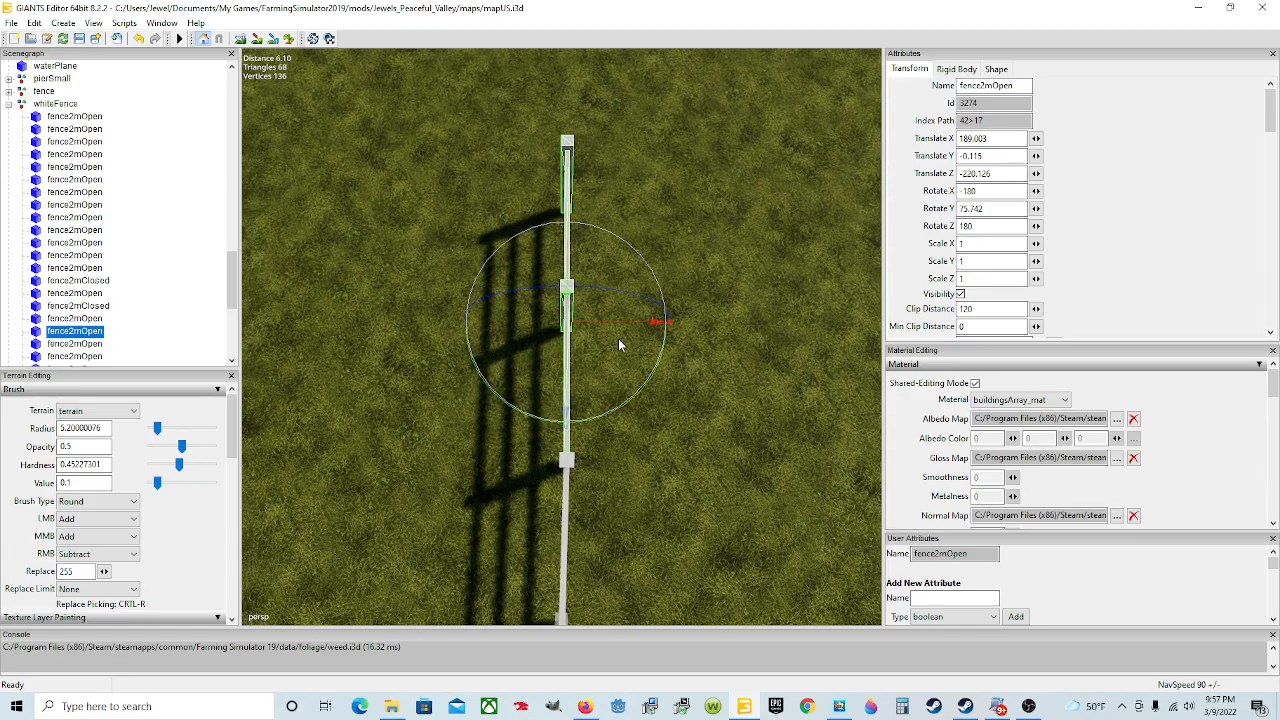
scroll(571, 396, up, 1)
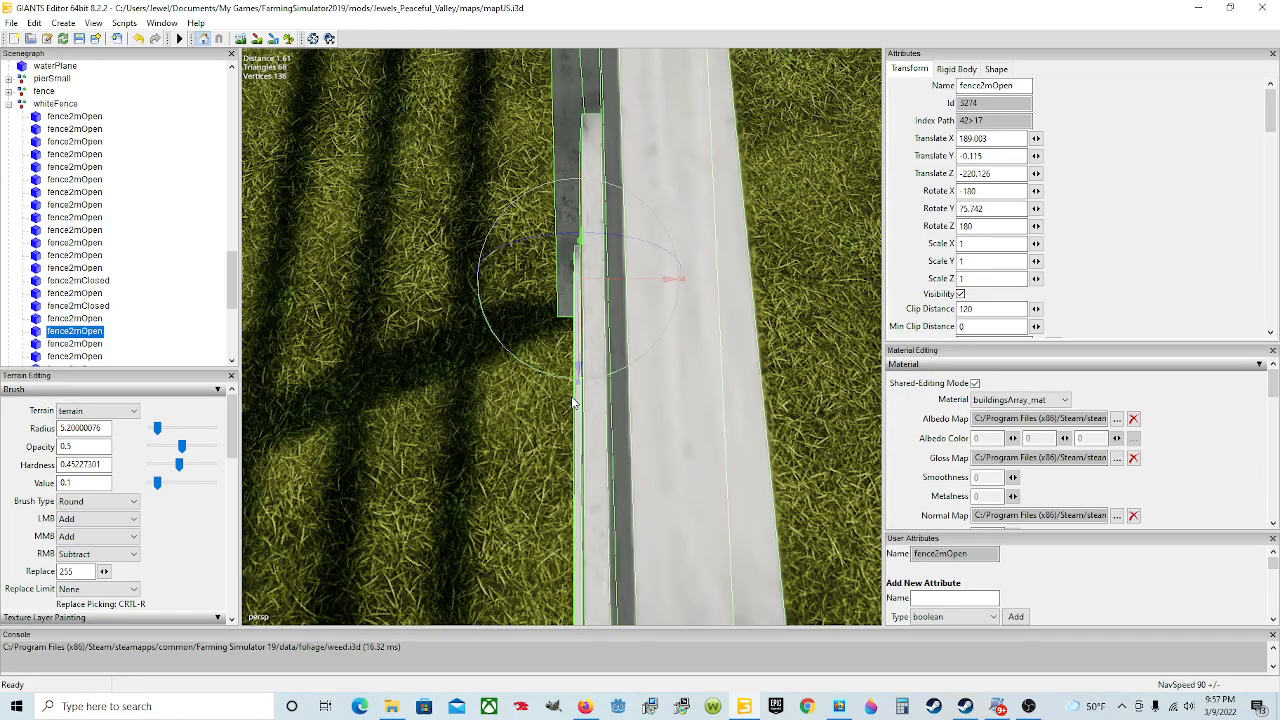
scroll(571, 396, down, 1)
alt+drag(565, 459, 565, 327)
scroll(568, 466, up, 1)
scroll(565, 320, down, 1)
alt+drag(576, 392, 479, 313)
scroll(603, 395, up, 1)
scroll(491, 294, down, 1)
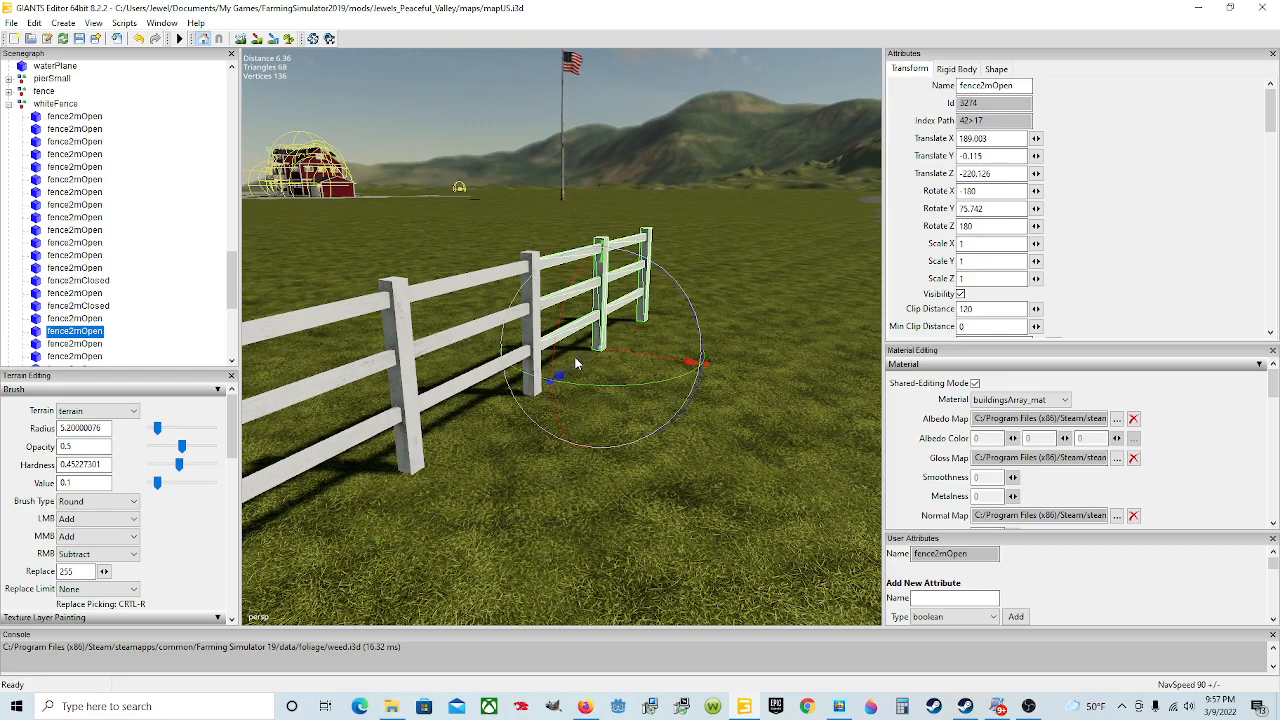
alt+drag(573, 455, 361, 468)
scroll(602, 411, up, 3)
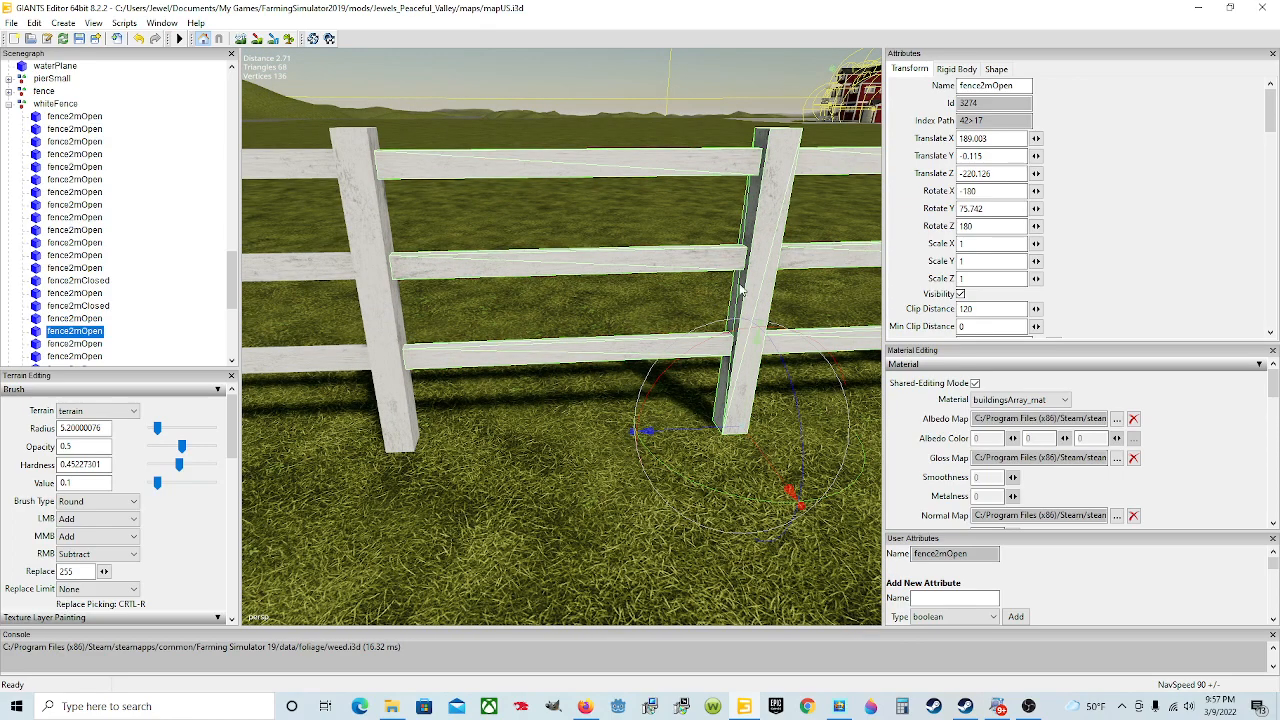
drag(752, 365, 752, 361)
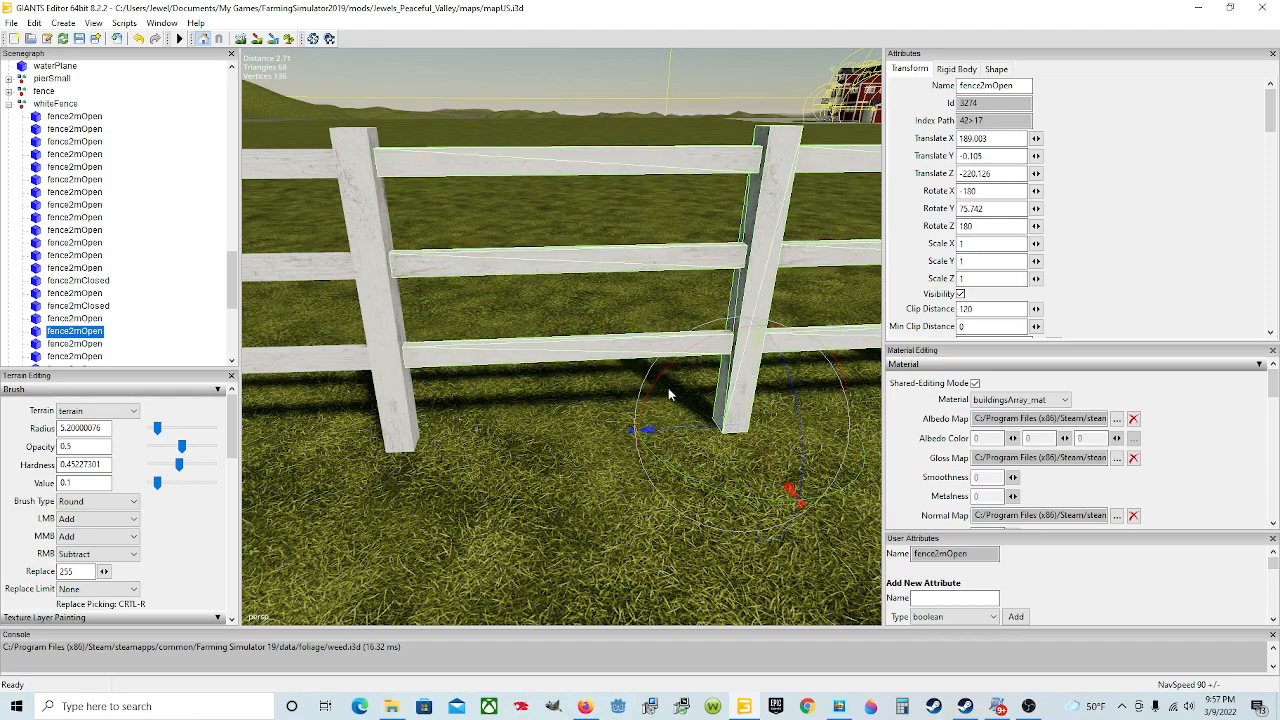
- Place the next unused fence2mOpen piece at the fence's free end, at about Translate X 185.47, Z -218.852
scroll(533, 428, down, 5)
alt+drag(470, 457, 528, 401)
click(98, 345)
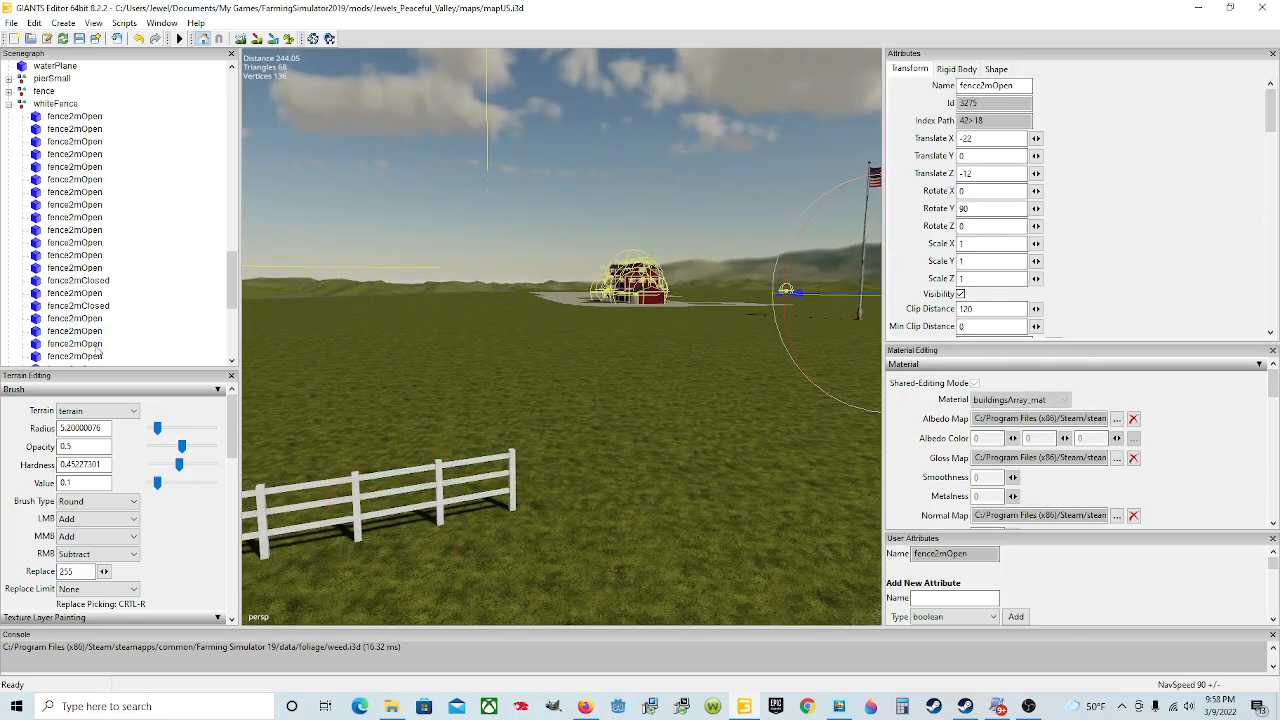
ctrl+shift+click(565, 484)
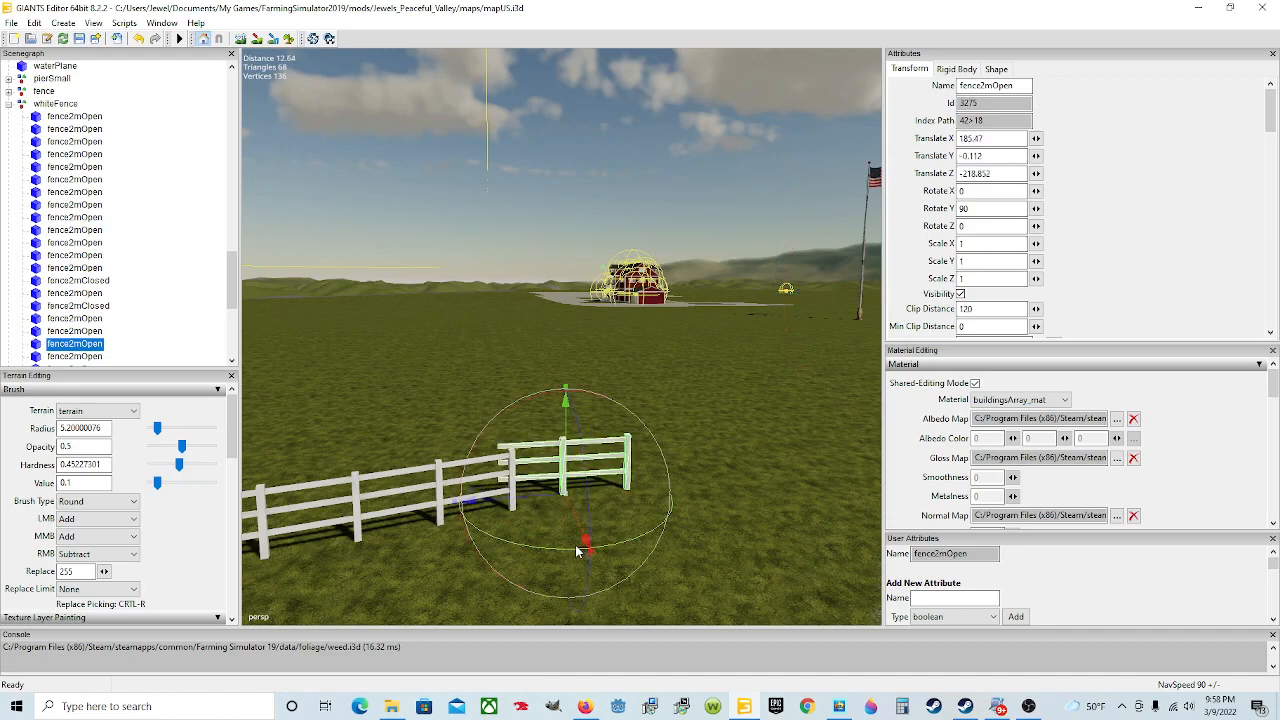
- Turn the newly placed panel to about Rotate Y 78.305 and join it to the fence at about Translate X 185.097, Z -219.182
drag(576, 553, 474, 502)
scroll(525, 506, up, 3)
scroll(631, 508, up, 3)
scroll(456, 422, down, 4)
scroll(359, 468, down, 4)
scroll(423, 374, up, 4)
scroll(474, 502, down, 4)
mouse_move(494, 430)
alt+mouse_down()
mouse_move(511, 449)
mouse_move(497, 449)
alt+mouse_up()
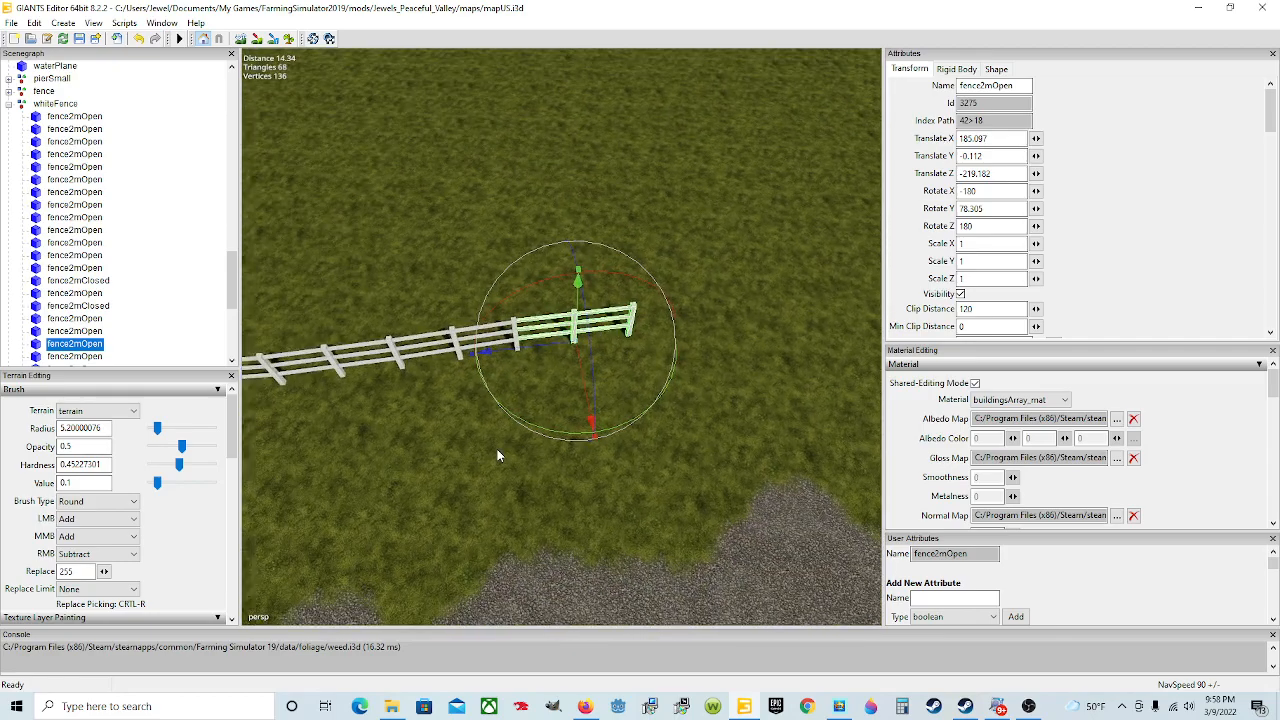
- Readjust the end panel's direction to Rotate Y about 73.599 and shift it to about Translate X 185.126, Z -219.082
mouse_move(572, 433)
mouse_down()
mouse_move(591, 407)
mouse_move(545, 410)
mouse_move(558, 428)
mouse_up()
scroll(560, 424, up, 2)
scroll(560, 424, down, 5)
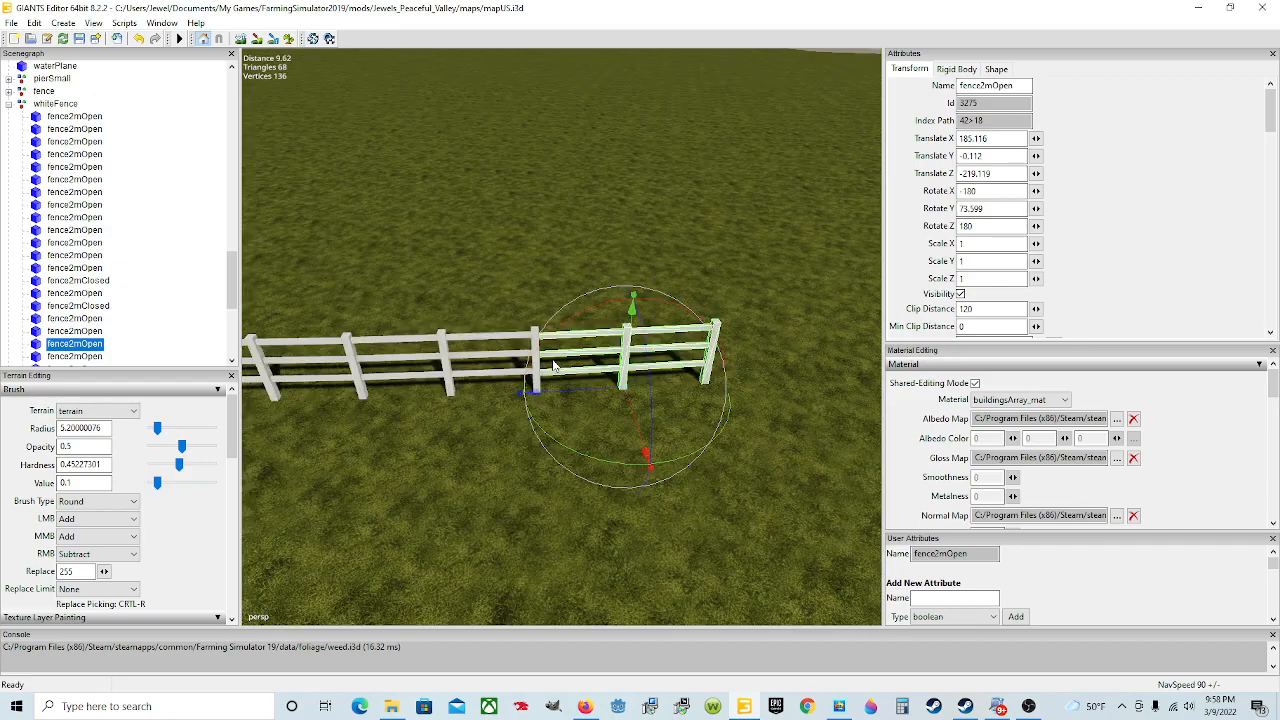
drag(626, 413, 632, 418)
scroll(607, 404, up, 3)
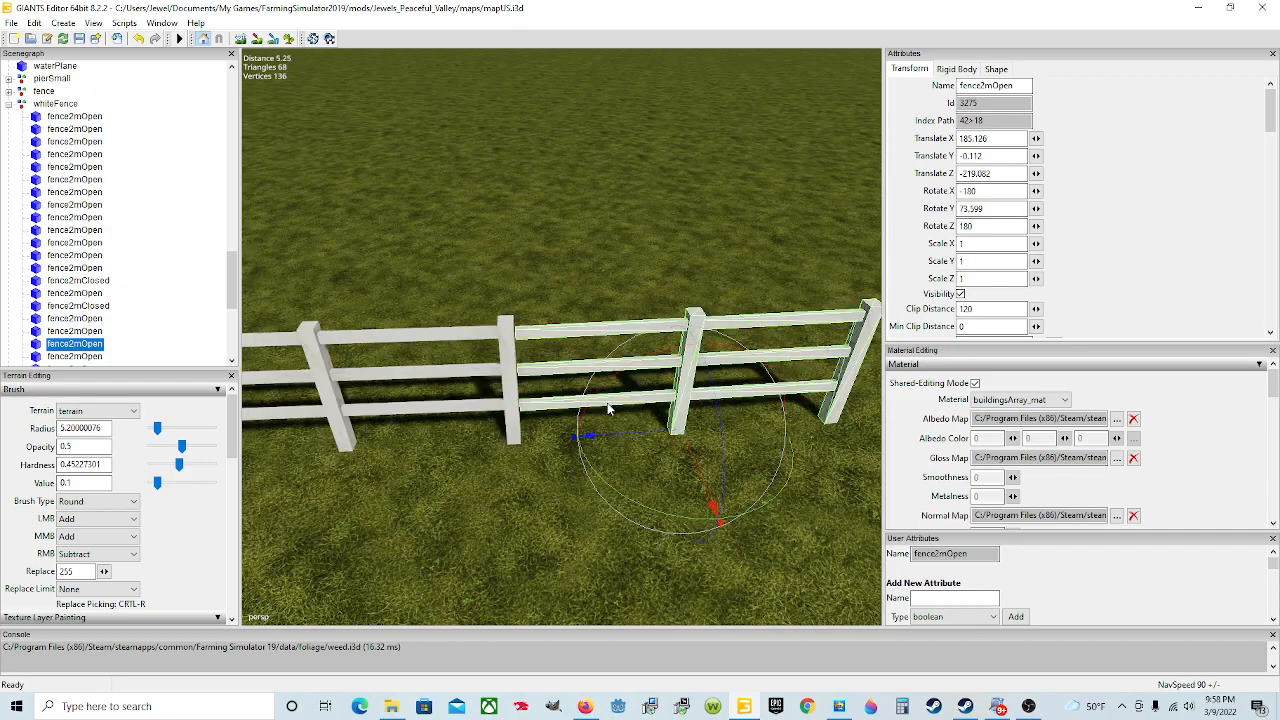
- Nudge the end panel onto the fence line at about Translate X 185.155, Z -219.083, and lower it to about Translate Y -0.117
scroll(607, 404, down, 2)
drag(616, 436, 355, 388)
scroll(614, 440, up, 3)
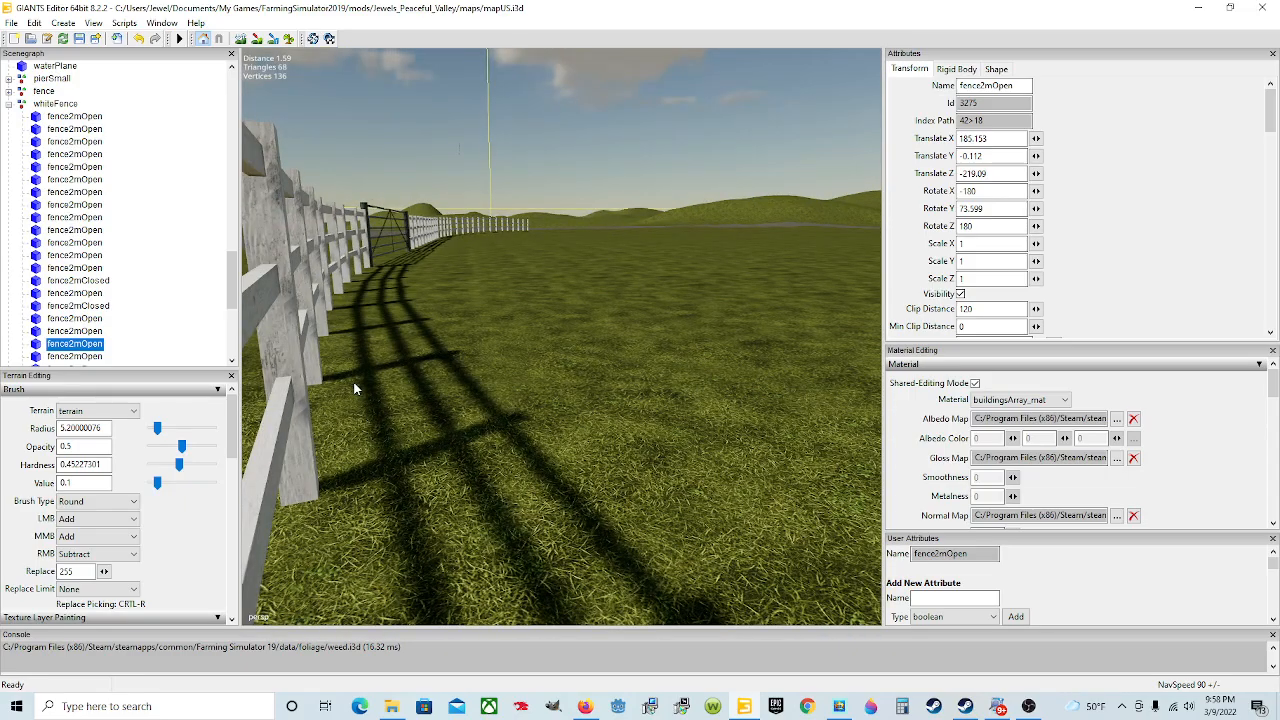
key(f)
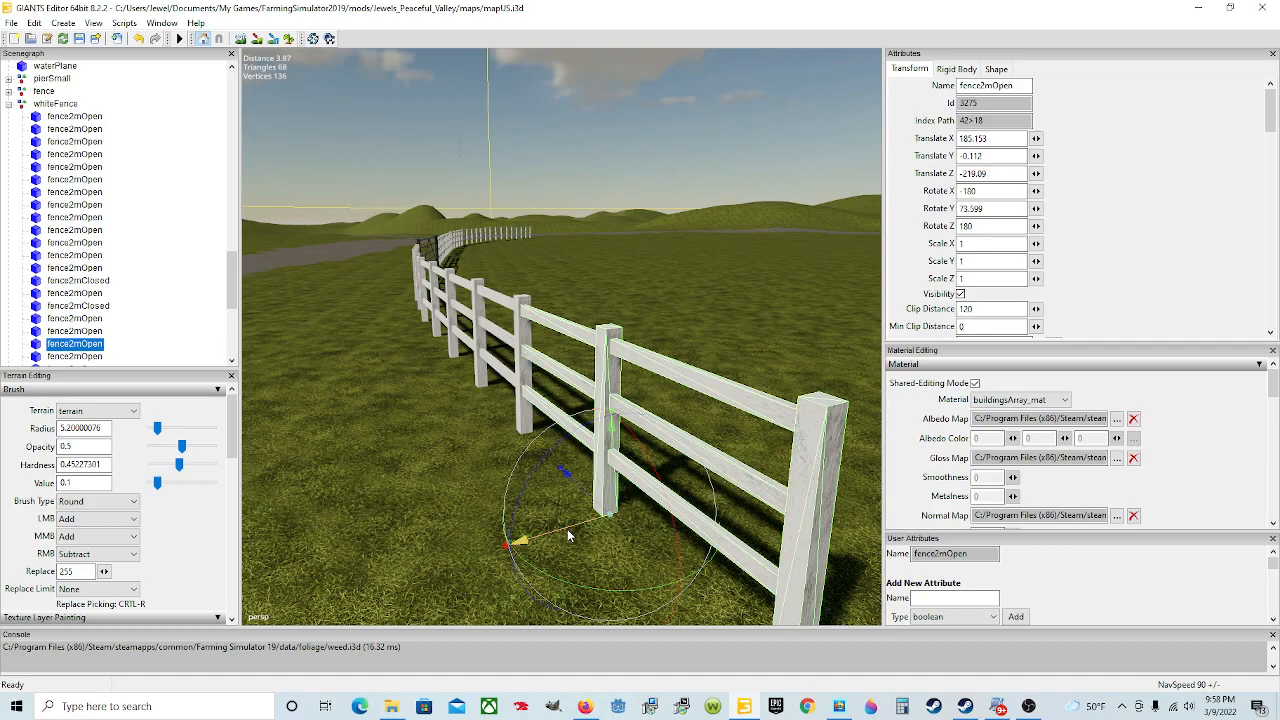
drag(568, 537, 569, 535)
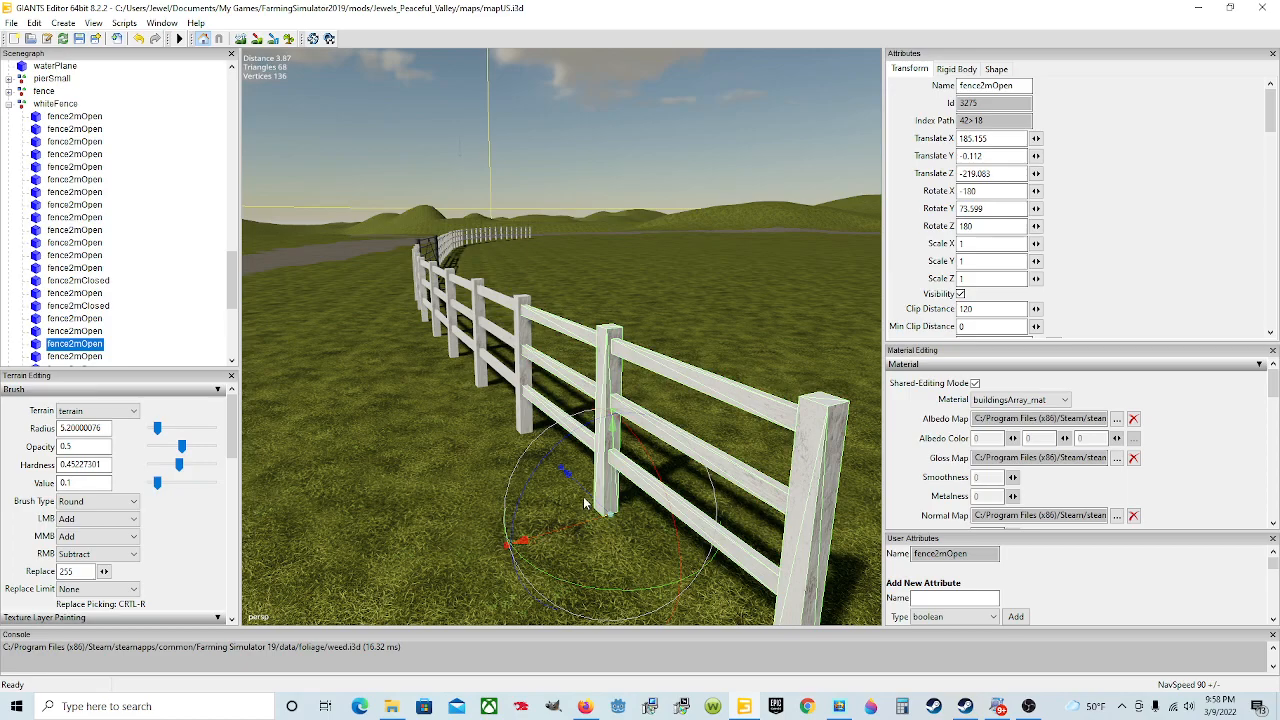
drag(613, 461, 613, 463)
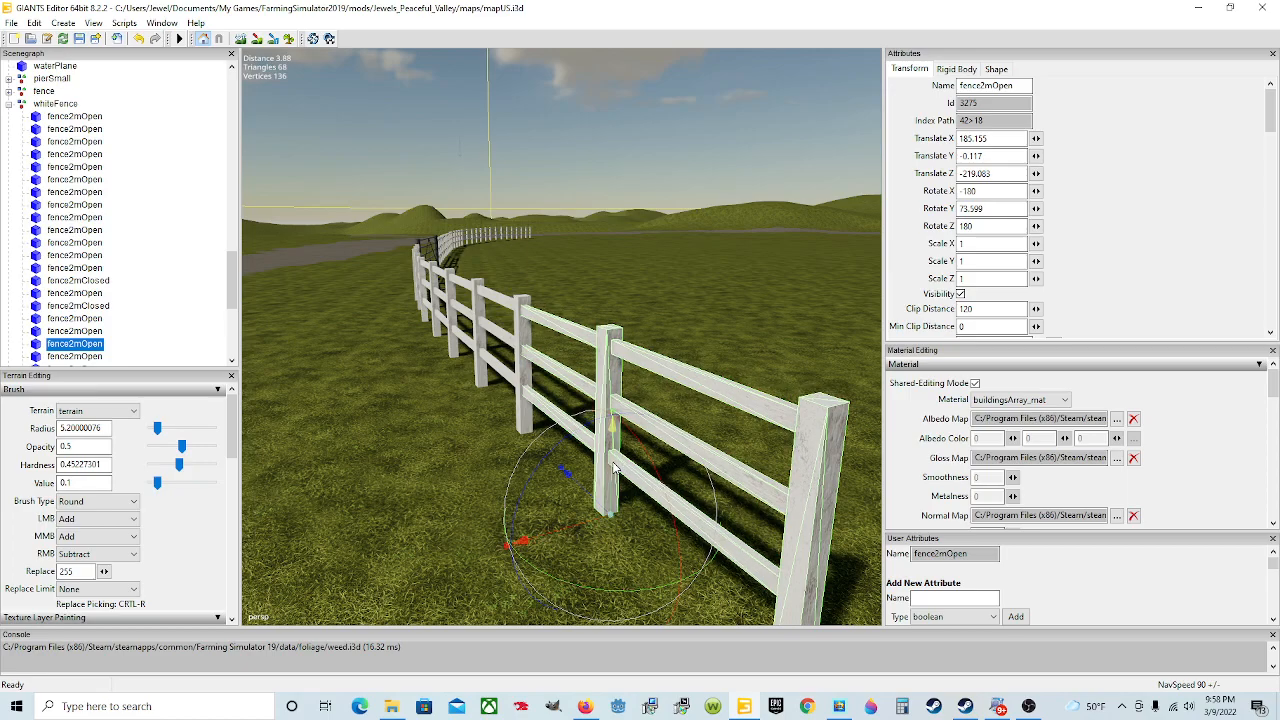
- Place another unused fence2mOpen piece just beyond the fence's free end, at about Translate X 181.526, Z -218.175
alt+drag(513, 514, 601, 541)
scroll(601, 540, down, 10)
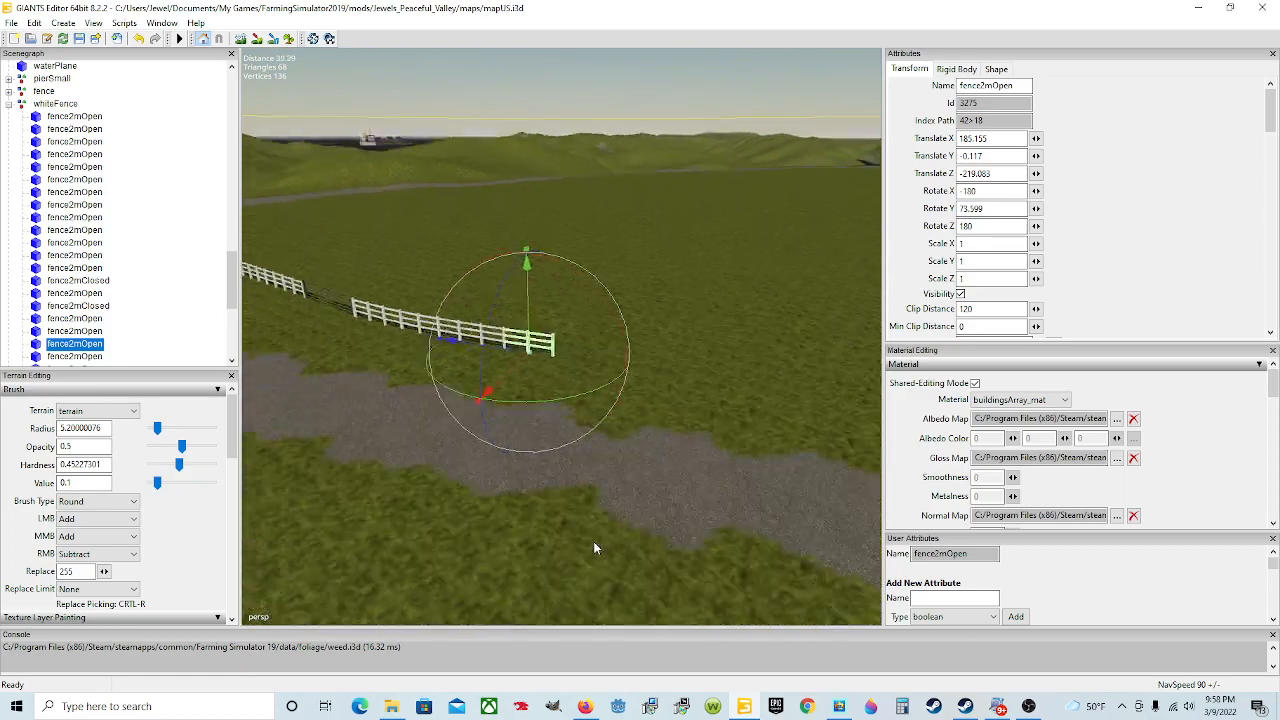
alt+drag(407, 371, 382, 383)
scroll(375, 311, up, 5)
scroll(430, 508, down, 4)
scroll(431, 511, up, 4)
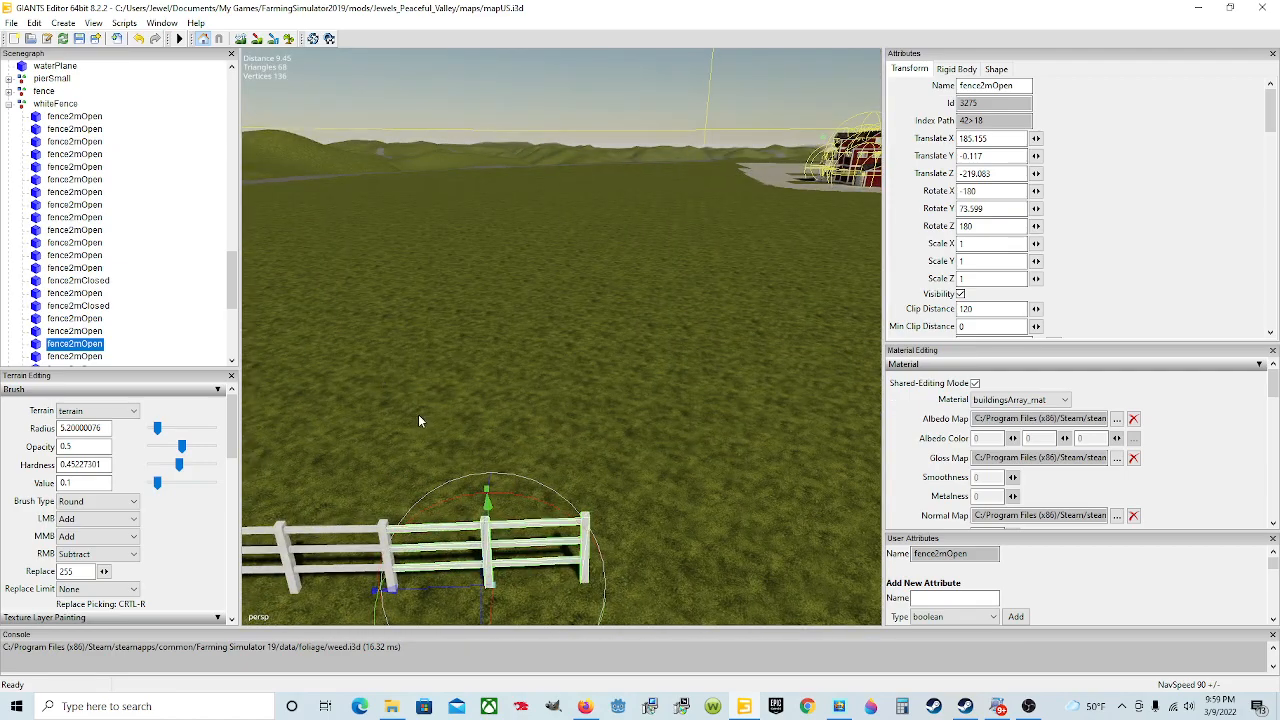
alt+drag(616, 351, 600, 417)
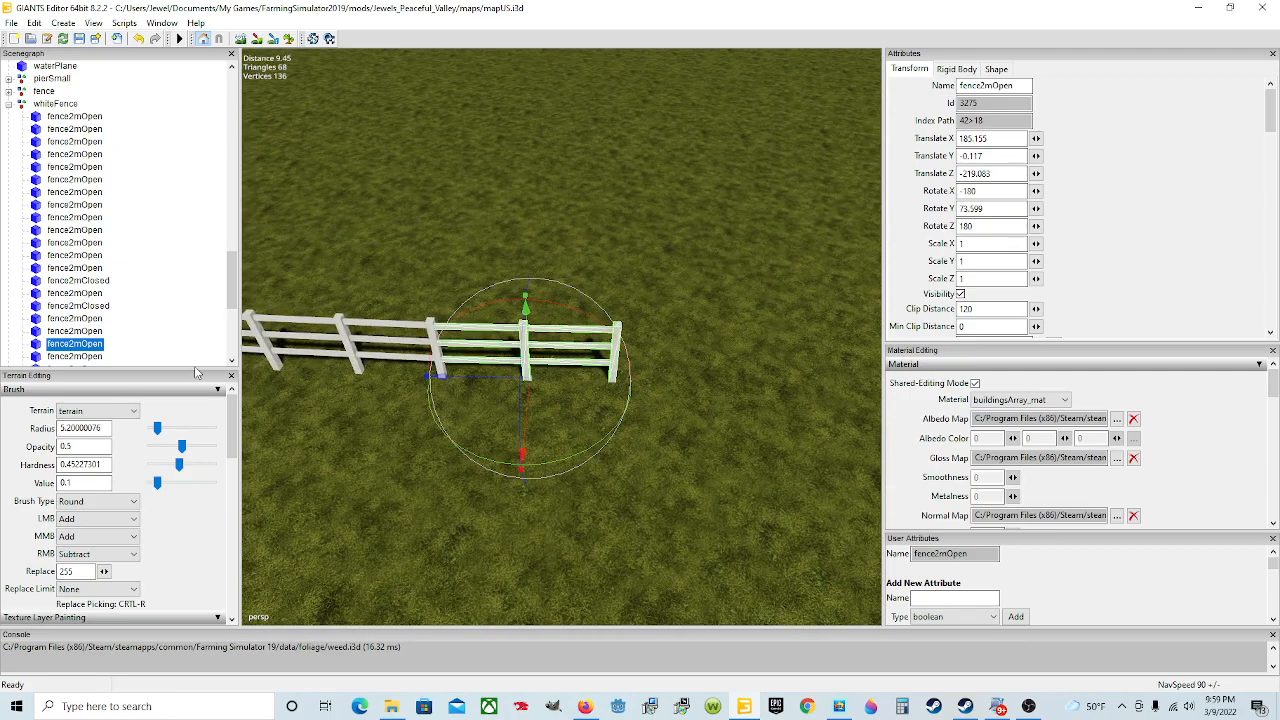
click(88, 357)
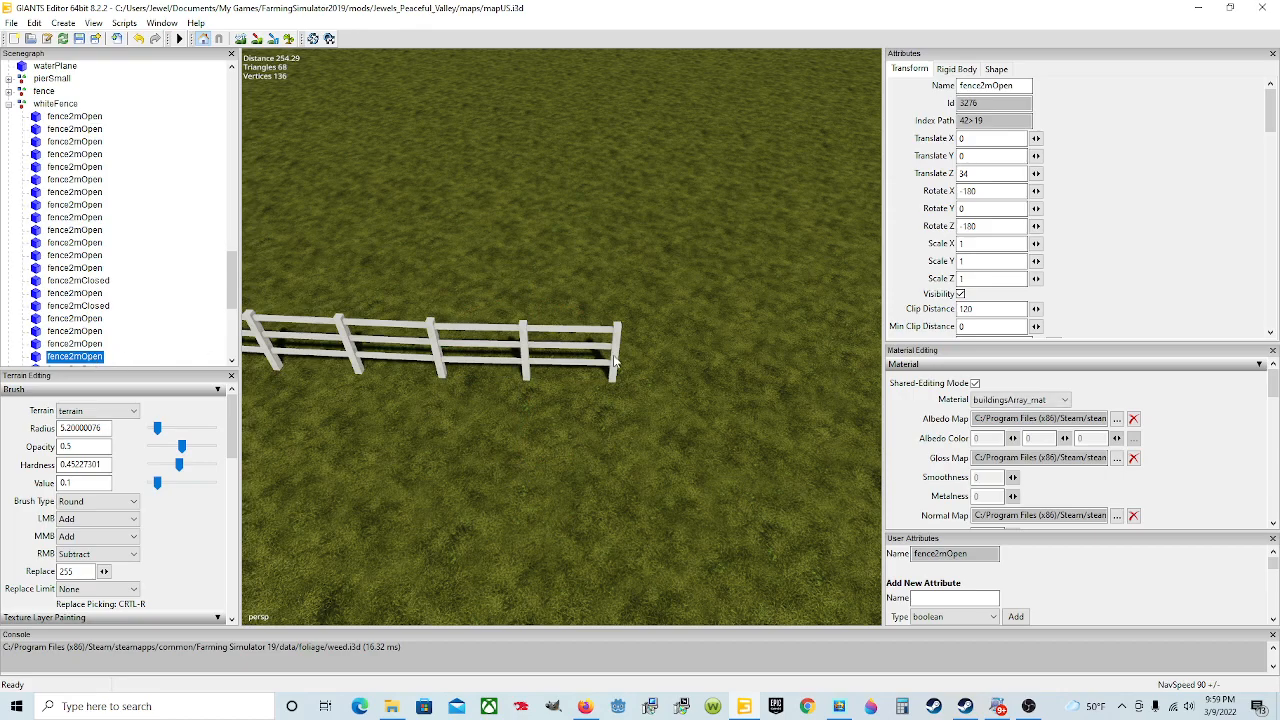
key(ctrl+b)
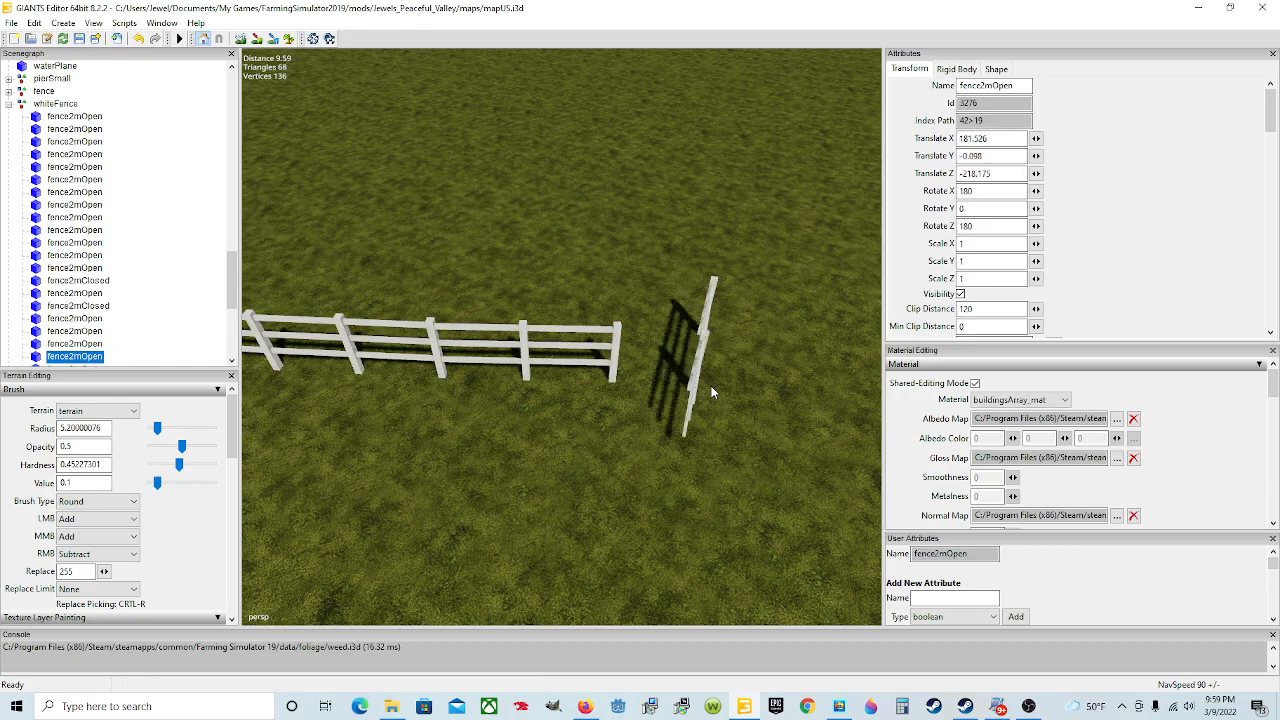
click(711, 388)
- Join the new panel to the fence at Rotate Y about 73.613, Translate X 181.316, Z -217.961, and lower it to about Translate Y -0.103
drag(758, 476, 663, 385)
alt+drag(697, 453, 579, 393)
scroll(723, 436, up, 3)
scroll(549, 376, down, 1)
alt+drag(654, 376, 621, 376)
drag(588, 430, 602, 430)
right_drag(631, 464, 618, 511)
scroll(624, 449, up, 5)
scroll(622, 490, up, 3)
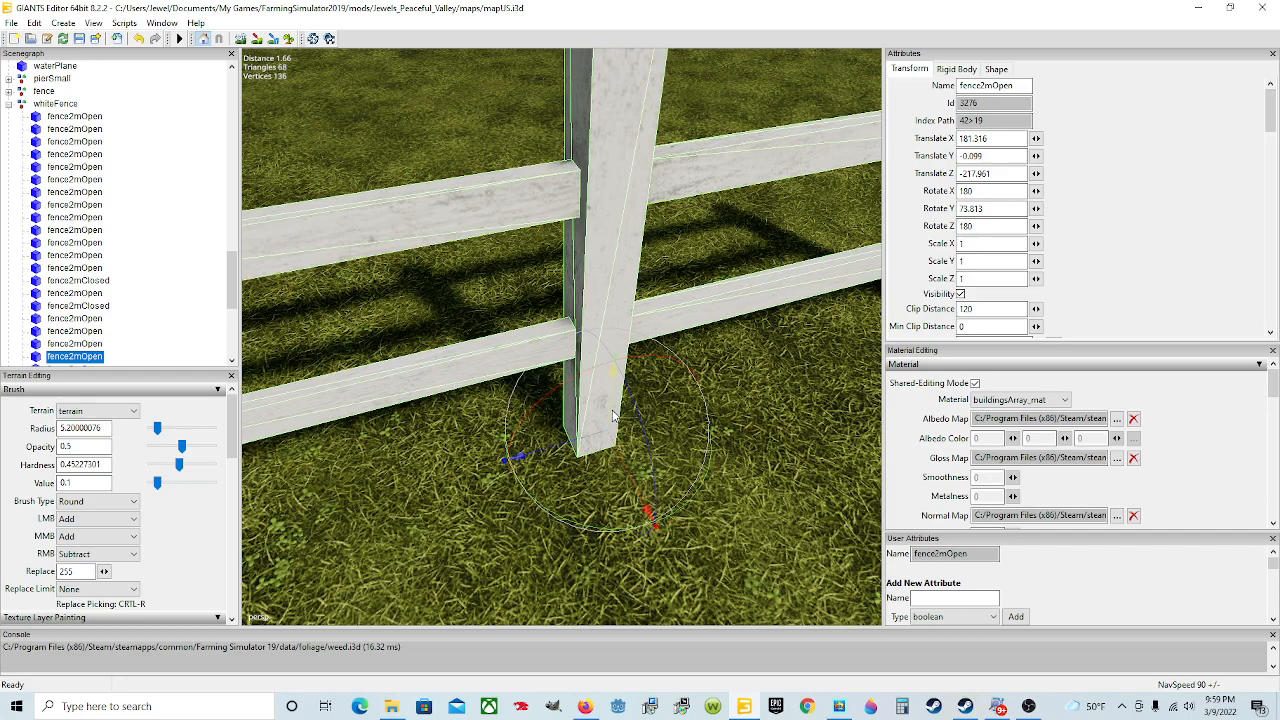
right_drag(613, 414, 543, 418)
- Examine from above and from the side how the extended fence runs alongside the road
scroll(582, 397, down, 5)
scroll(545, 478, down, 5)
scroll(534, 417, up, 5)
alt+drag(532, 417, 518, 491)
scroll(669, 458, down, 3)
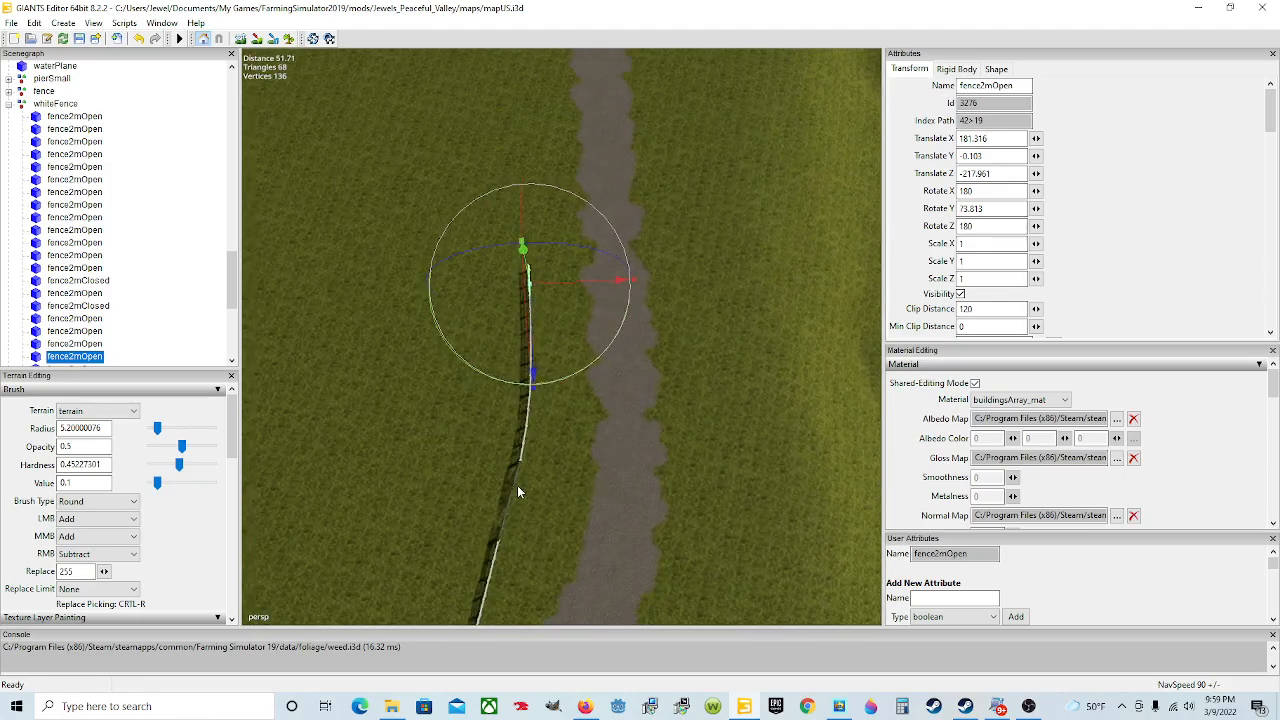
scroll(545, 400, up, 3)
scroll(535, 389, up, 2)
alt+drag(566, 415, 503, 376)
alt+drag(688, 440, 595, 412)
scroll(597, 415, up, 4)
scroll(527, 403, up, 2)
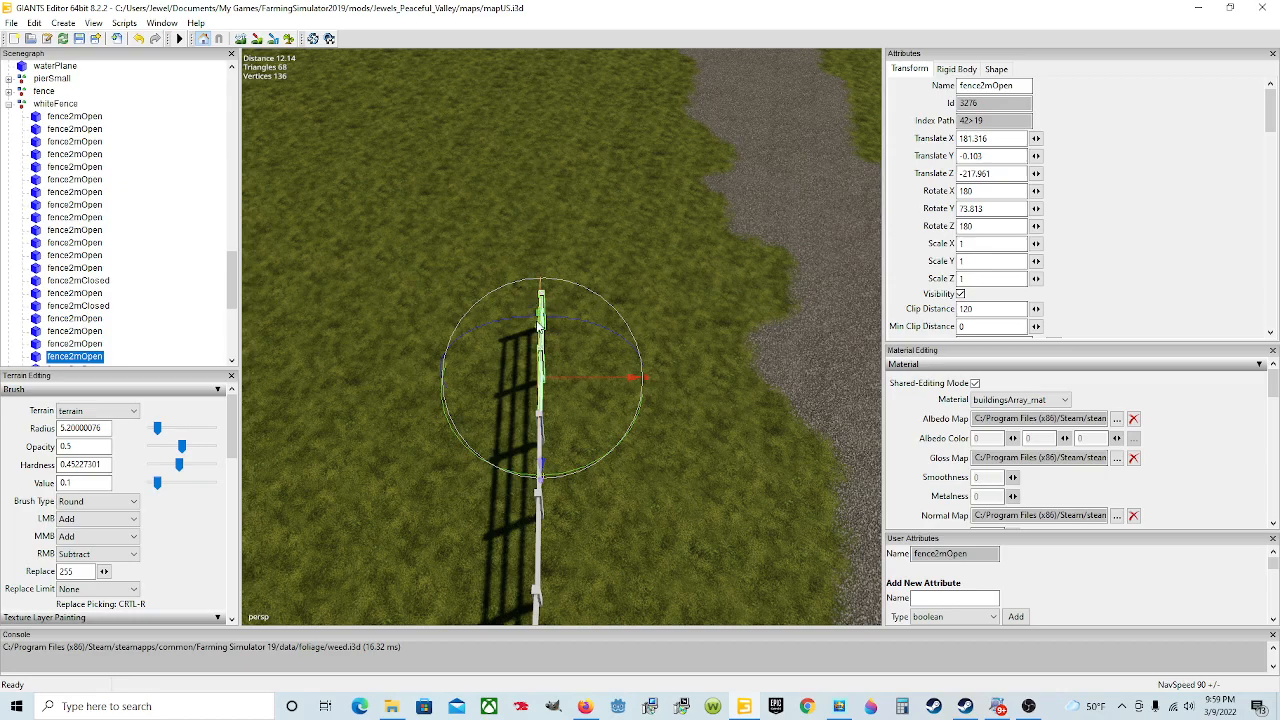
alt+drag(605, 508, 601, 460)
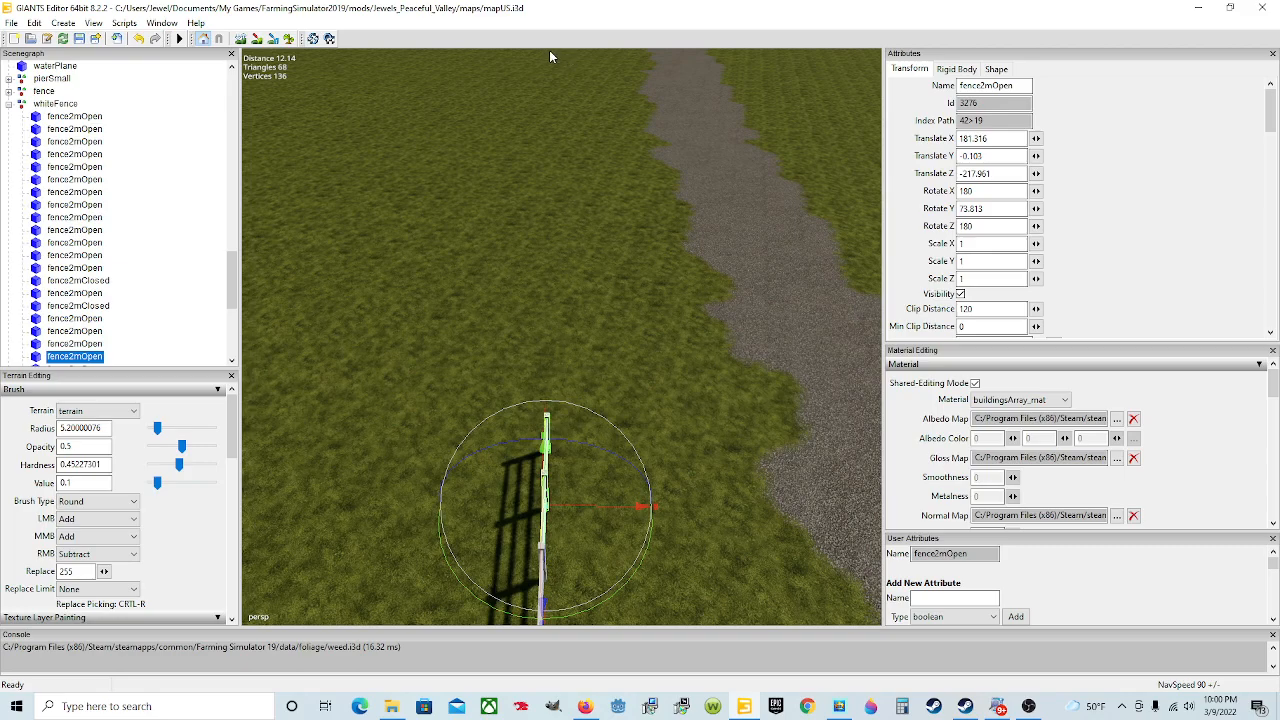
alt+drag(695, 495, 524, 459)
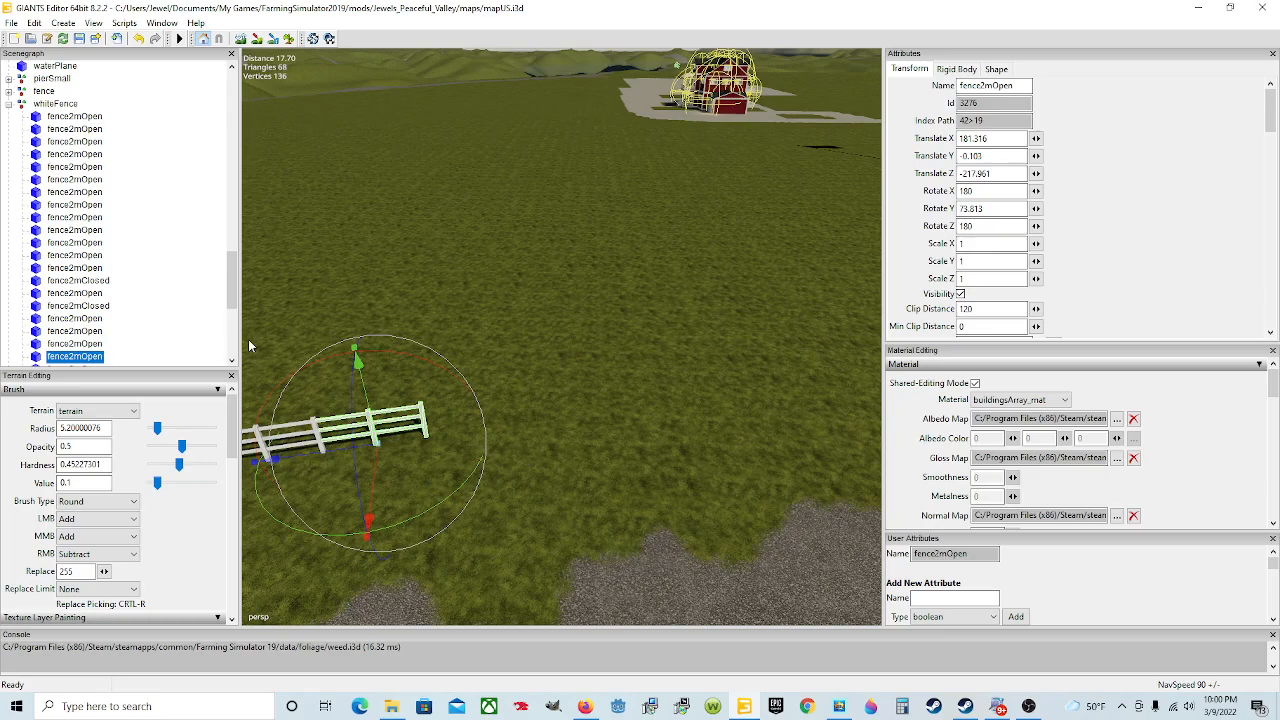
- Add the next unused fence2mOpen piece to the fence end at about Translate X 177.449, Z -217.036, turned to Rotate Y about 74.149
scroll(176, 335, down, 1)
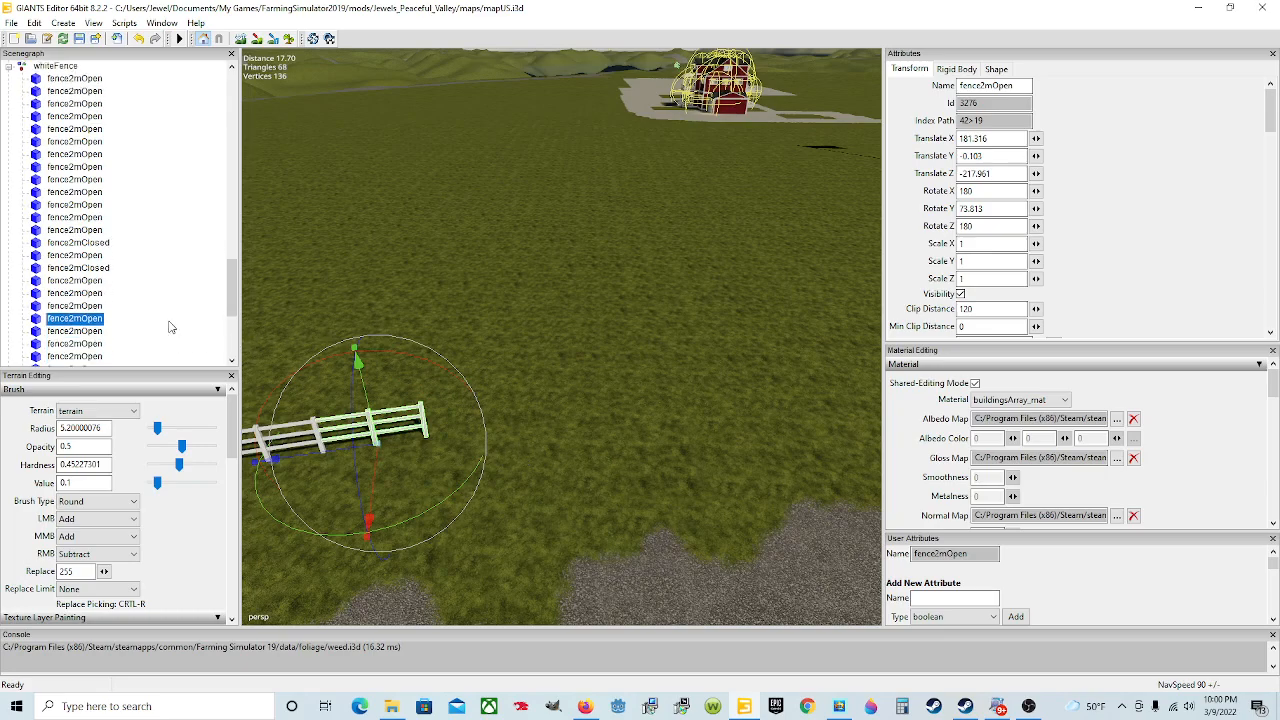
click(88, 332)
key(ctrl+b)
drag(504, 509, 575, 397)
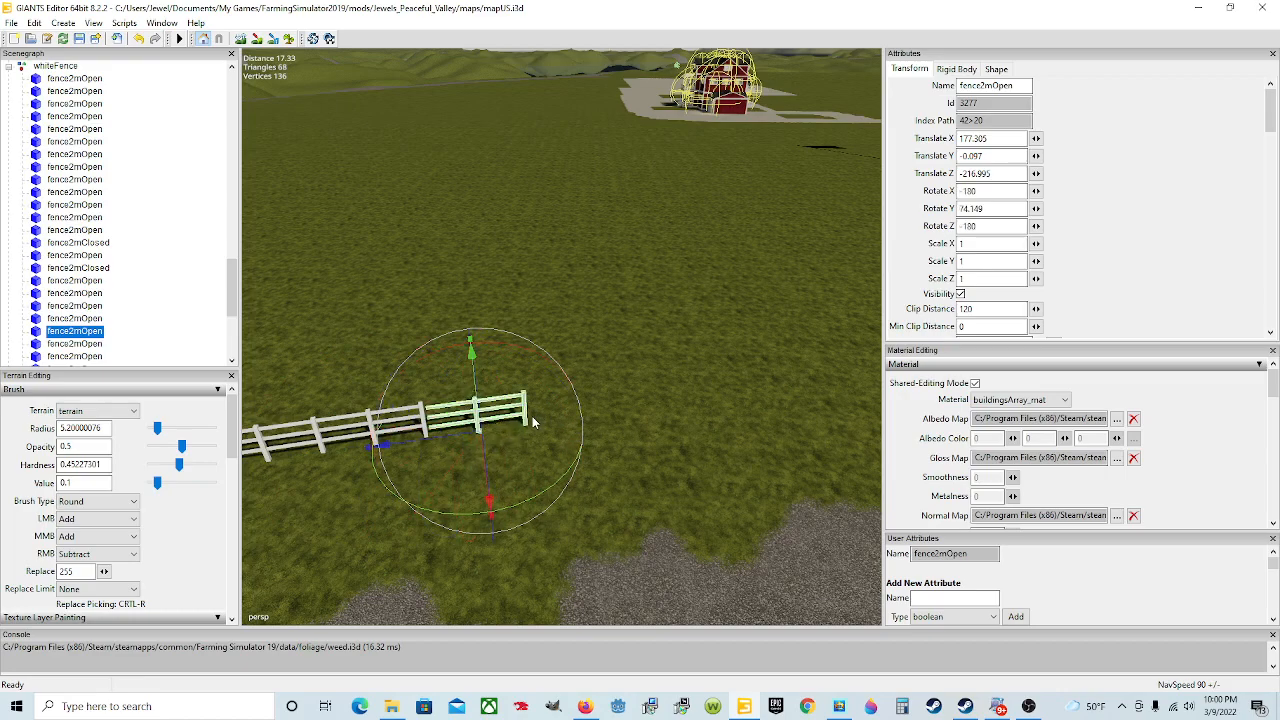
drag(463, 433, 458, 433)
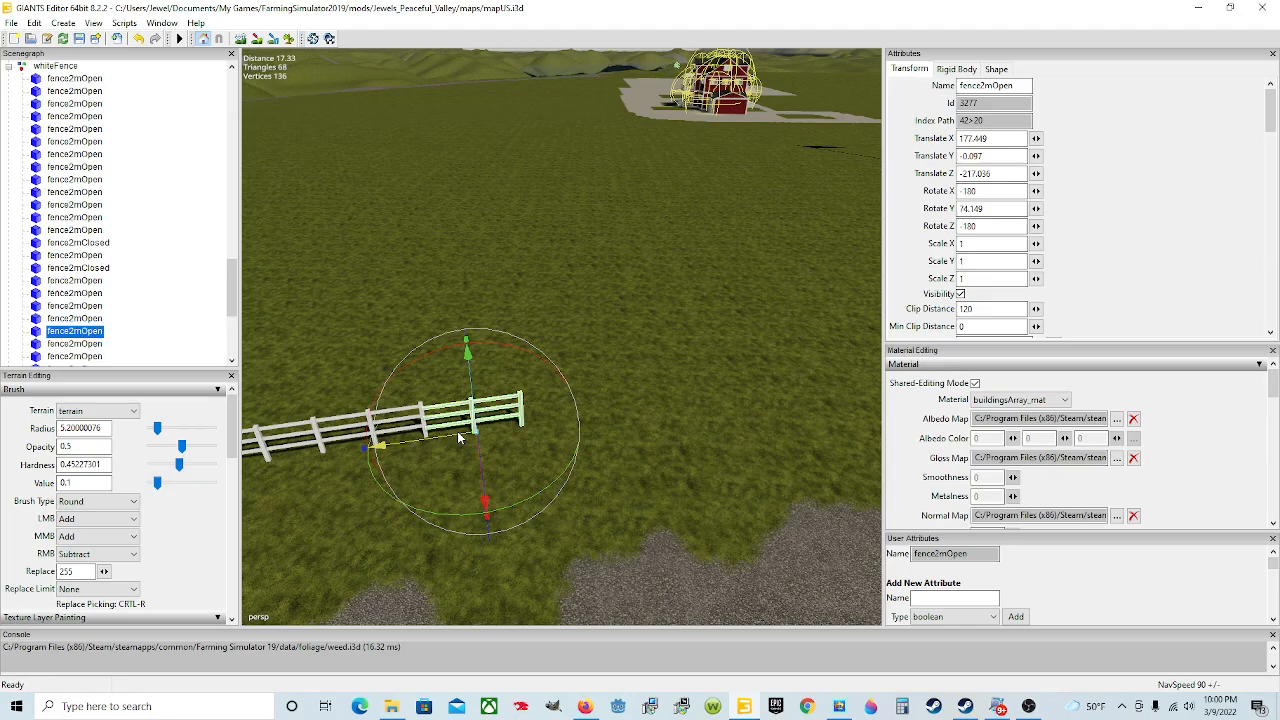
- Fine-tune the last panel's joint to about Translate X 177.499, Z -216.862, and lower it to about Translate Y -0.118
drag(482, 487, 452, 315)
scroll(483, 475, up, 4)
scroll(466, 458, up, 4)
scroll(671, 367, up, 5)
scroll(452, 315, down, 5)
mouse_move(531, 298)
alt+mouse_down()
mouse_move(553, 300)
mouse_move(528, 293)
alt+mouse_up()
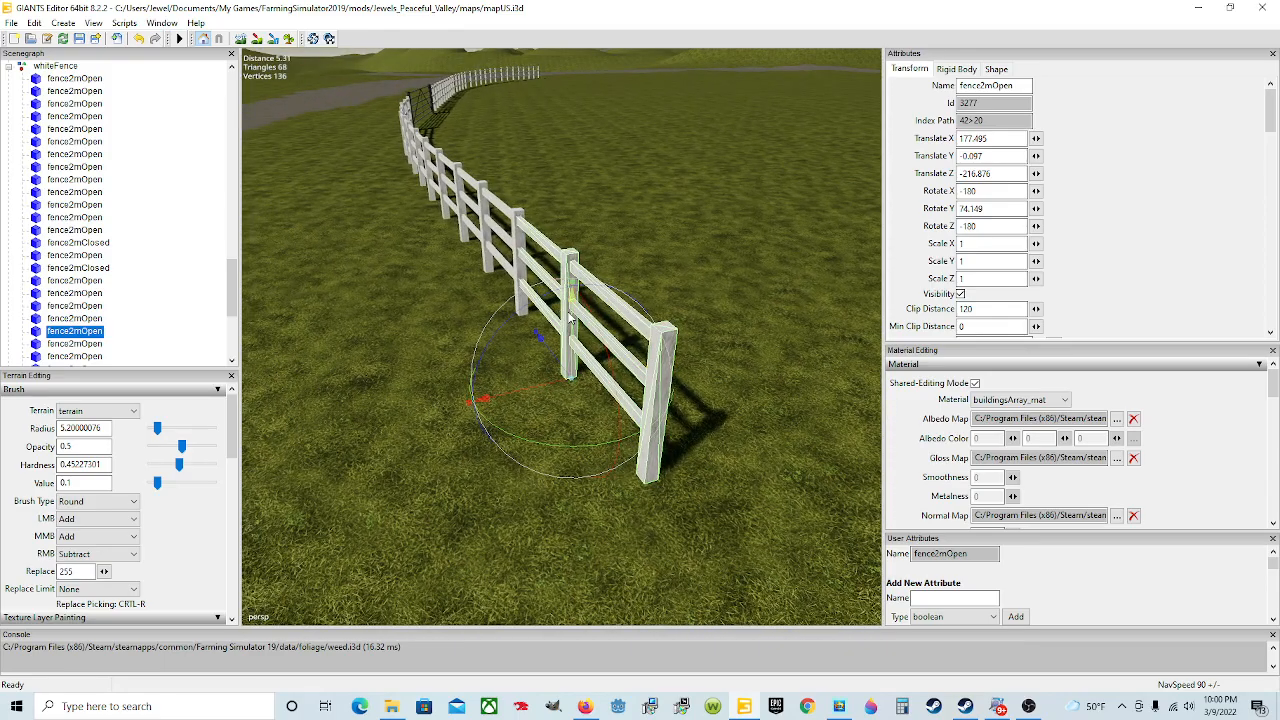
drag(573, 312, 573, 315)
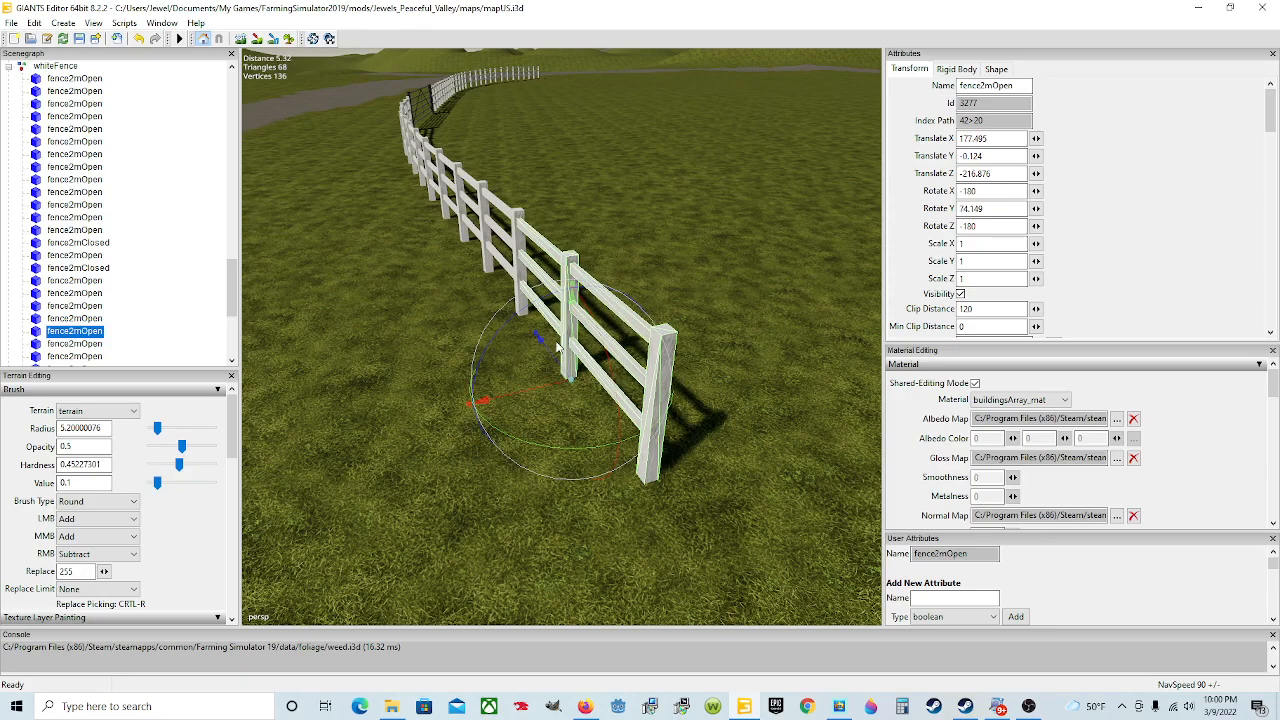
drag(539, 389, 541, 389)
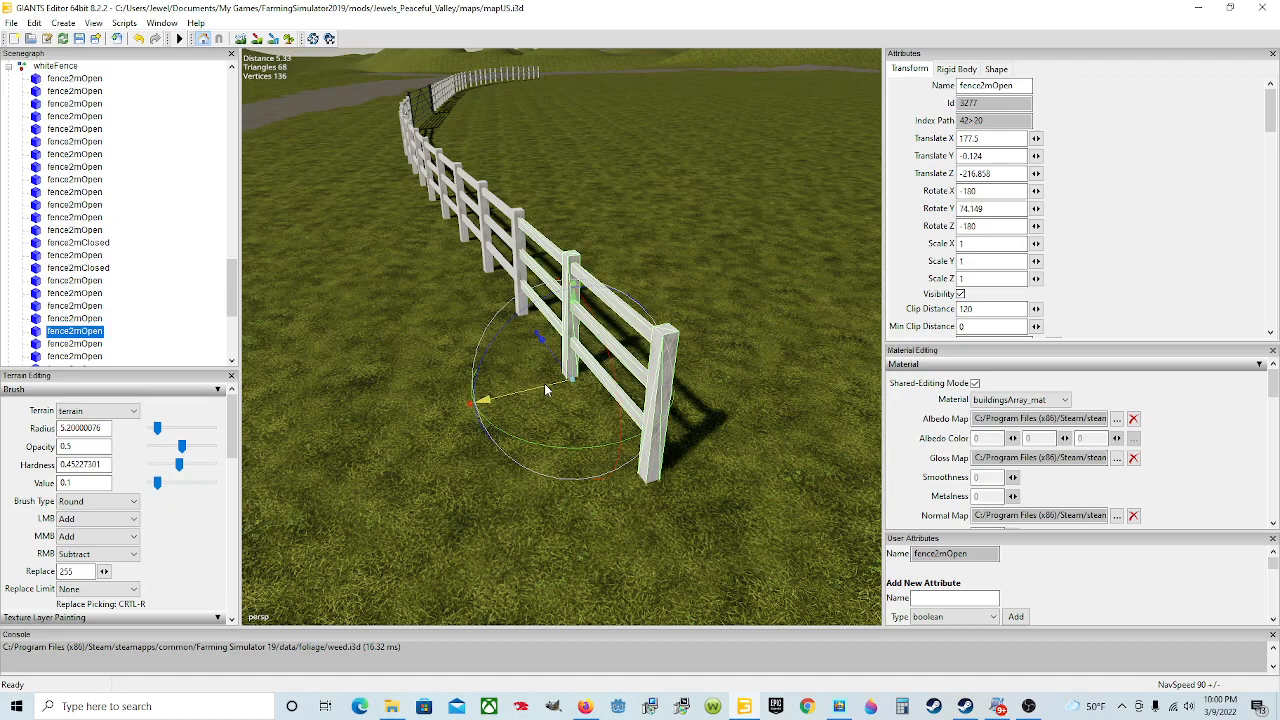
drag(541, 384, 543, 389)
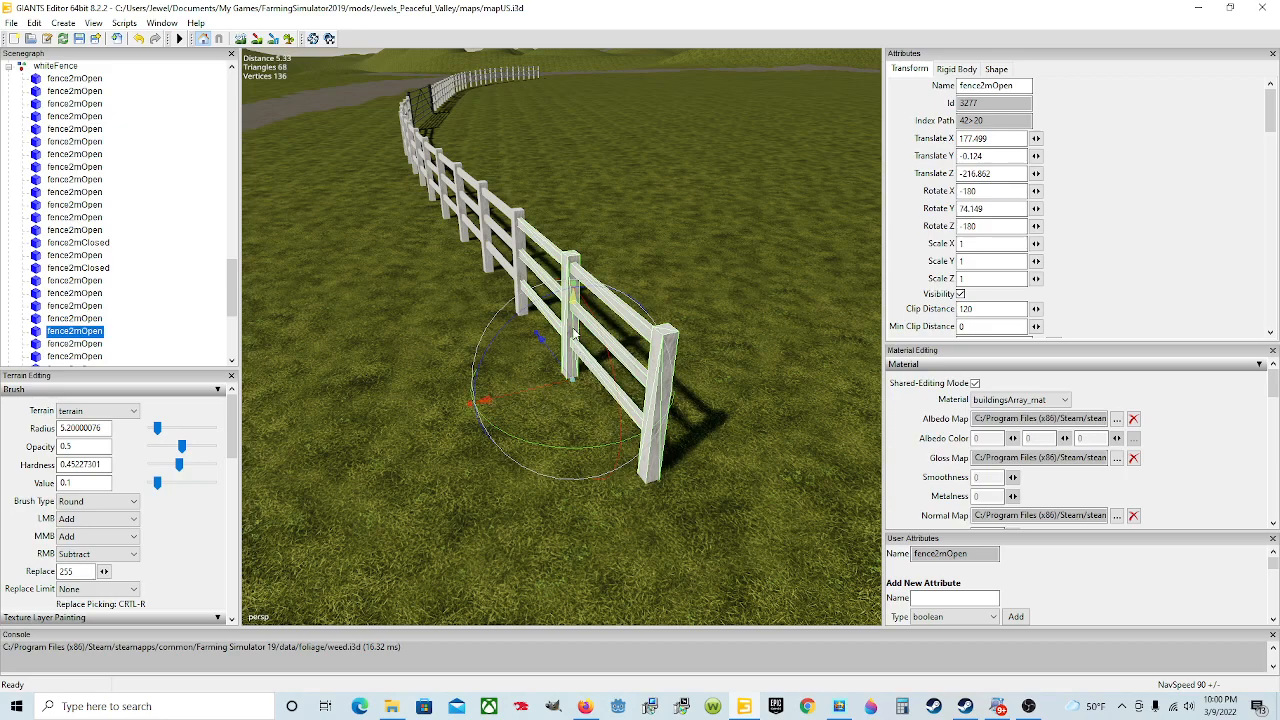
drag(573, 333, 569, 335)
- Inspect the fence's new end from several angles and from above, checking its direction relative to the road
alt+drag(526, 408, 853, 440)
scroll(528, 340, up, 3)
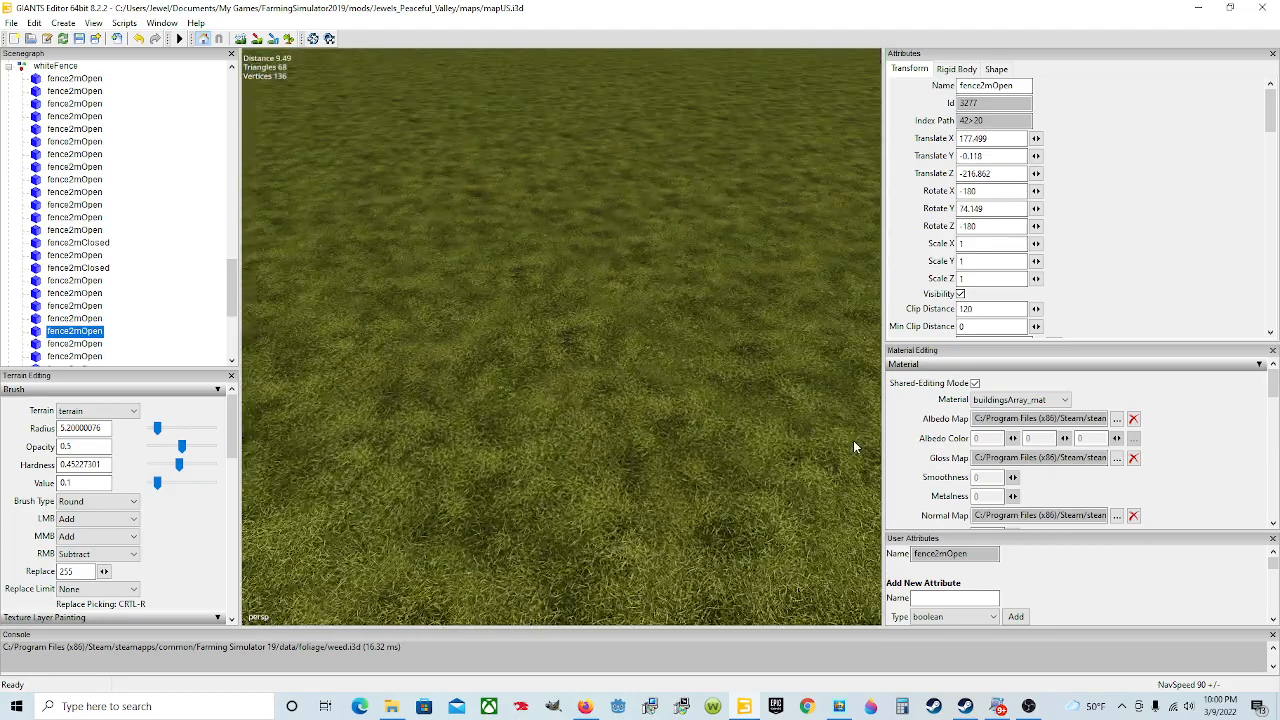
scroll(853, 440, down, 5)
alt+drag(533, 399, 650, 476)
scroll(549, 352, up, 3)
alt+drag(402, 387, 486, 397)
scroll(452, 360, up, 2)
scroll(429, 348, up, 1)
scroll(378, 334, up, 4)
scroll(488, 398, down, 5)
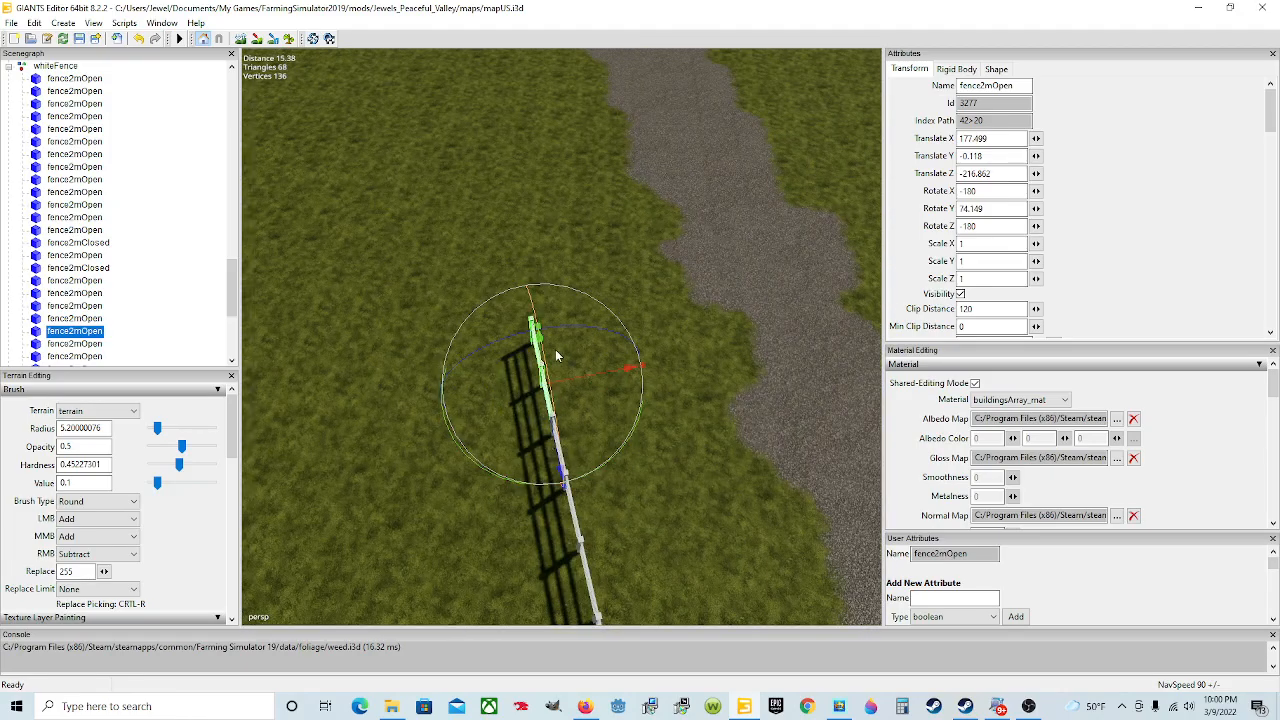
- Add the next unused fence2mOpen piece at the fence end, about Translate X 173.022, Z -216.089, turned to Rotate Y about 73.859
alt+drag(557, 374, 311, 340)
scroll(593, 326, up, 3)
scroll(312, 342, down, 5)
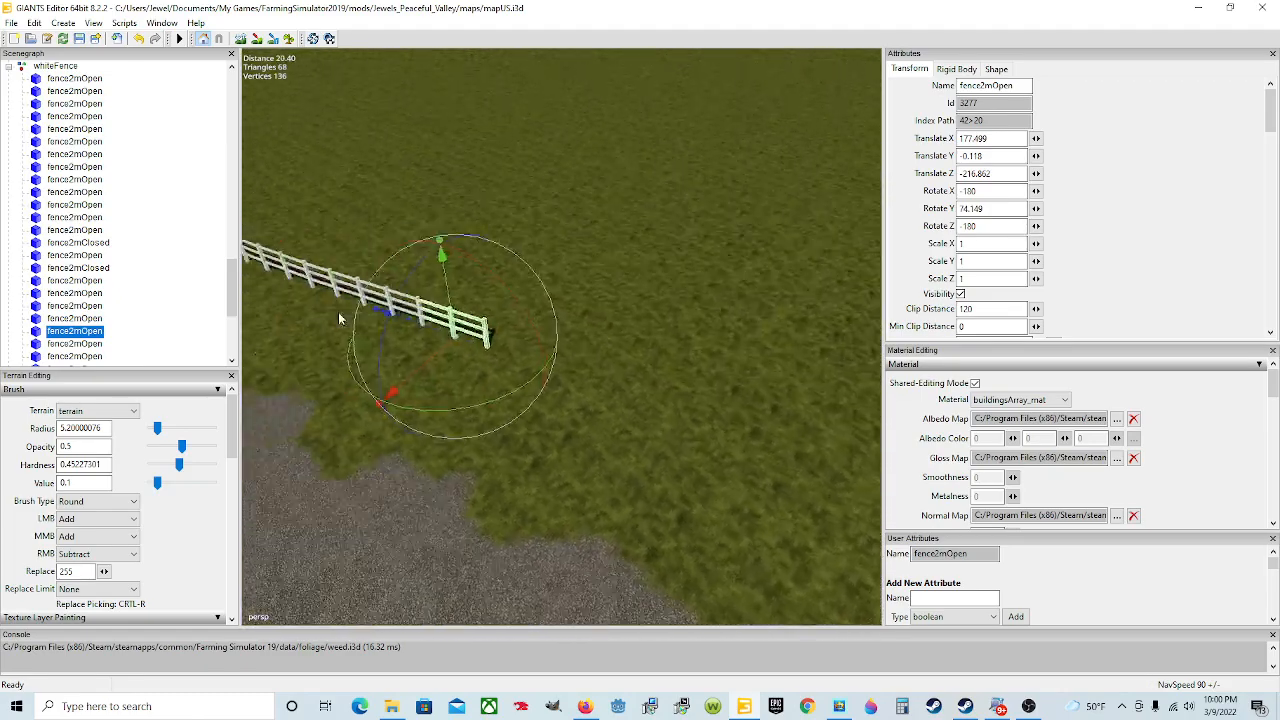
click(94, 346)
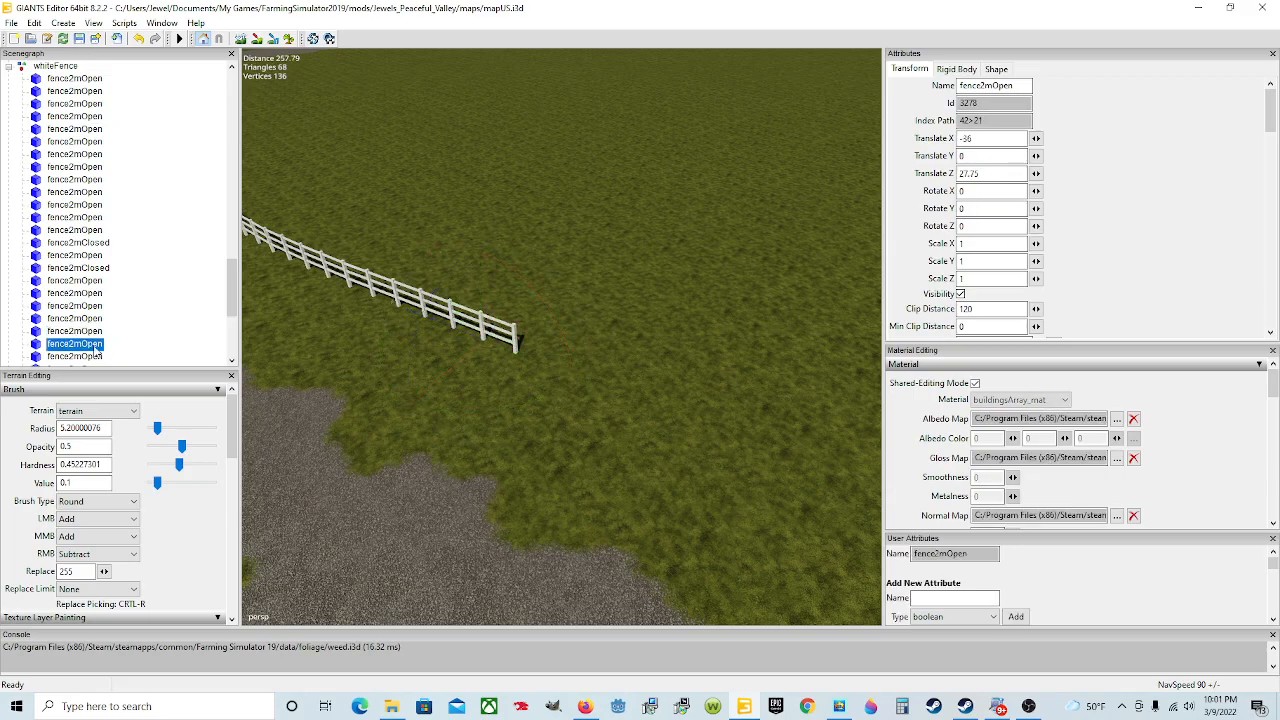
scroll(140, 309, down, 1)
scroll(138, 307, down, 5)
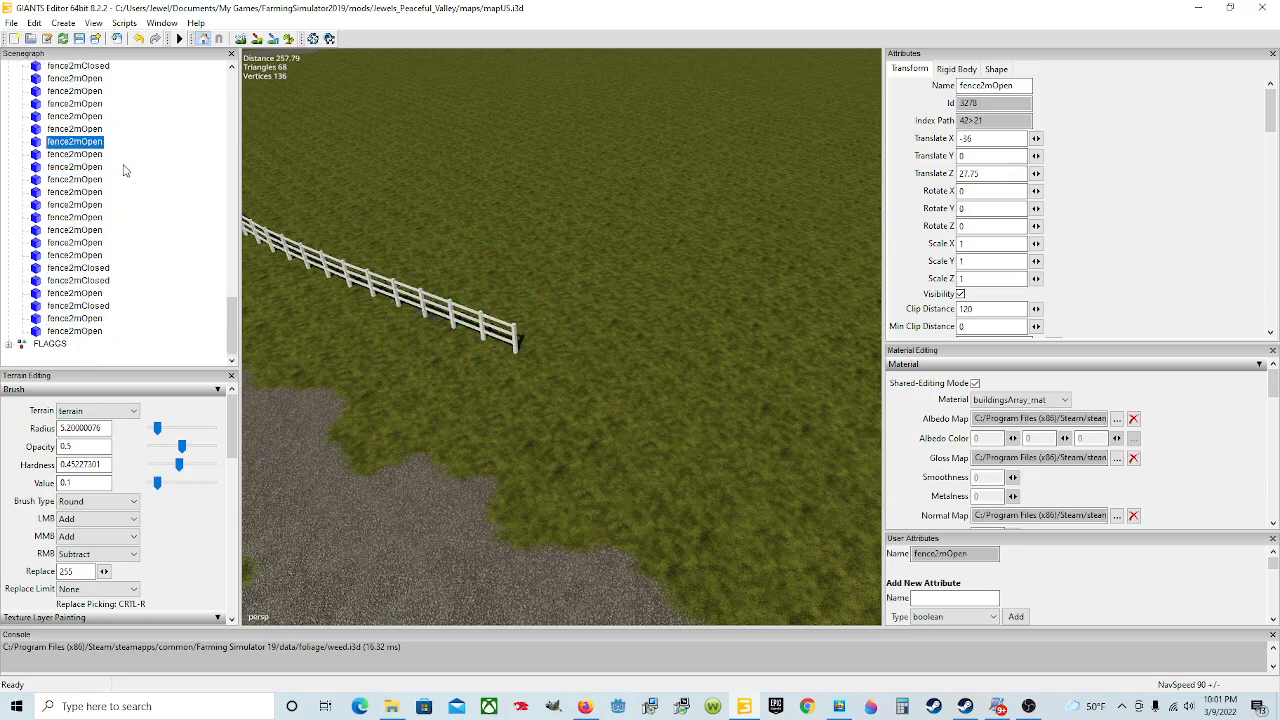
key(ctrl+b)
click(582, 377)
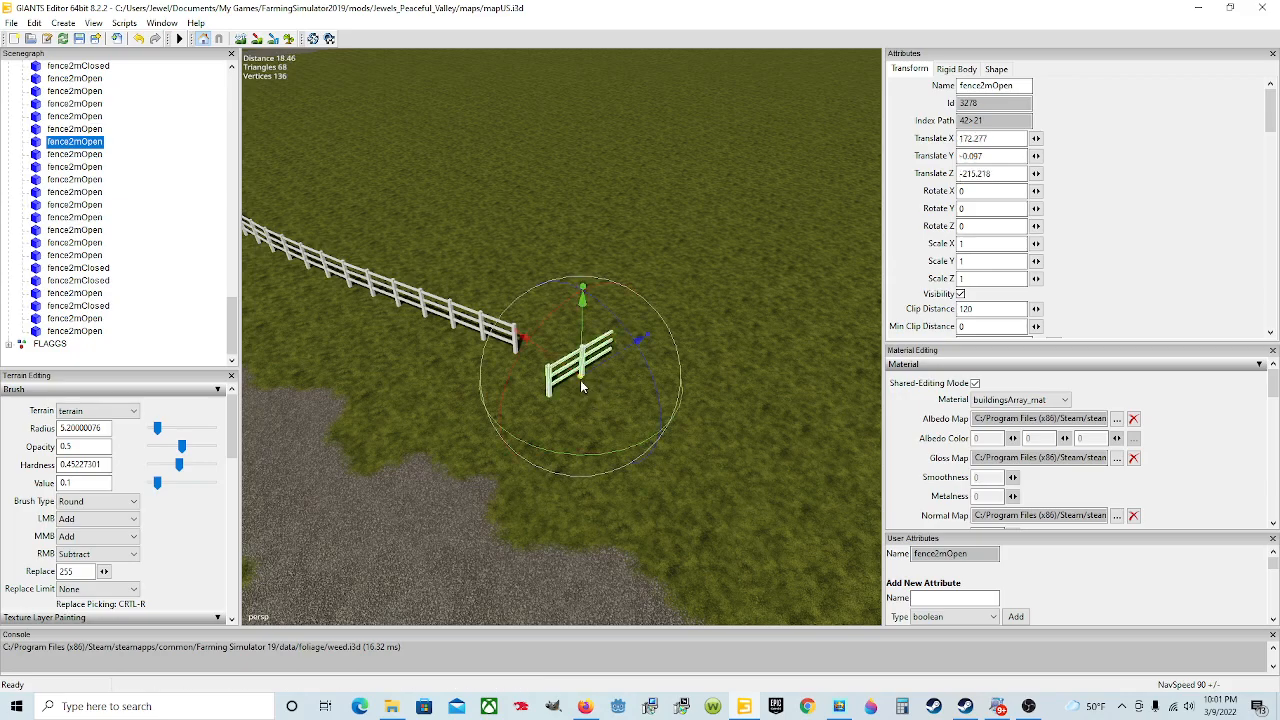
drag(576, 458, 548, 432)
scroll(548, 425, up, 8)
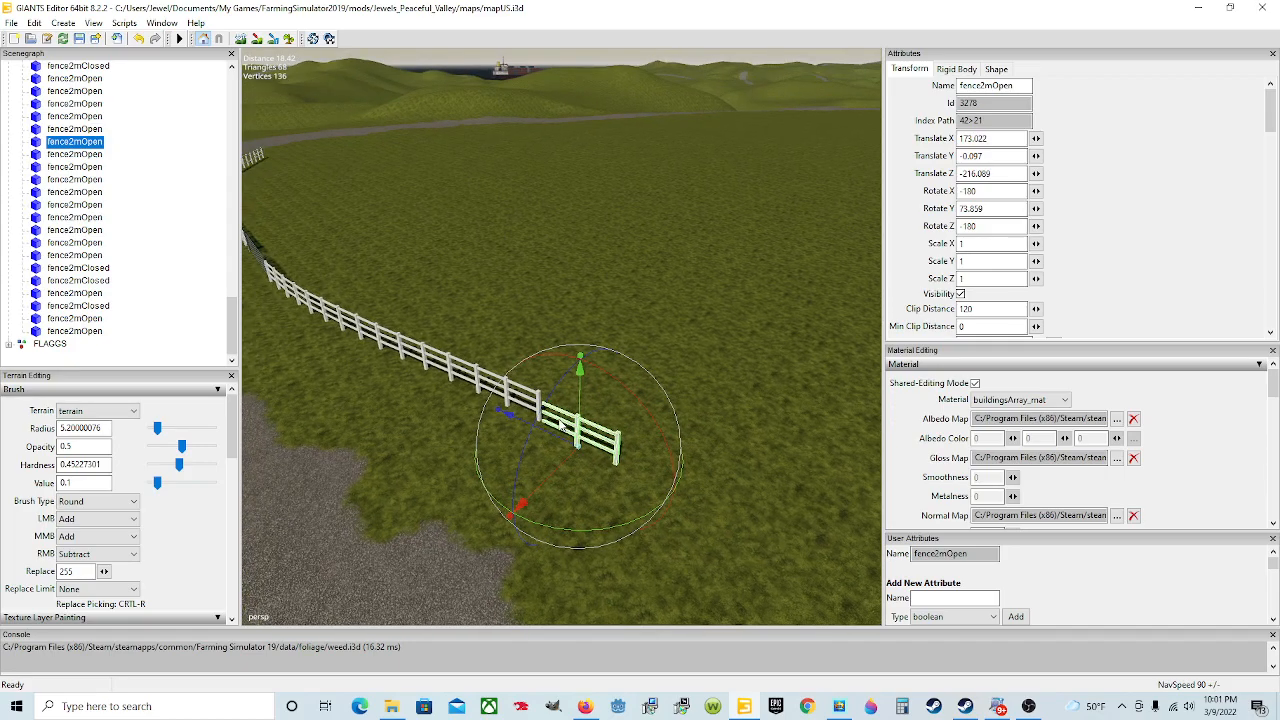
- Slide the new panel along the fence line toward its neighbour, to about Translate X 173.33, Z -216.03
middle_drag(583, 448, 576, 479)
scroll(630, 452, up, 6)
drag(594, 540, 557, 534)
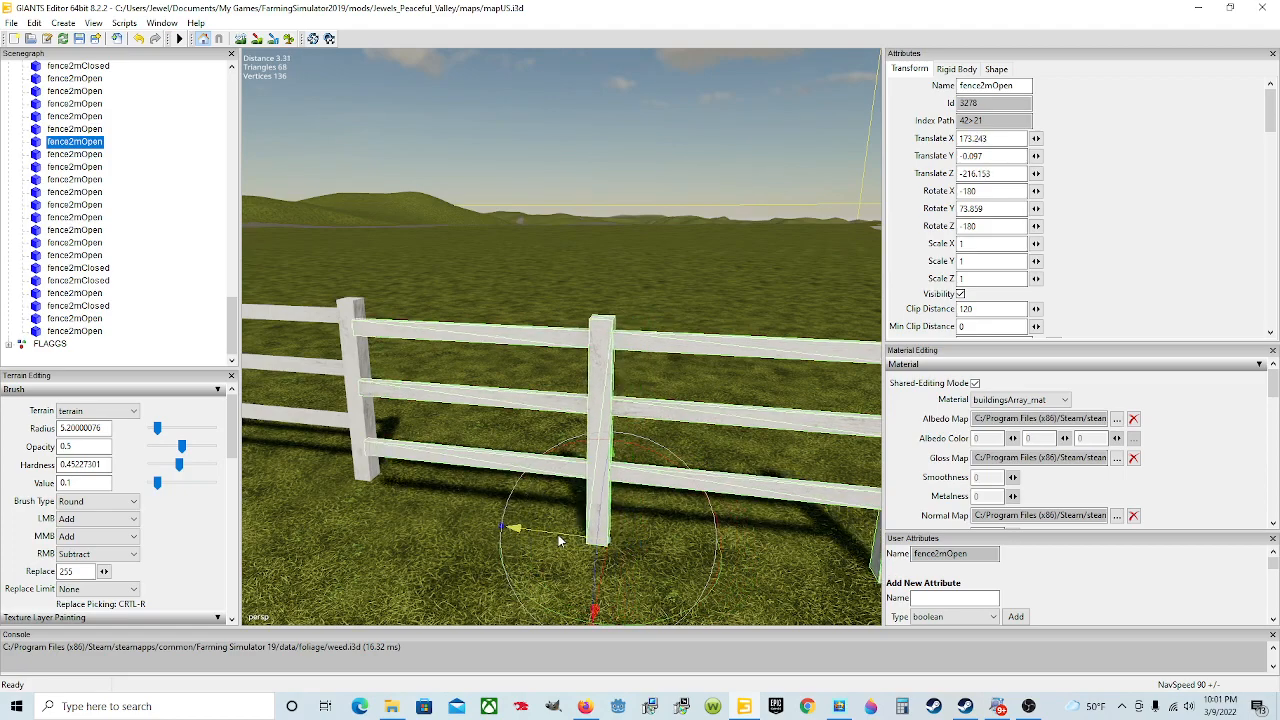
drag(609, 575, 573, 533)
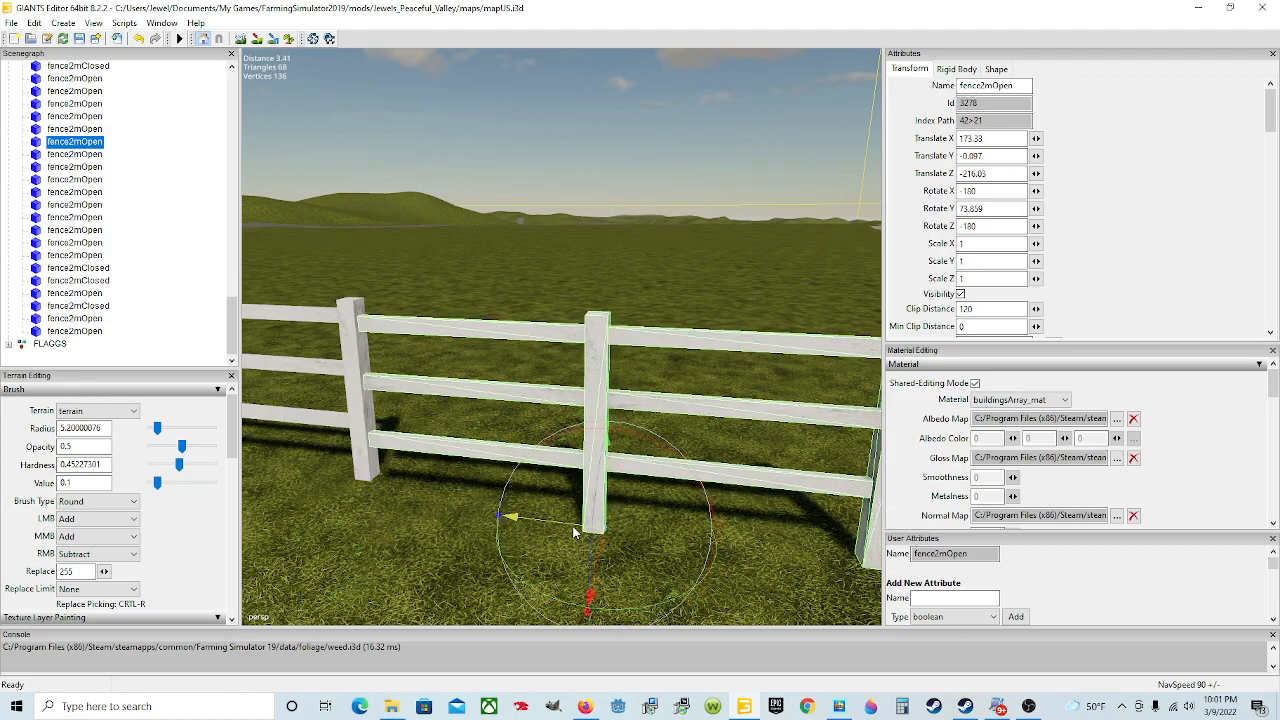
- Line the panel up with the fence run as seen from its end, at about Translate X 173.425, Z -215.7
alt+drag(645, 566, 470, 536)
scroll(619, 528, up, 5)
alt+drag(598, 457, 560, 491)
scroll(585, 435, up, 5)
drag(471, 546, 392, 525)
scroll(488, 533, up, 5)
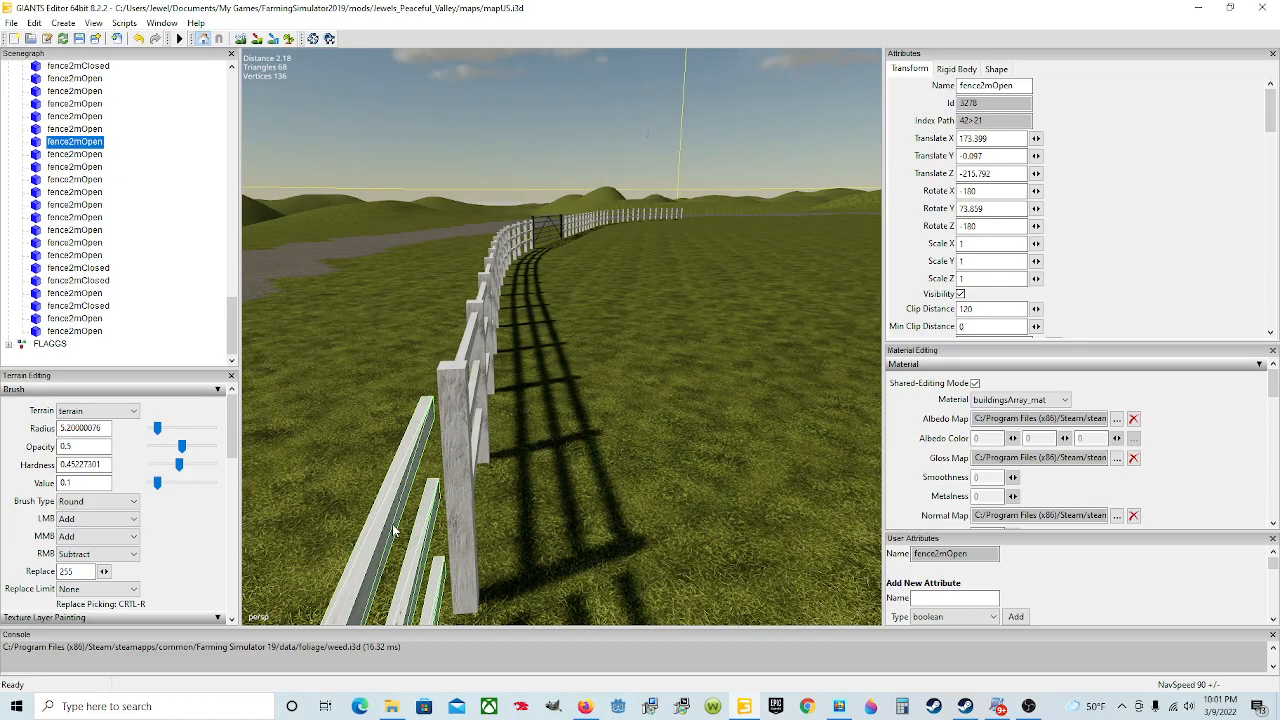
key(f)
drag(497, 436, 504, 437)
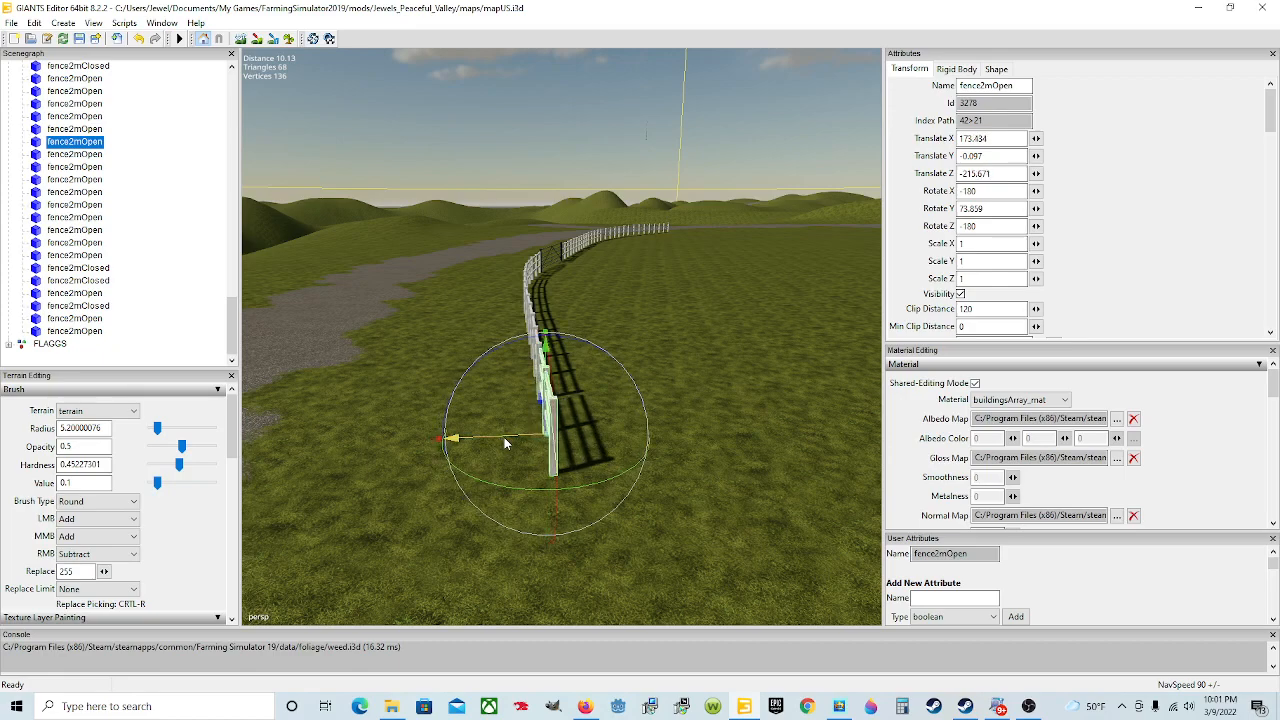
scroll(504, 437, up, 3)
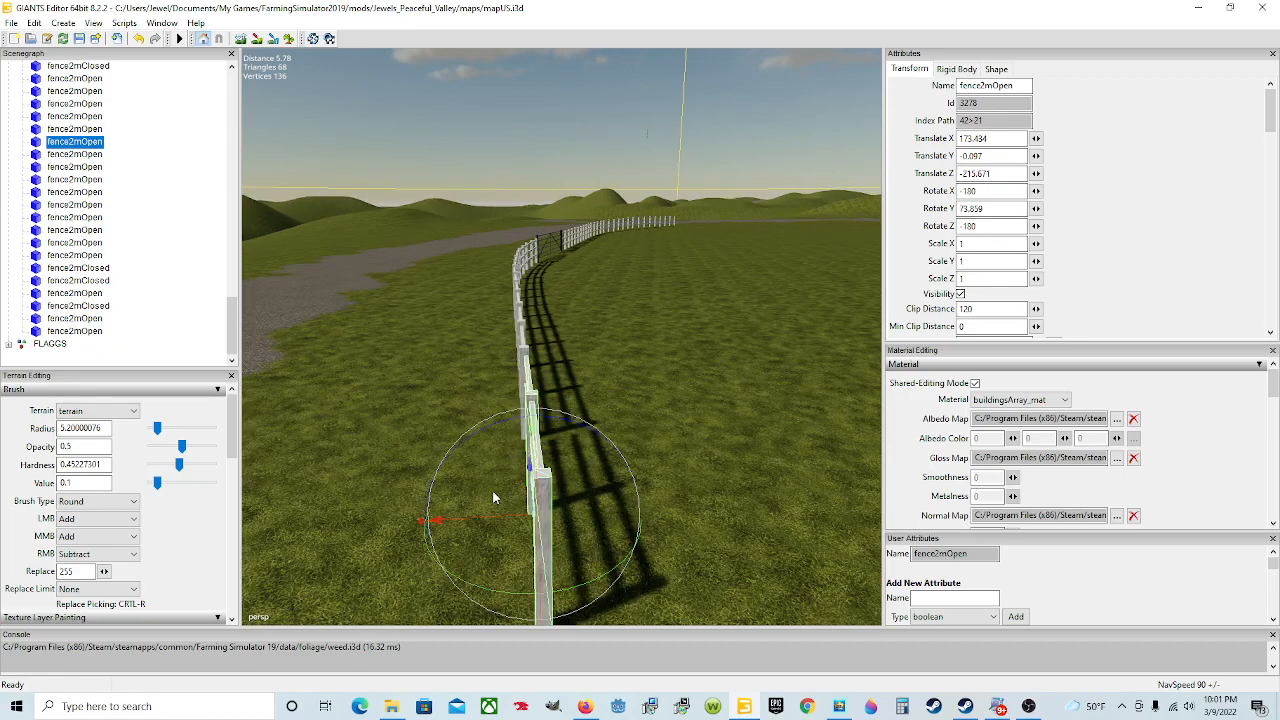
drag(490, 514, 488, 520)
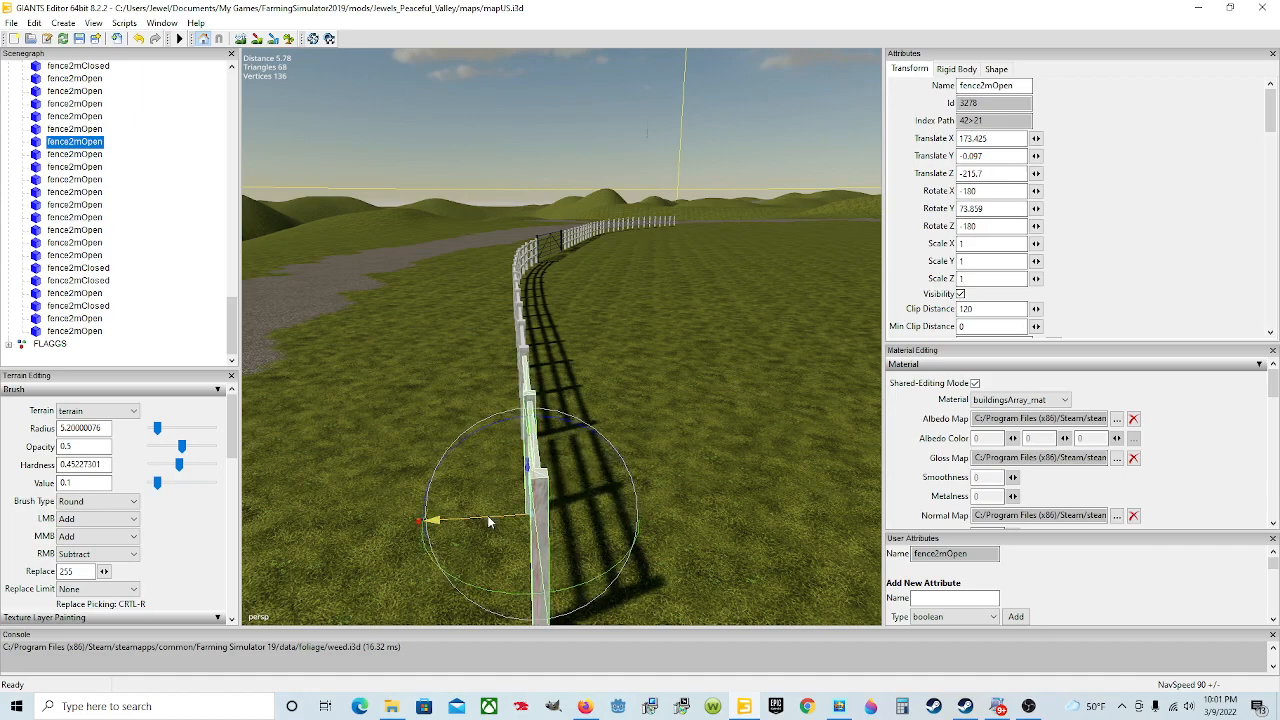
- Check the panel's rigid body collision settings, and inspect the fence's direction along the road from several angles
click(957, 68)
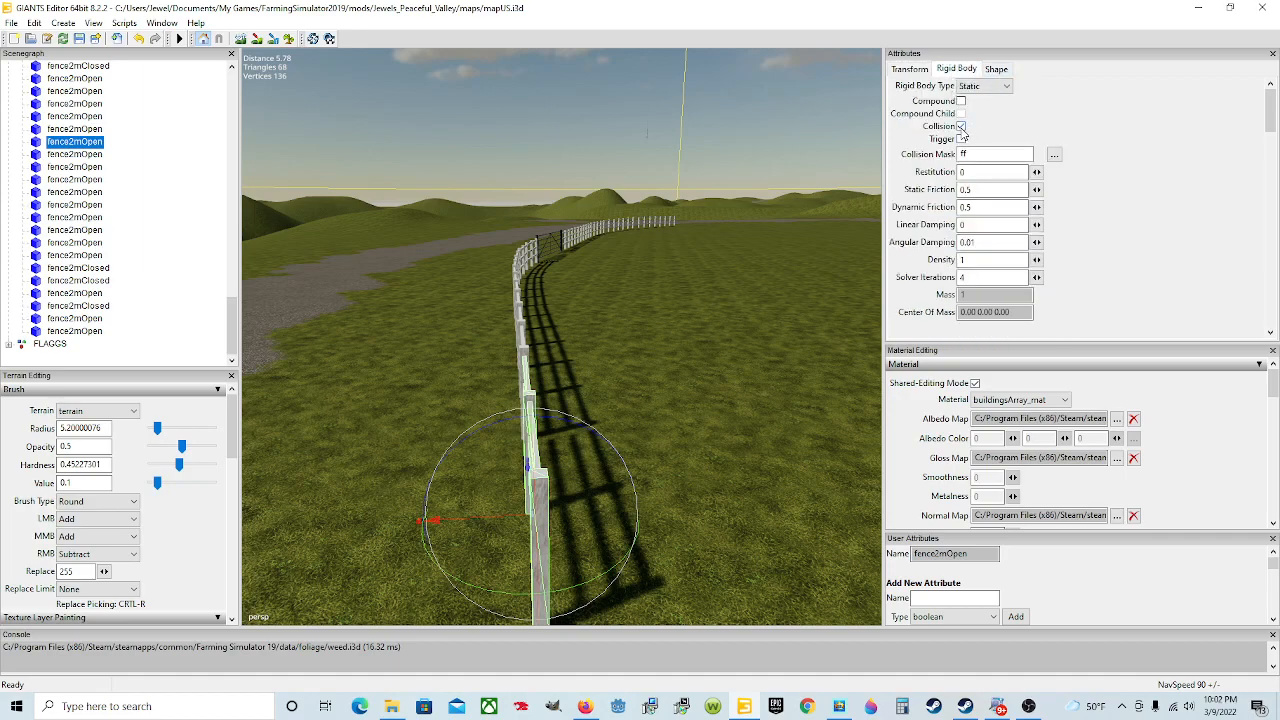
click(916, 73)
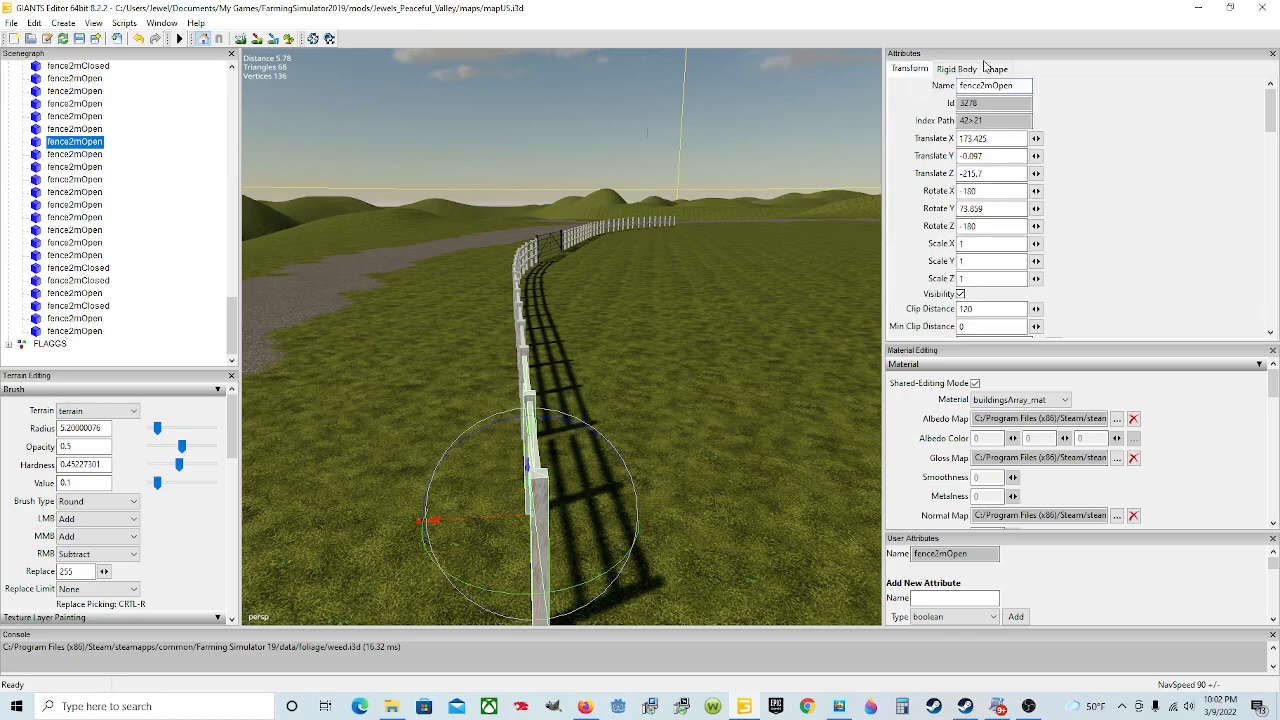
alt+drag(769, 303, 618, 293)
scroll(687, 291, up, 3)
scroll(618, 293, down, 4)
alt+drag(610, 348, 784, 378)
scroll(565, 302, up, 2)
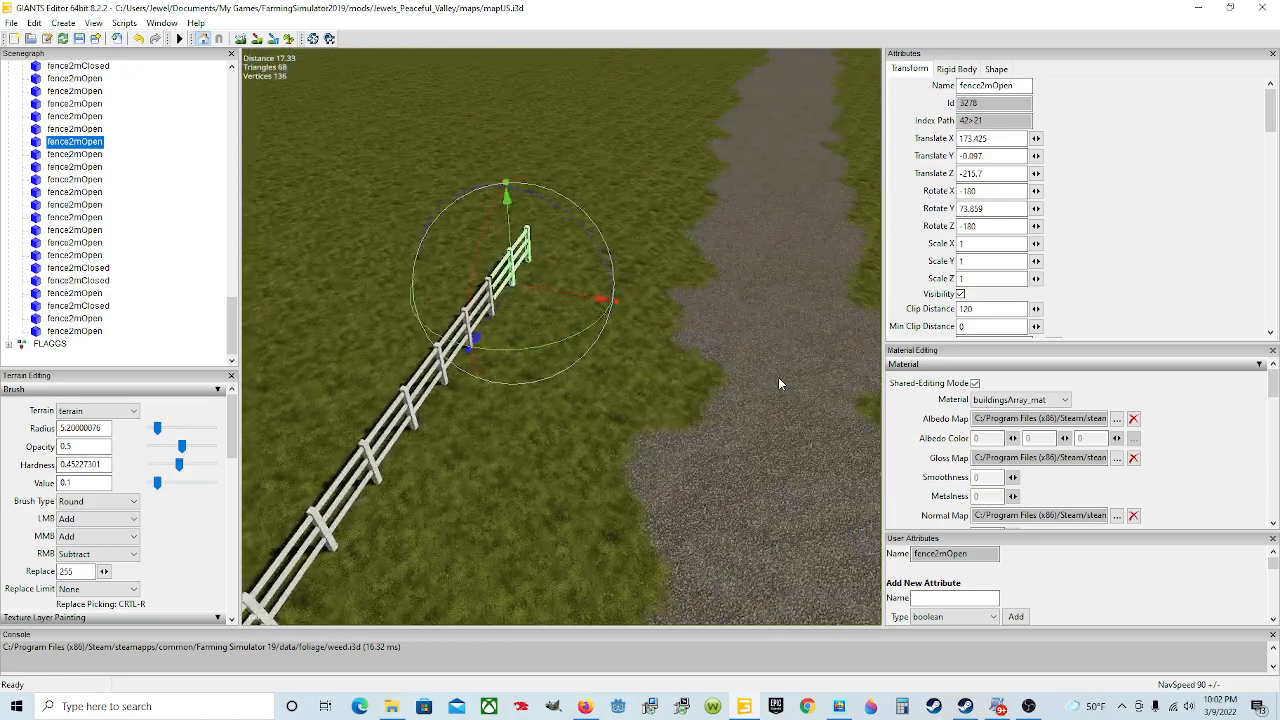
alt+drag(411, 390, 461, 375)
scroll(385, 338, up, 3)
scroll(467, 382, down, 5)
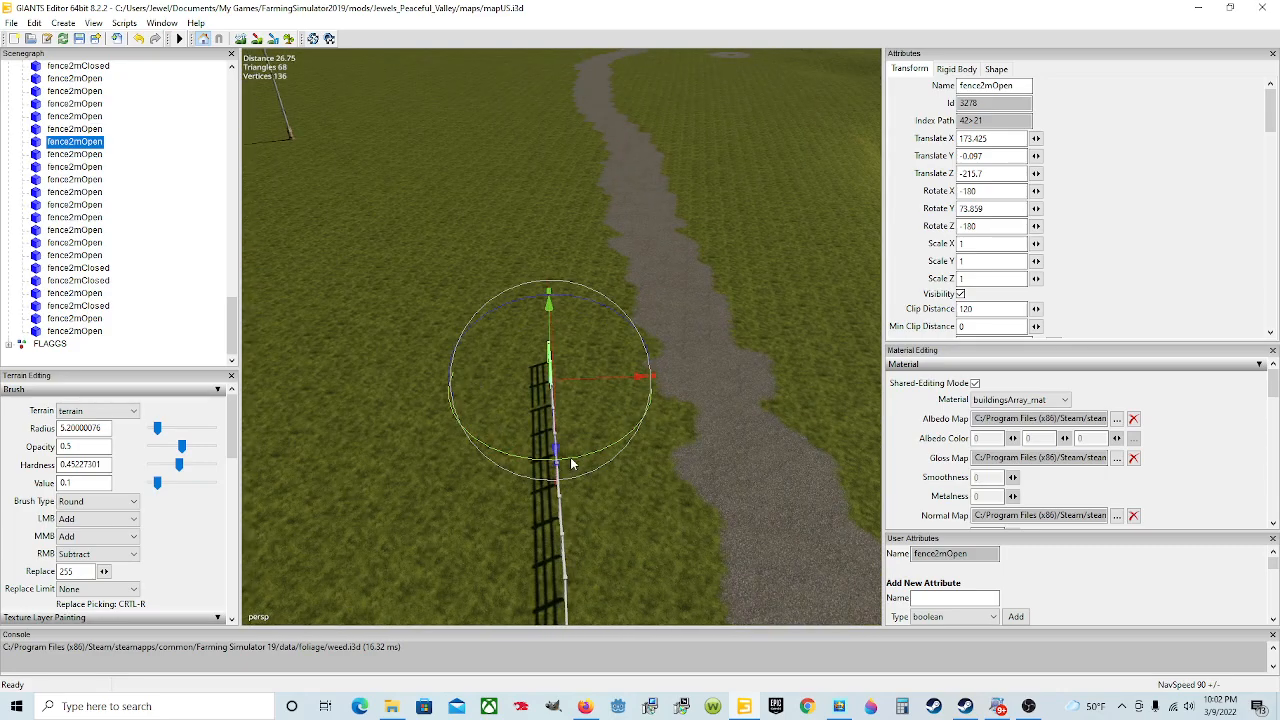
scroll(570, 444, up, 2)
scroll(569, 436, up, 2)
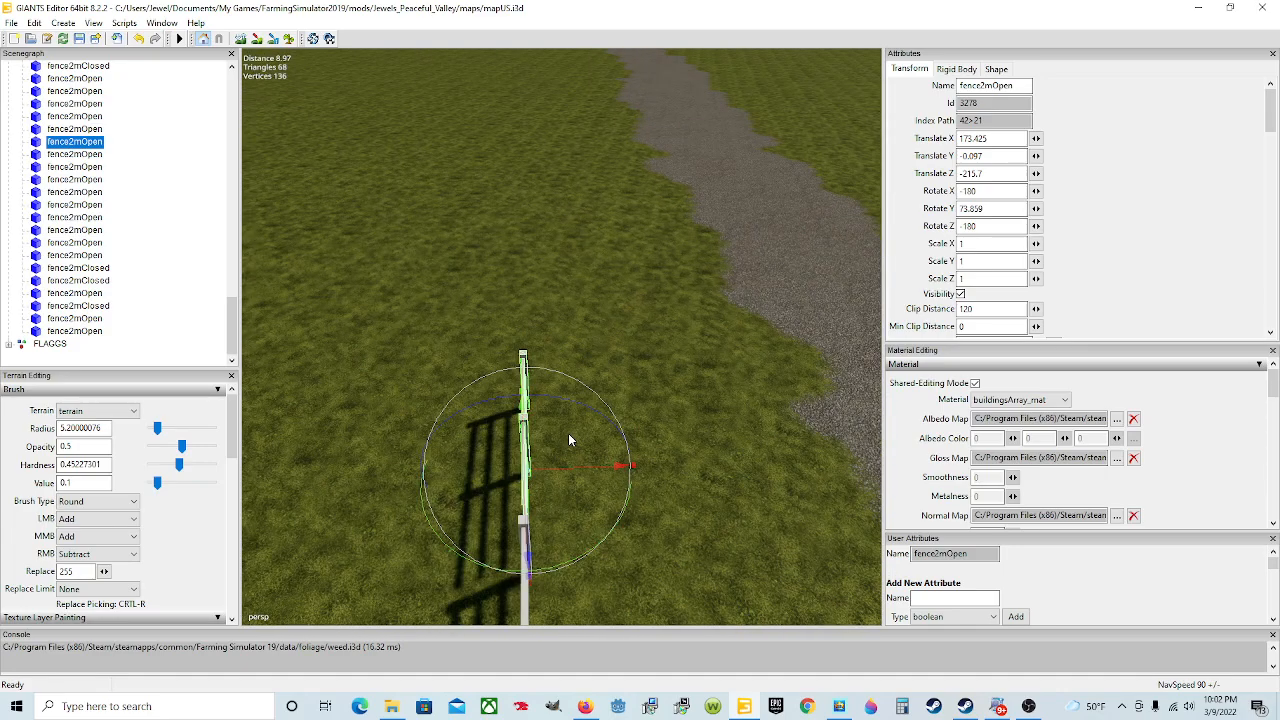
- Close the panel's gap to the fence at about Translate X 173.644, Z -215.763, and lower it to about Translate Y -0.11
alt+drag(645, 402, 379, 400)
scroll(379, 400, down, 3)
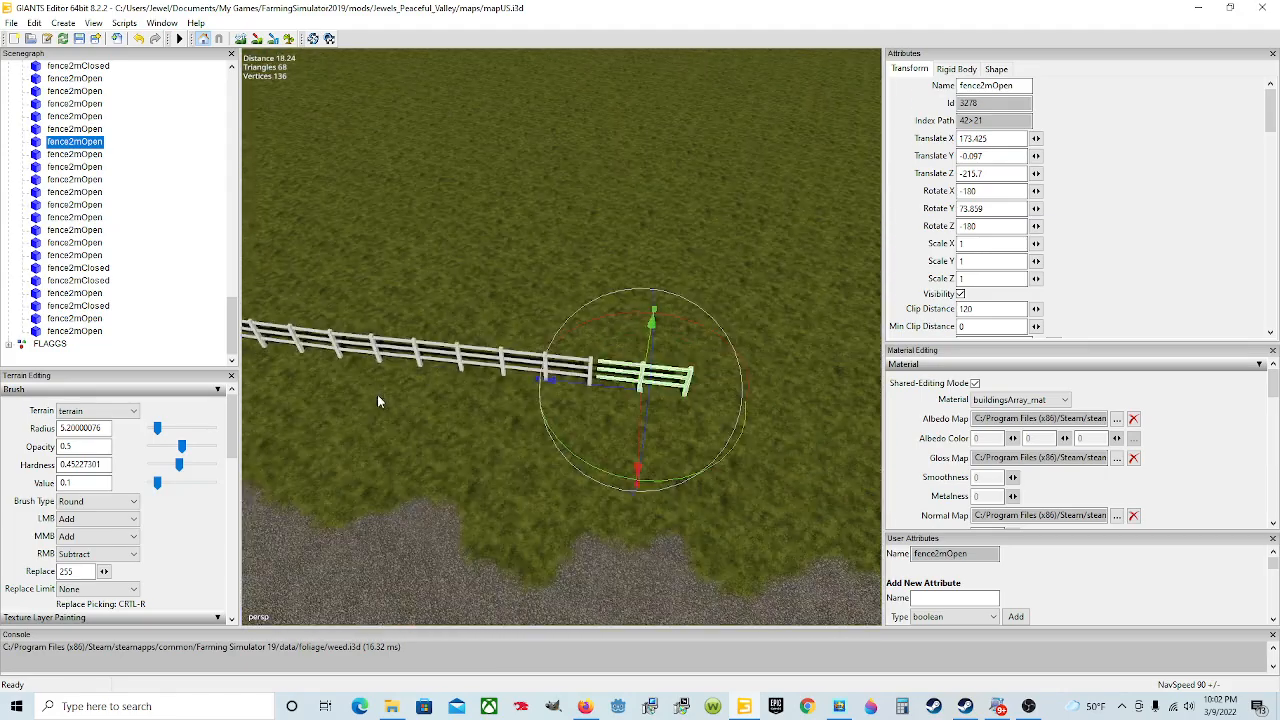
drag(610, 387, 529, 378)
scroll(630, 425, up, 3)
scroll(529, 378, down, 3)
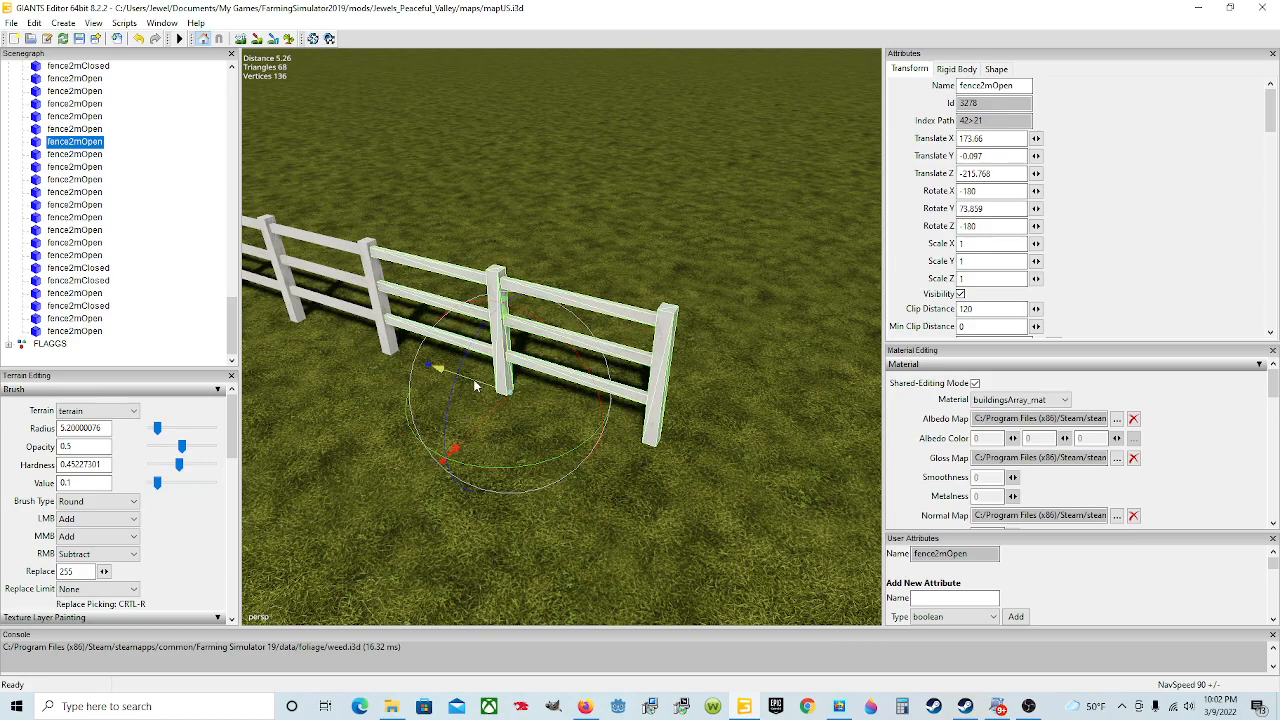
drag(476, 390, 475, 393)
drag(509, 339, 501, 357)
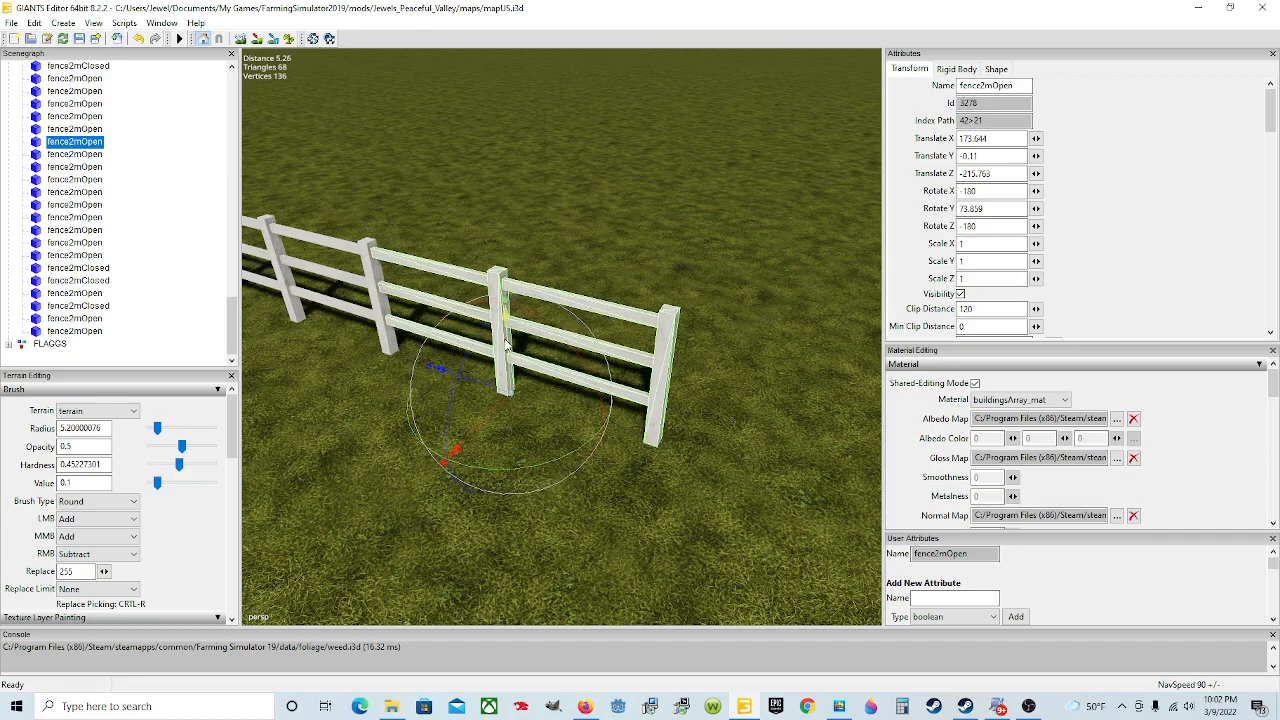
- Add the following unused fence2mOpen piece to the fence end at about Translate X 169.821, Z -214.634, turned to Rotate Y about 75.866
scroll(493, 440, down, 2)
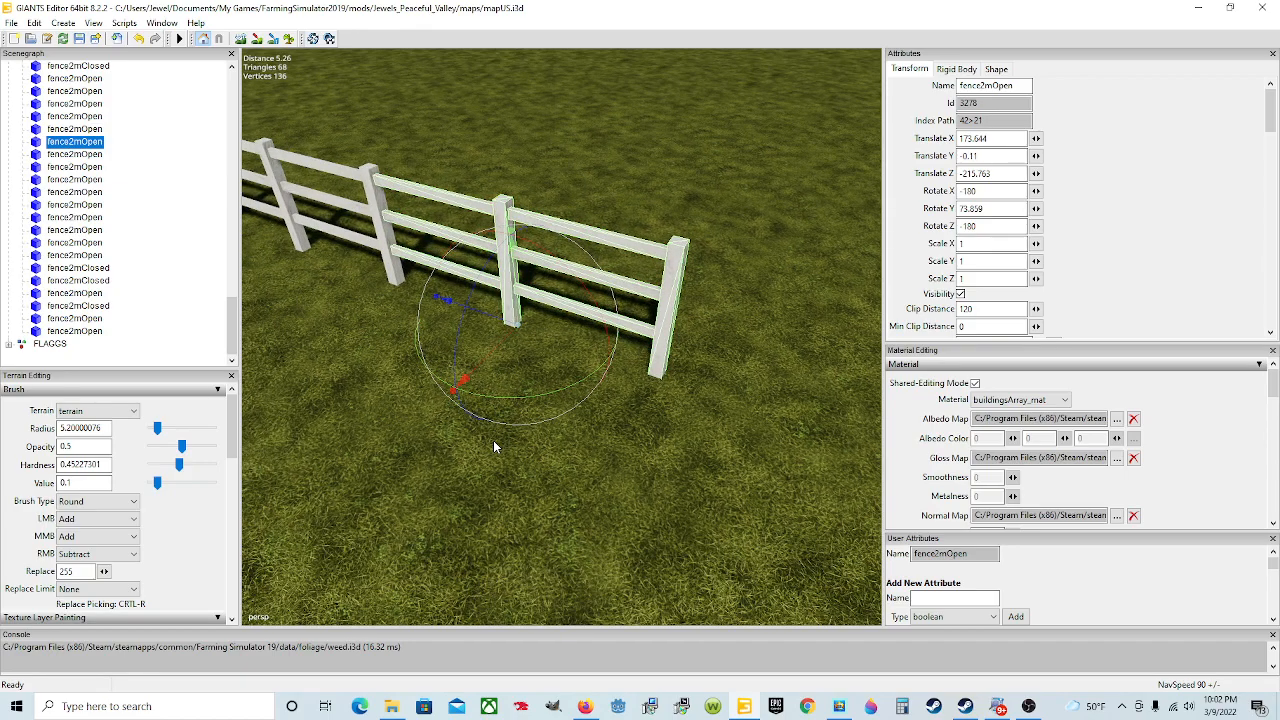
right_drag(494, 447, 558, 444)
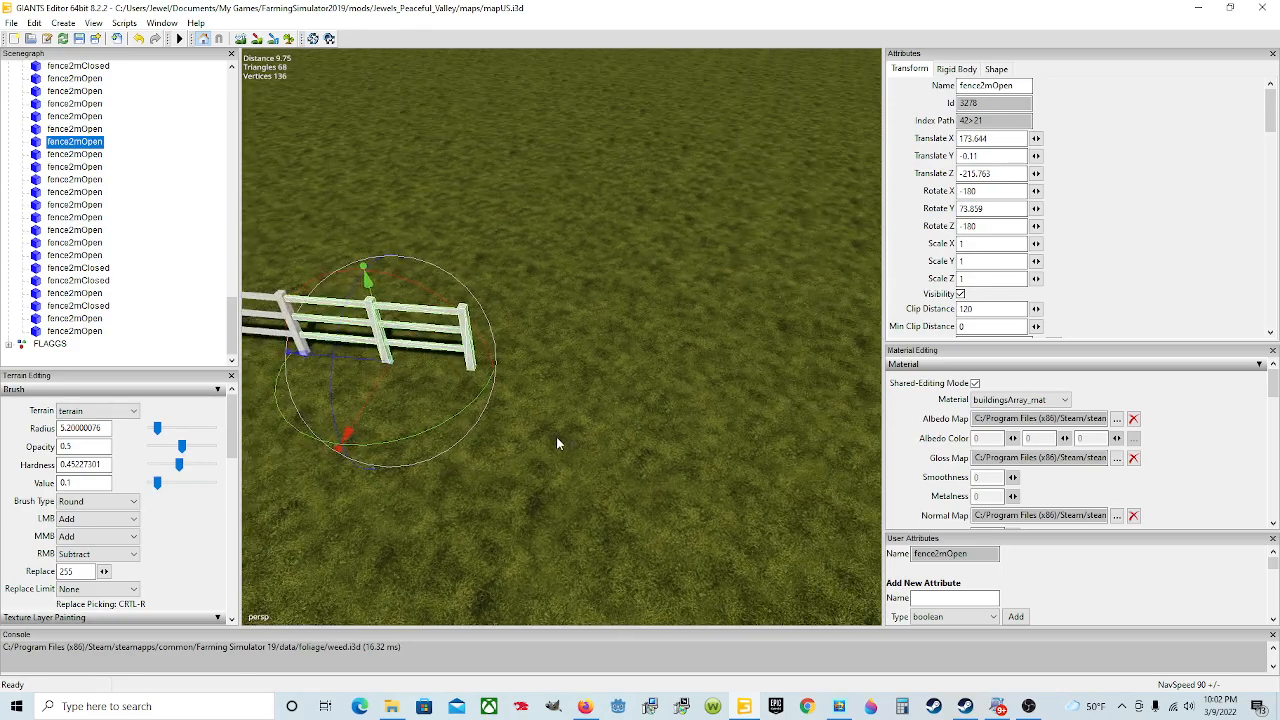
click(88, 156)
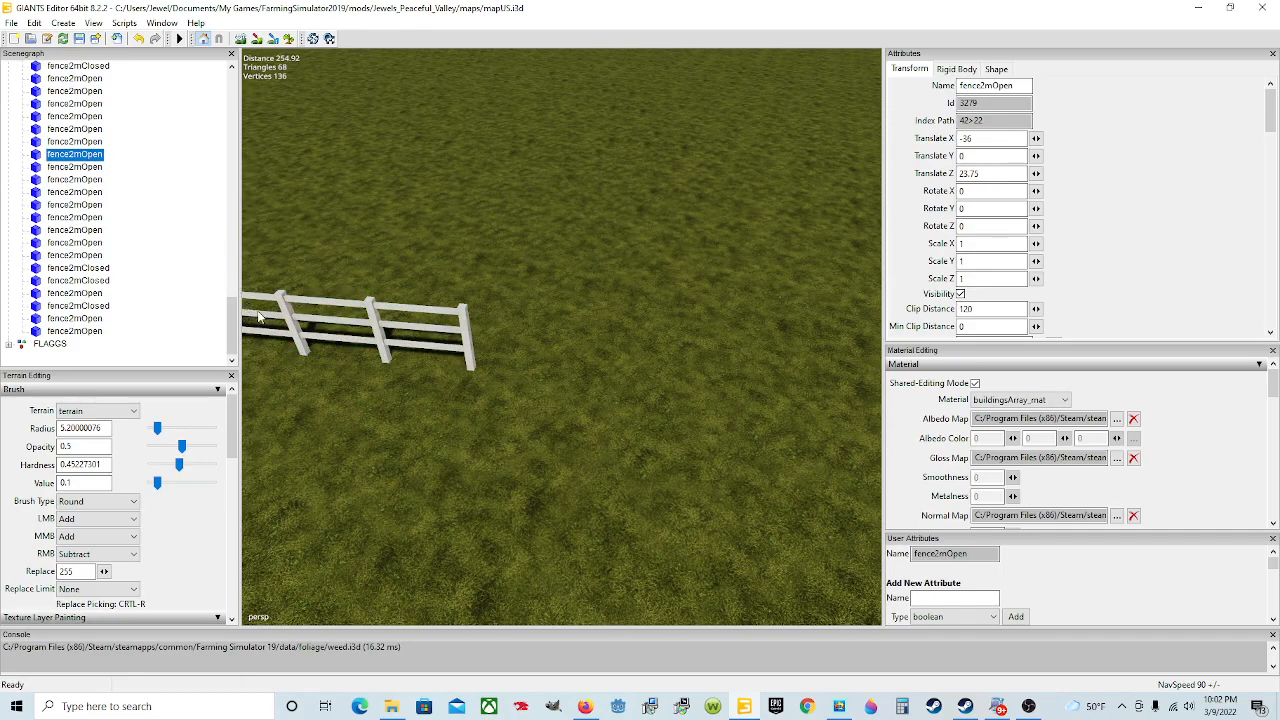
ctrl+shift+click(610, 378)
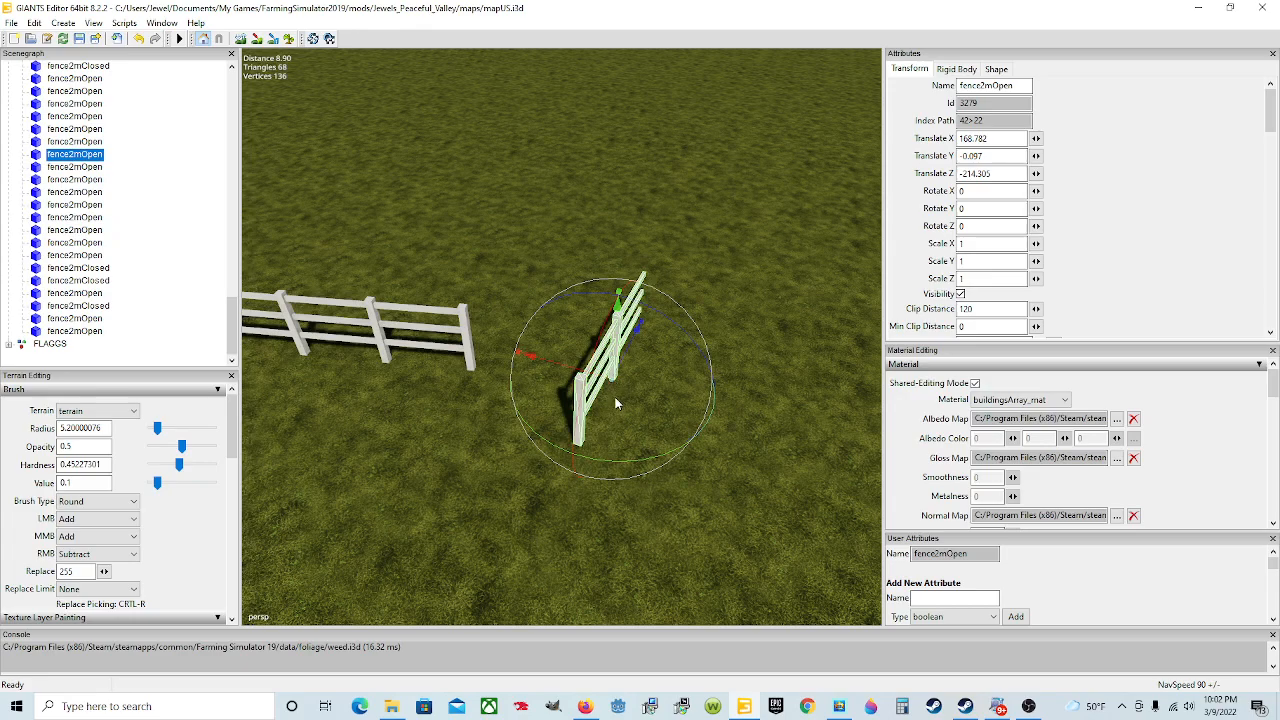
drag(598, 462, 560, 395)
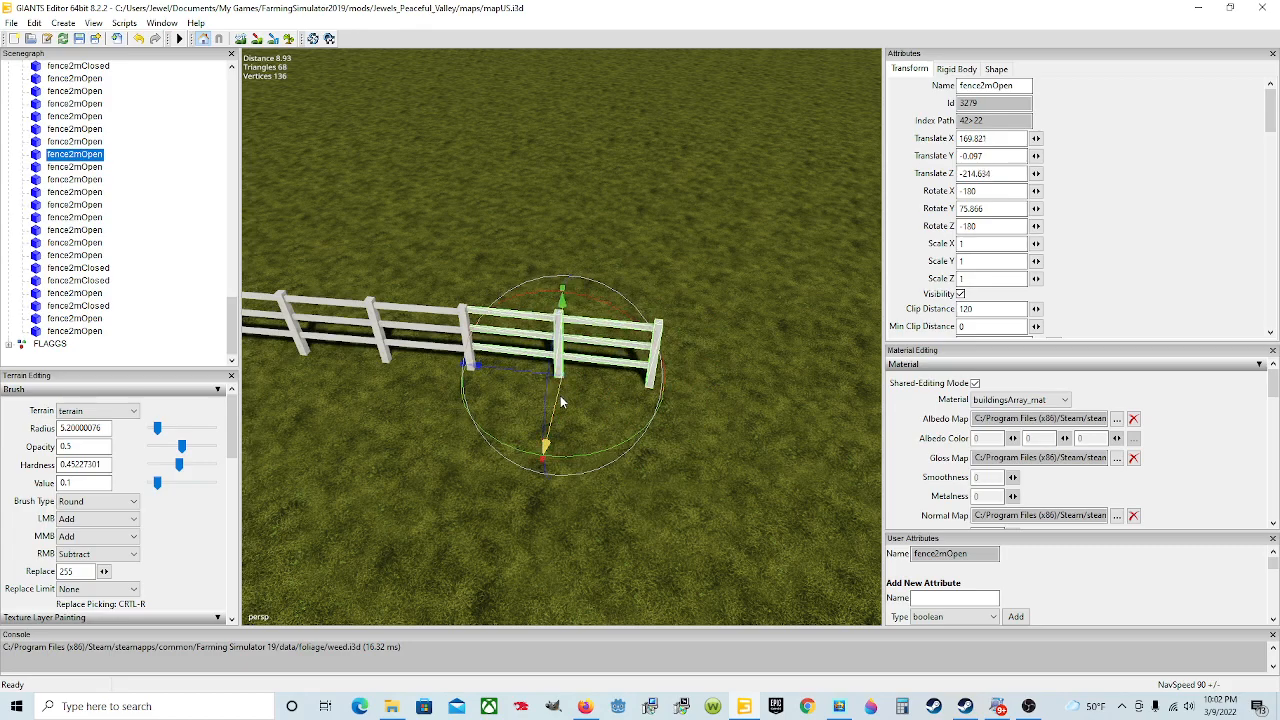
- Fine-tune the last panel's joint to about Translate X 169.8, Z -214.717, and lower it to about Translate Y -0.102
scroll(574, 390, up, 3)
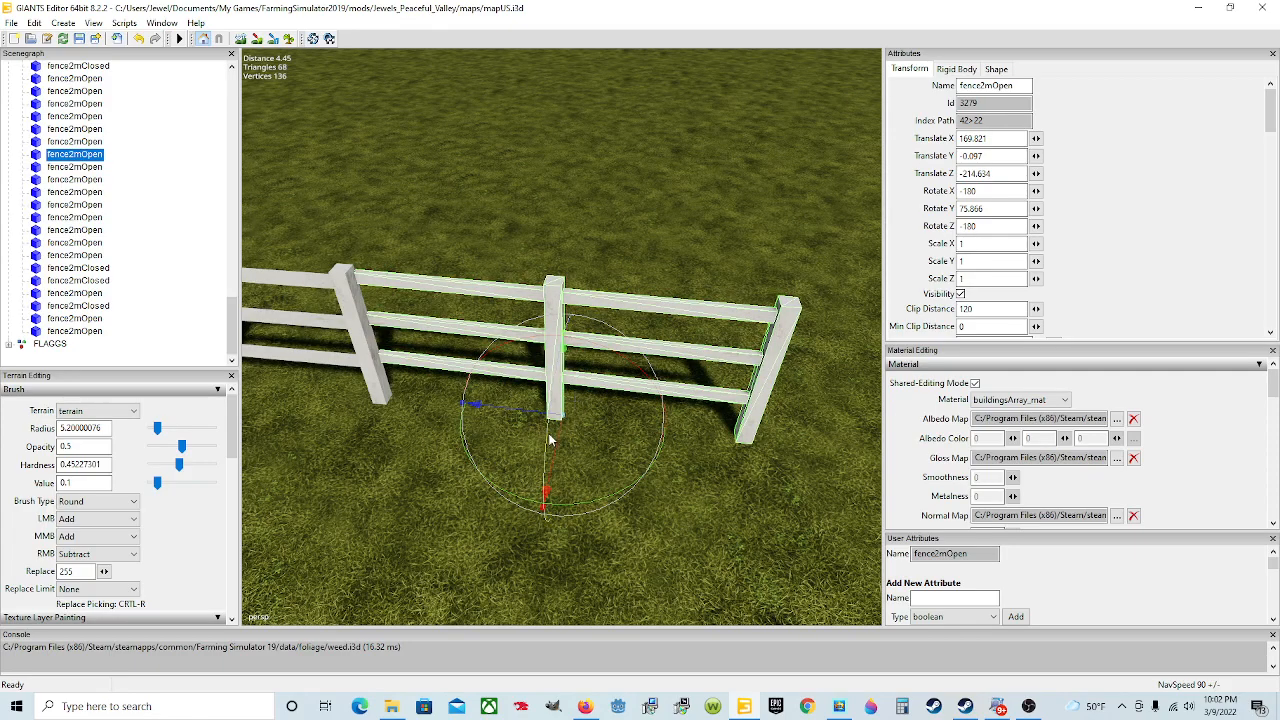
drag(557, 441, 562, 453)
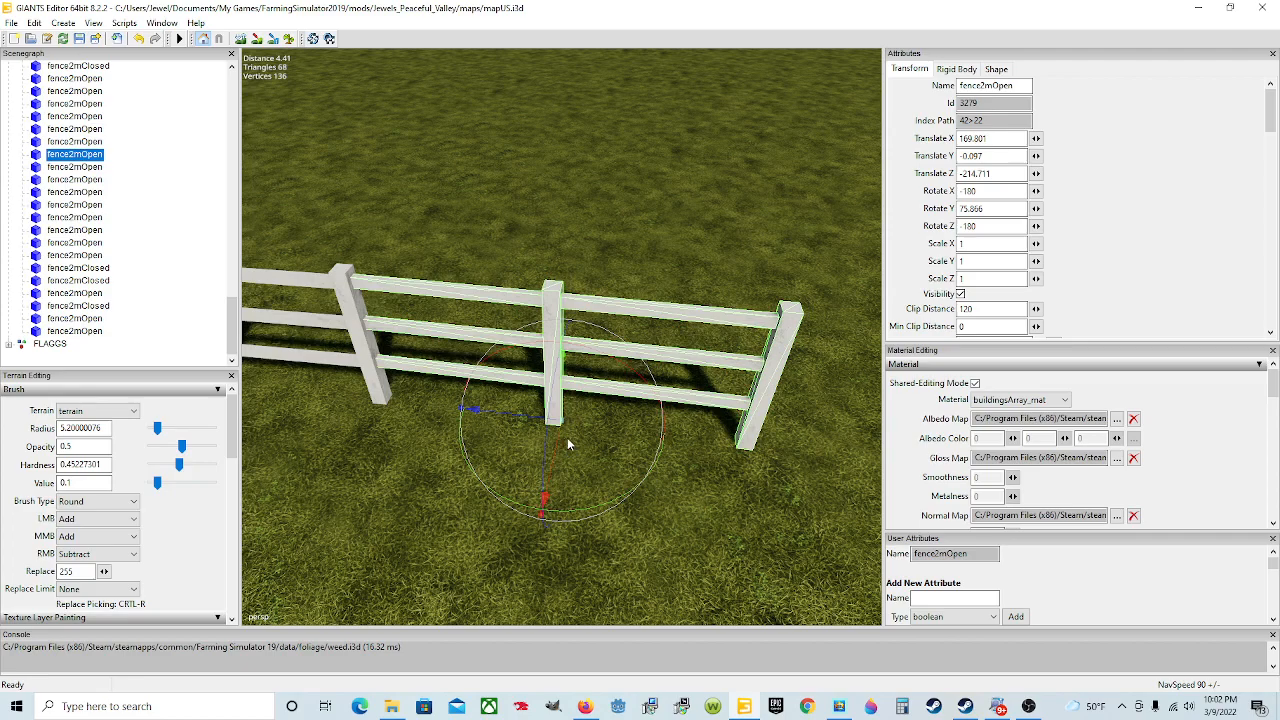
drag(561, 404, 515, 338)
scroll(572, 402, up, 4)
scroll(431, 403, down, 4)
scroll(515, 338, up, 4)
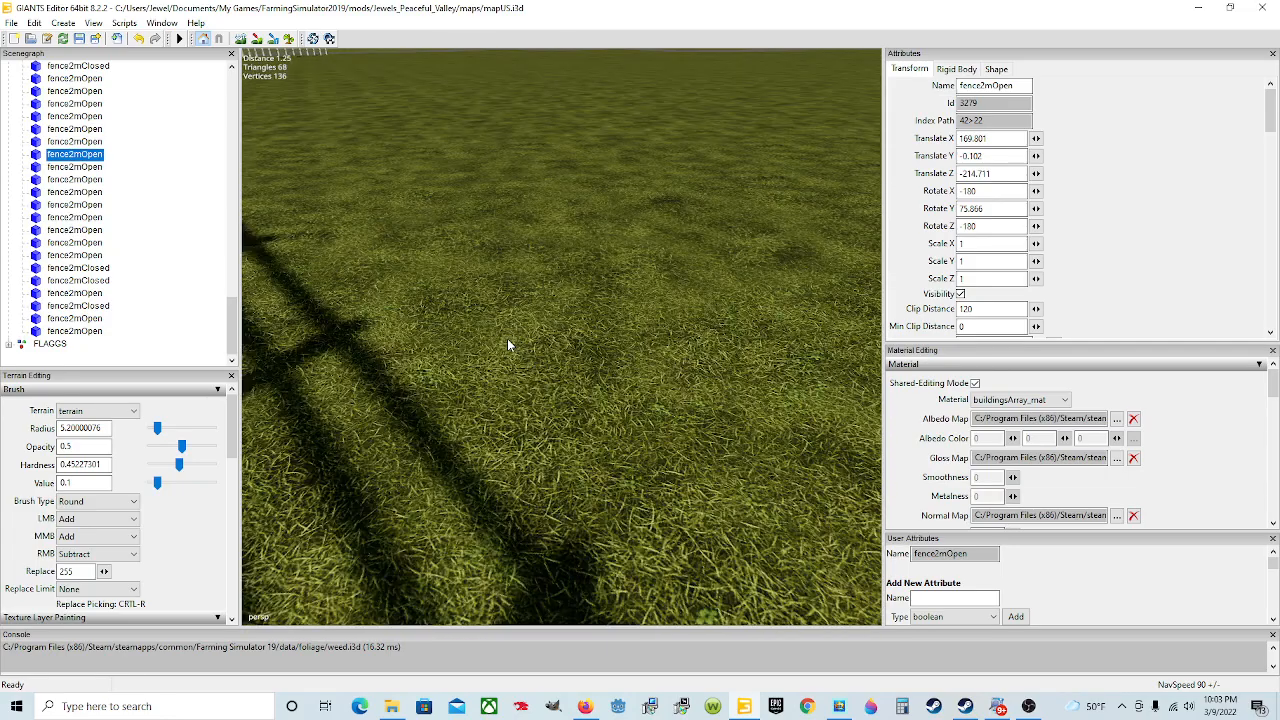
scroll(515, 338, down, 4)
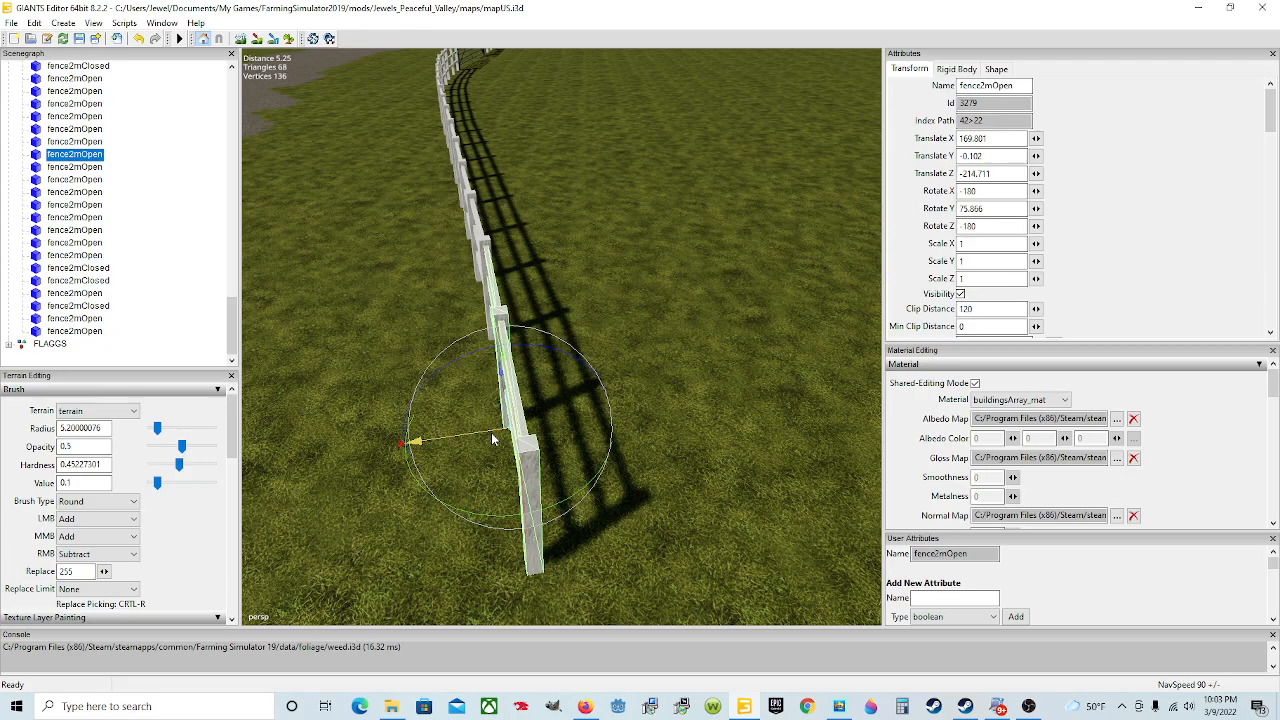
drag(492, 434, 491, 434)
- Inspect the extended fence from its end, the side and above, comparing its course with the road
alt+drag(555, 502, 495, 478)
scroll(495, 478, down, 2)
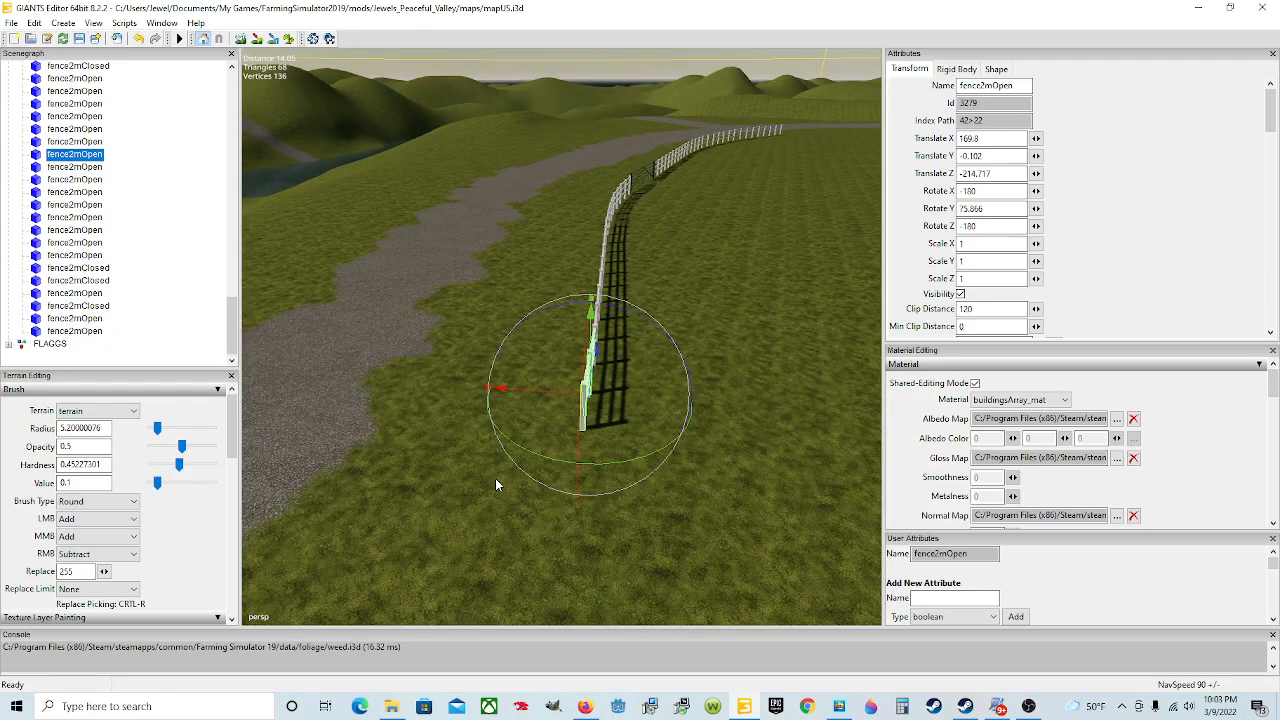
alt+drag(510, 486, 546, 525)
scroll(519, 501, up, 2)
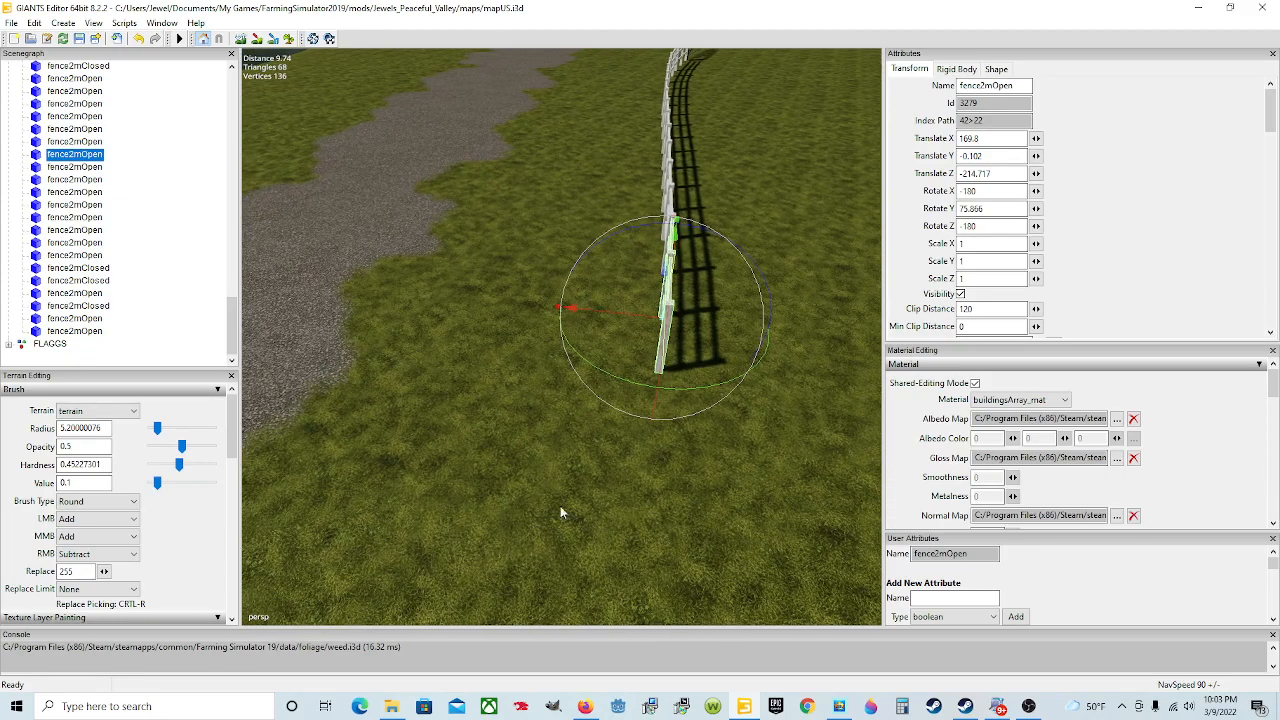
alt+drag(626, 461, 489, 388)
alt+drag(699, 482, 785, 469)
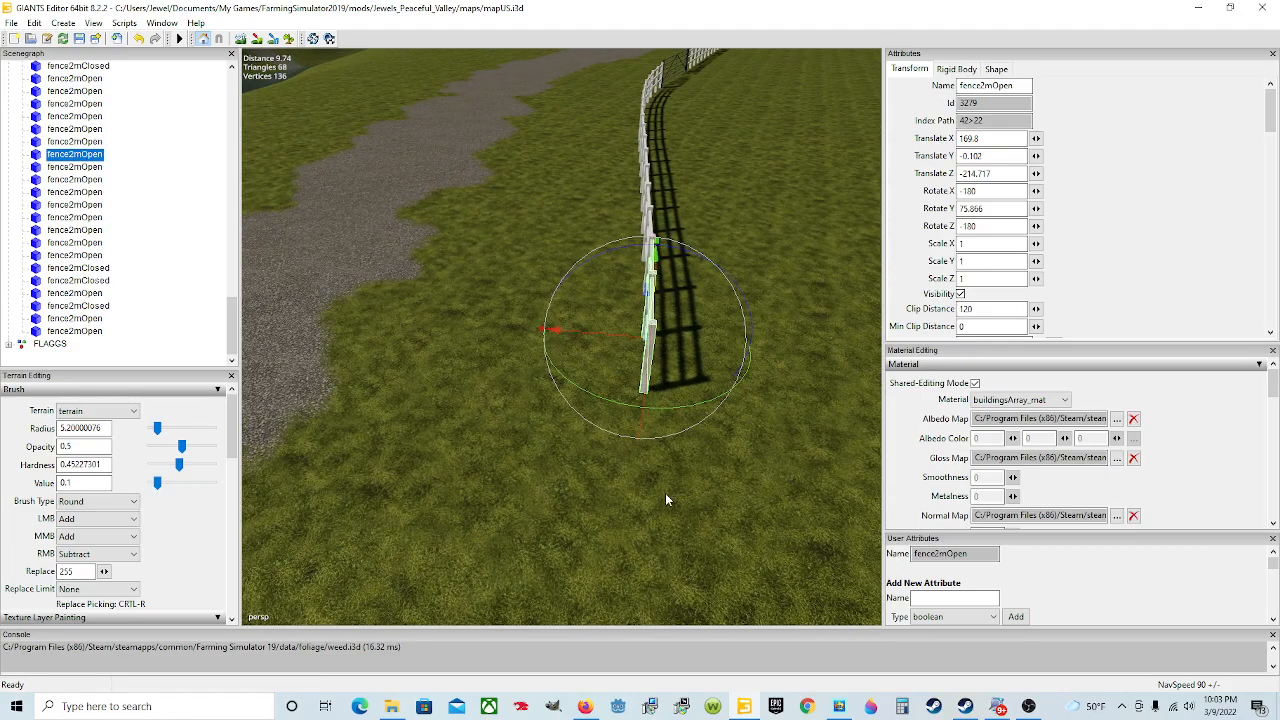
alt+drag(612, 505, 634, 386)
scroll(483, 423, up, 4)
alt+drag(483, 423, 845, 482)
alt+drag(586, 458, 440, 513)
alt+drag(508, 487, 503, 434)
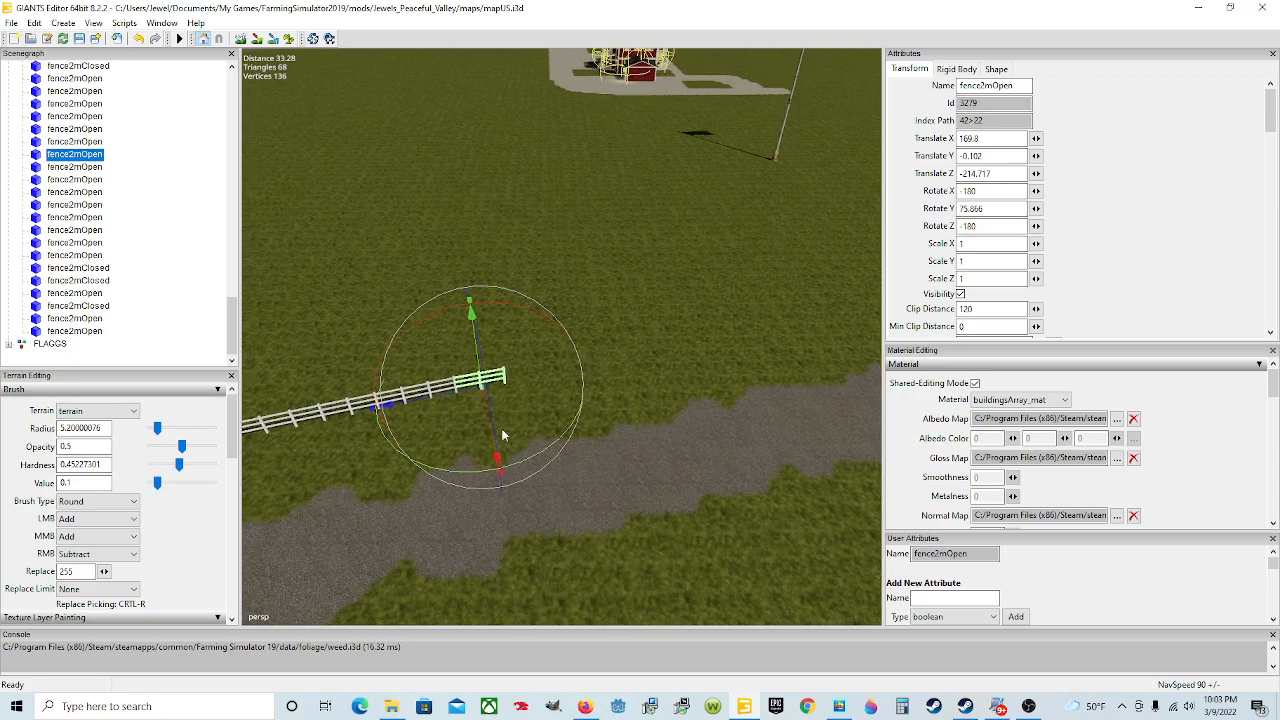
- Add the following unused fence2mOpen piece to the fence end at about Translate X 165.777, Z -213.764, turned to Rotate Y about 76.535
click(98, 168)
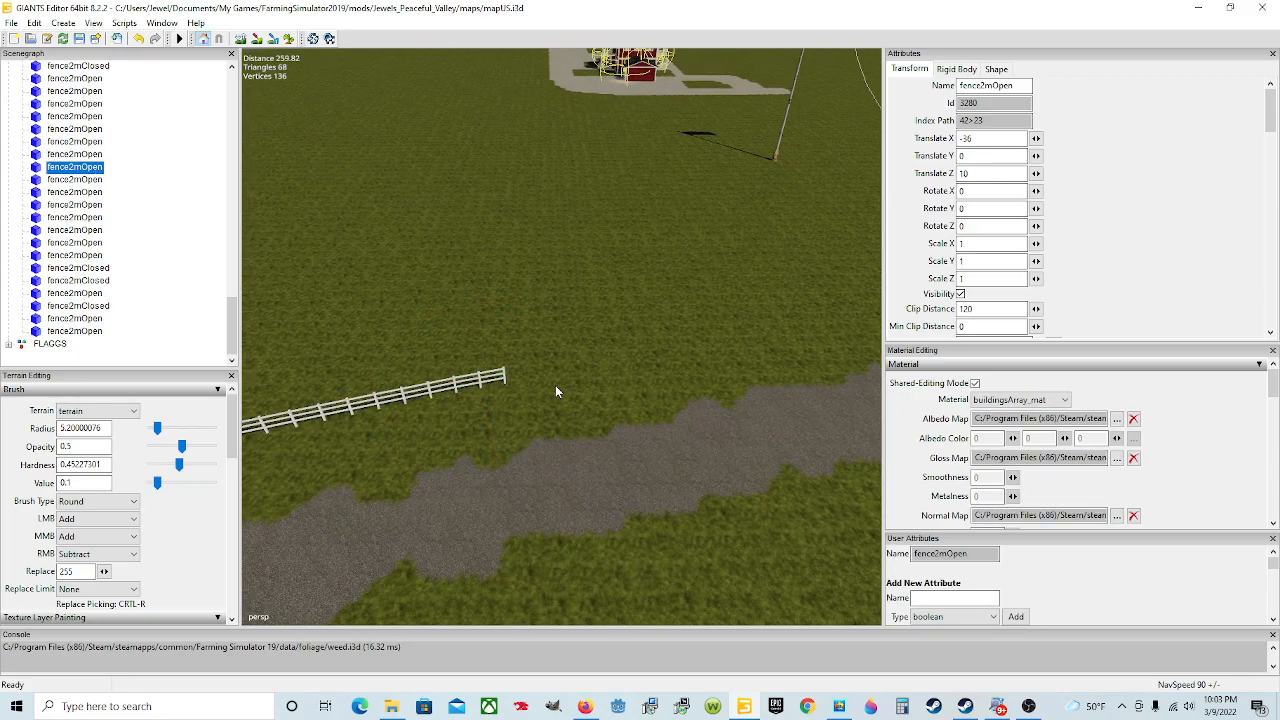
key(ctrl+b)
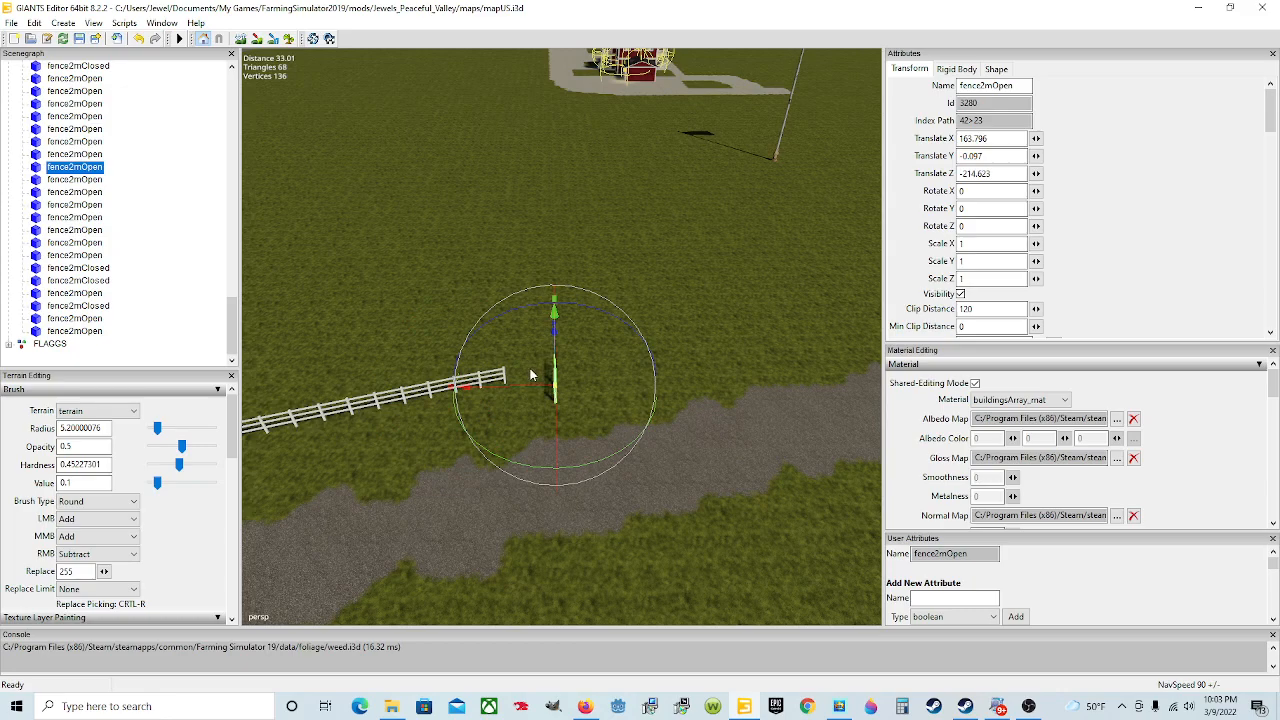
key(ctrl+b)
drag(562, 448, 655, 330)
drag(552, 412, 557, 426)
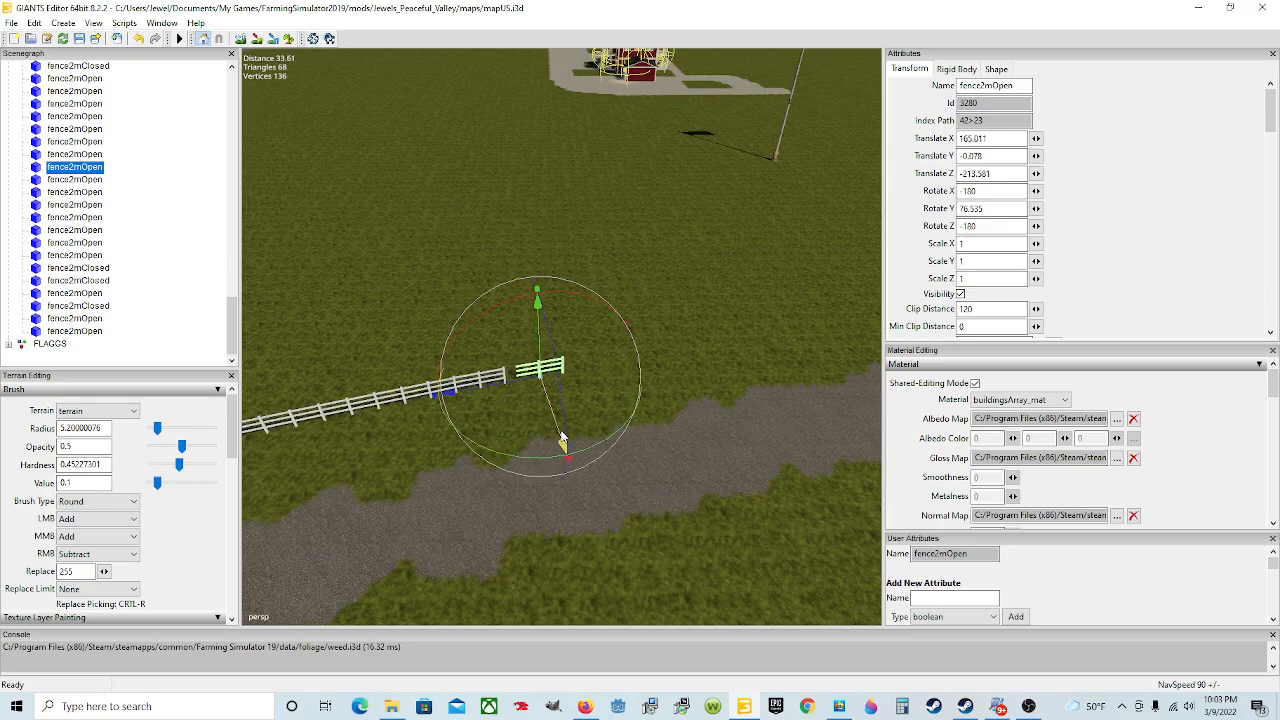
drag(516, 380, 511, 387)
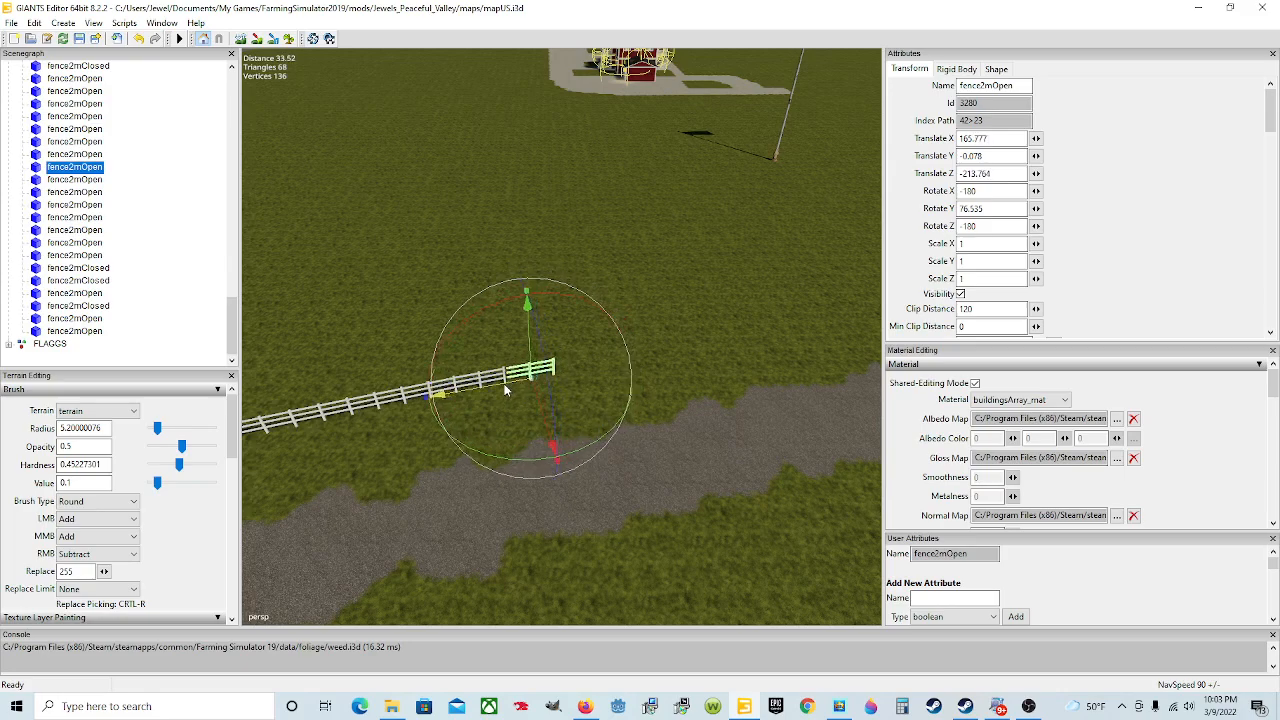
- Align the new end panel with the fence line at about Translate X 165.871, Z -213.83
scroll(510, 387, up, 3)
alt+middle_drag(606, 496, 682, 452)
scroll(642, 386, up, 2)
drag(452, 387, 444, 390)
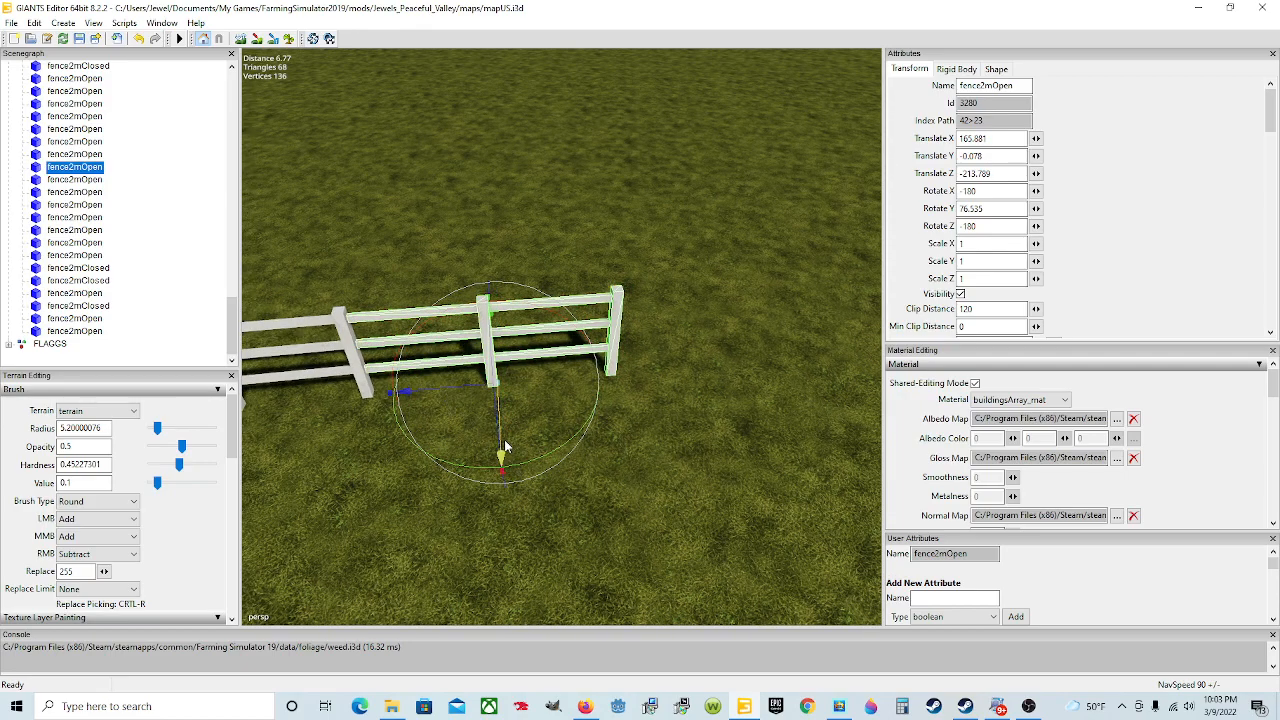
drag(505, 447, 506, 451)
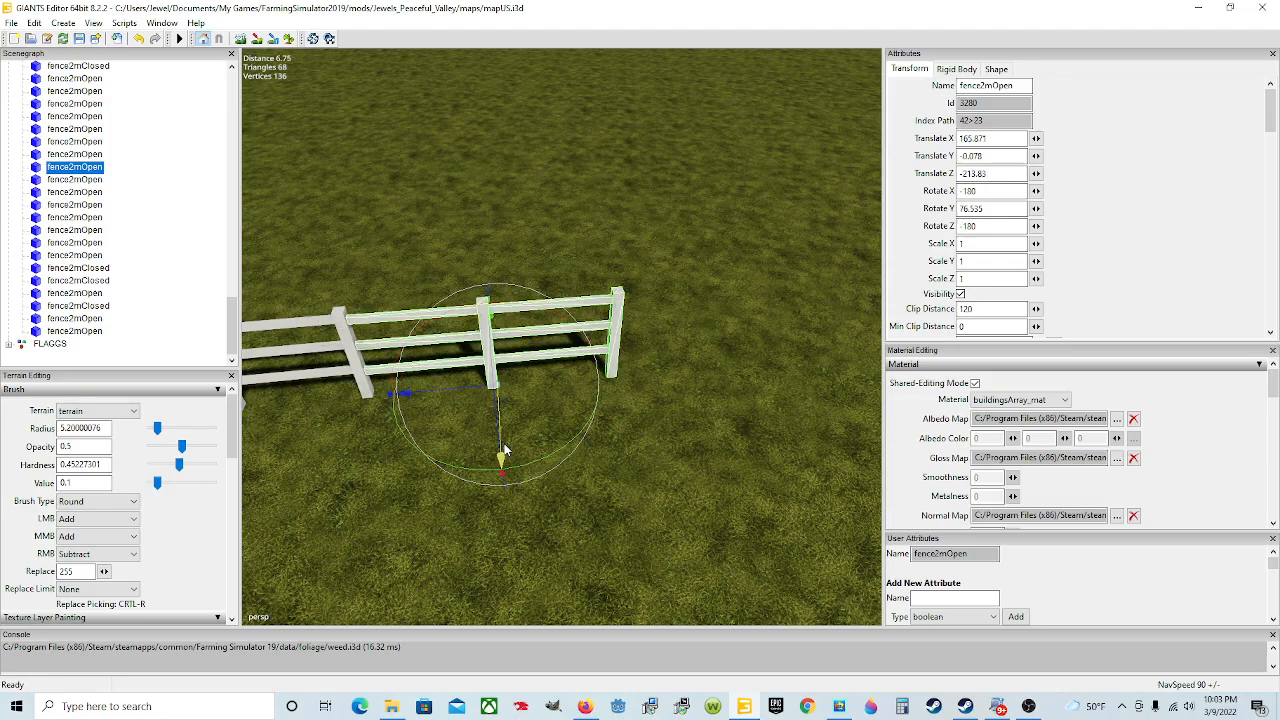
- Fine-tune the end panel's joint to about Translate X 165.94, Z -213.775, and lower it to about Translate Y -0.092
scroll(617, 417, up, 4)
alt+middle_drag(617, 417, 527, 427)
scroll(527, 427, down, 3)
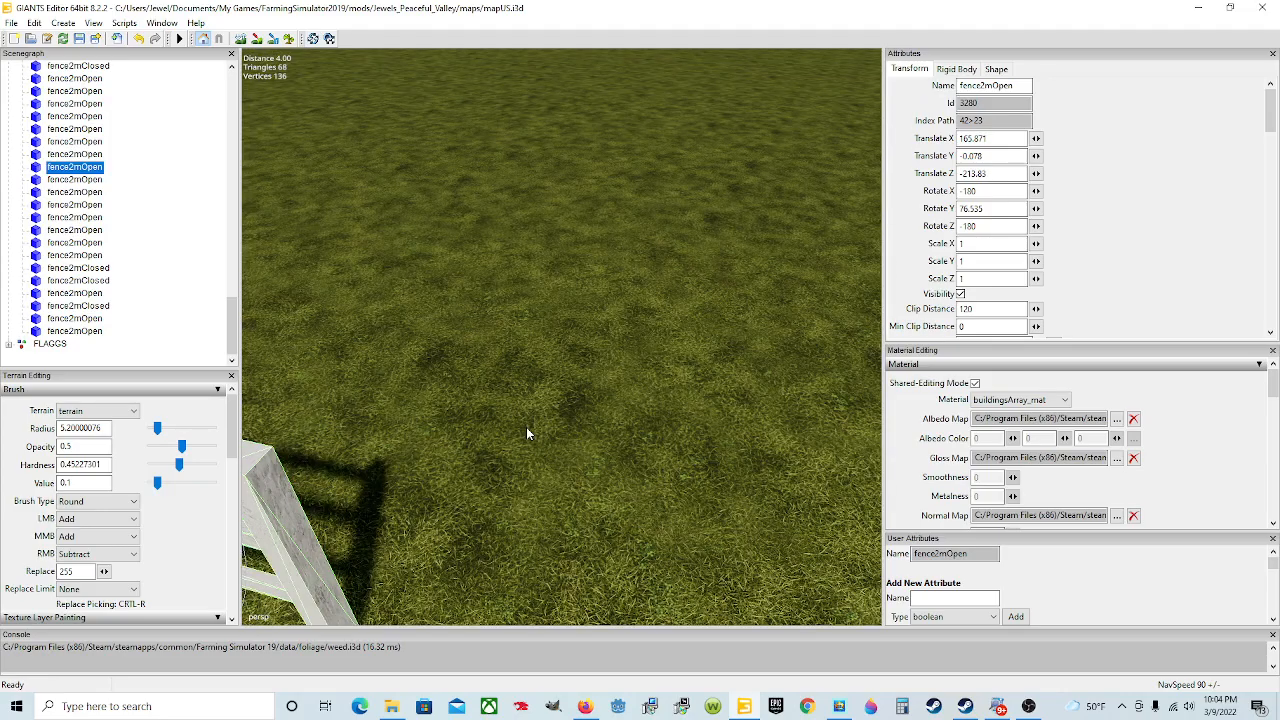
scroll(526, 427, down, 5)
drag(535, 487, 613, 502)
scroll(497, 447, up, 3)
scroll(624, 500, down, 4)
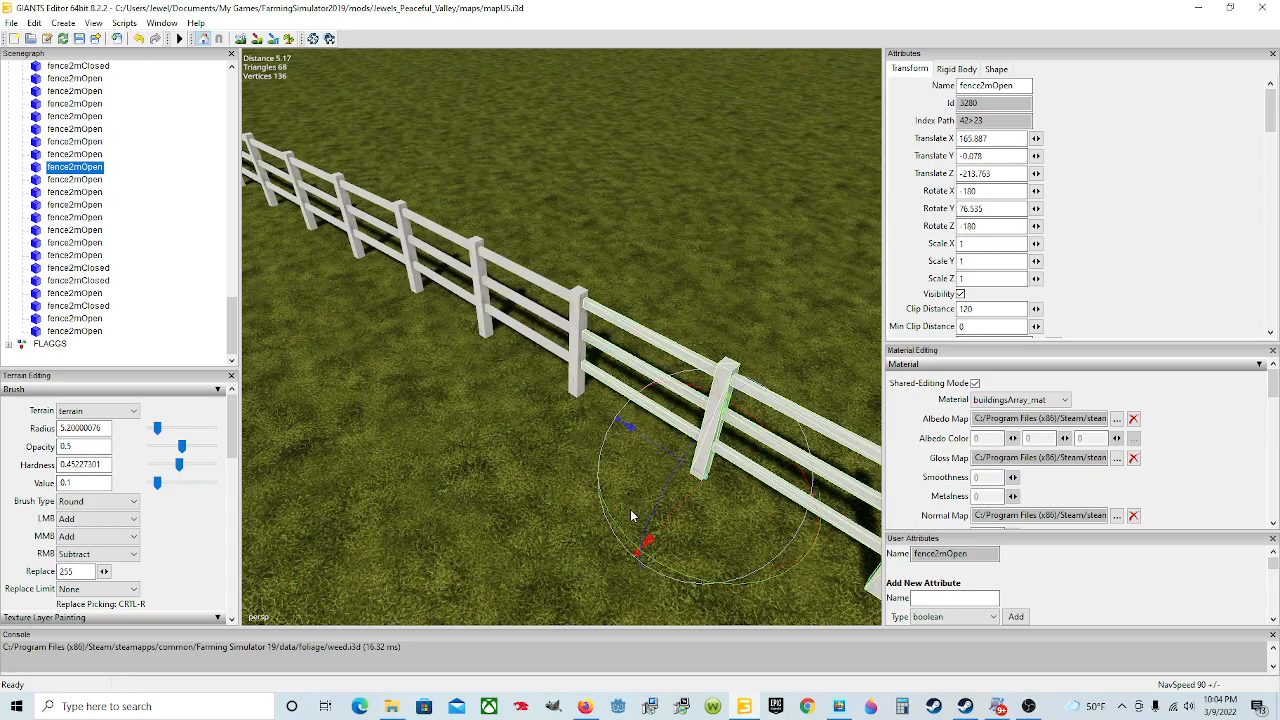
drag(664, 453, 656, 456)
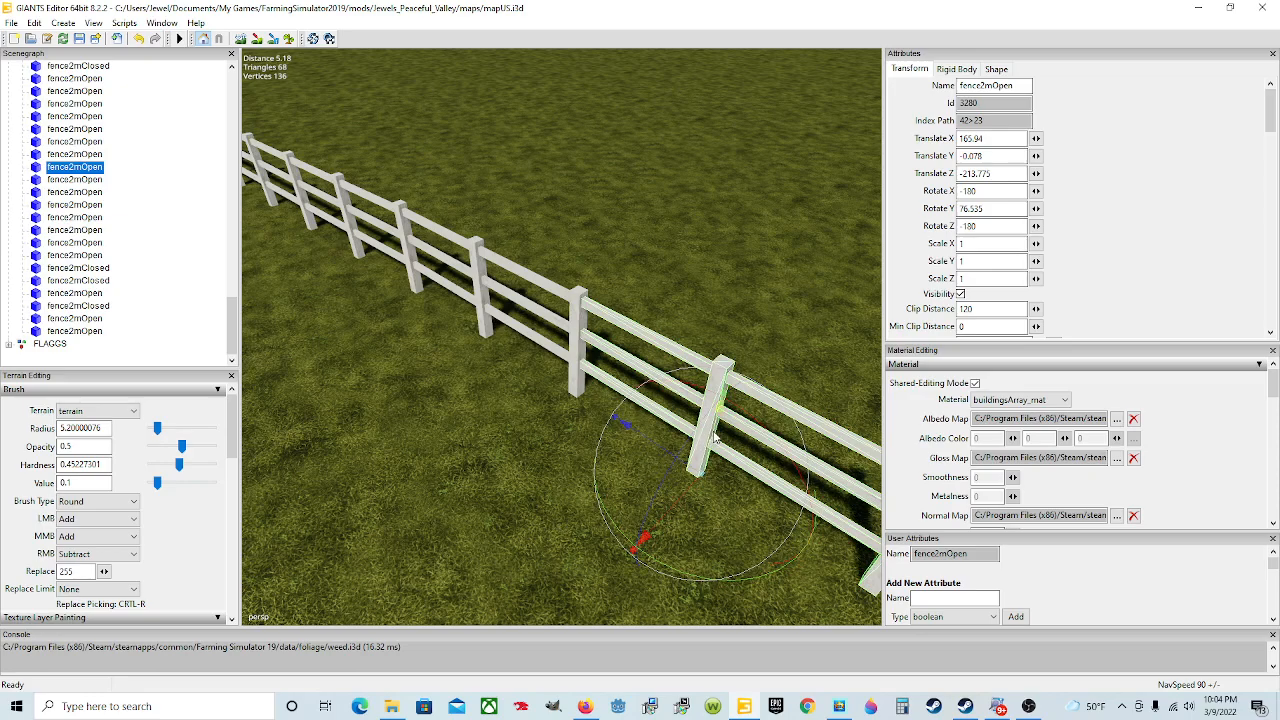
drag(715, 436, 706, 437)
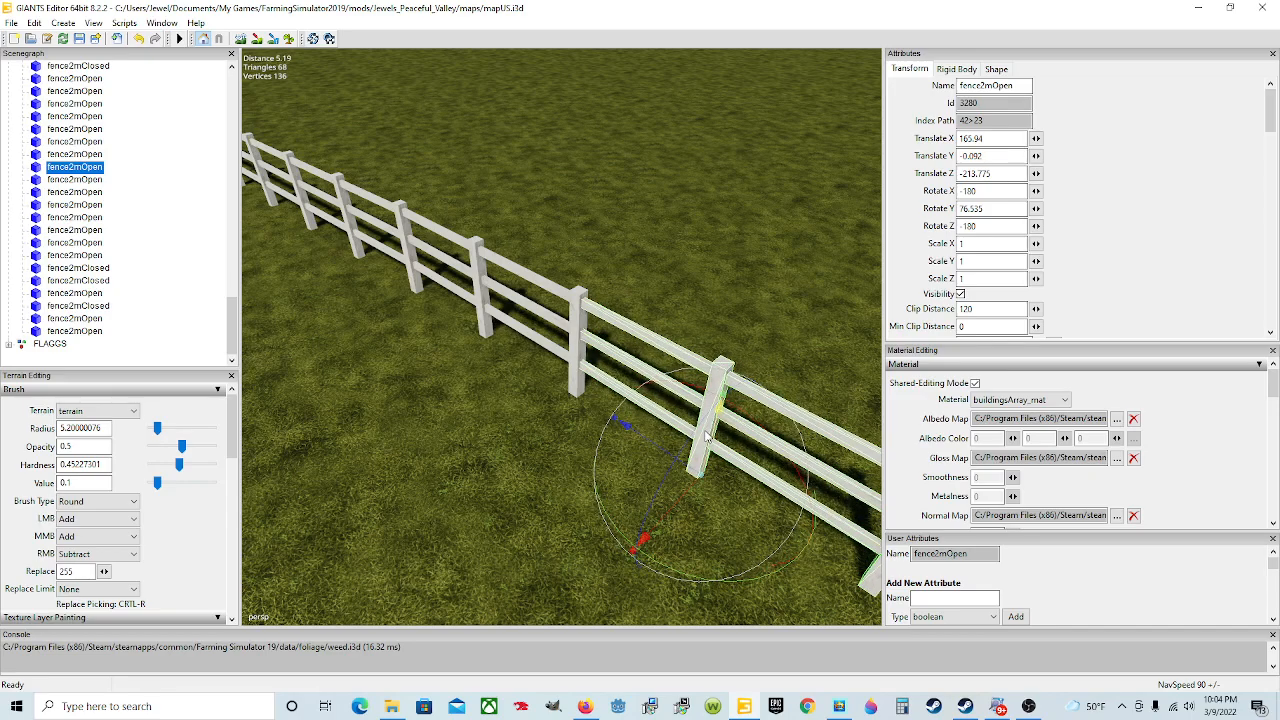
- Add another unused fence2mOpen piece to the fence end at about Translate X 161.976, Z -212.856, turned to Rotate Y about 72.887
alt+drag(572, 492, 656, 491)
scroll(629, 500, down, 4)
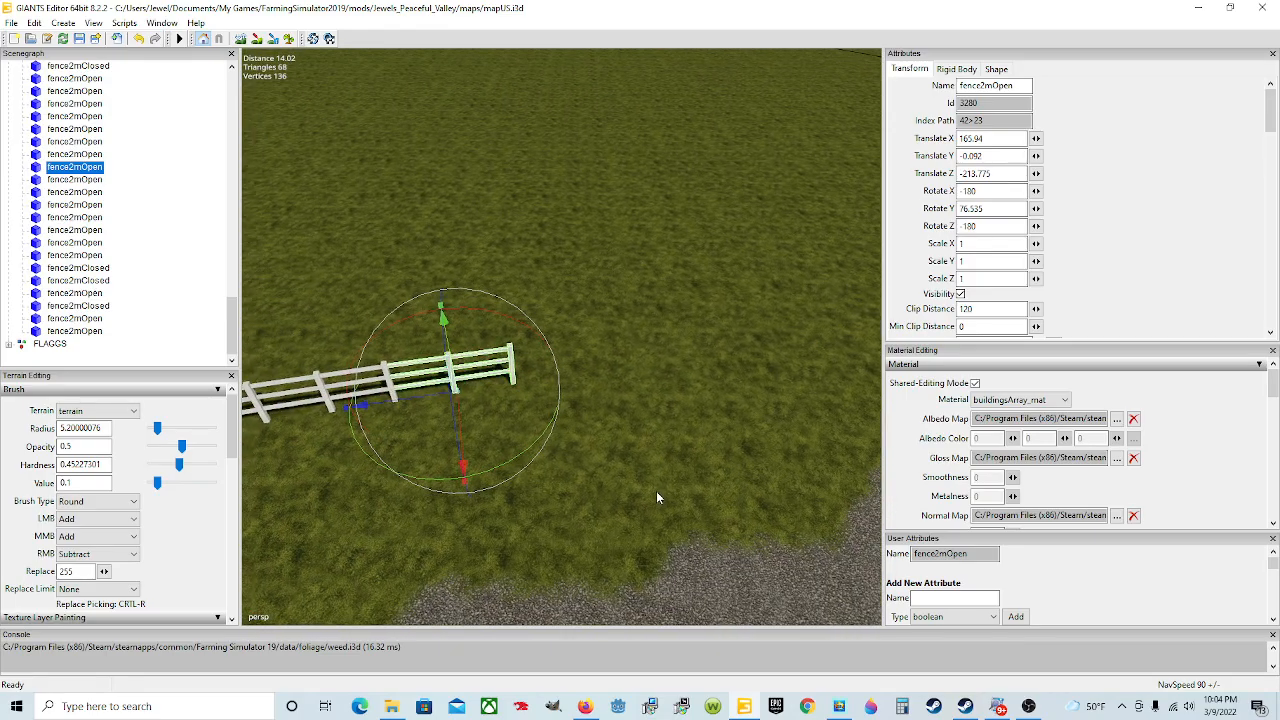
click(93, 181)
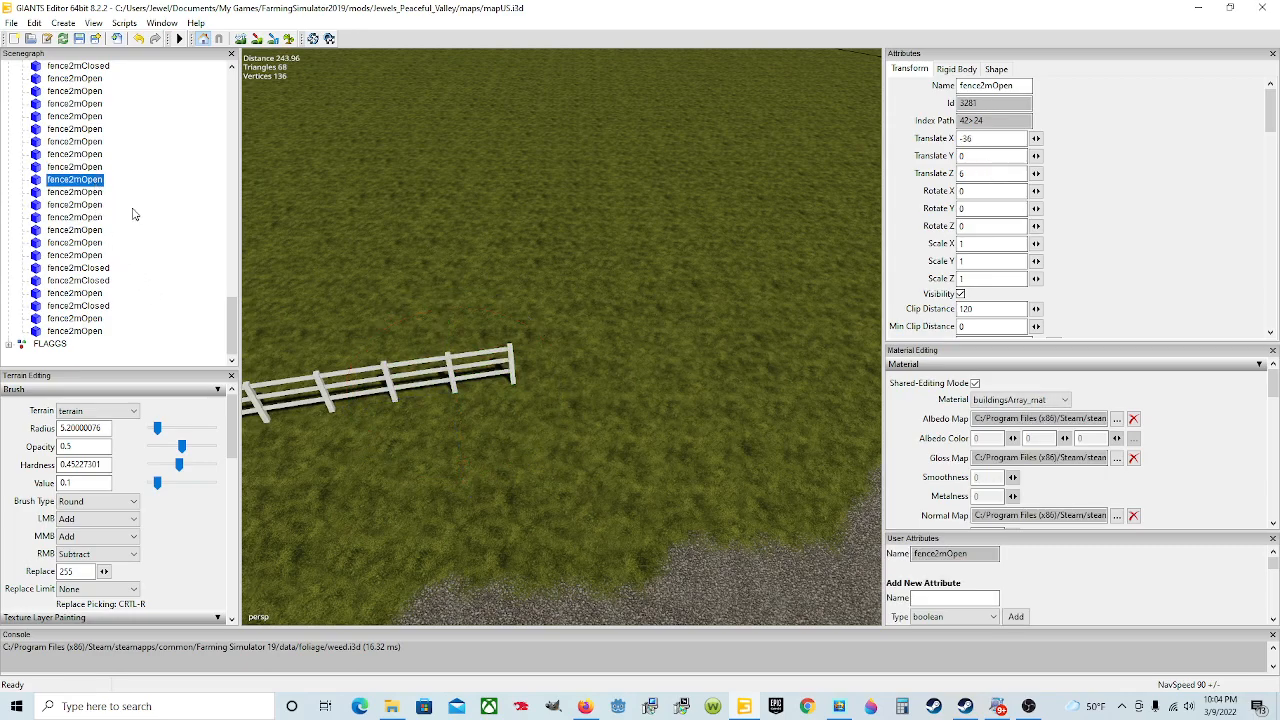
key(ctrl+b)
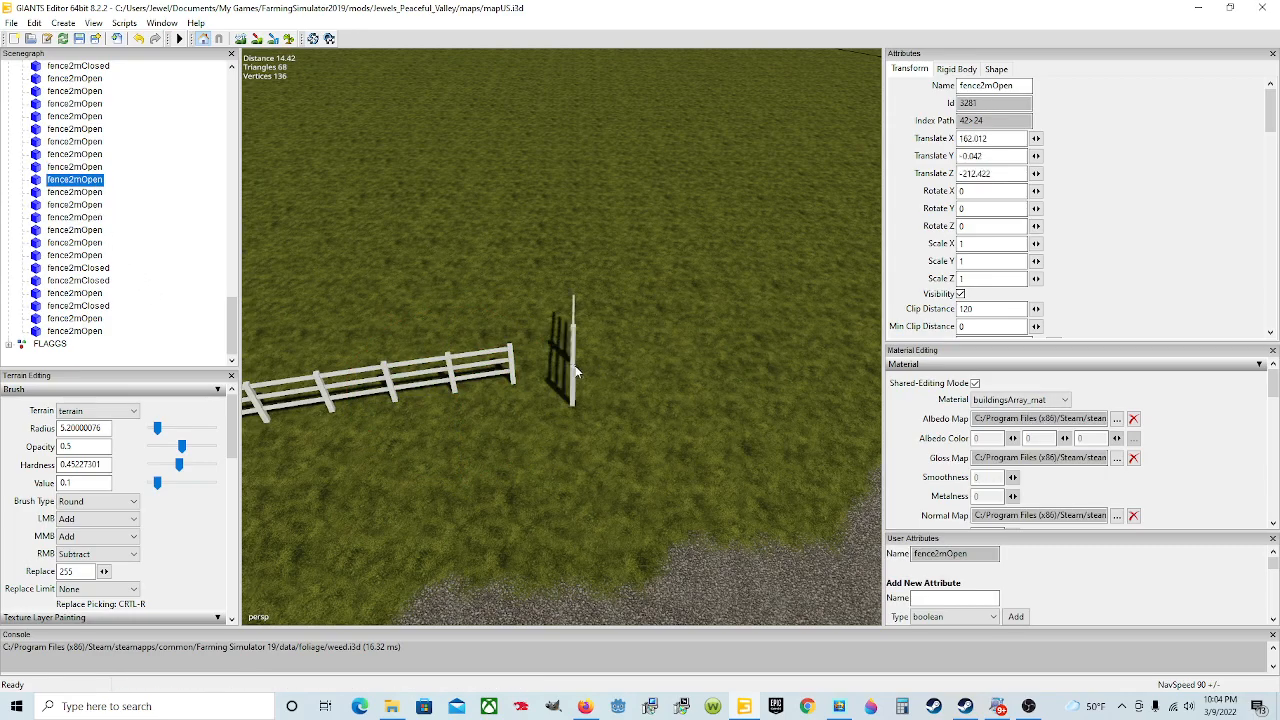
click(598, 358)
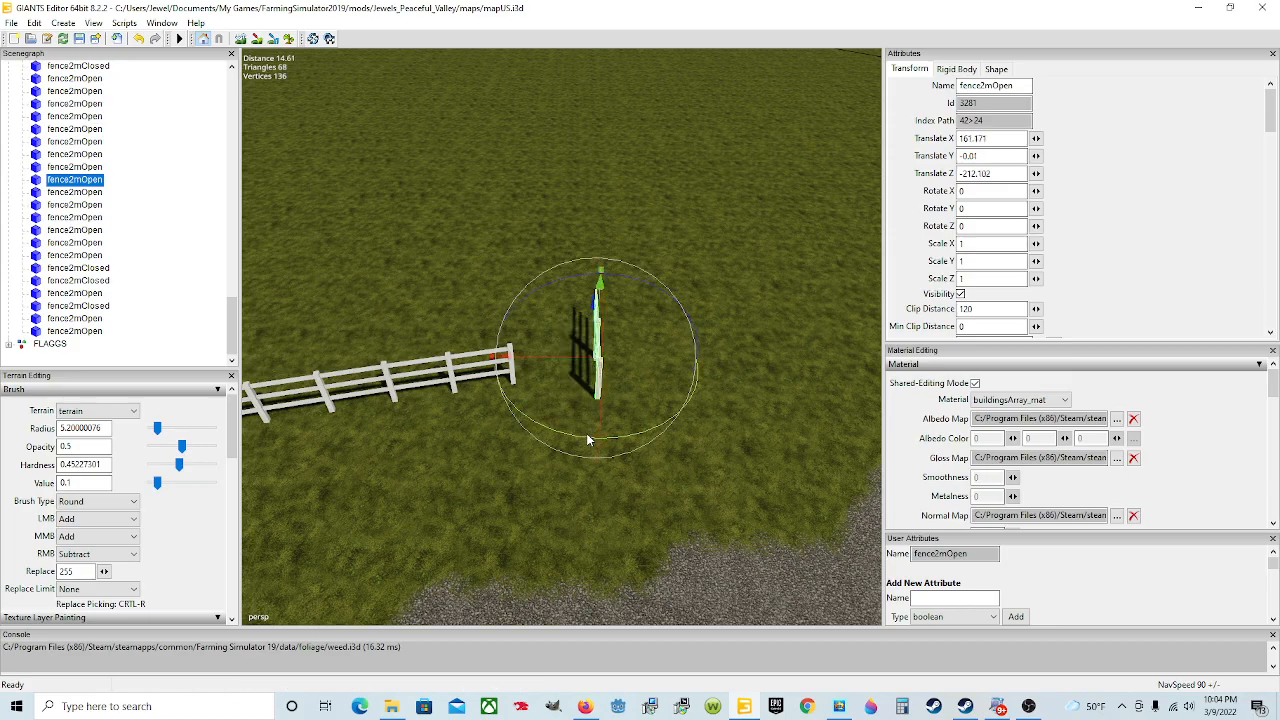
mouse_move(587, 437)
mouse_down()
mouse_move(665, 392)
mouse_move(578, 355)
mouse_move(546, 385)
mouse_move(597, 419)
mouse_up()
- Shift the new panel sideways to about Translate X 162.018, Z -212.719, and lower it to about Translate Y -0.079
scroll(588, 419, up, 5)
scroll(587, 417, up, 4)
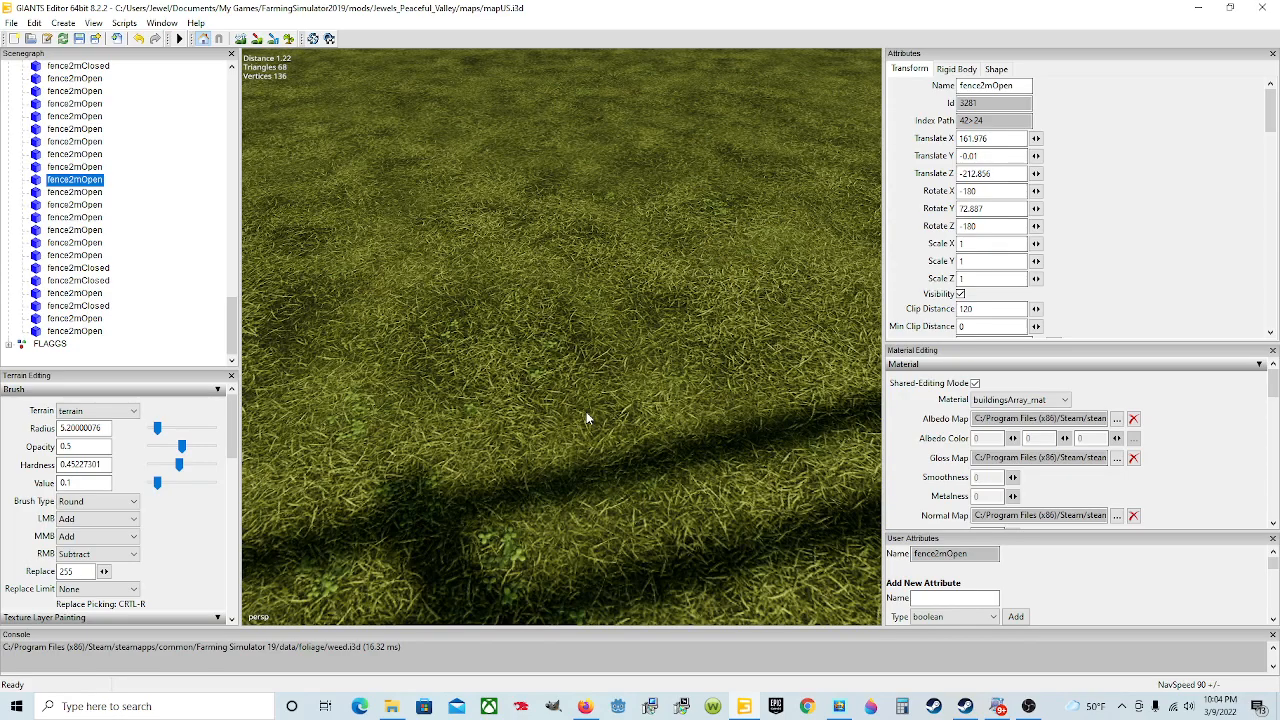
scroll(632, 395, down, 4)
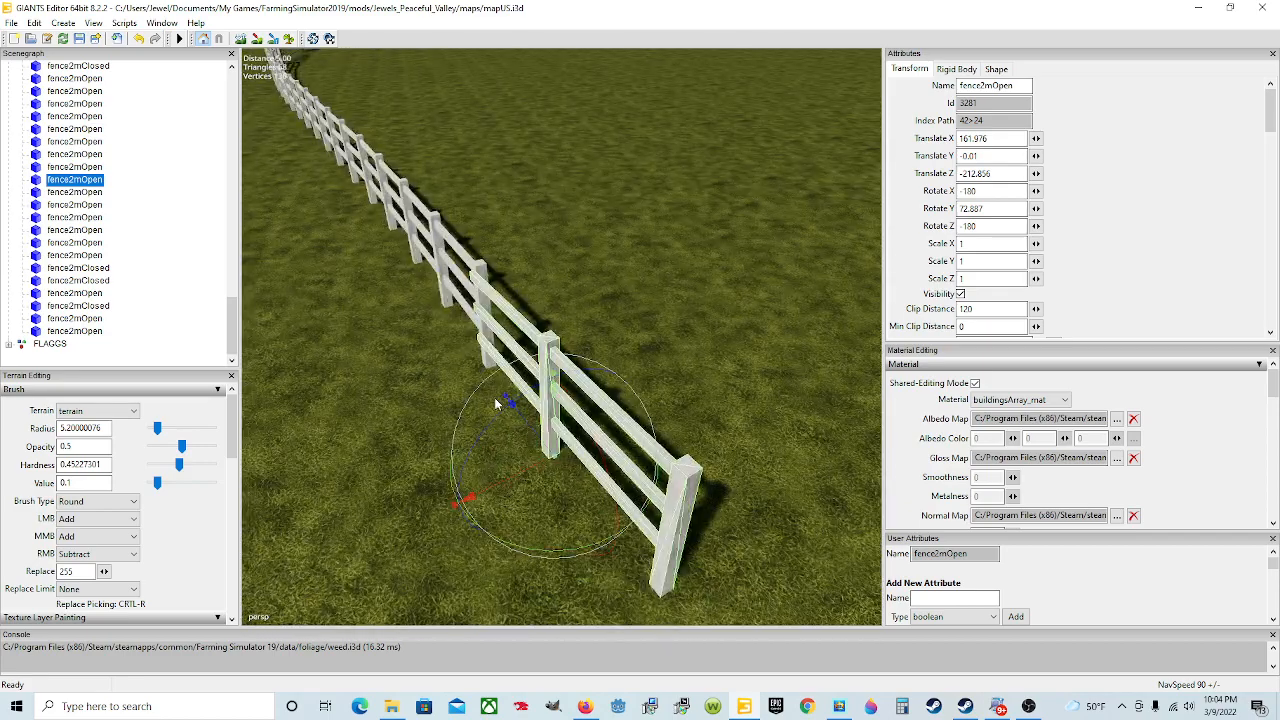
drag(506, 479, 520, 477)
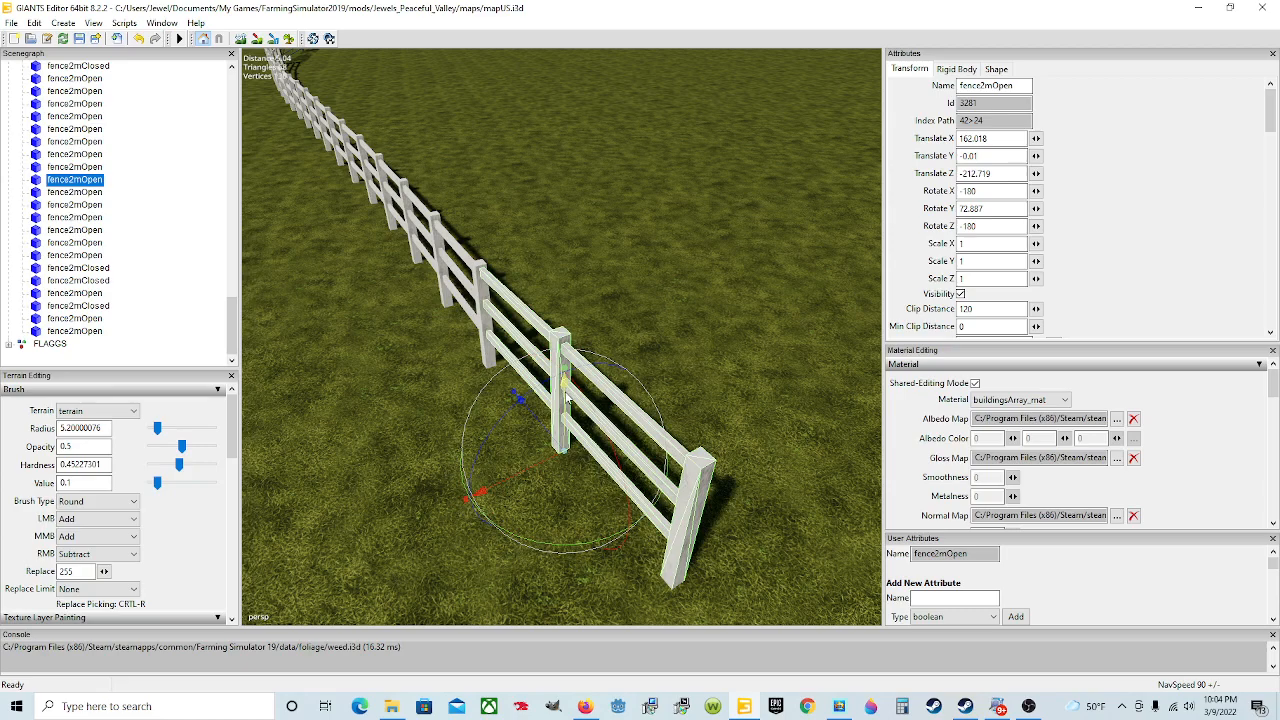
drag(566, 398, 568, 405)
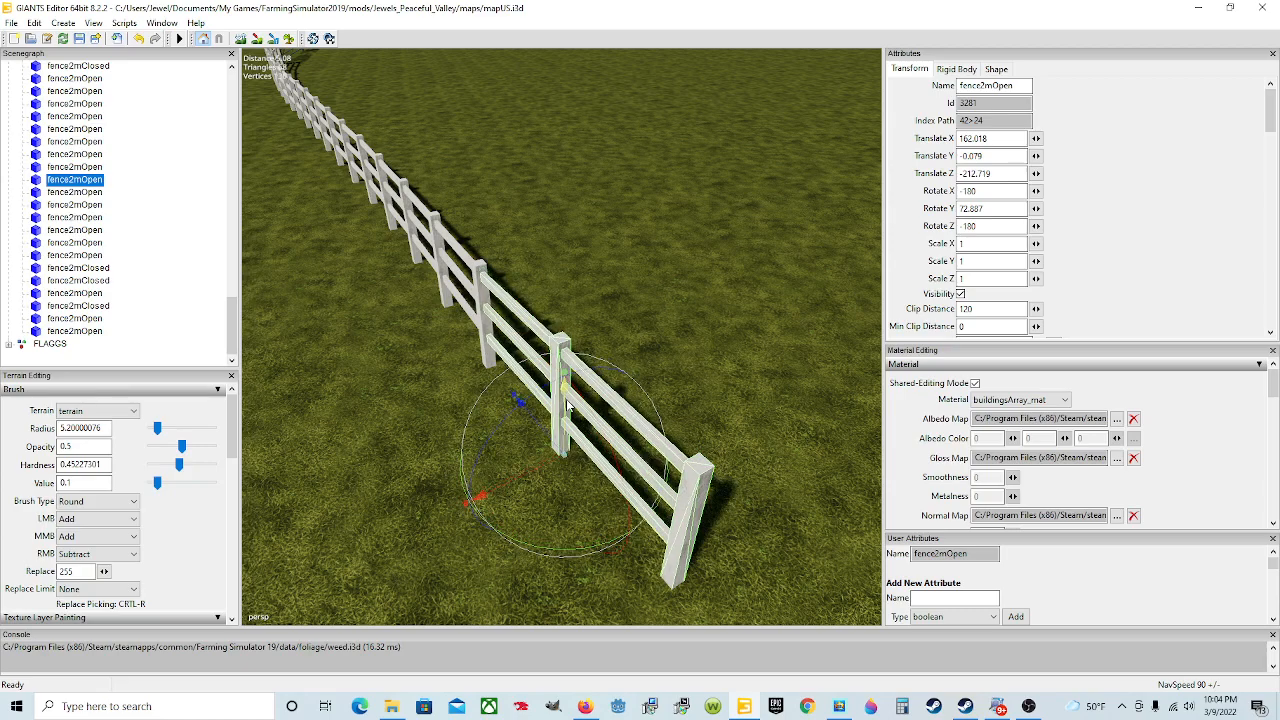
- Straighten the end panel along the fence line to Rotate Y about 77.706 and Translate X 161.976, Z -212.886
scroll(566, 399, up, 5)
right_drag(532, 396, 475, 363)
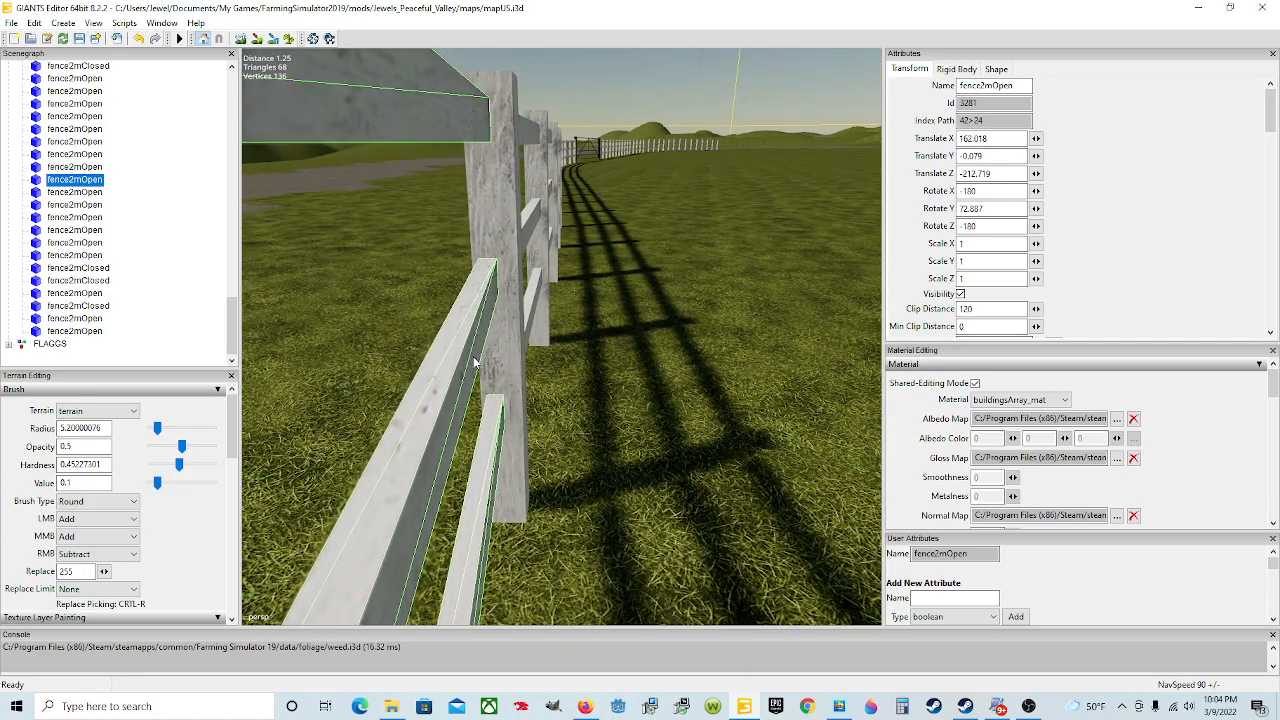
scroll(476, 364, down, 5)
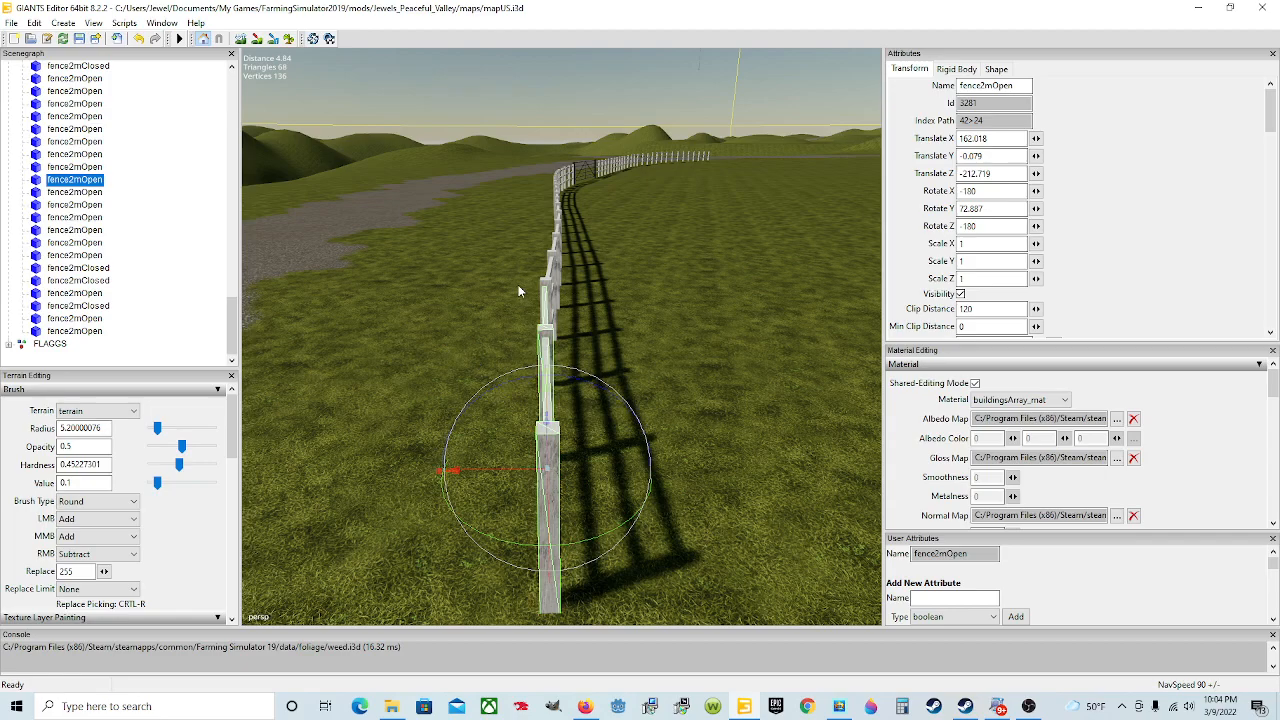
right_drag(585, 476, 538, 434)
scroll(422, 388, up, 3)
scroll(457, 428, down, 5)
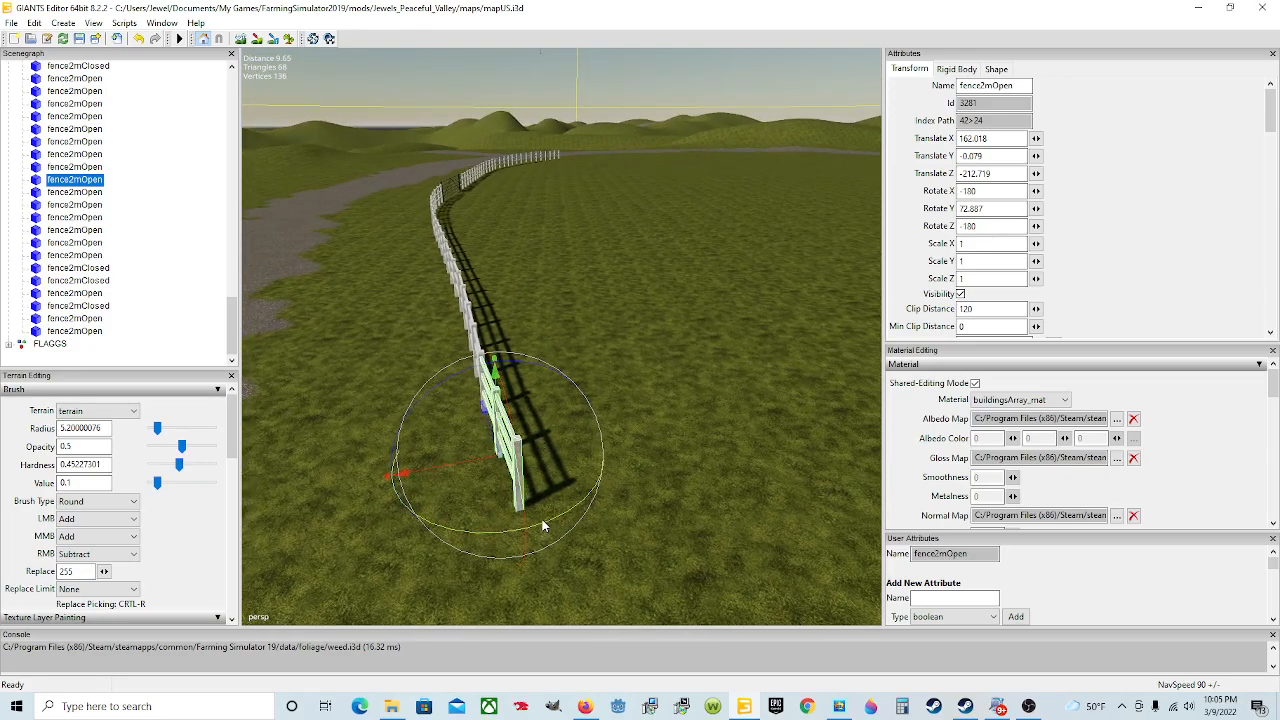
drag(541, 528, 538, 530)
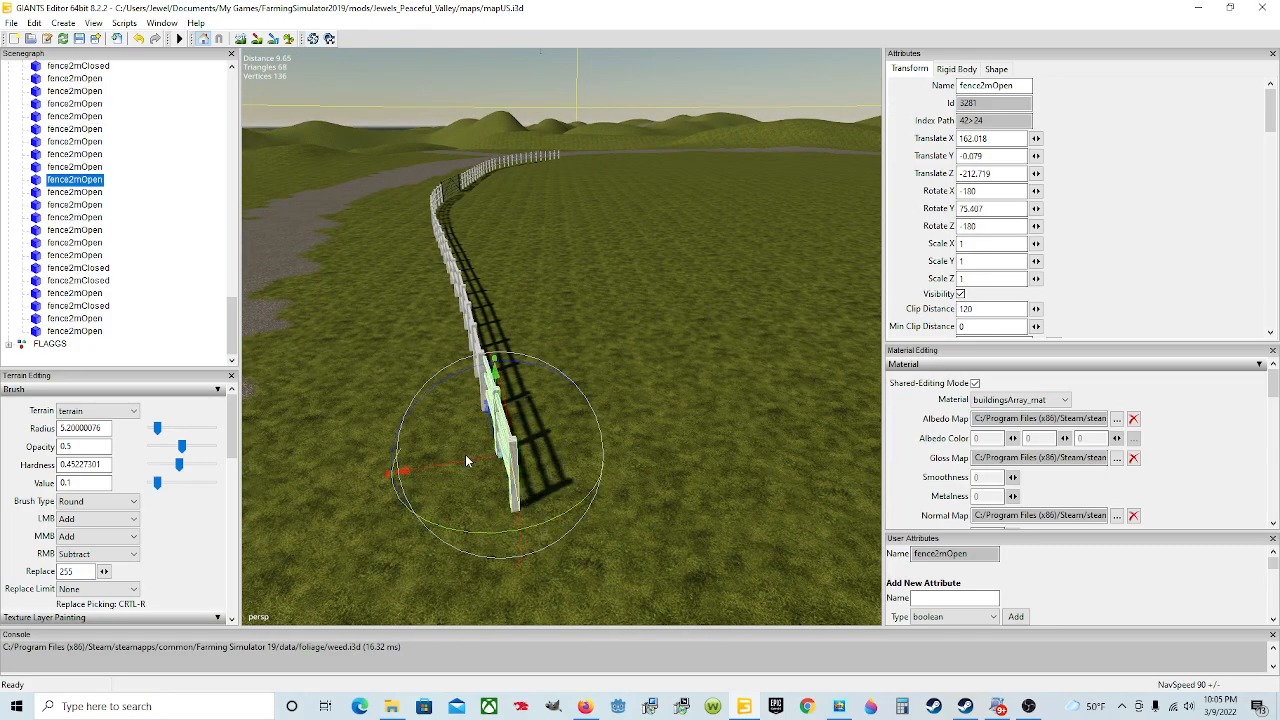
drag(464, 457, 457, 460)
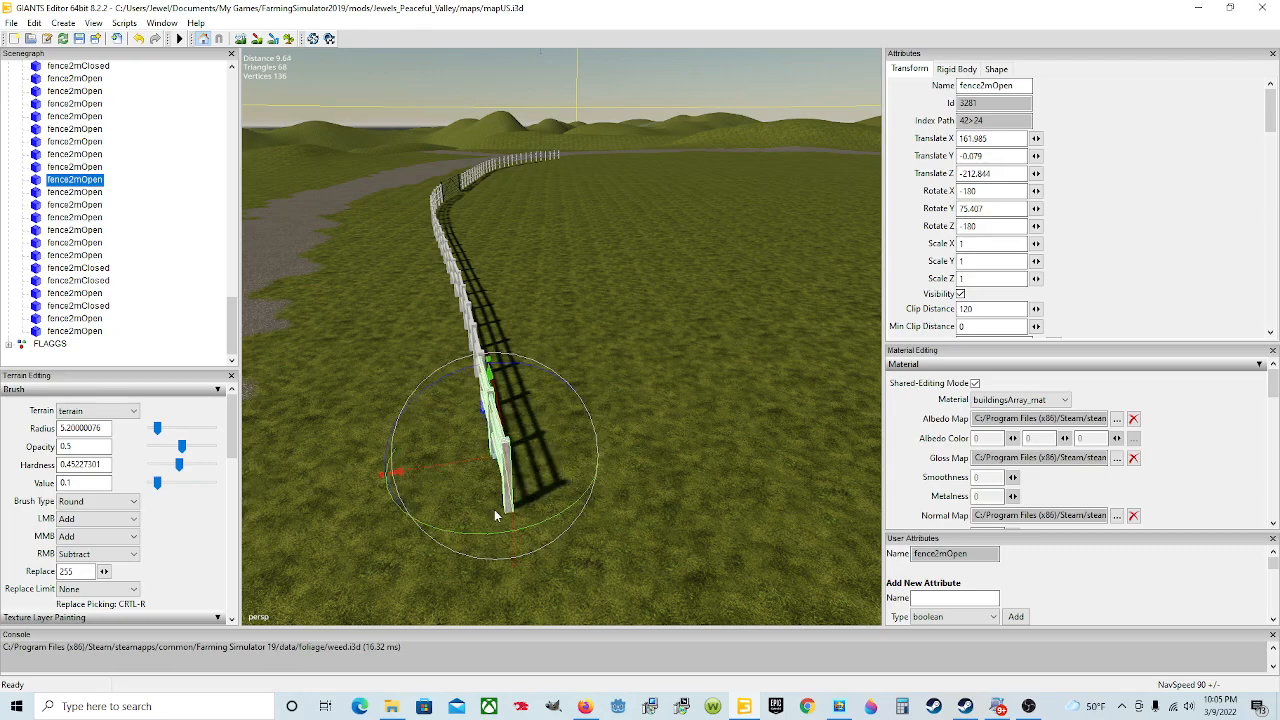
drag(498, 533, 500, 535)
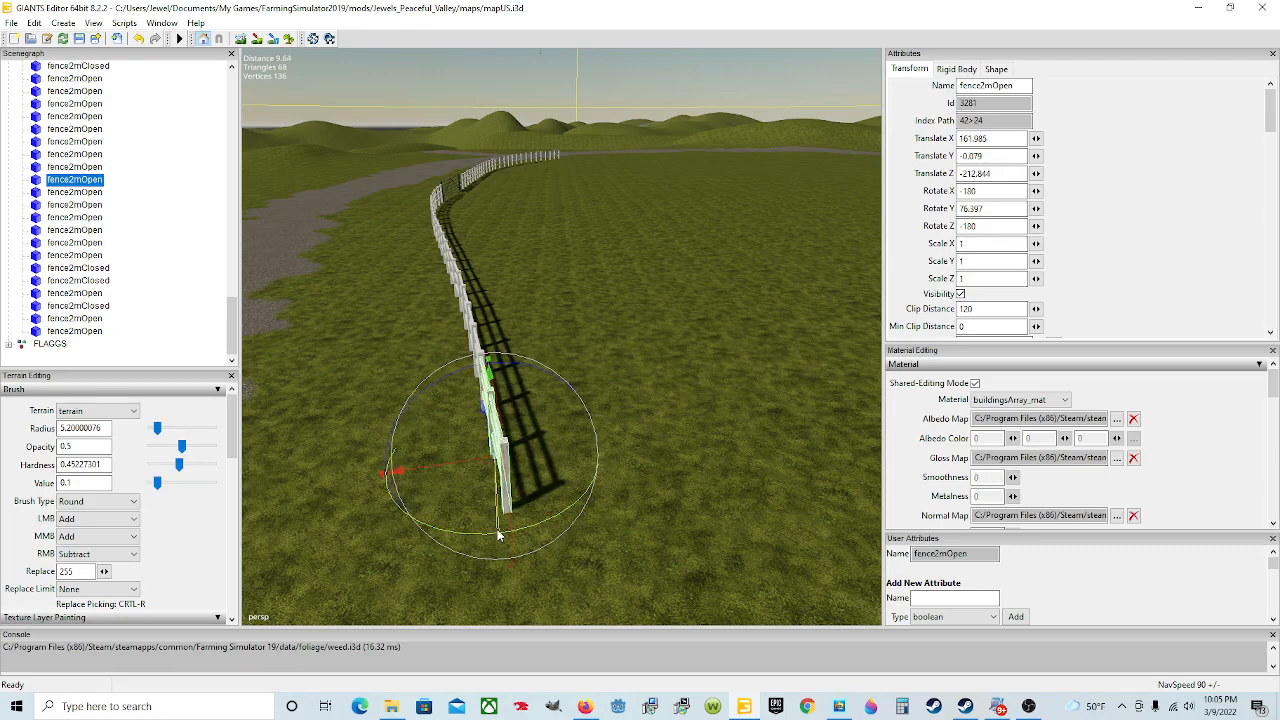
drag(470, 464, 472, 465)
drag(500, 535, 500, 528)
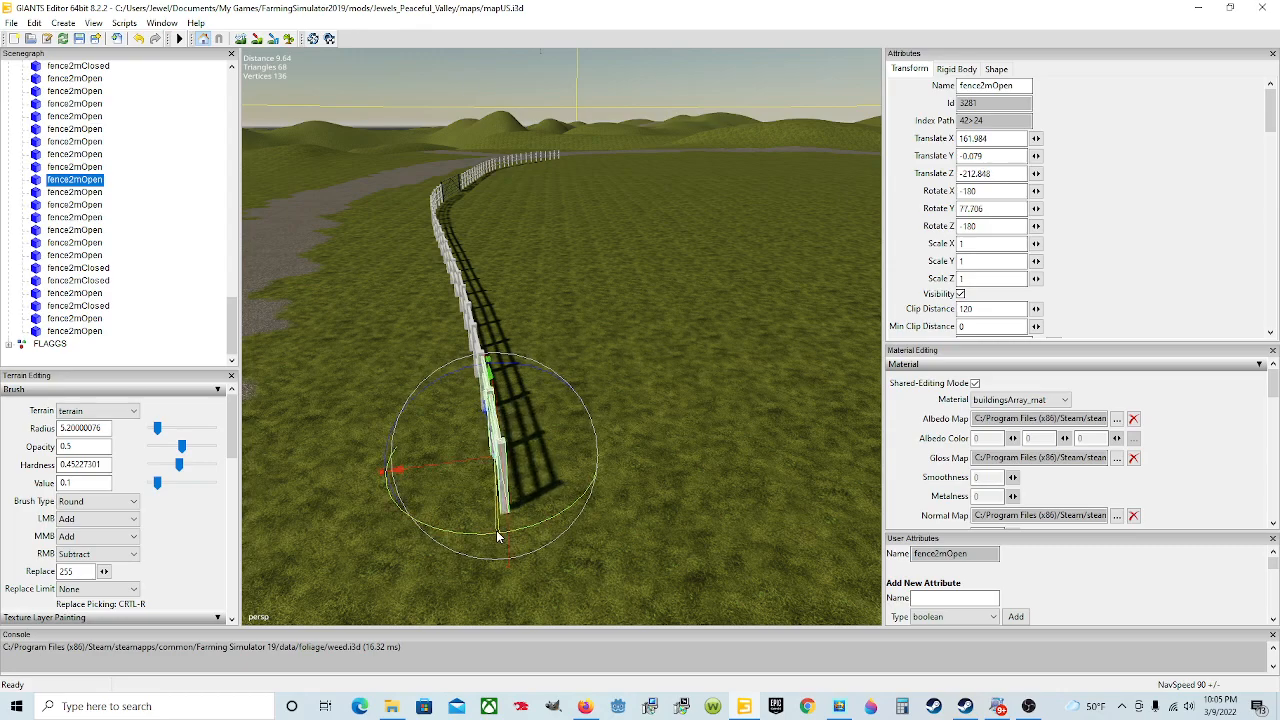
drag(480, 469, 476, 436)
- Close the end panel's gap at about Translate X 162.055, Z -212.903, and raise it to about Translate Y -0.068
alt+drag(494, 484, 488, 532)
alt+drag(452, 478, 629, 541)
scroll(429, 440, up, 2)
scroll(712, 503, down, 3)
scroll(640, 470, up, 3)
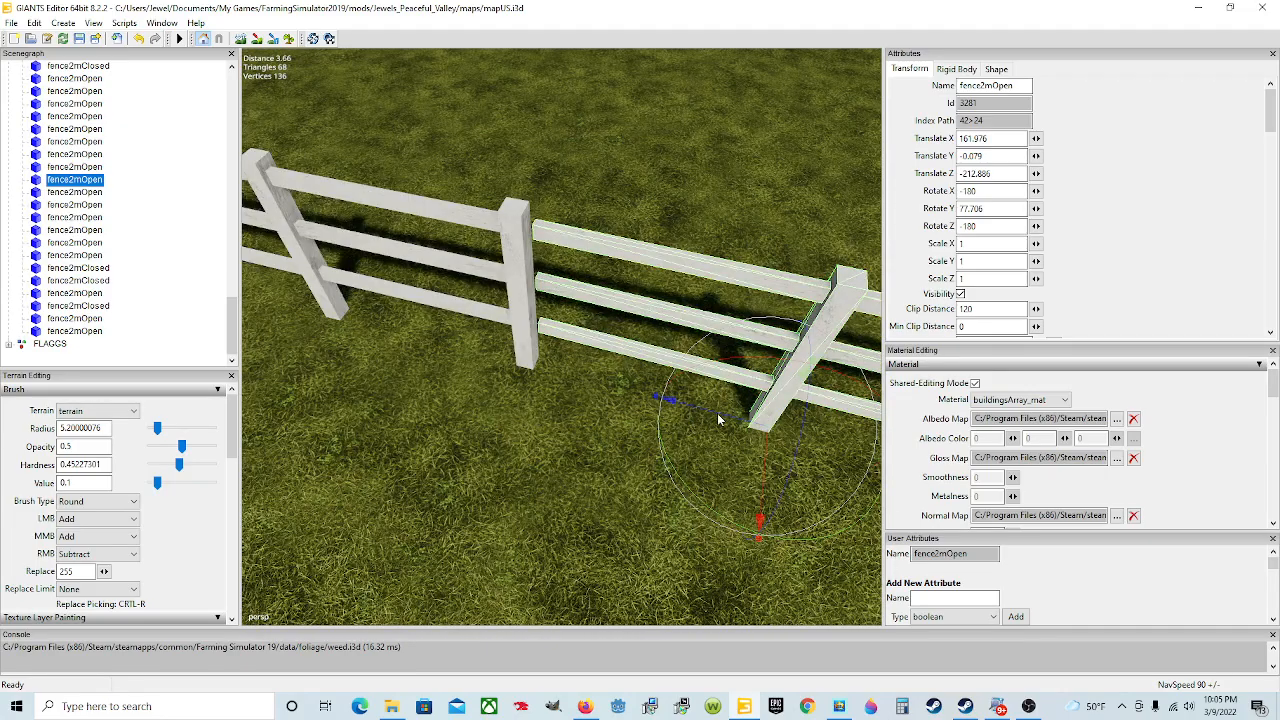
drag(731, 422, 716, 427)
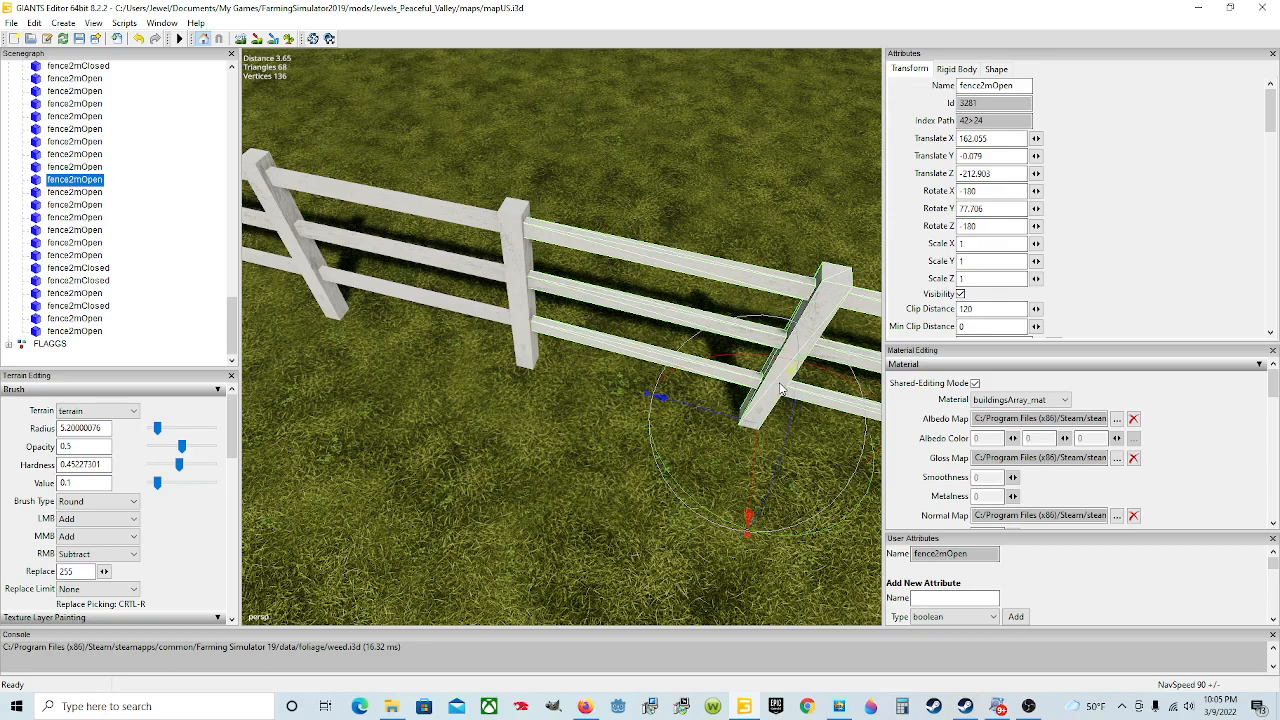
drag(784, 389, 771, 379)
- Add the next unused fence2mOpen piece to the fence end at about Translate X 158.144, Z -211.993, turned to Rotate Y about 75.551
alt+drag(510, 490, 513, 345)
scroll(637, 438, down, 4)
scroll(690, 423, up, 3)
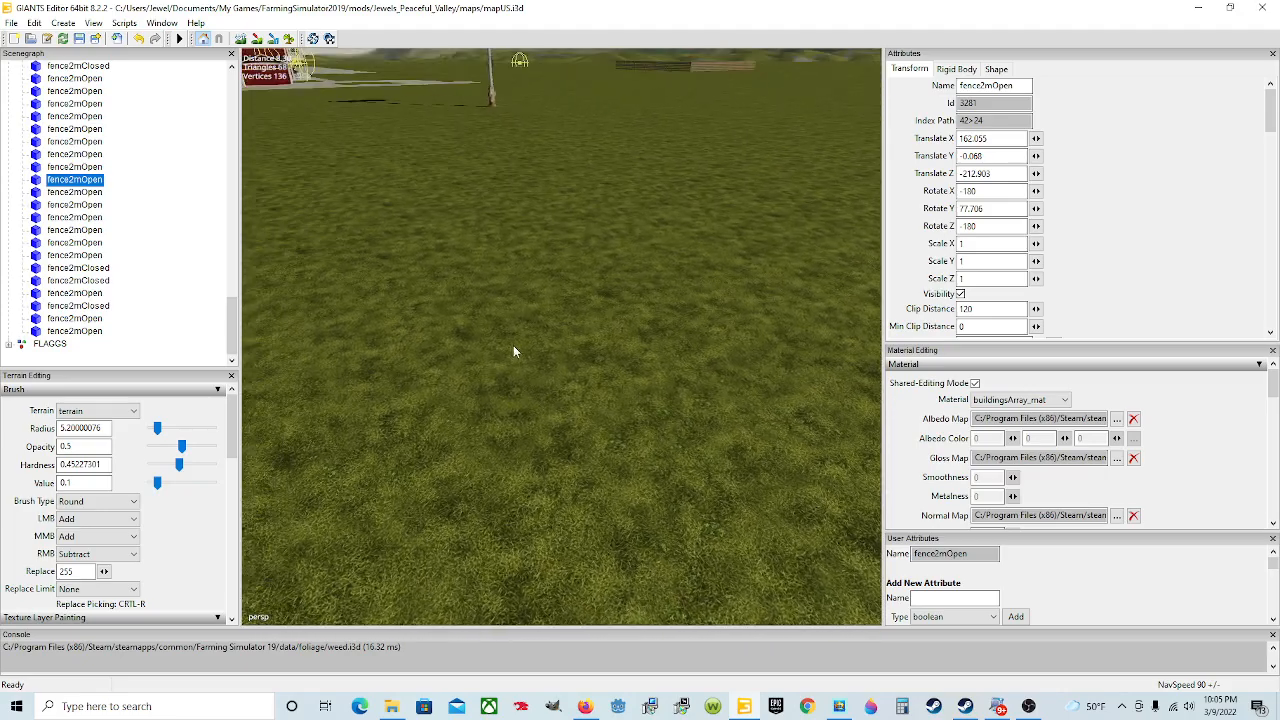
click(82, 194)
mouse_move(497, 298)
alt+mouse_down()
mouse_move(555, 391)
mouse_move(482, 315)
alt+mouse_up()
scroll(547, 392, down, 5)
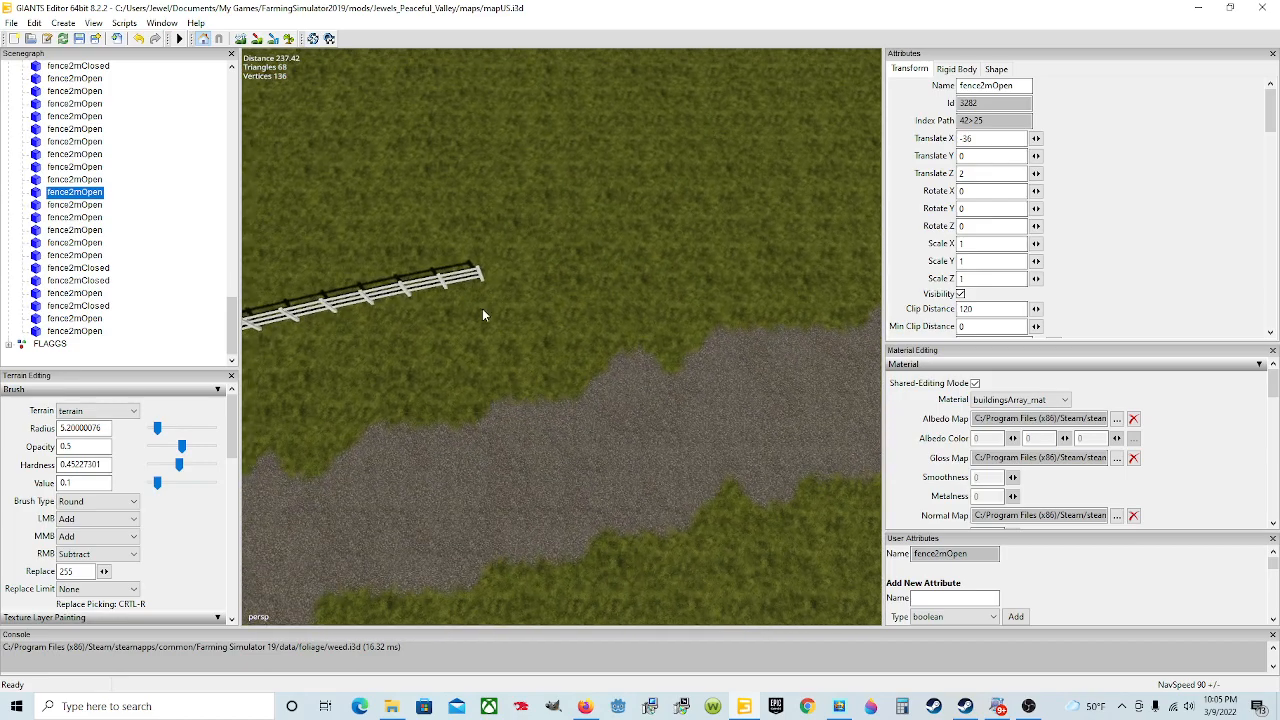
key(ctrl+shift+t)
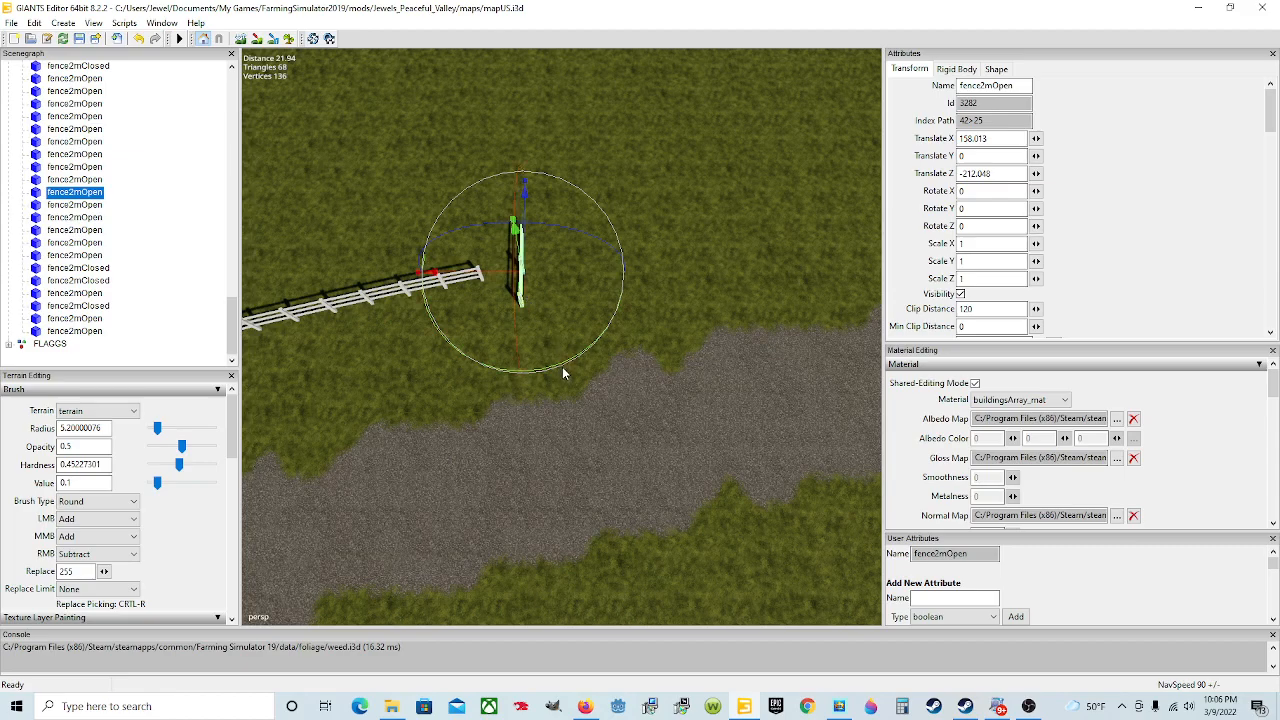
drag(559, 369, 585, 212)
drag(501, 278, 495, 285)
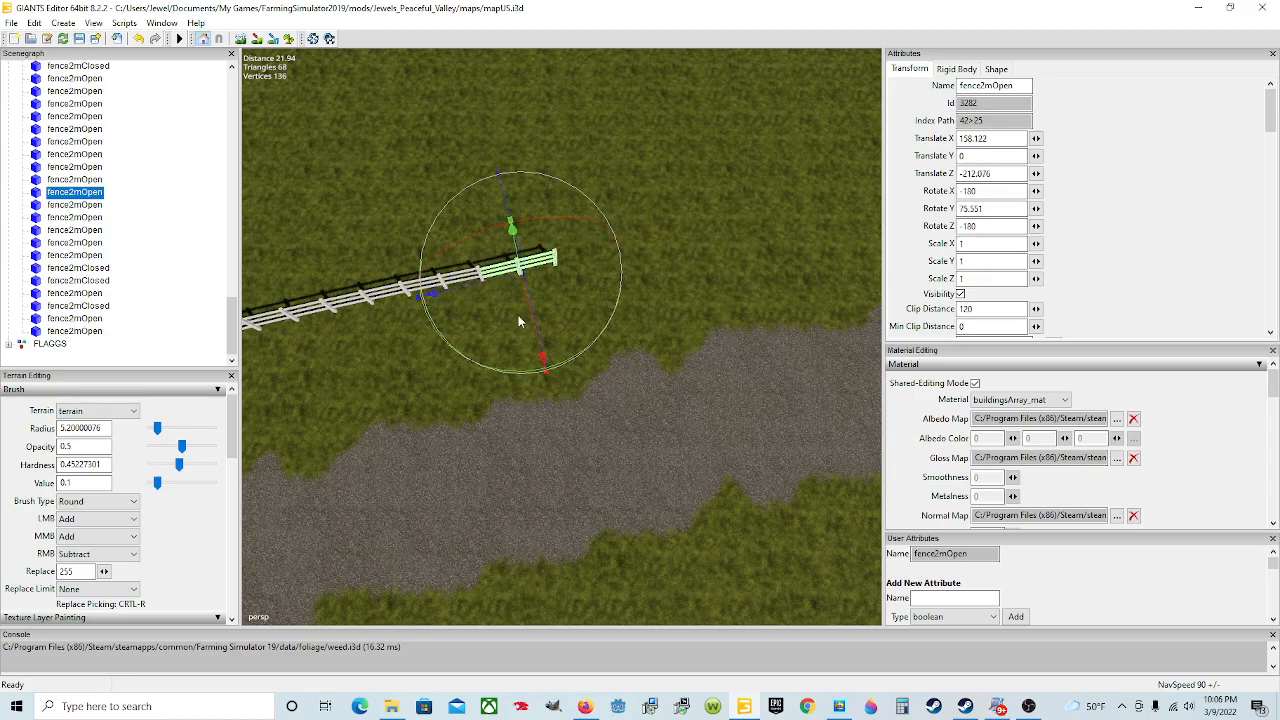
drag(535, 327, 531, 329)
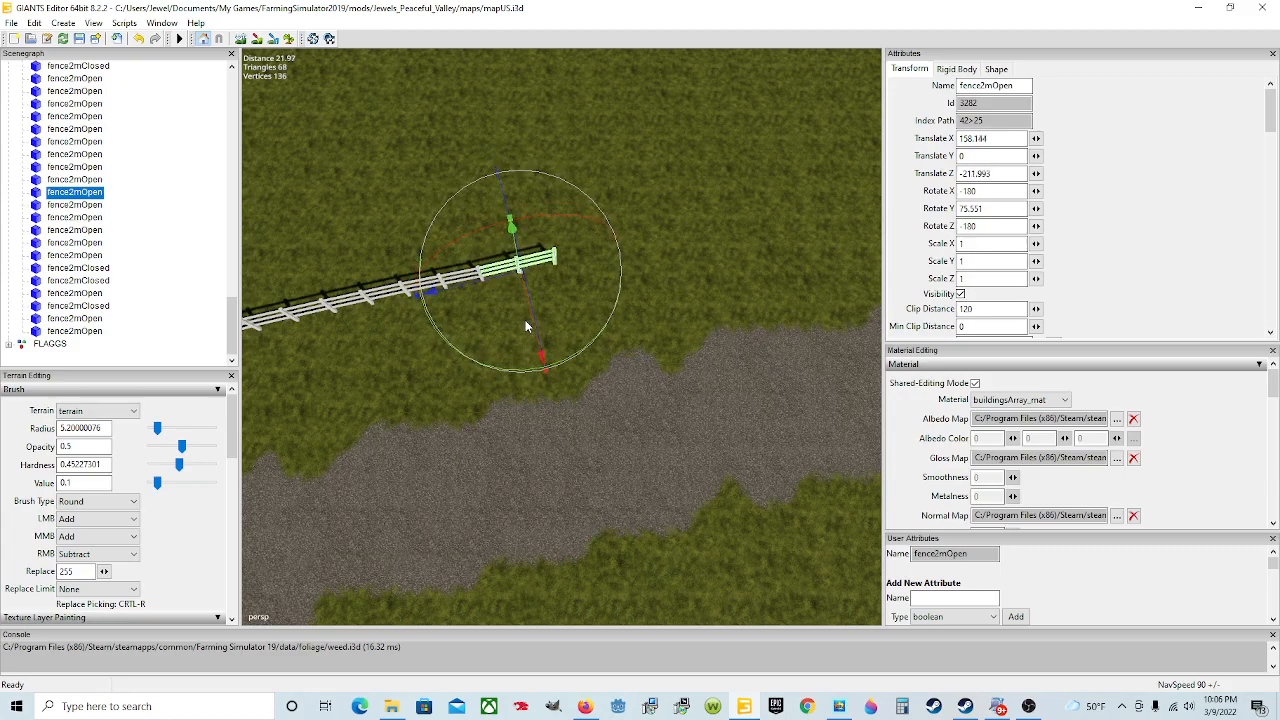
- Tighten the newest panel's joint to about Translate X 158.182, Z -212.002, and lower it to about Translate Y -0.022
scroll(531, 329, up, 5)
right_drag(551, 317, 489, 183)
right_drag(508, 236, 568, 322)
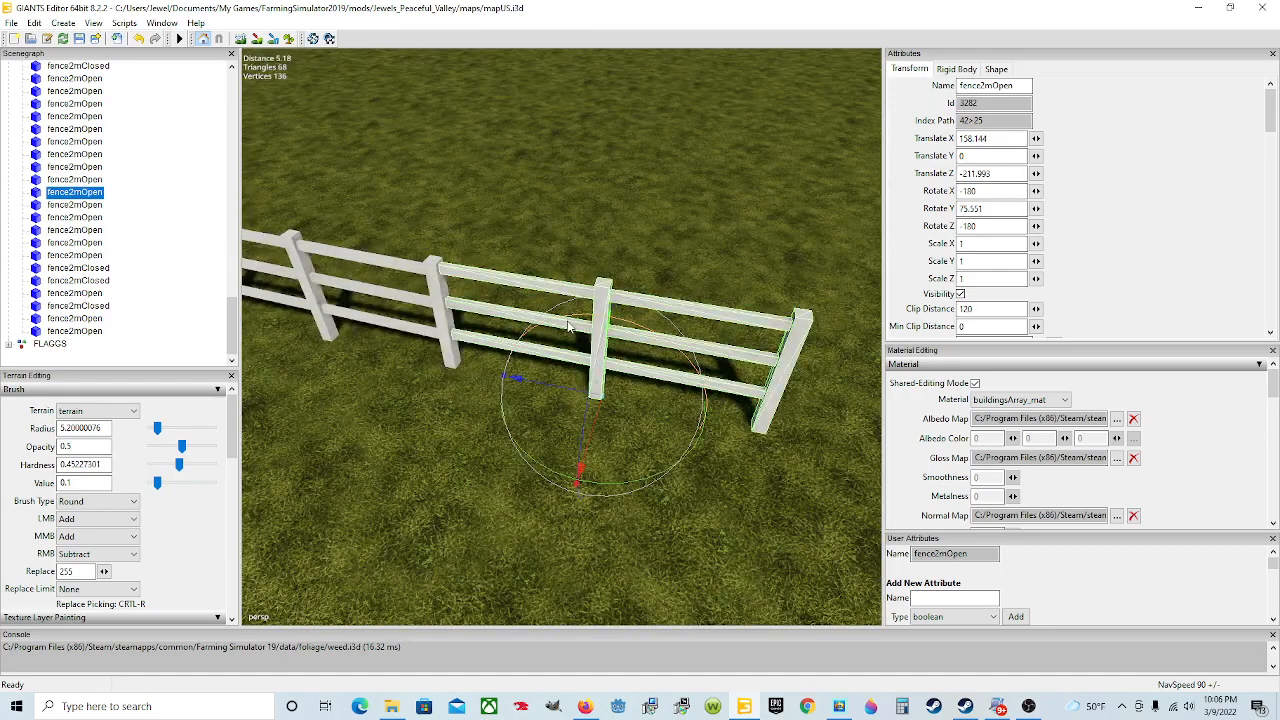
drag(551, 385, 547, 385)
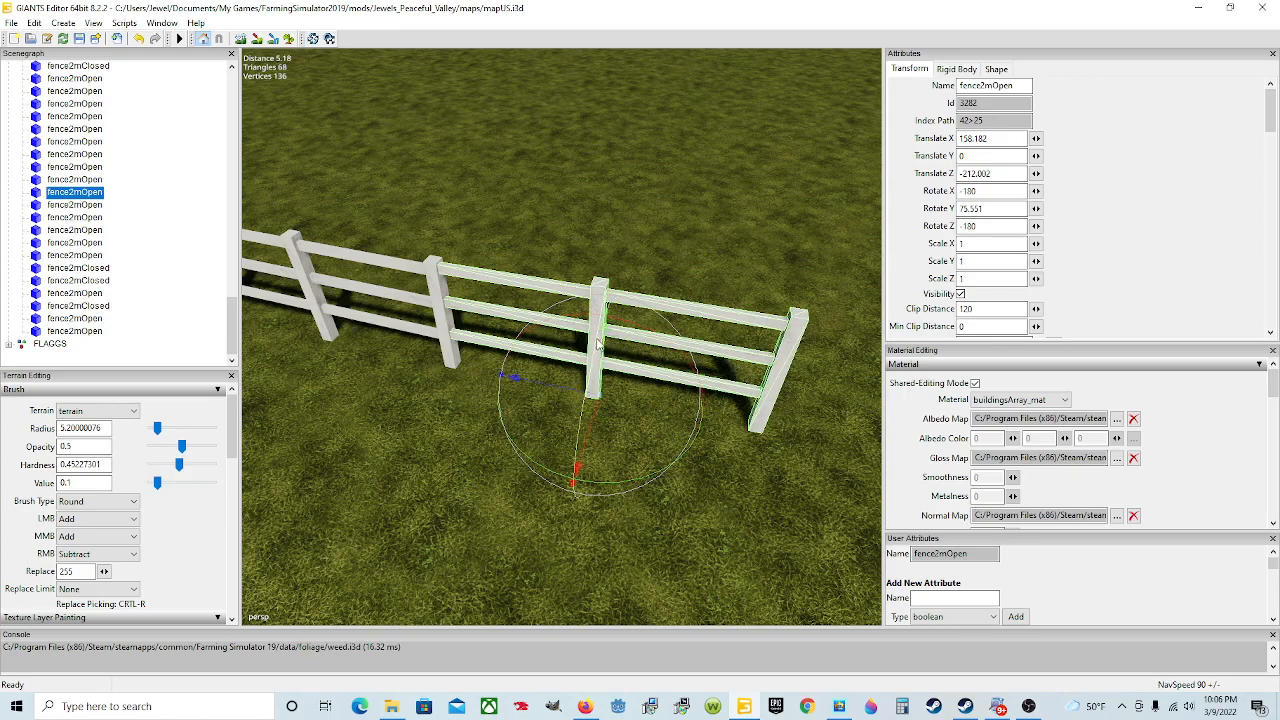
drag(606, 341, 602, 343)
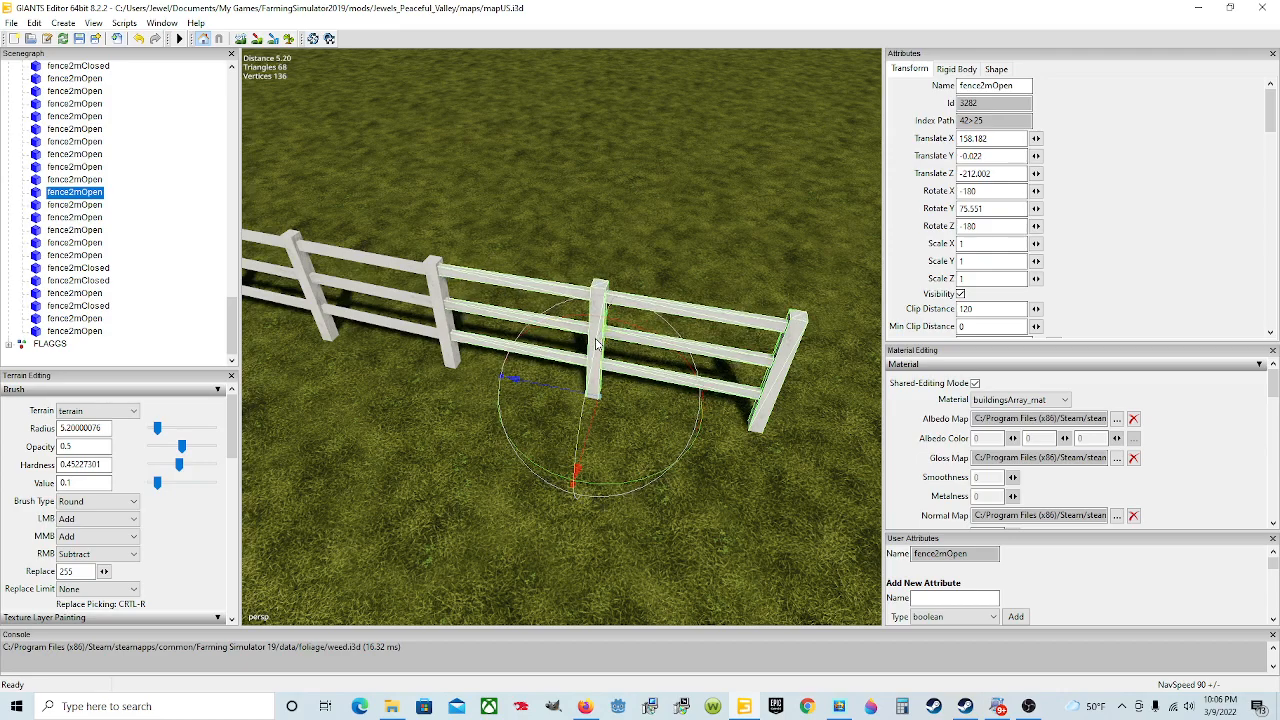
- Examine the newest panel's alignment with the rest of the fence from the side, from above and along the line
alt+drag(624, 341, 808, 362)
scroll(568, 293, up, 1)
scroll(568, 293, down, 2)
alt+drag(553, 377, 633, 411)
scroll(538, 358, up, 1)
alt+drag(564, 388, 627, 397)
scroll(544, 357, up, 1)
alt+drag(752, 340, 696, 280)
scroll(777, 315, up, 1)
scroll(718, 369, down, 1)
scroll(748, 332, up, 1)
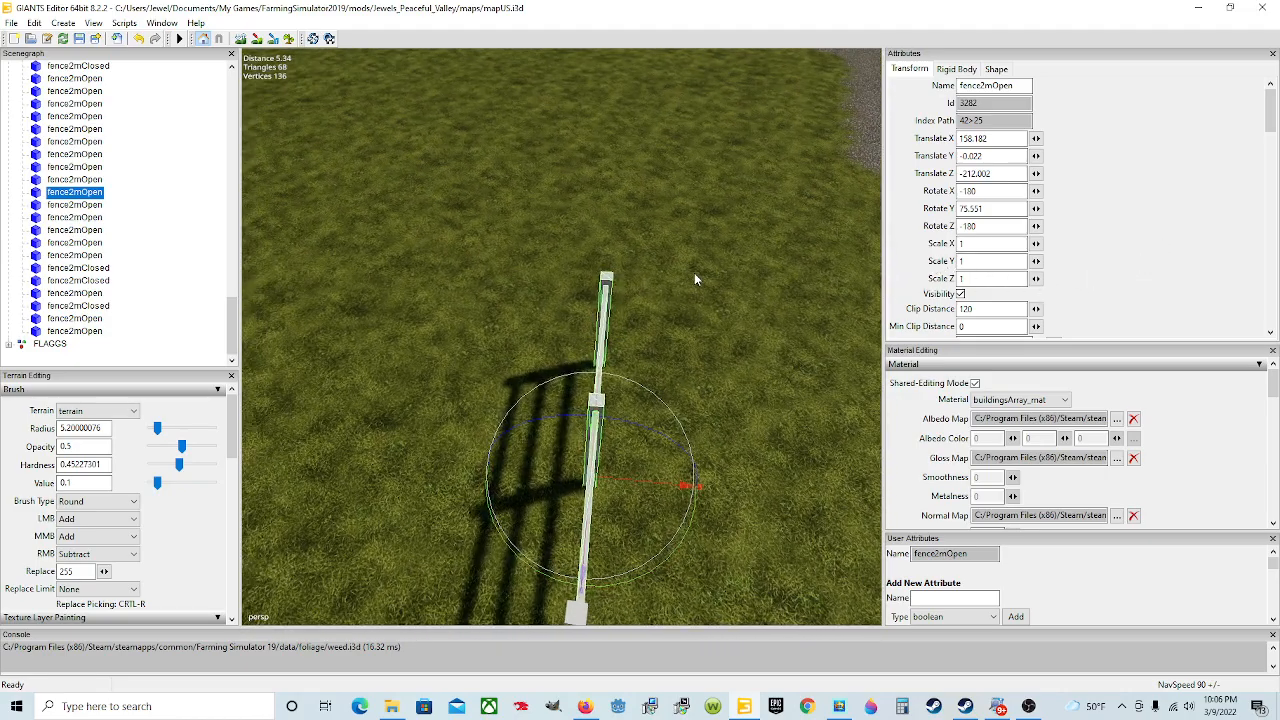
scroll(694, 272, down, 5)
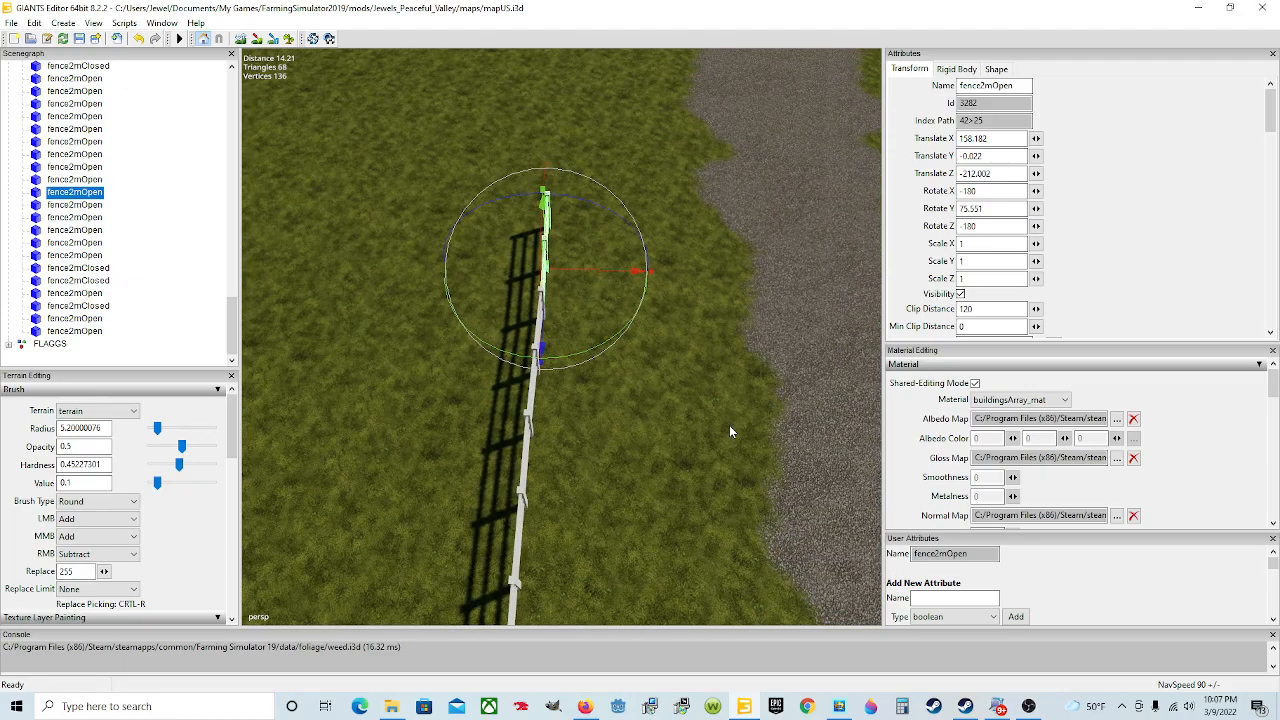
- Add the next unused fence2mOpen piece at the fence end, at about Translate X 154.128, Z -211.14, turned to Rotate Y about 74.785
alt+drag(729, 425, 773, 349)
scroll(755, 354, up, 5)
scroll(704, 277, up, 3)
alt+drag(704, 277, 408, 323)
scroll(541, 355, down, 3)
click(88, 206)
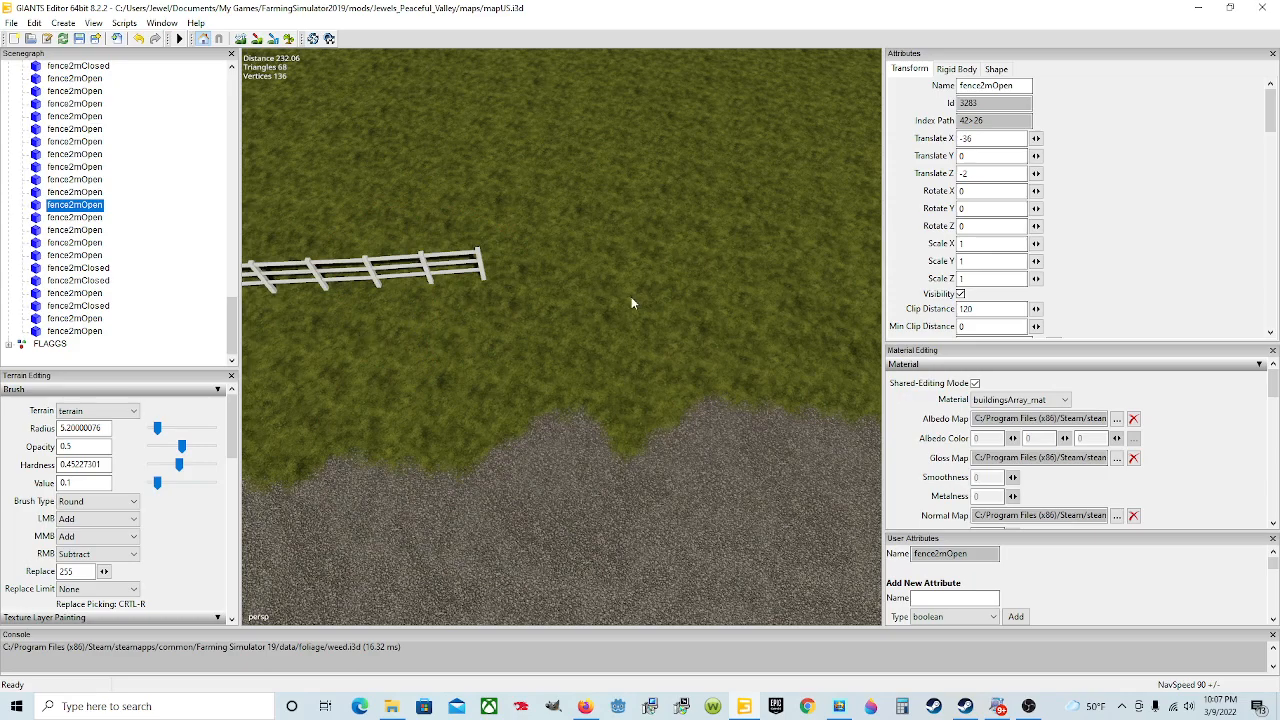
key(ctrl+b)
click(529, 271)
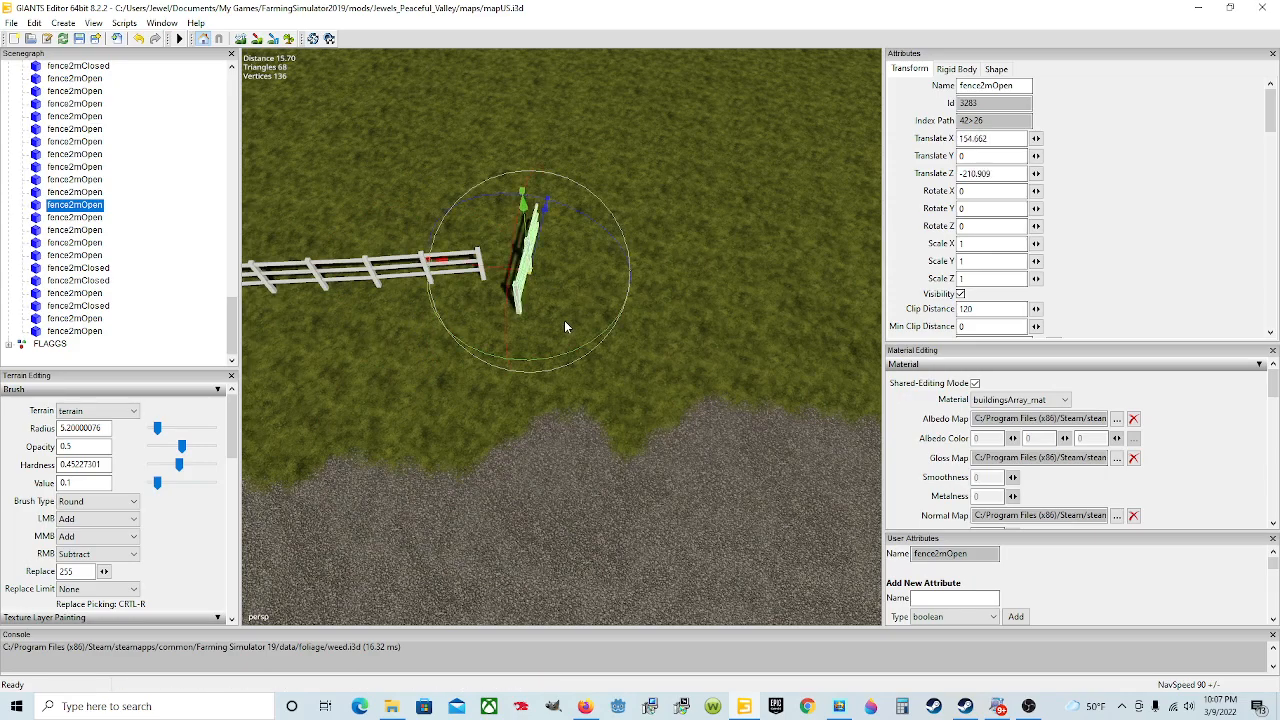
key(ctrl+b)
click(540, 266)
drag(551, 353, 632, 248)
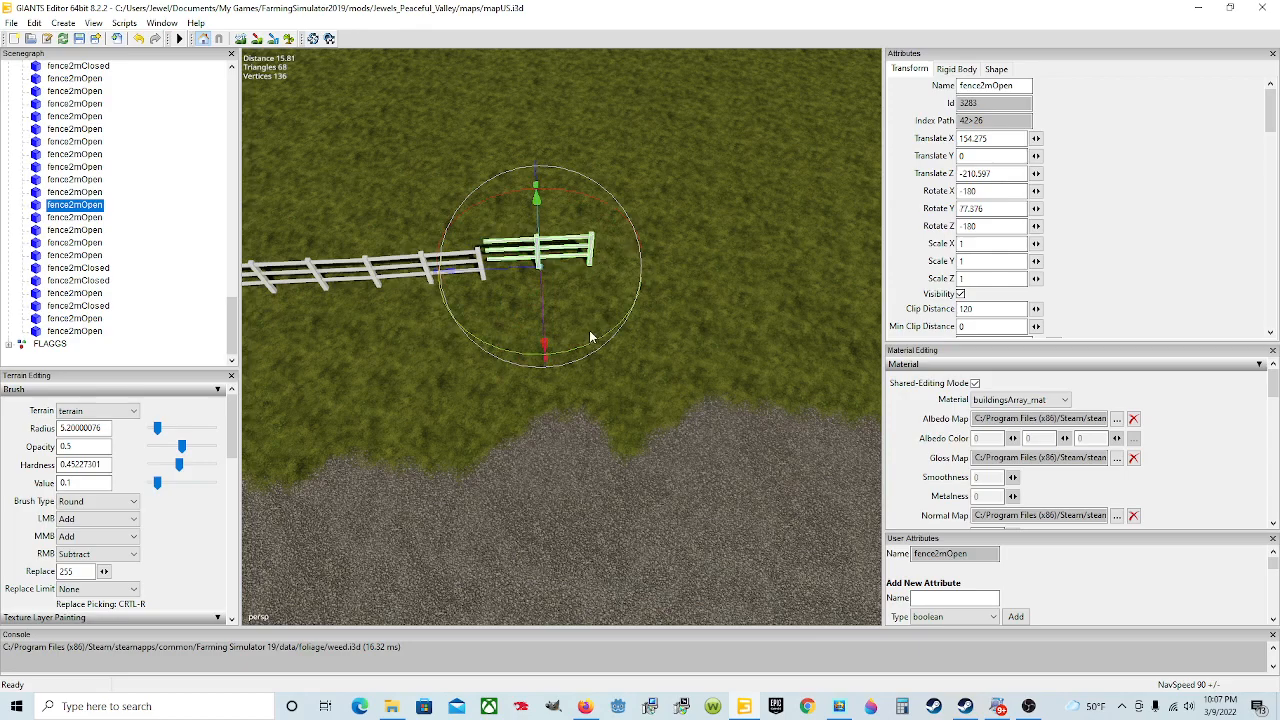
drag(581, 351, 547, 350)
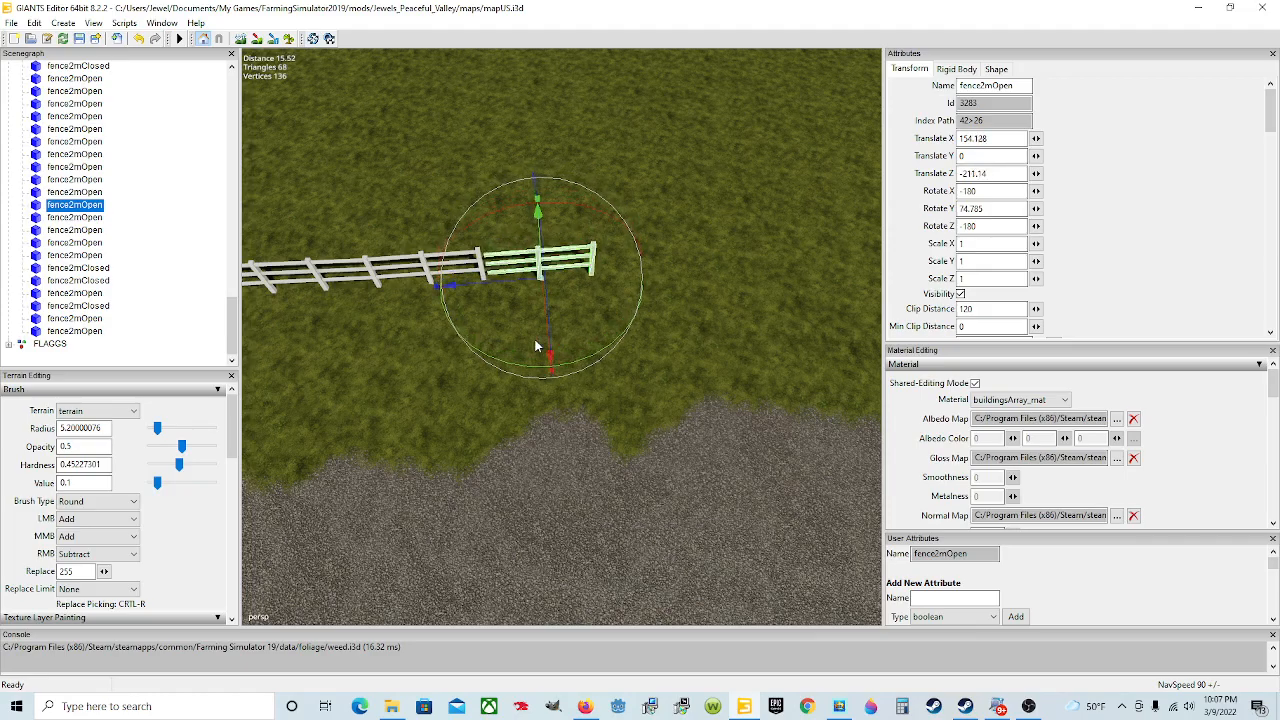
- Check the new panel's joint up close and slide the panel toward the fence to about Translate X 154.185, Z -211.156
scroll(601, 335, up, 6)
scroll(601, 335, down, 8)
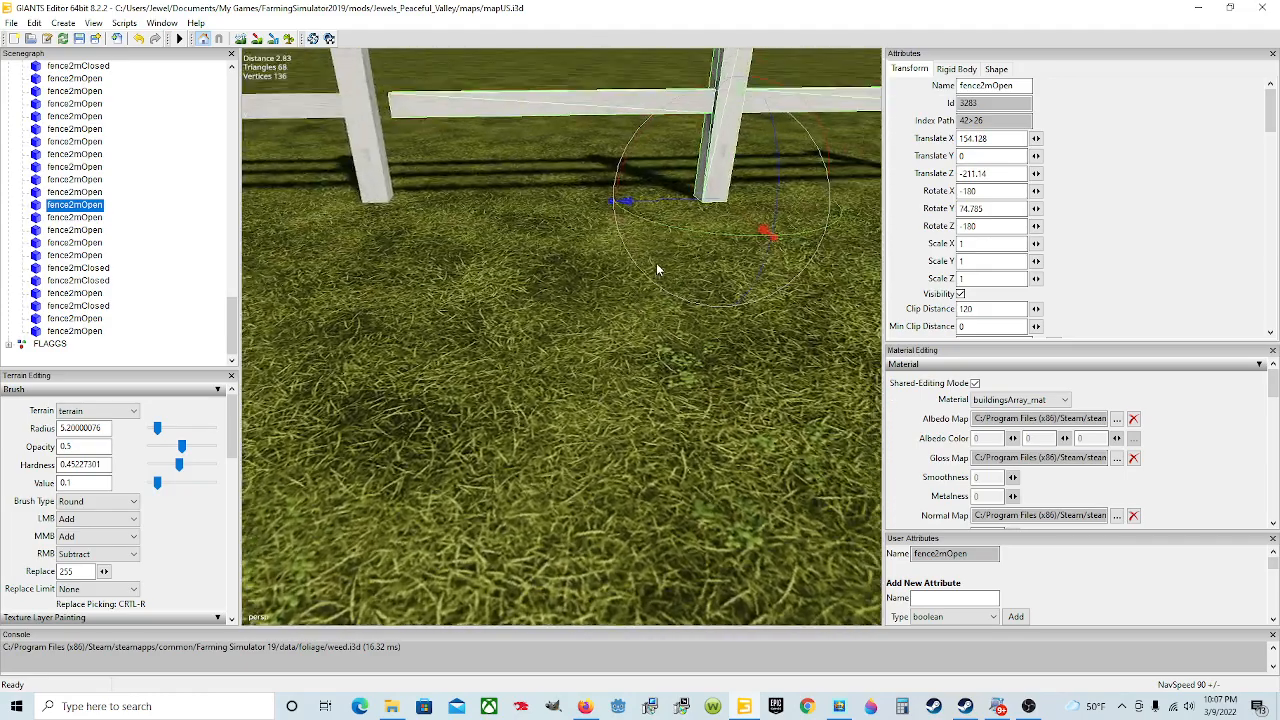
scroll(659, 336, up, 3)
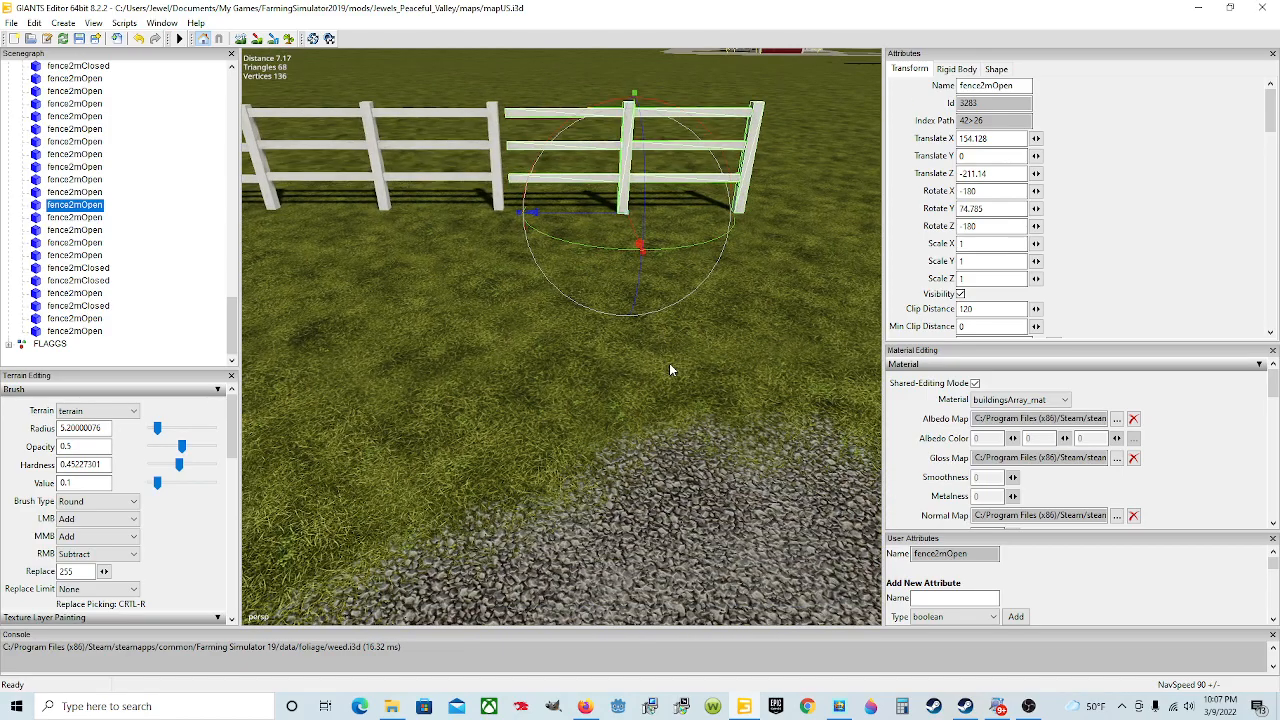
mouse_move(669, 410)
alt+mouse_down()
mouse_move(667, 334)
mouse_move(654, 397)
alt+mouse_up()
scroll(667, 334, up, 3)
alt+drag(528, 410, 500, 369)
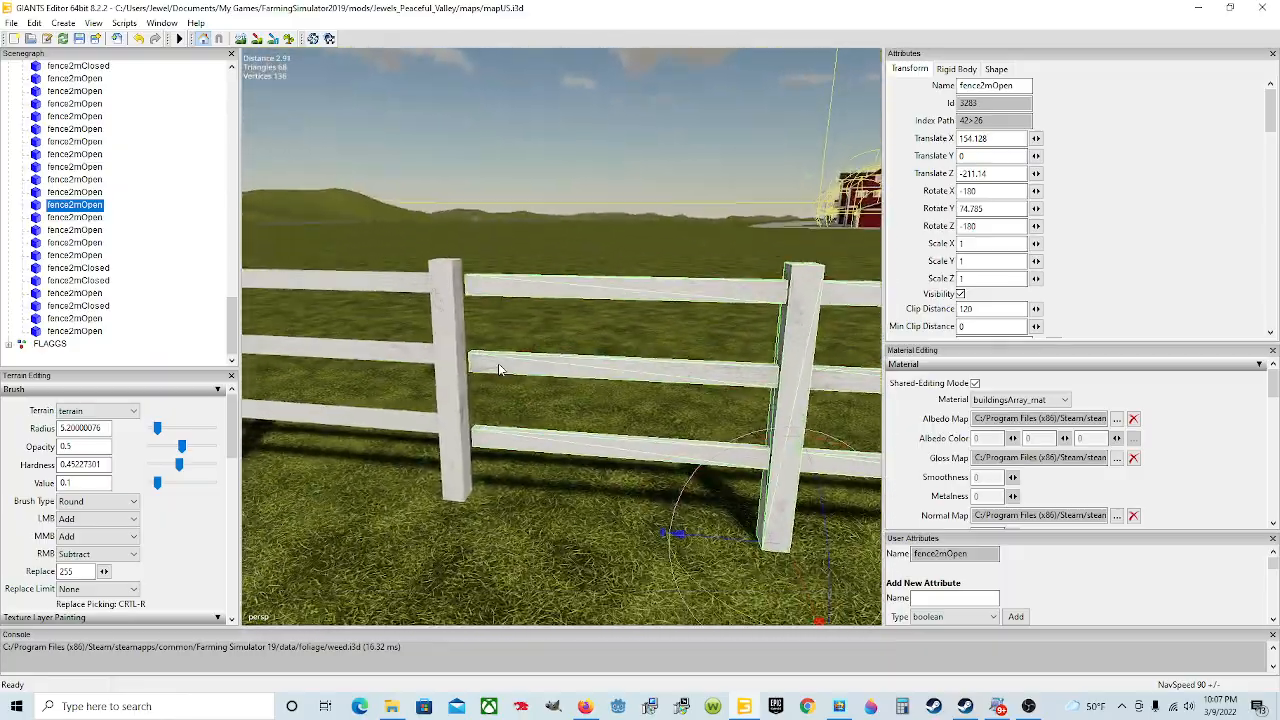
scroll(500, 369, down, 5)
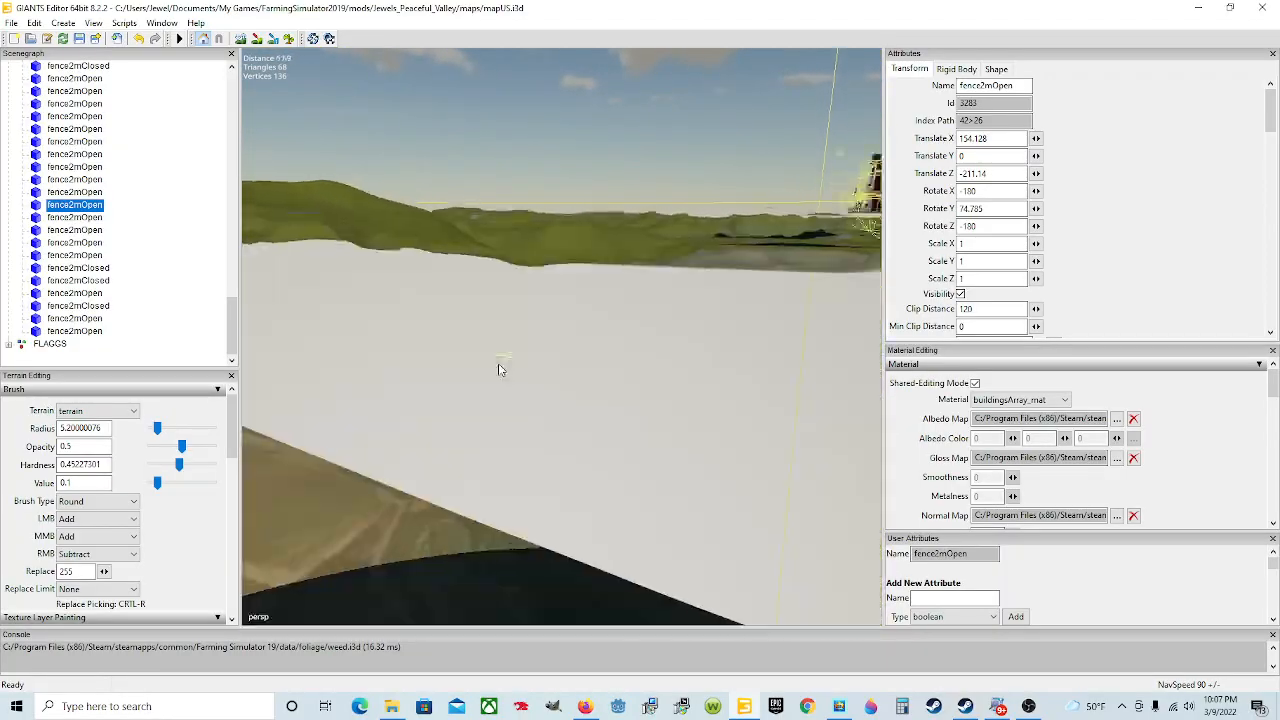
scroll(500, 369, down, 2)
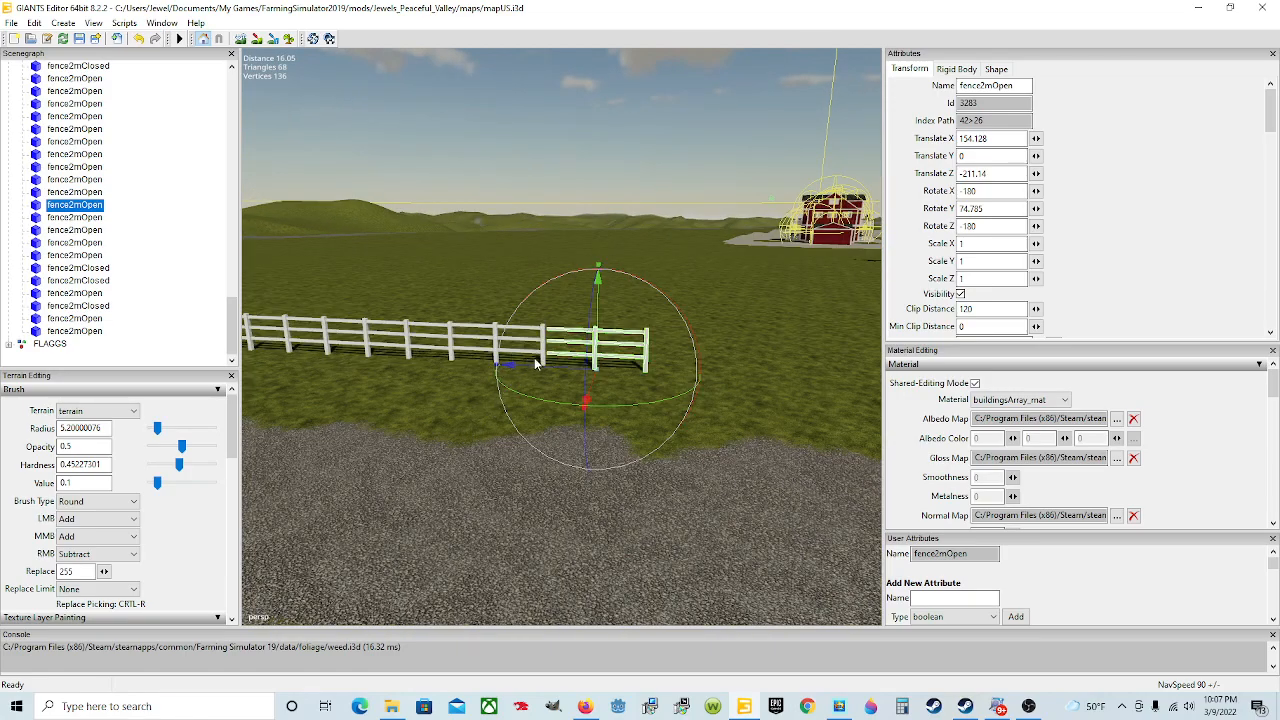
drag(540, 370, 538, 372)
scroll(529, 425, up, 6)
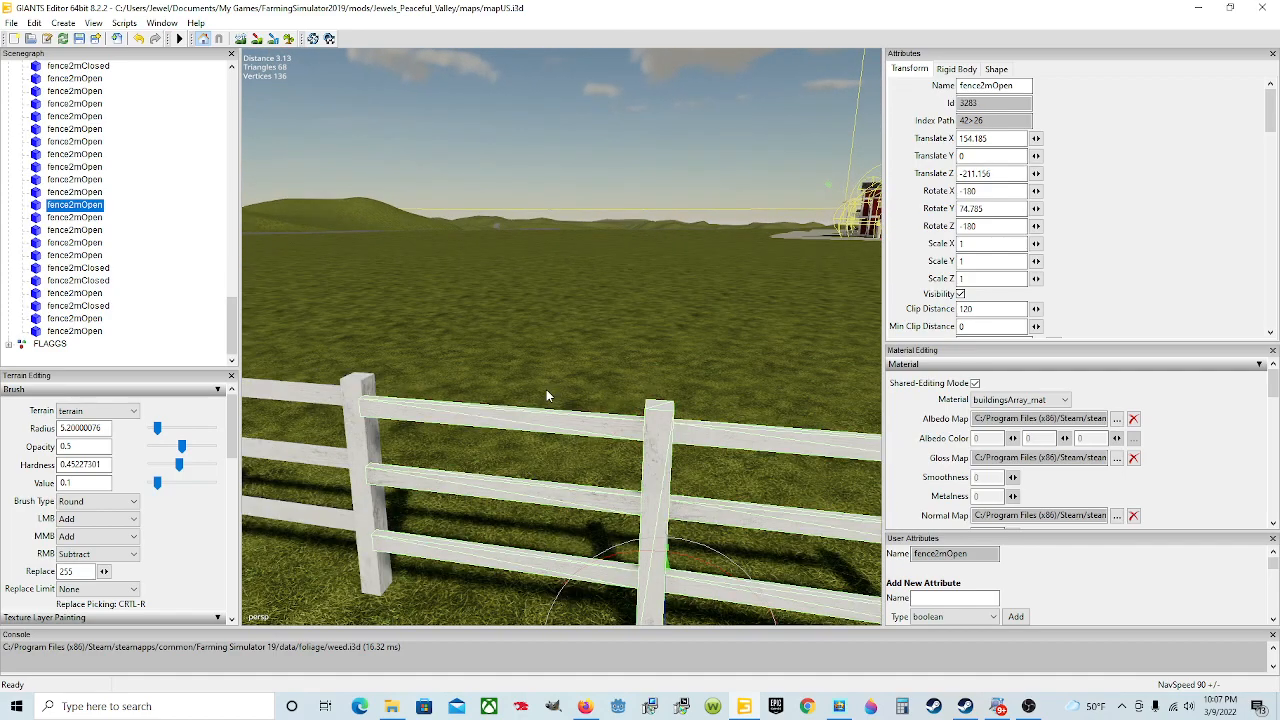
- Align the end panel with its neighbour's post at about Translate X 154.323, Z -210.985, and lower it to about Translate Y -0.02
alt+drag(593, 485, 658, 528)
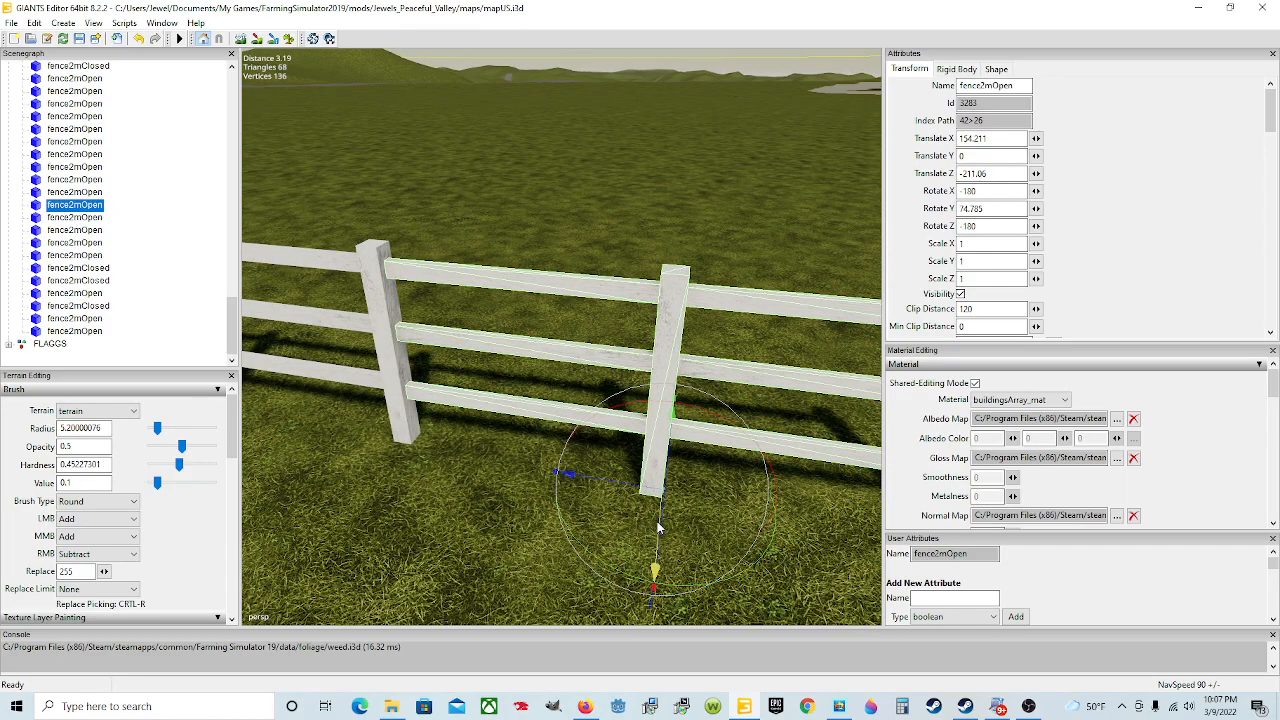
drag(615, 485, 611, 484)
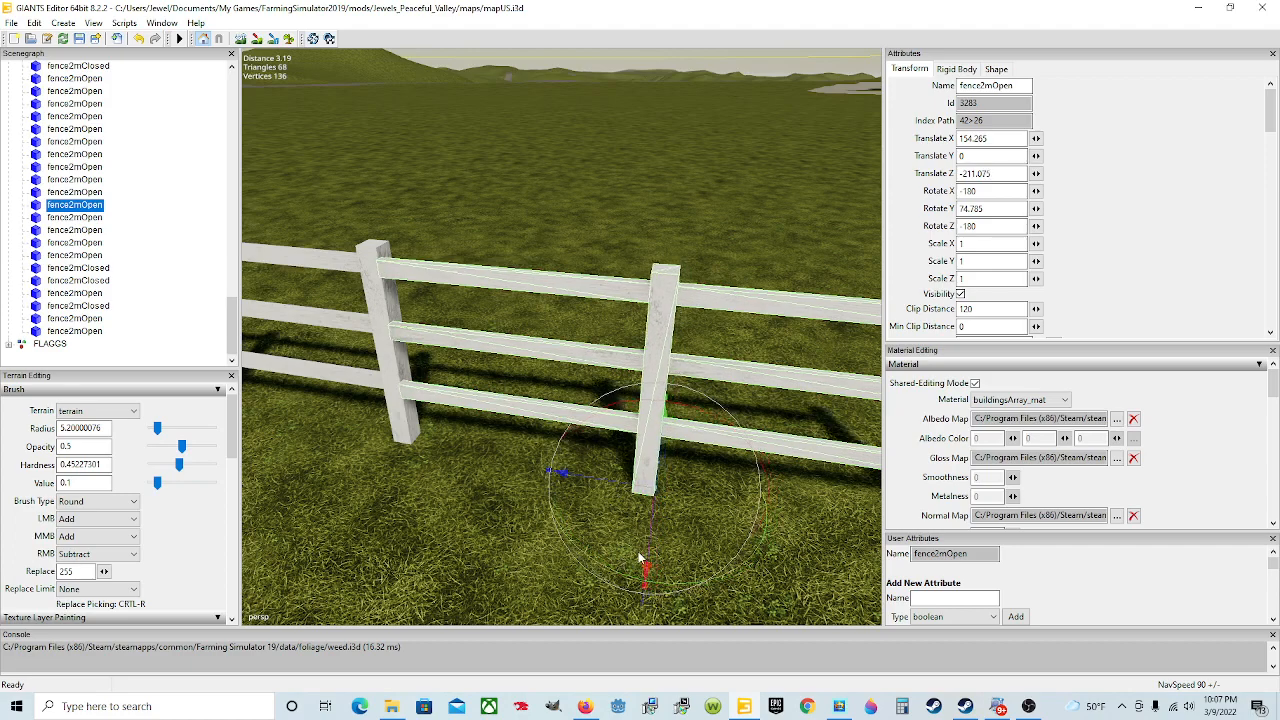
drag(648, 558, 650, 538)
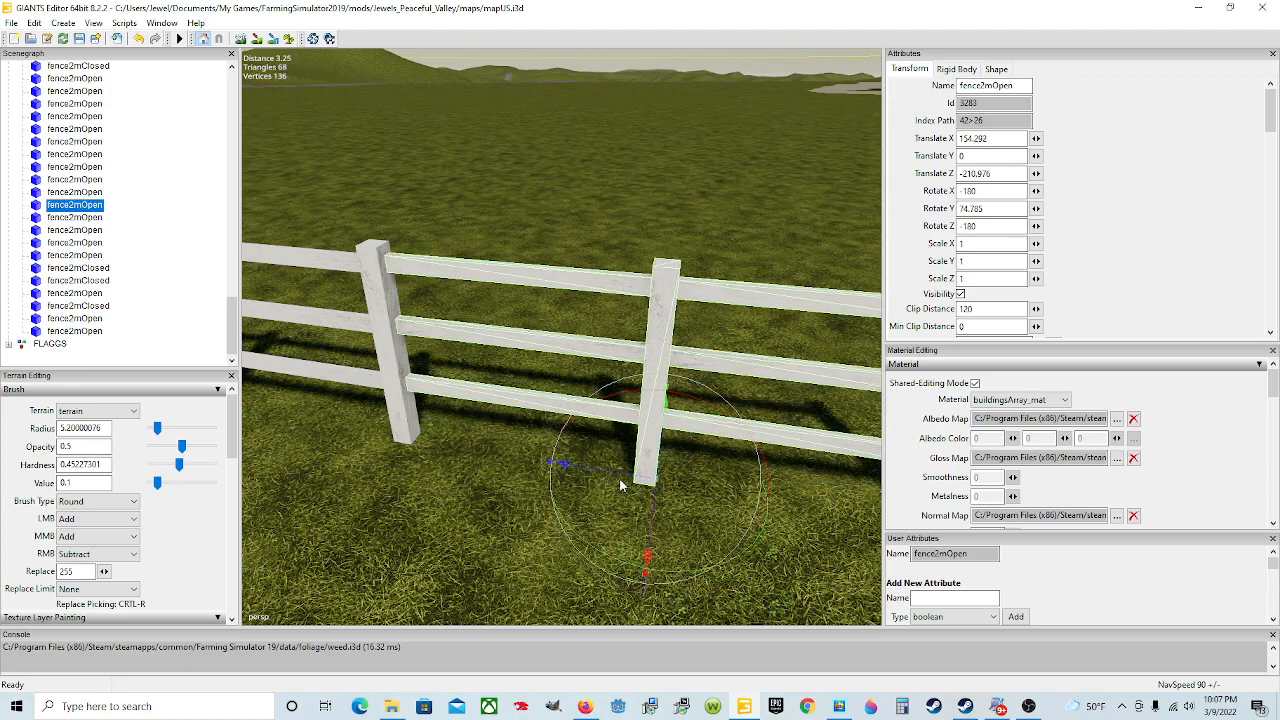
drag(620, 485, 616, 480)
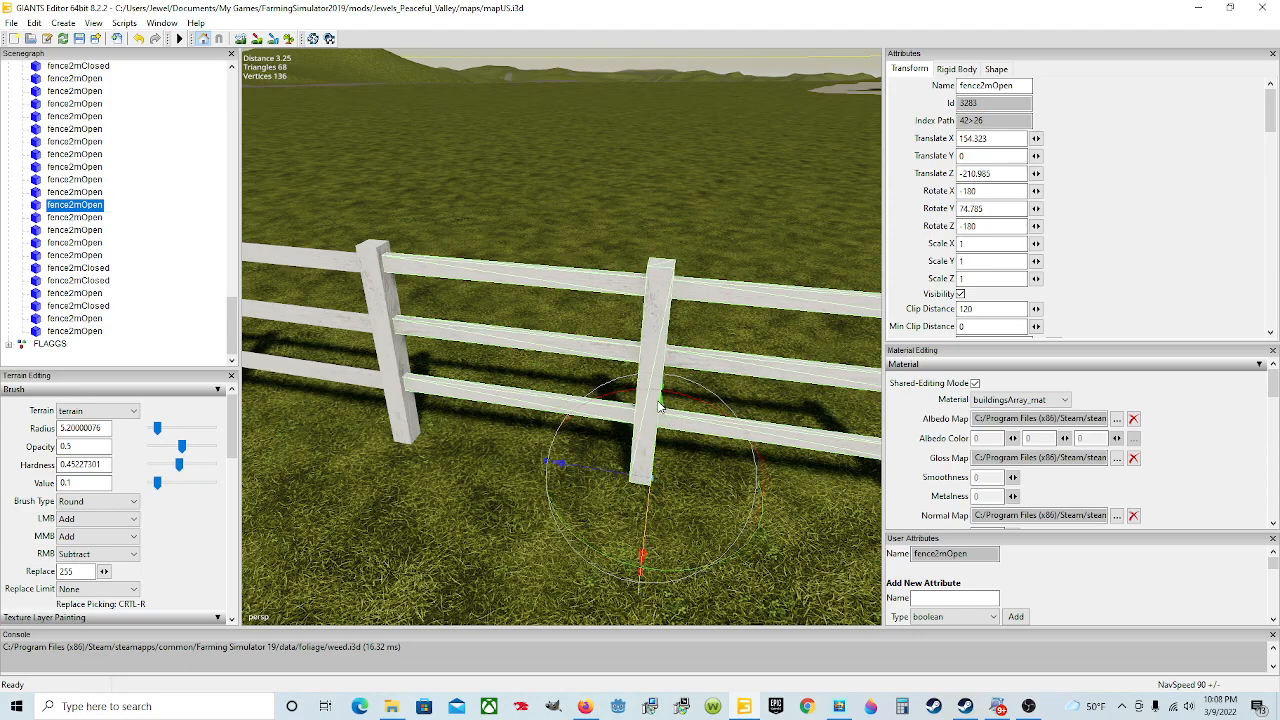
scroll(641, 428, down, 5)
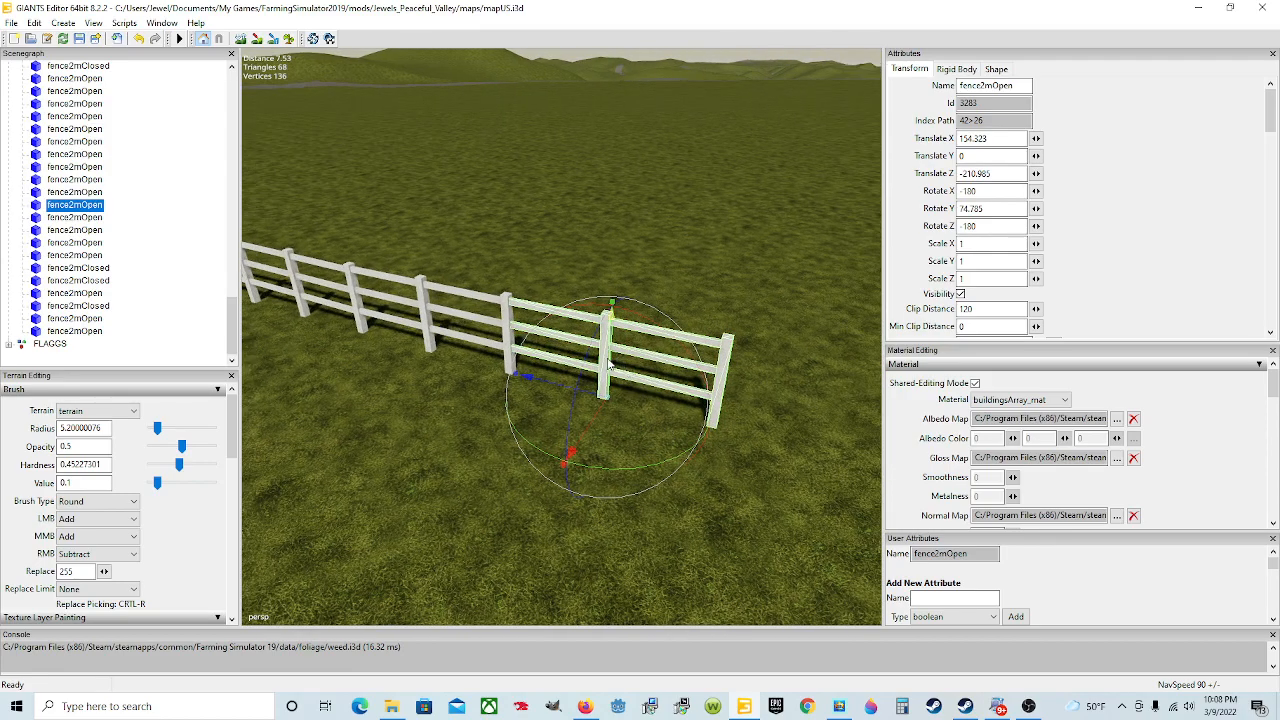
drag(608, 365, 607, 365)
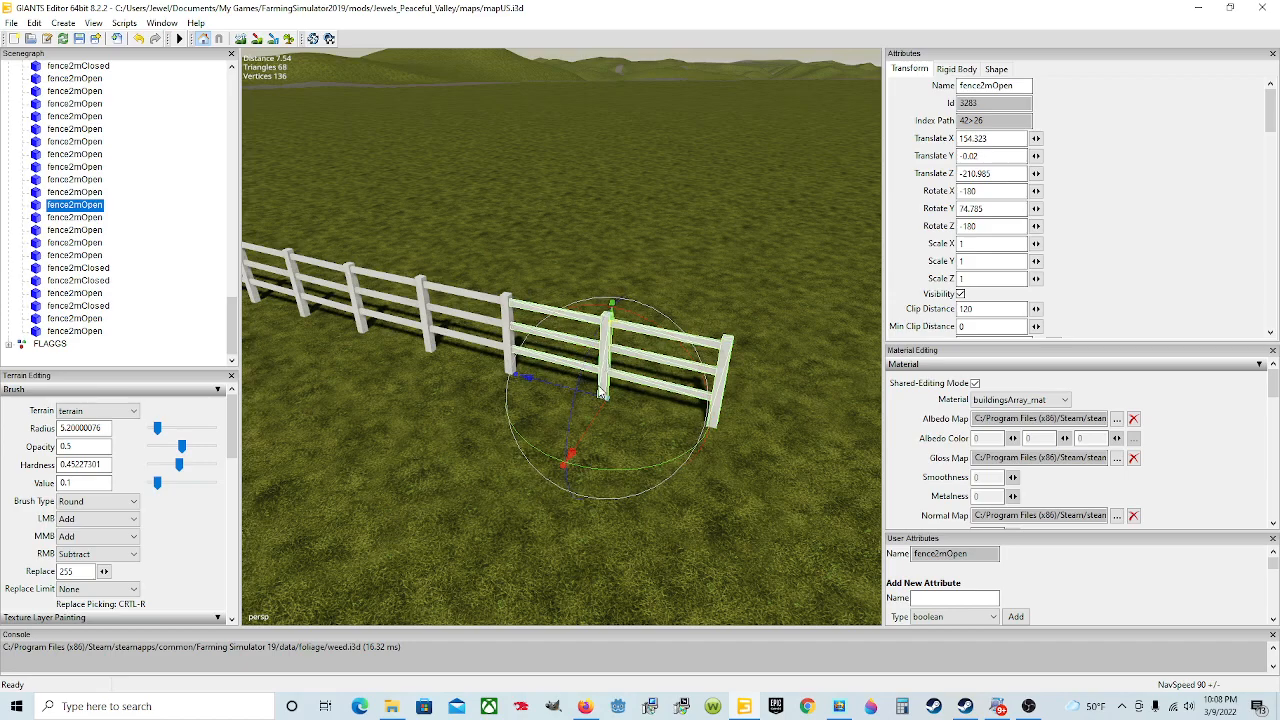
- Place the next unused fence2mOpen piece beyond the fence end at about Translate X 149.29, Z -209.3, turned to Rotate Y about 74.063
alt+drag(496, 521, 614, 507)
scroll(547, 521, down, 5)
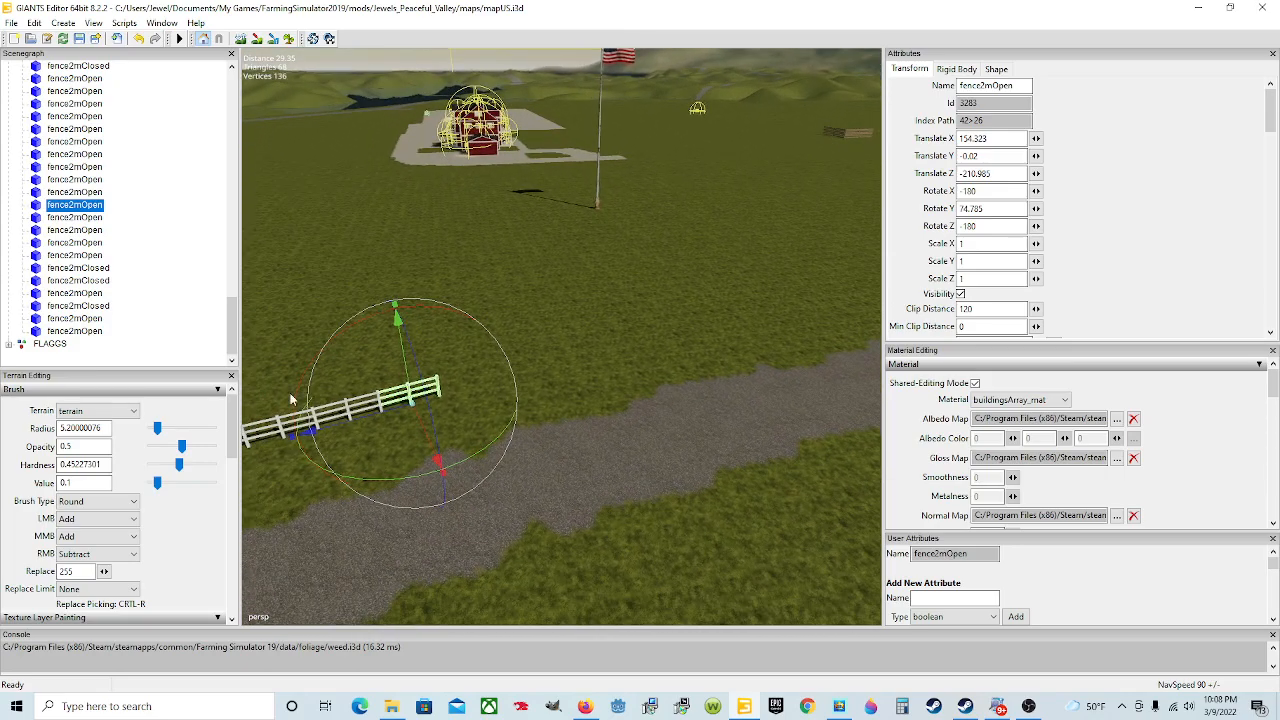
click(100, 219)
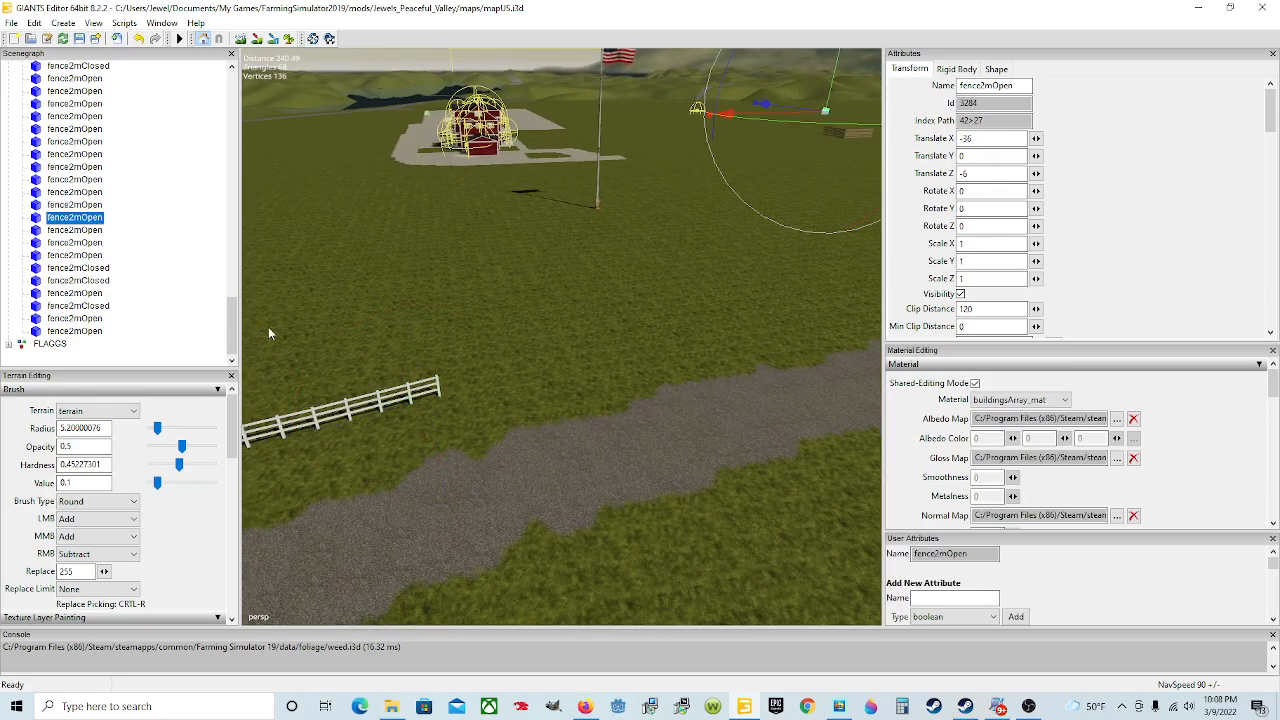
key(ctrl+b)
click(484, 384)
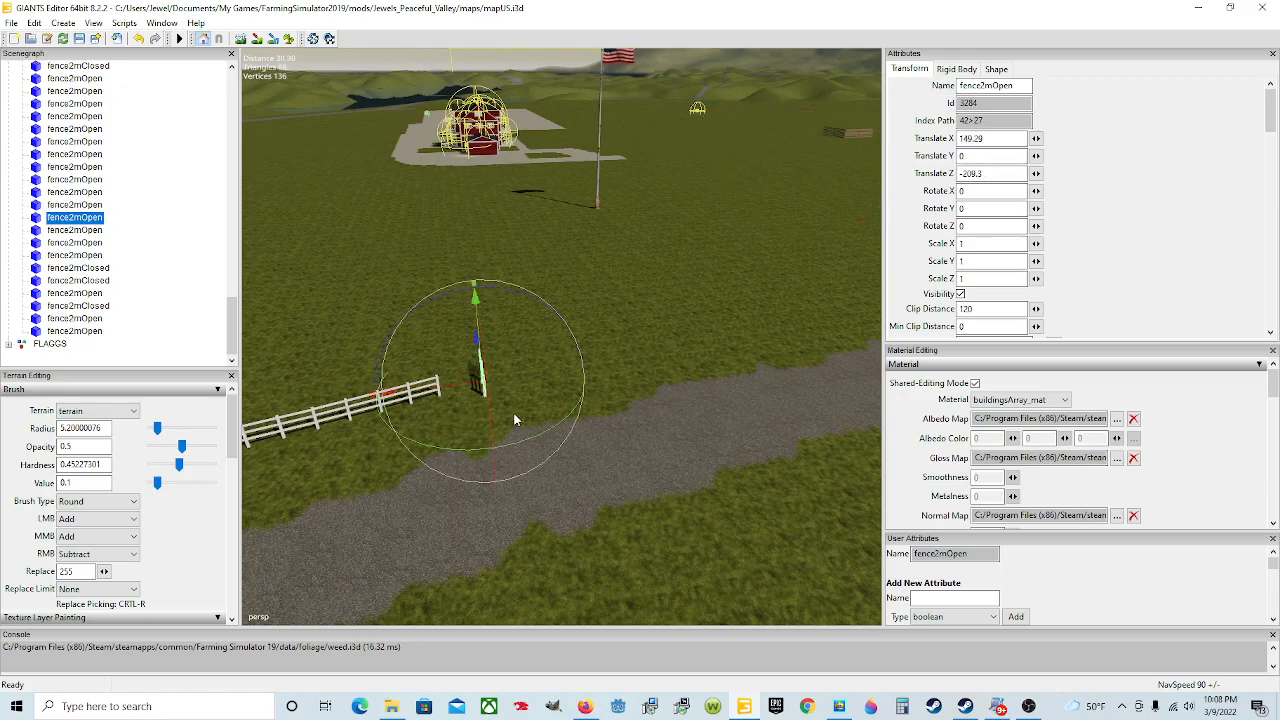
drag(519, 442, 555, 352)
- Move the newly placed panel up to the fence end, at about Translate X 150.42, Z -209.896
alt+drag(546, 396, 570, 430)
scroll(570, 430, up, 3)
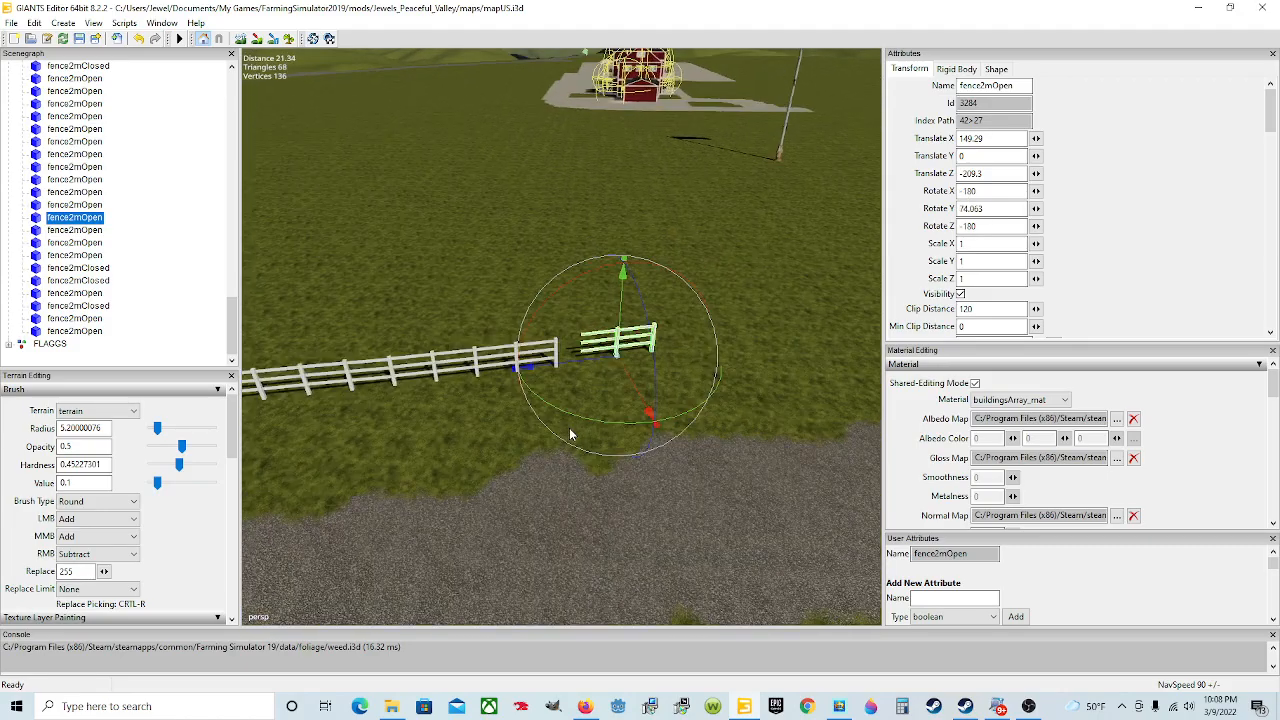
scroll(569, 427, up, 5)
alt+drag(706, 407, 526, 411)
scroll(645, 411, up, 3)
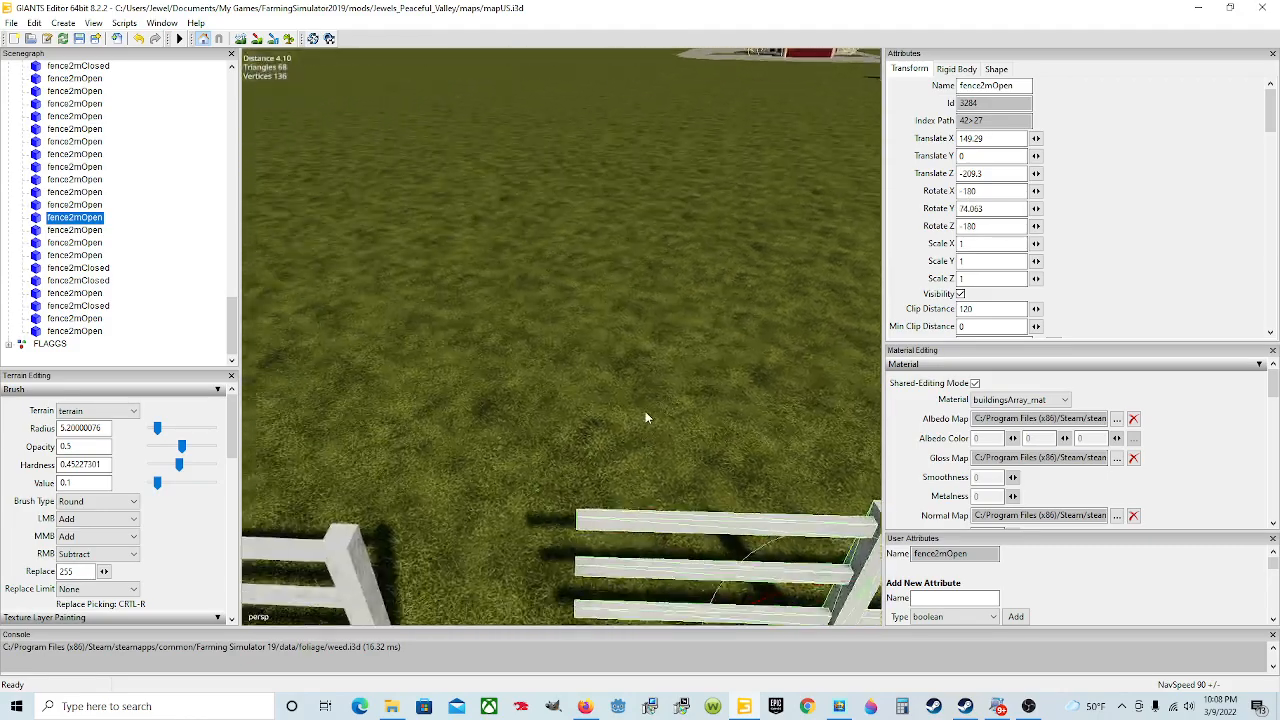
scroll(640, 423, down, 4)
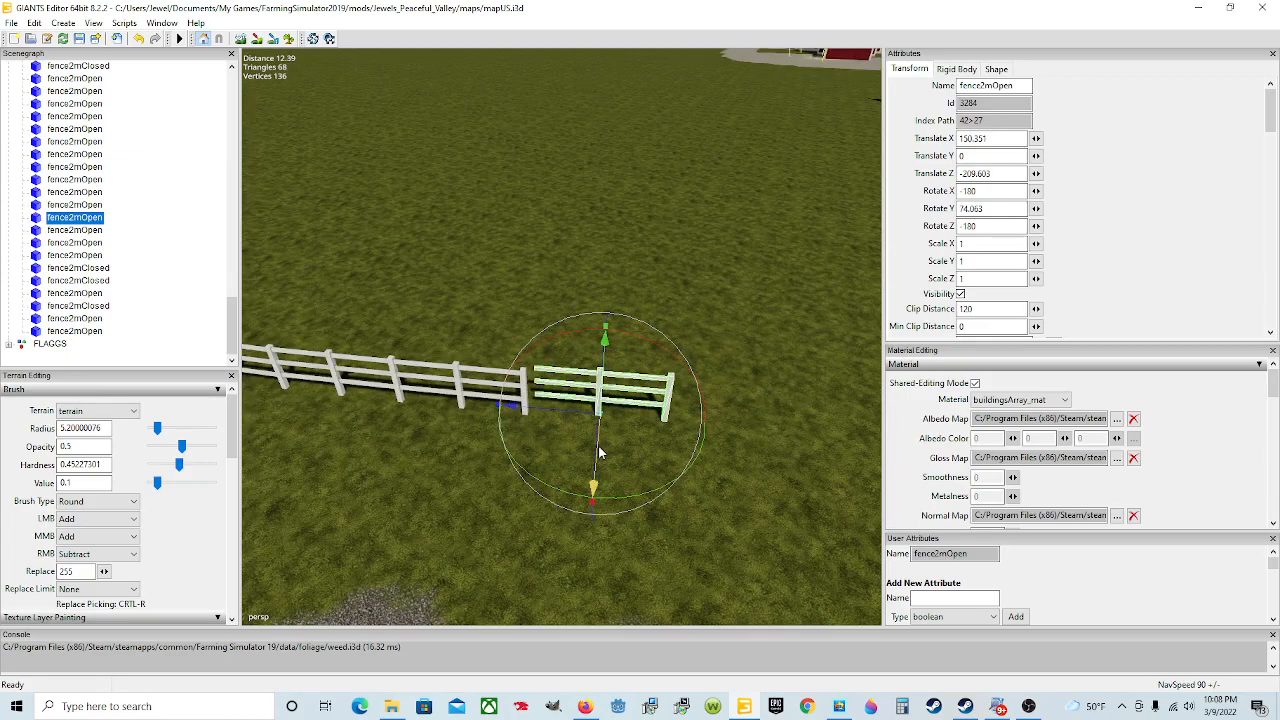
drag(600, 453, 600, 462)
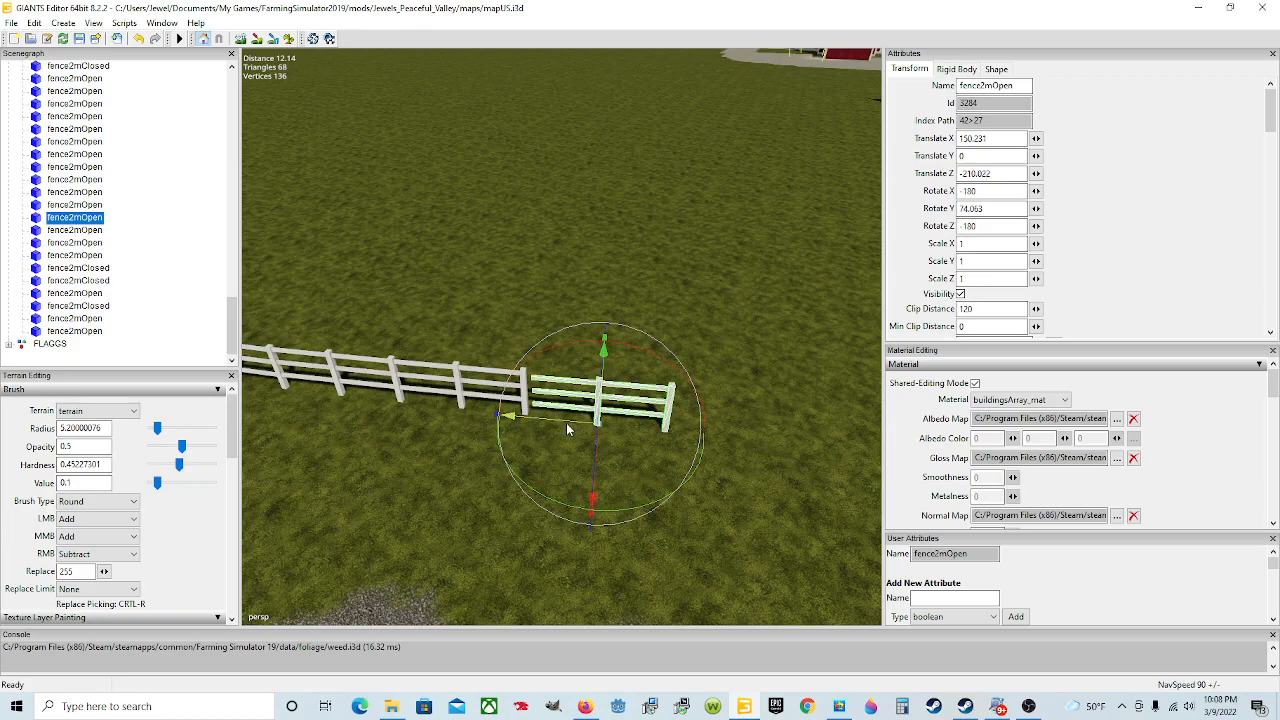
drag(563, 422, 556, 422)
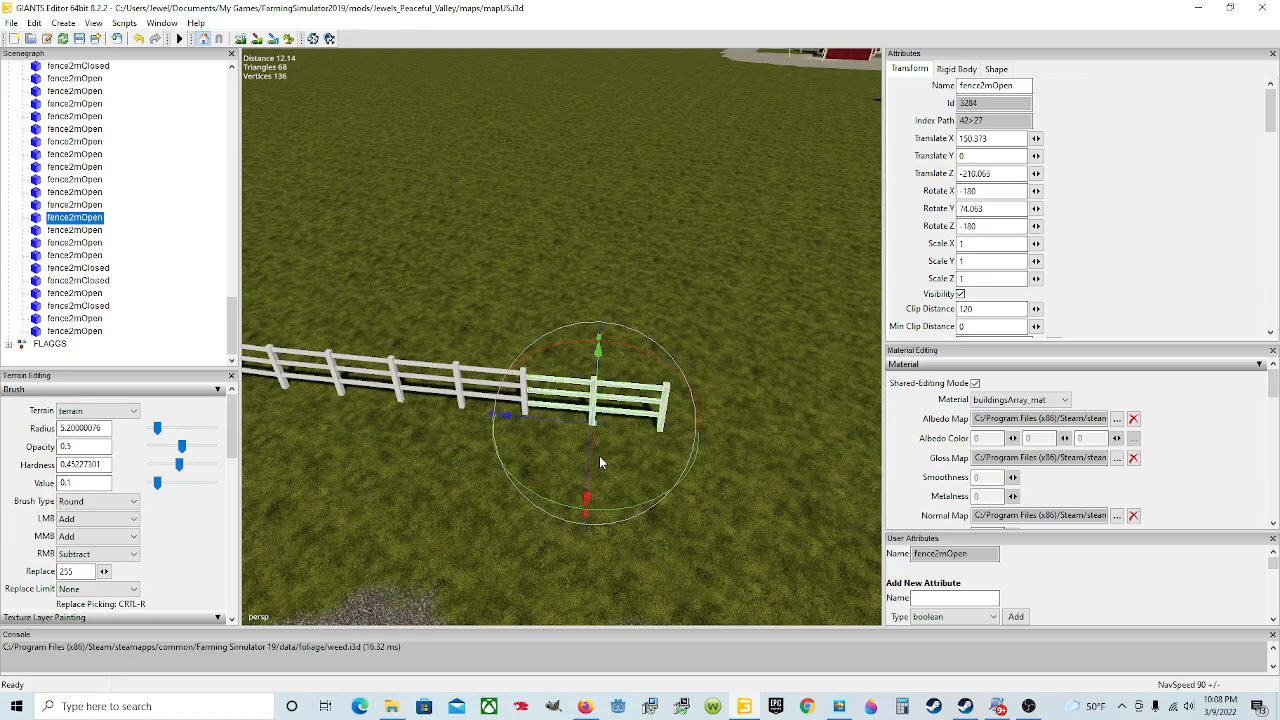
drag(596, 463, 591, 456)
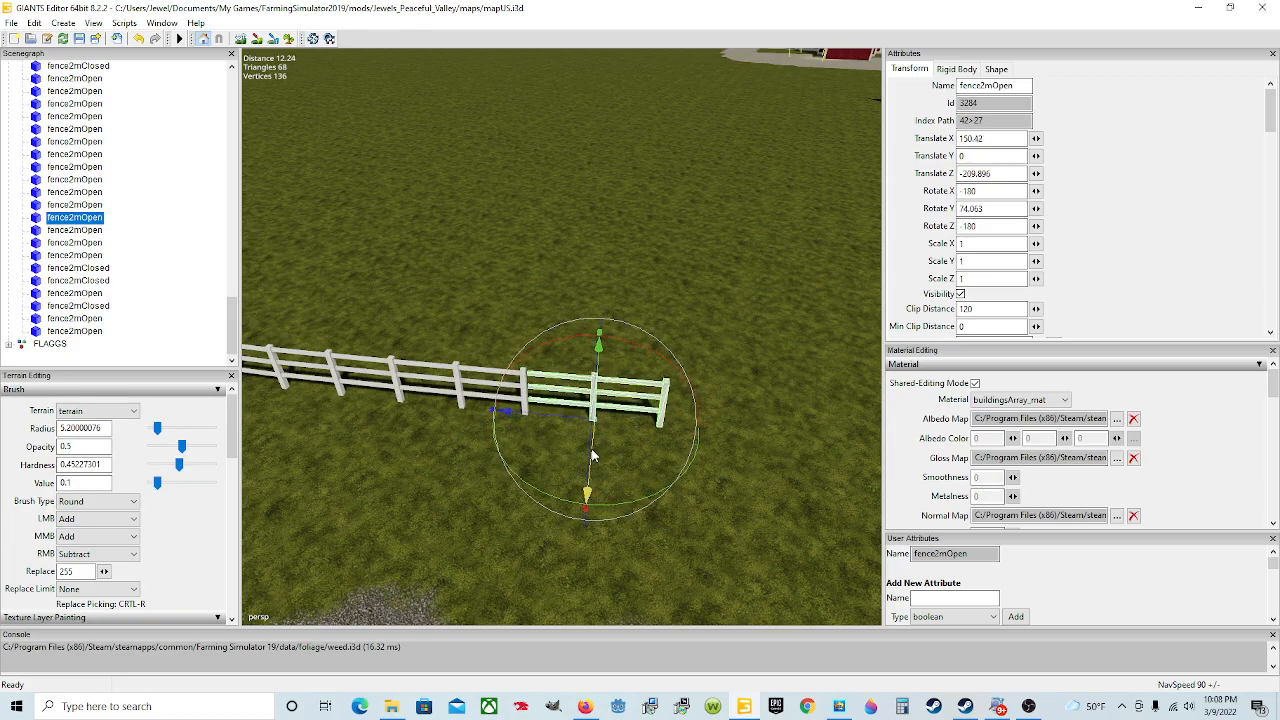
- Close the new panel's joint at about Translate X 150.513, Z -209.937, and lower it to about Translate Y -0.014
scroll(592, 455, up, 5)
alt+middle_drag(612, 434, 637, 466)
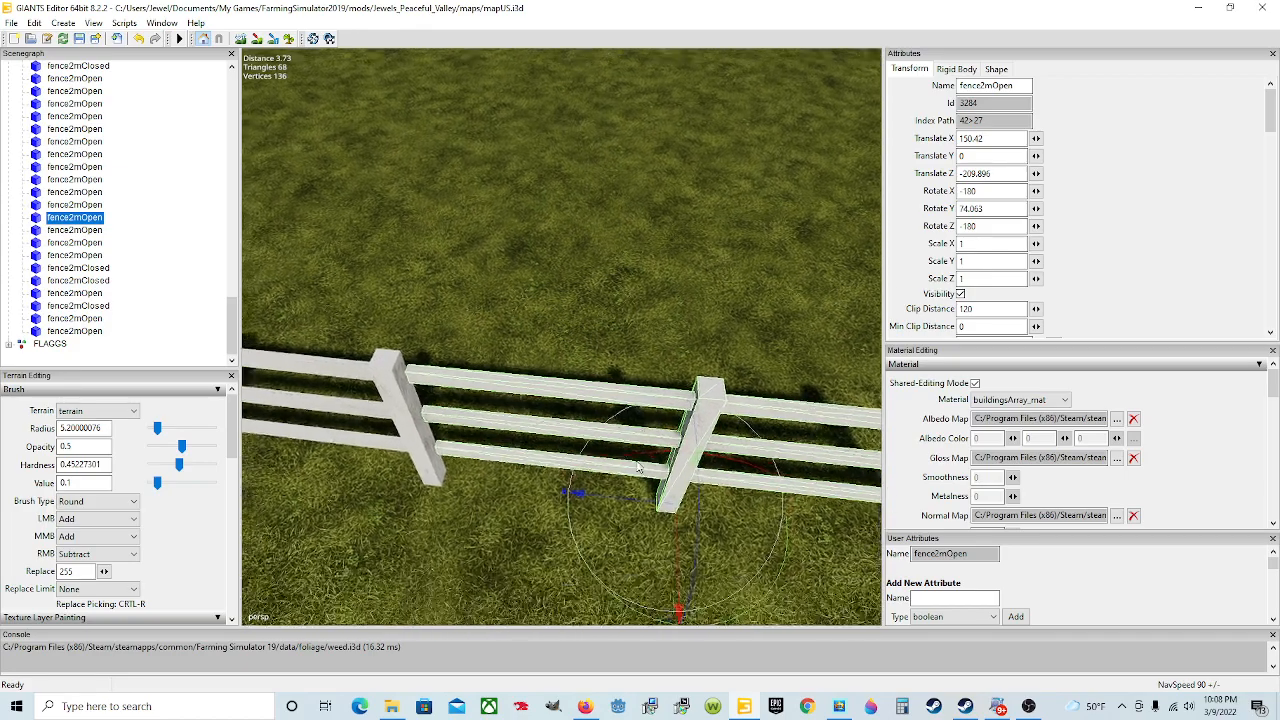
drag(635, 488, 619, 494)
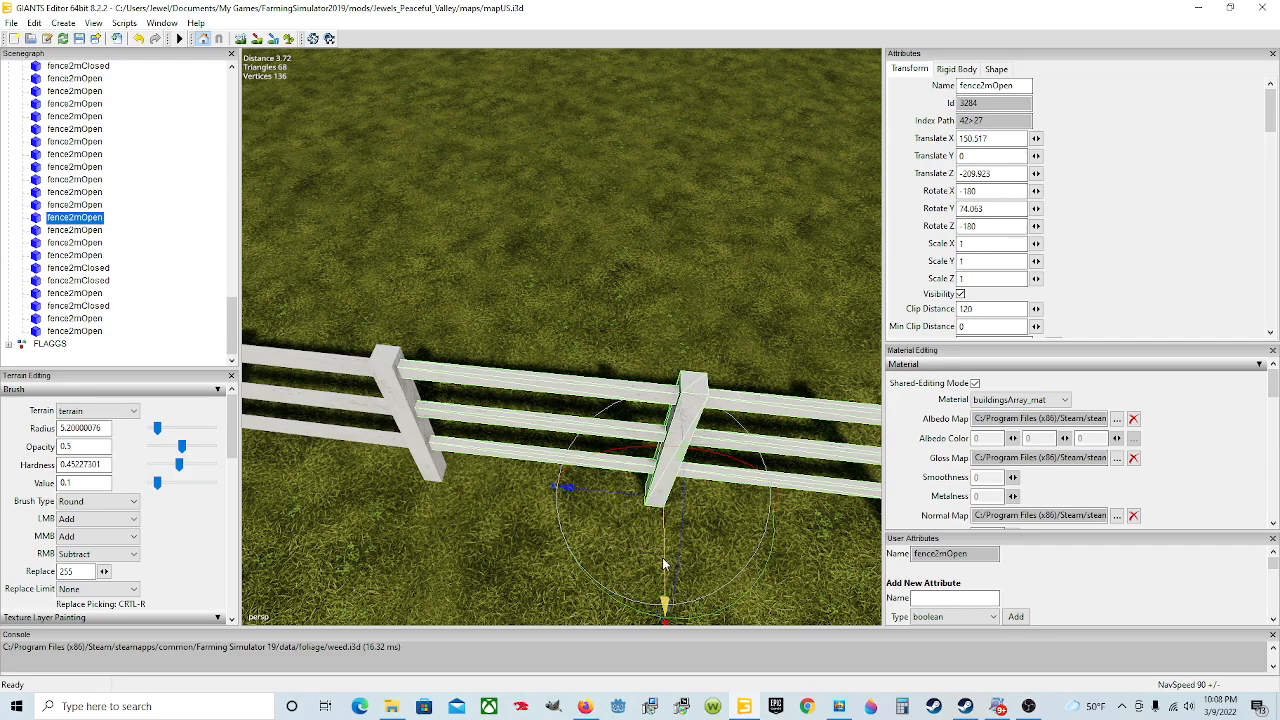
drag(663, 565, 663, 567)
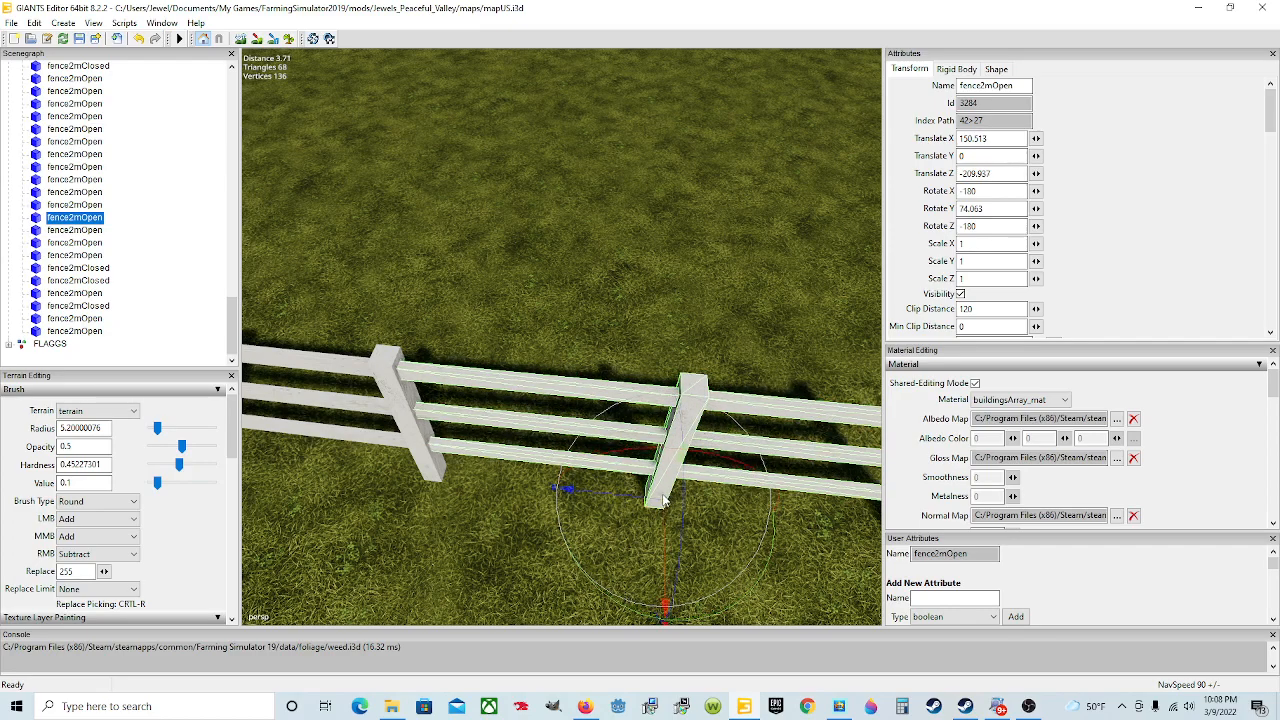
mouse_move(672, 487)
mouse_down()
mouse_move(675, 477)
mouse_move(672, 487)
mouse_up()
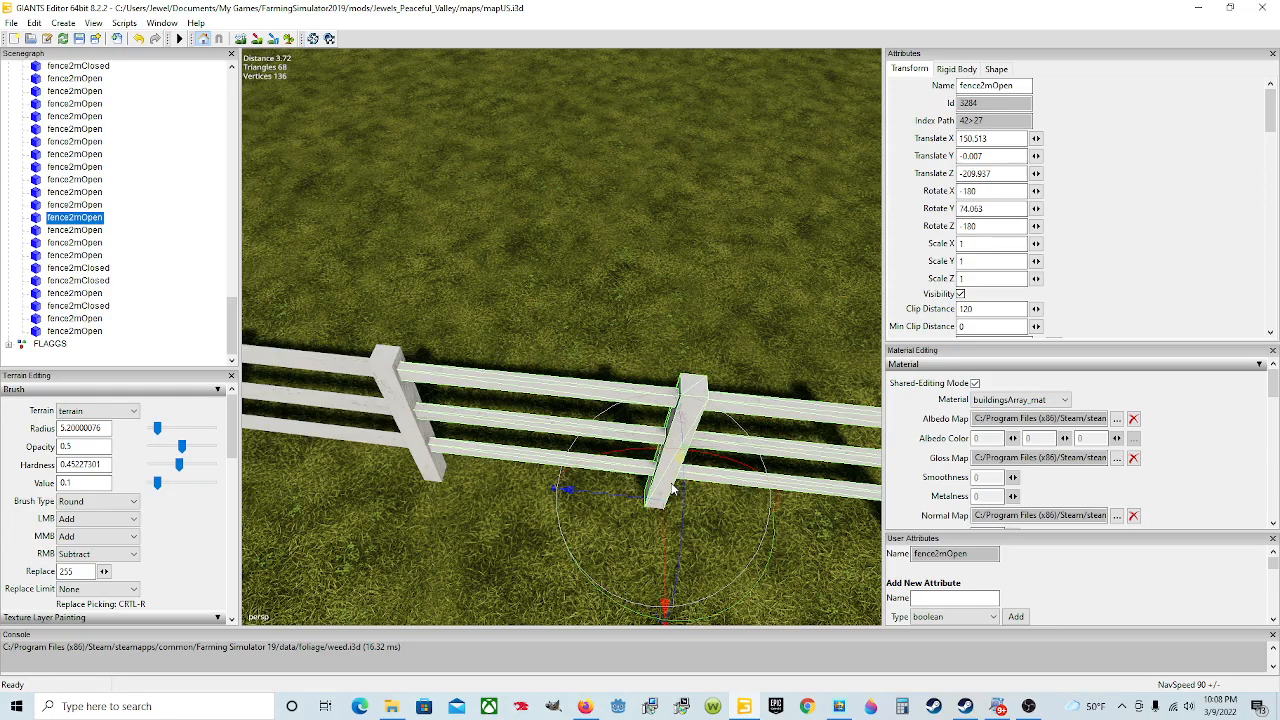
drag(672, 487, 673, 488)
- Add another unused fence2mOpen piece to the fence end at about Translate X 146.708, Z -208.959, turned to Rotate Y about 73.651
alt+drag(561, 544, 455, 455)
key(f)
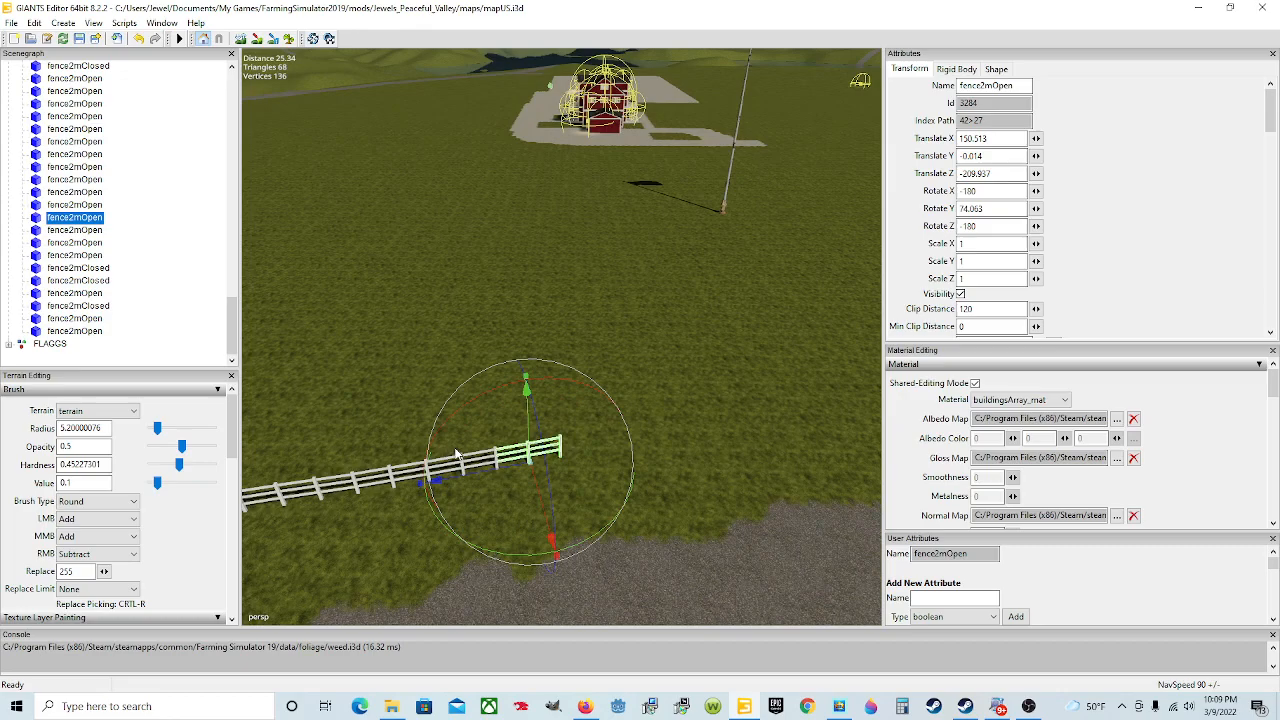
click(80, 230)
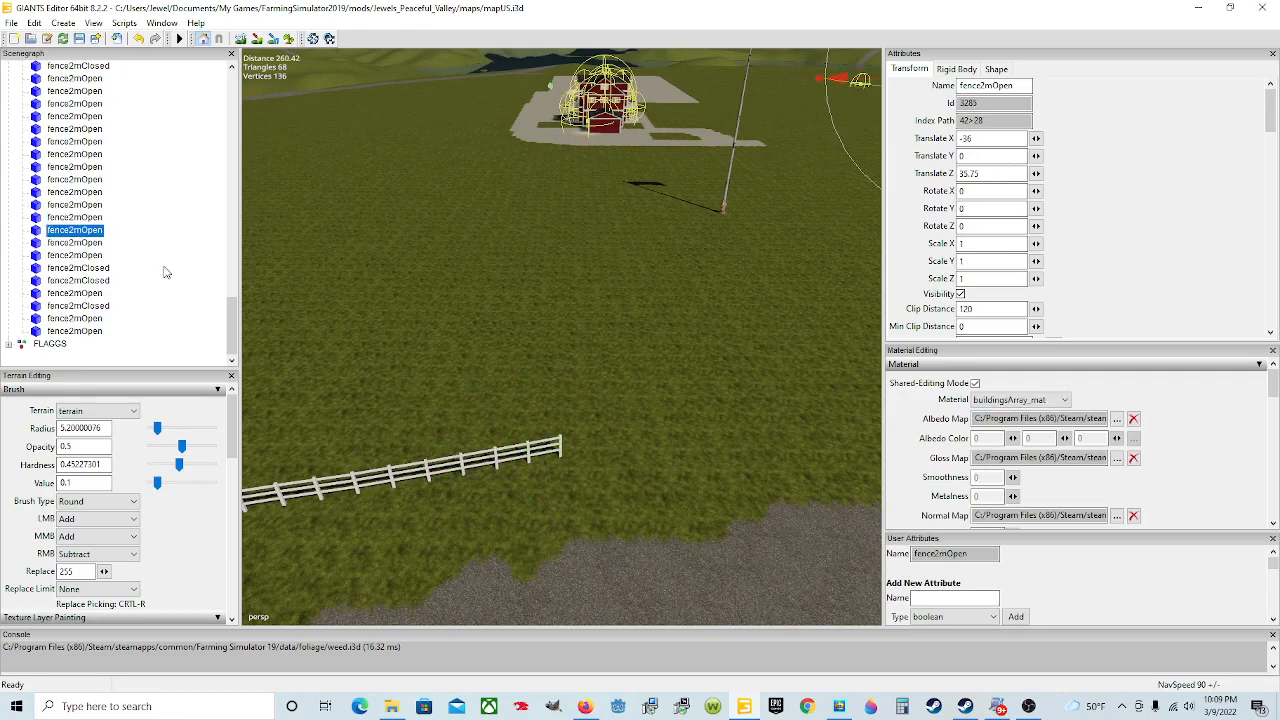
key(ctrl+b)
click(612, 443)
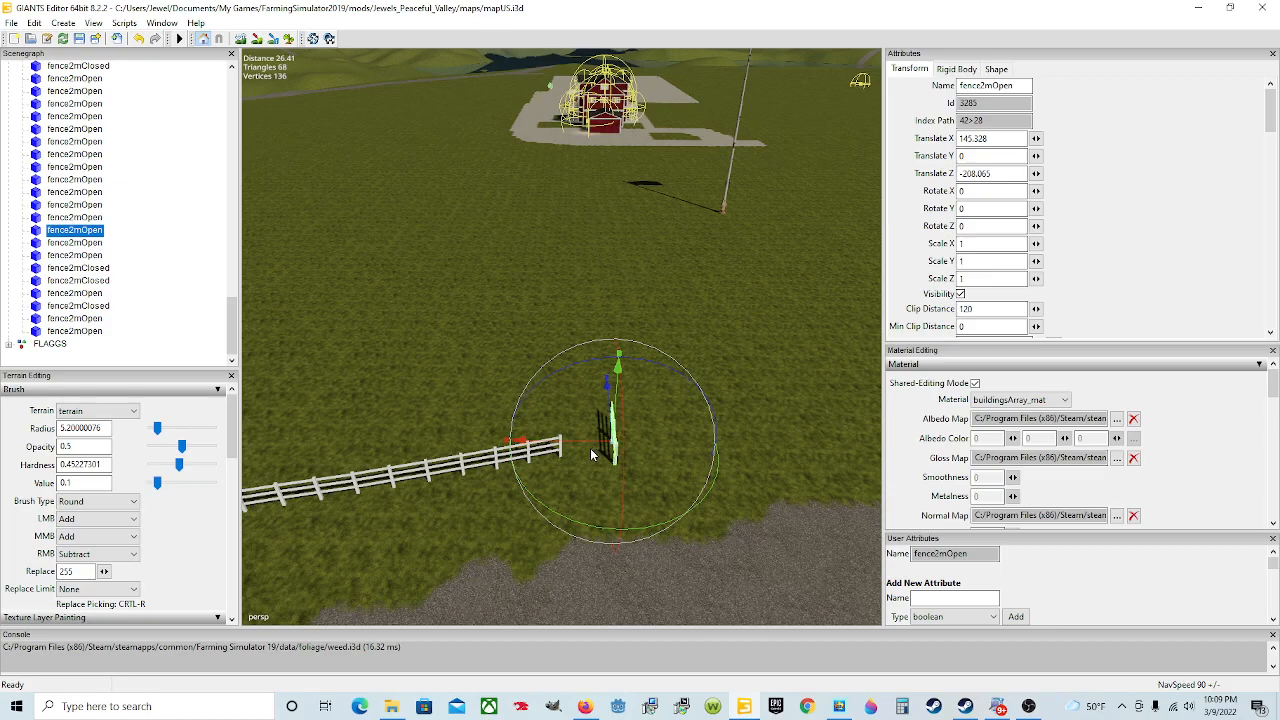
key(ctrl+b)
click(590, 449)
drag(616, 542, 661, 433)
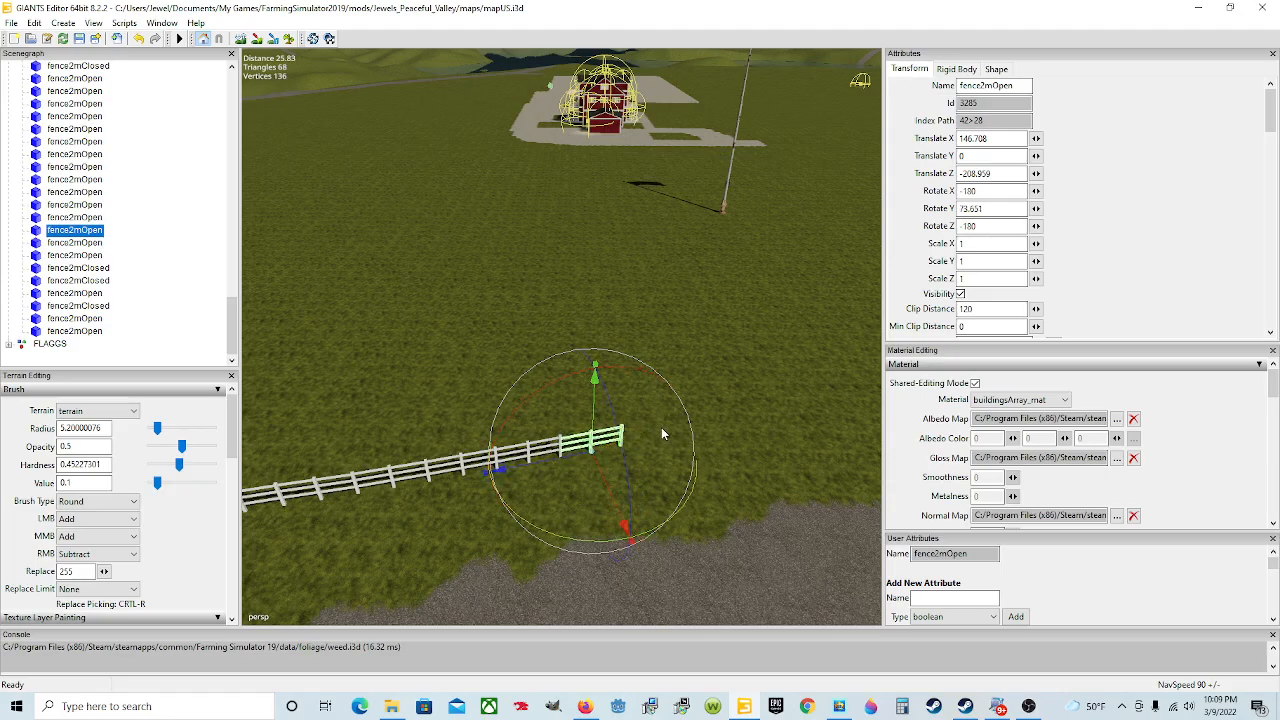
- Move the newly added end panel against the fence, to about Translate X 146.698, Z -208.818
scroll(661, 428, up, 3)
alt+drag(647, 372, 503, 290)
scroll(839, 424, up, 3)
scroll(609, 366, down, 3)
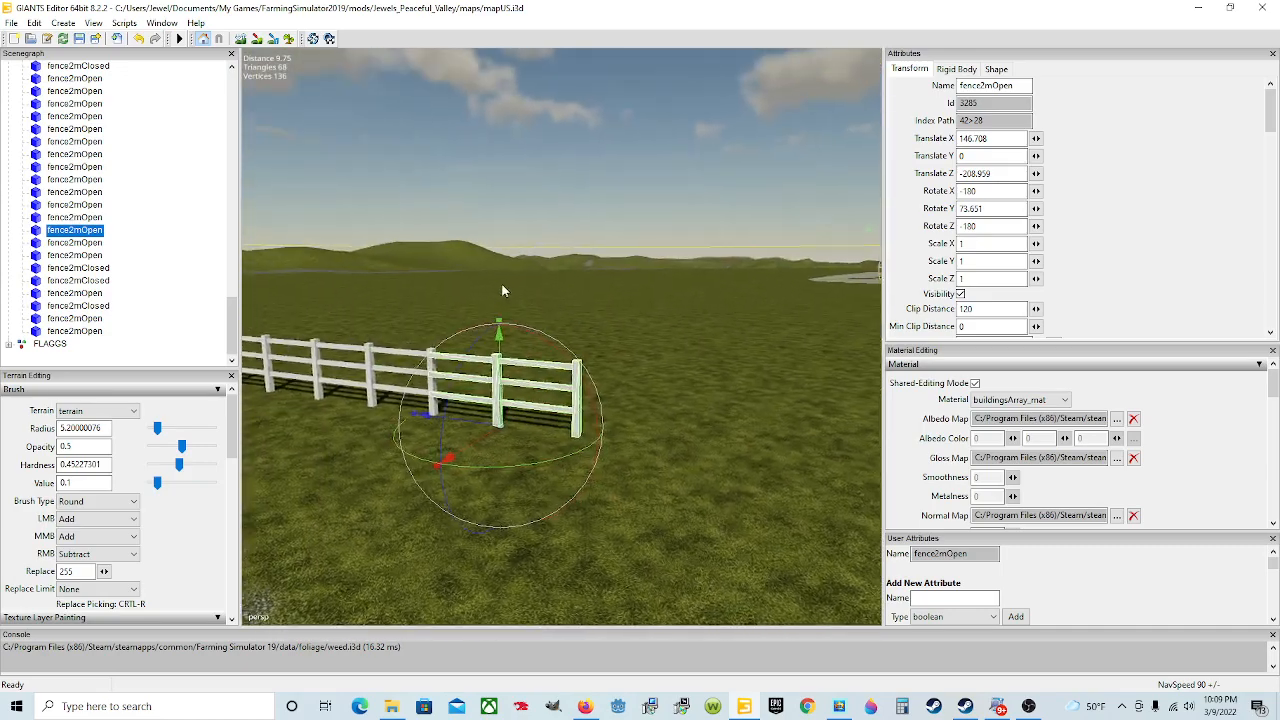
scroll(497, 290, up, 2)
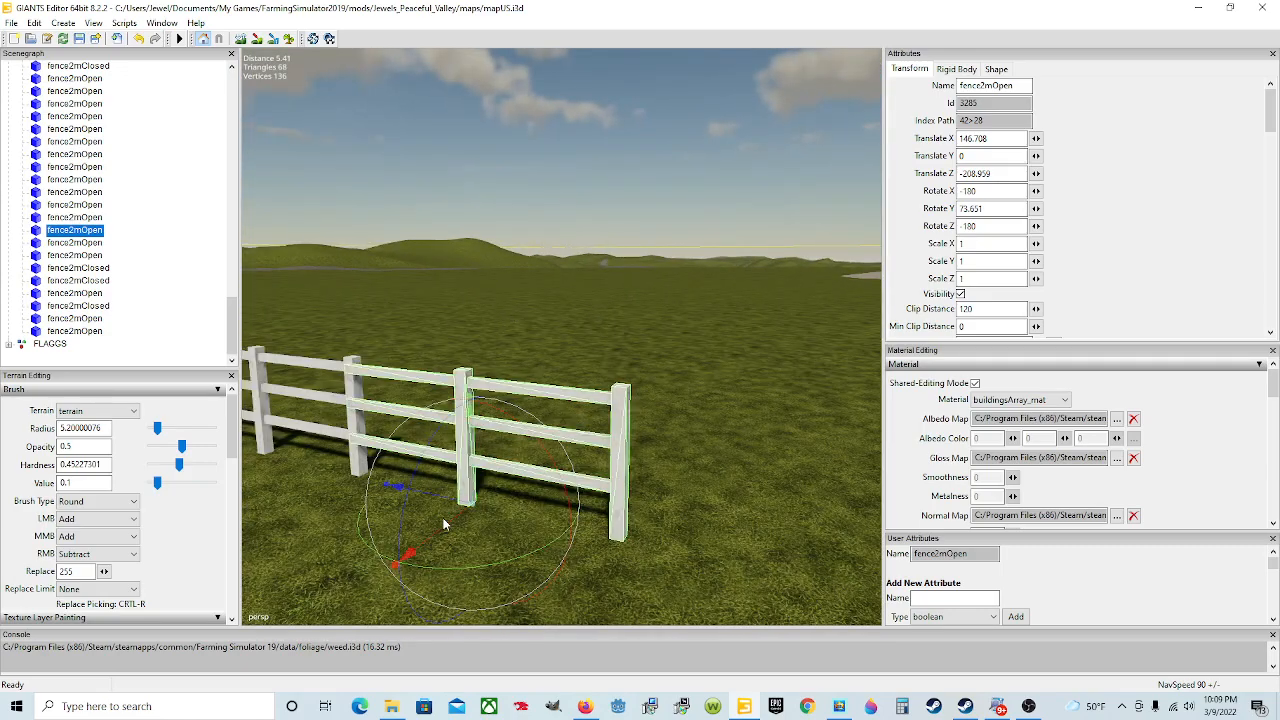
drag(445, 525, 676, 580)
scroll(540, 477, up, 2)
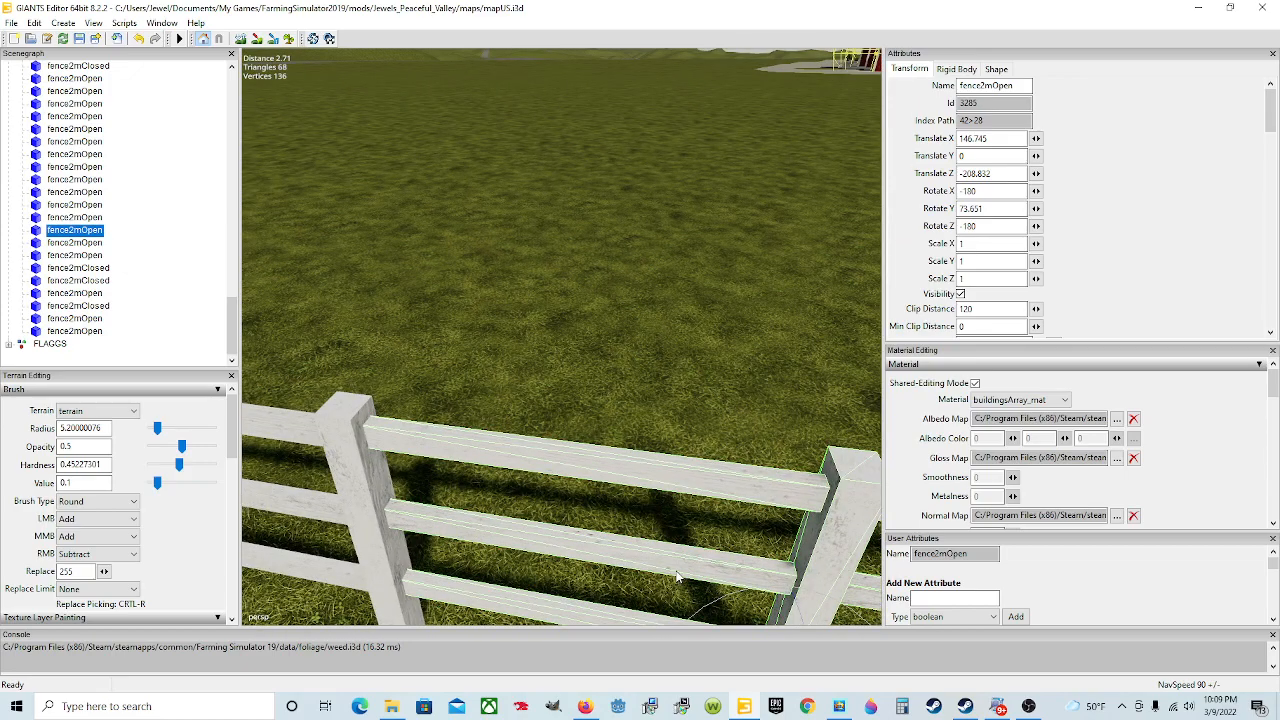
scroll(683, 548, down, 3)
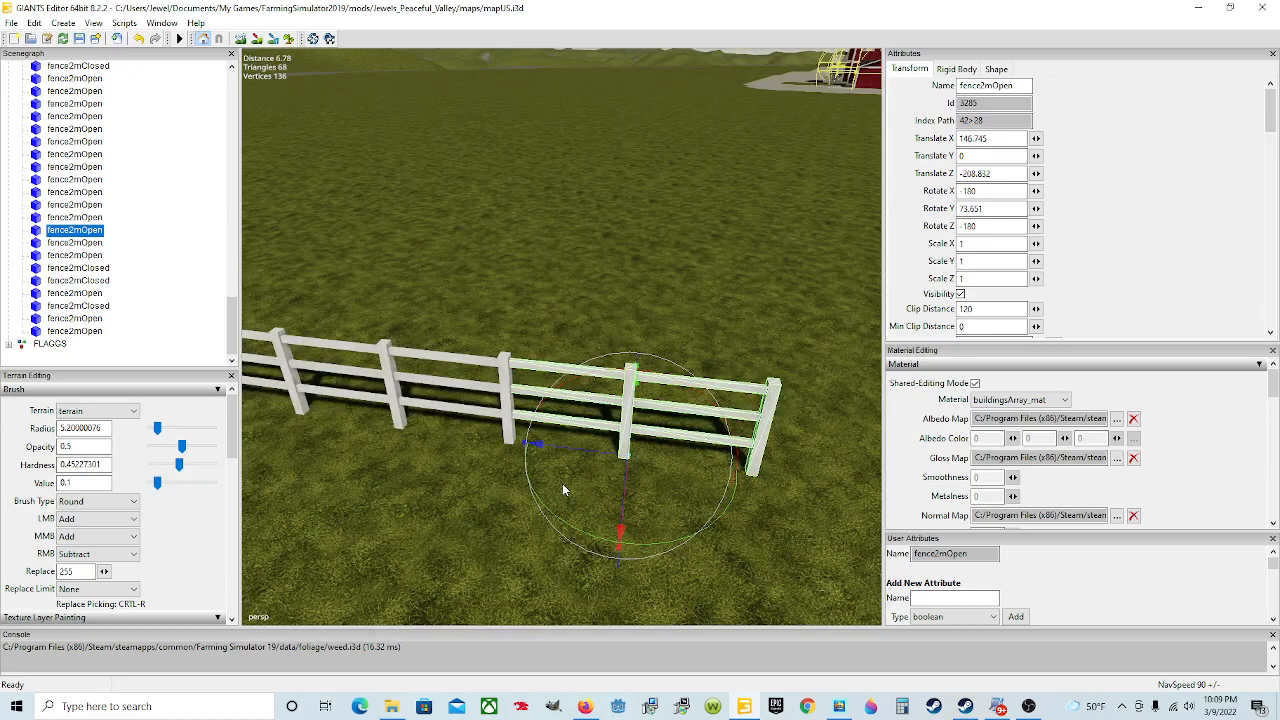
mouse_move(577, 459)
mouse_down()
mouse_move(601, 453)
mouse_move(581, 454)
mouse_up()
- Close the panel's joint at about Translate X 146.692, Z -208.839, and lower it to about Translate Y -0.001
scroll(592, 482, up, 3)
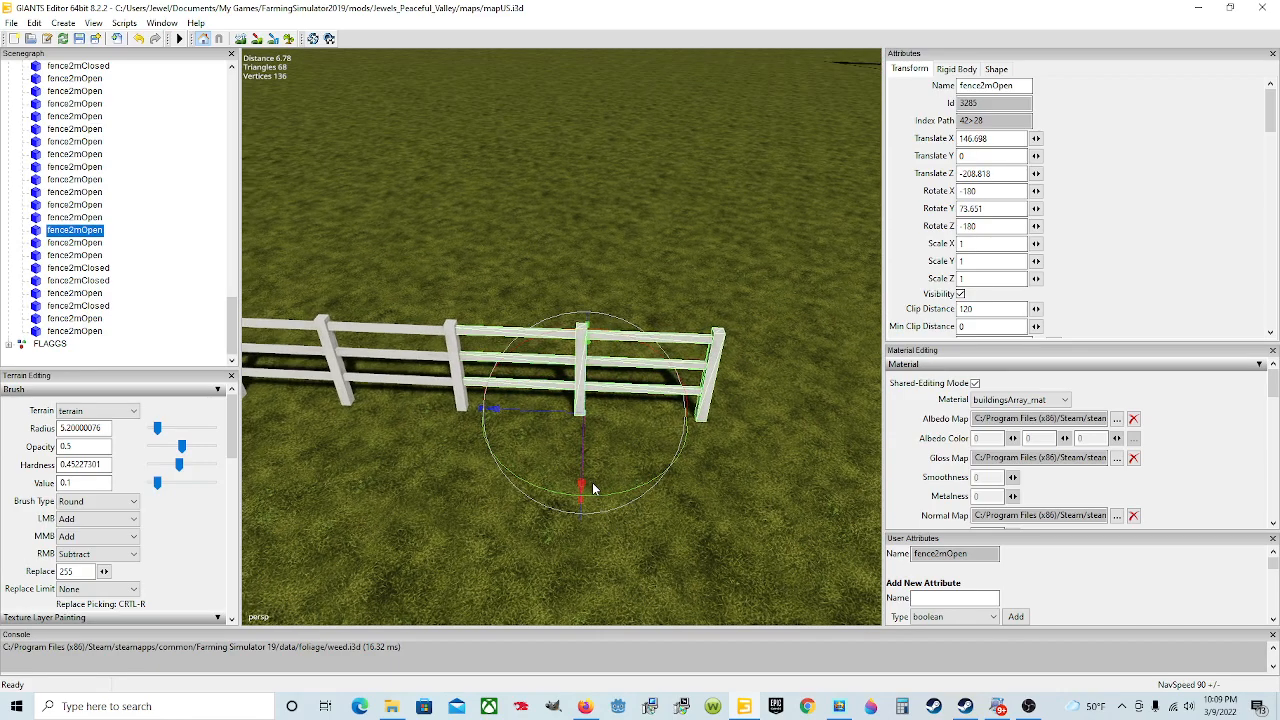
middle_drag(592, 482, 659, 513)
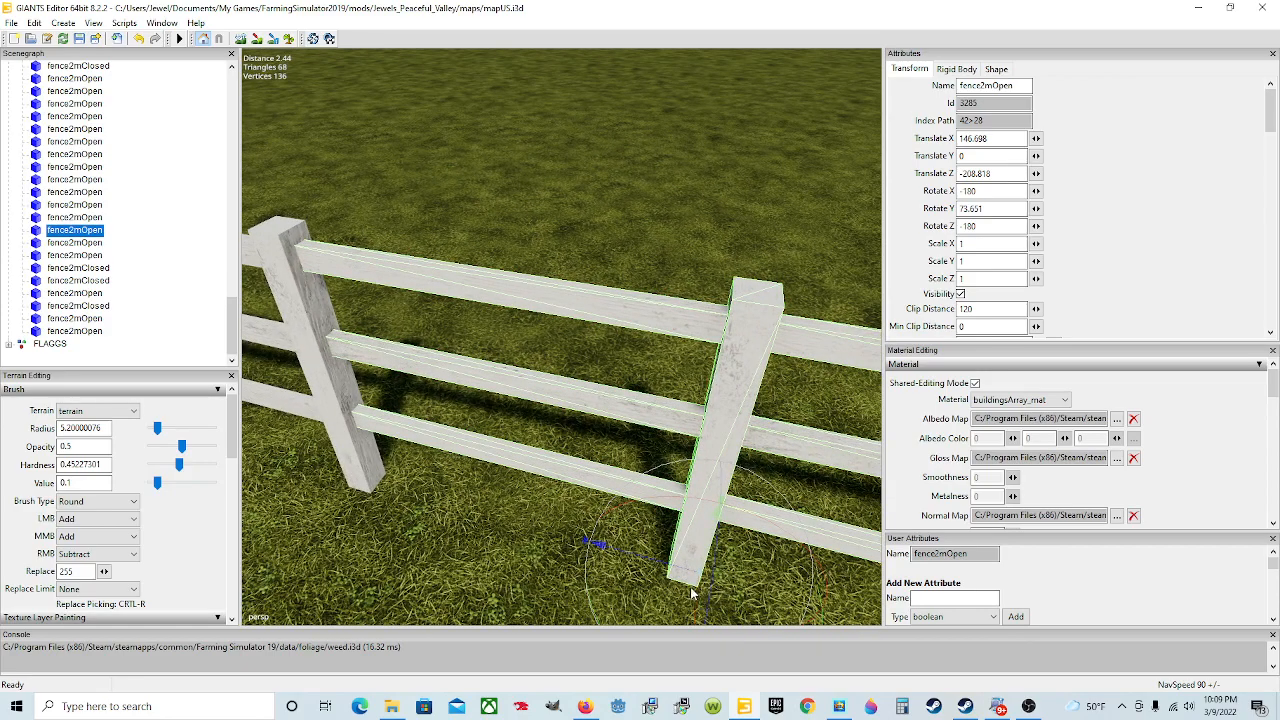
drag(692, 598, 697, 603)
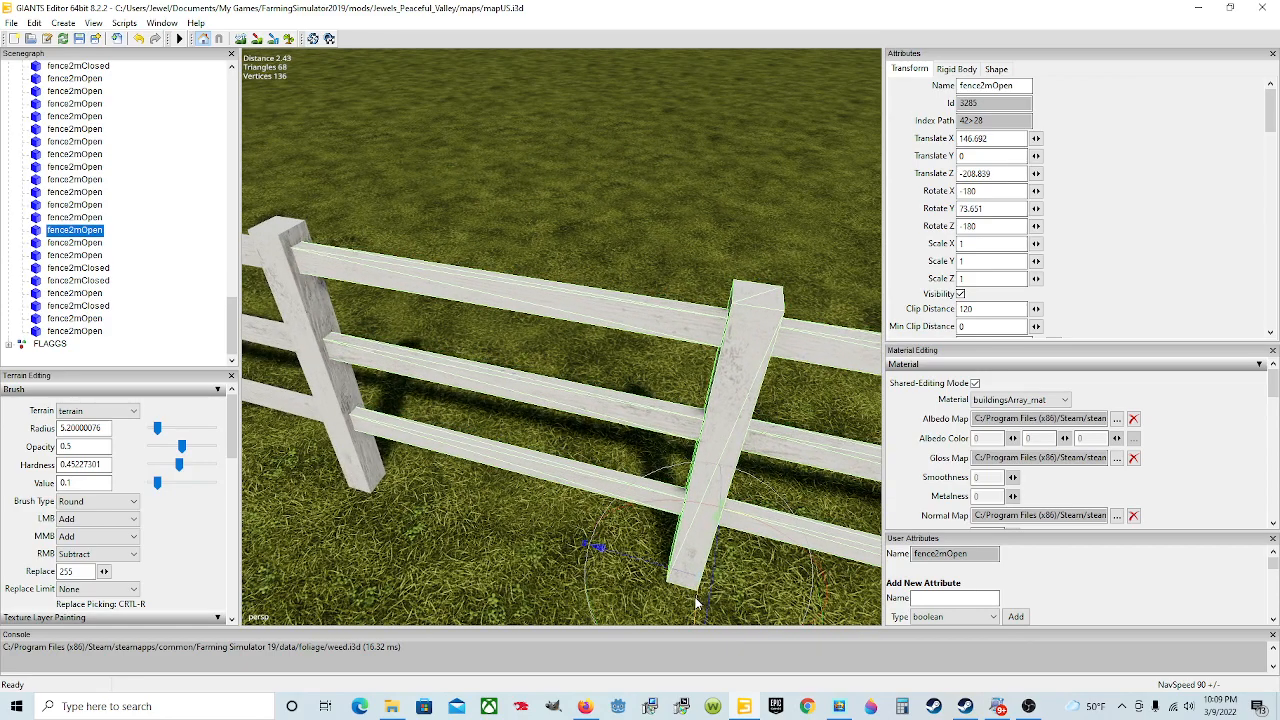
middle_drag(492, 569, 597, 568)
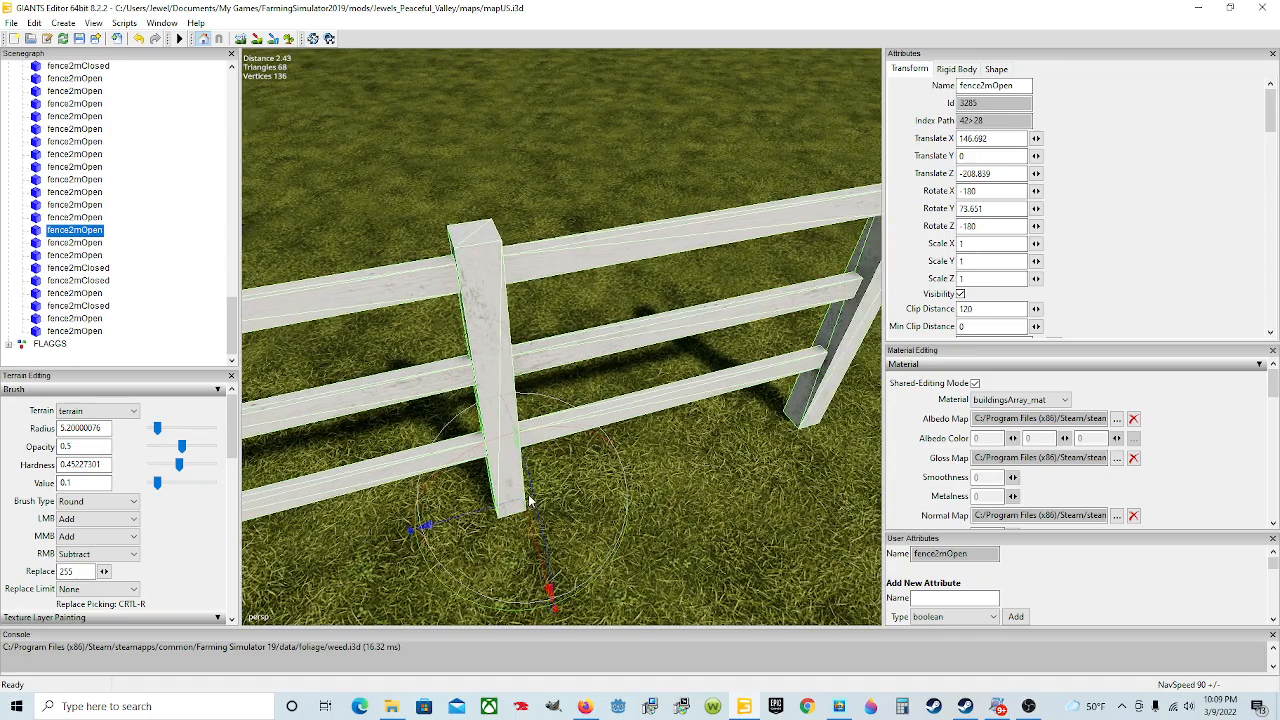
drag(519, 470, 438, 360)
- Place the next unused fence2mOpen piece just beyond the fence end, at about Translate X 142.399, Z -208.525
scroll(573, 419, down, 5)
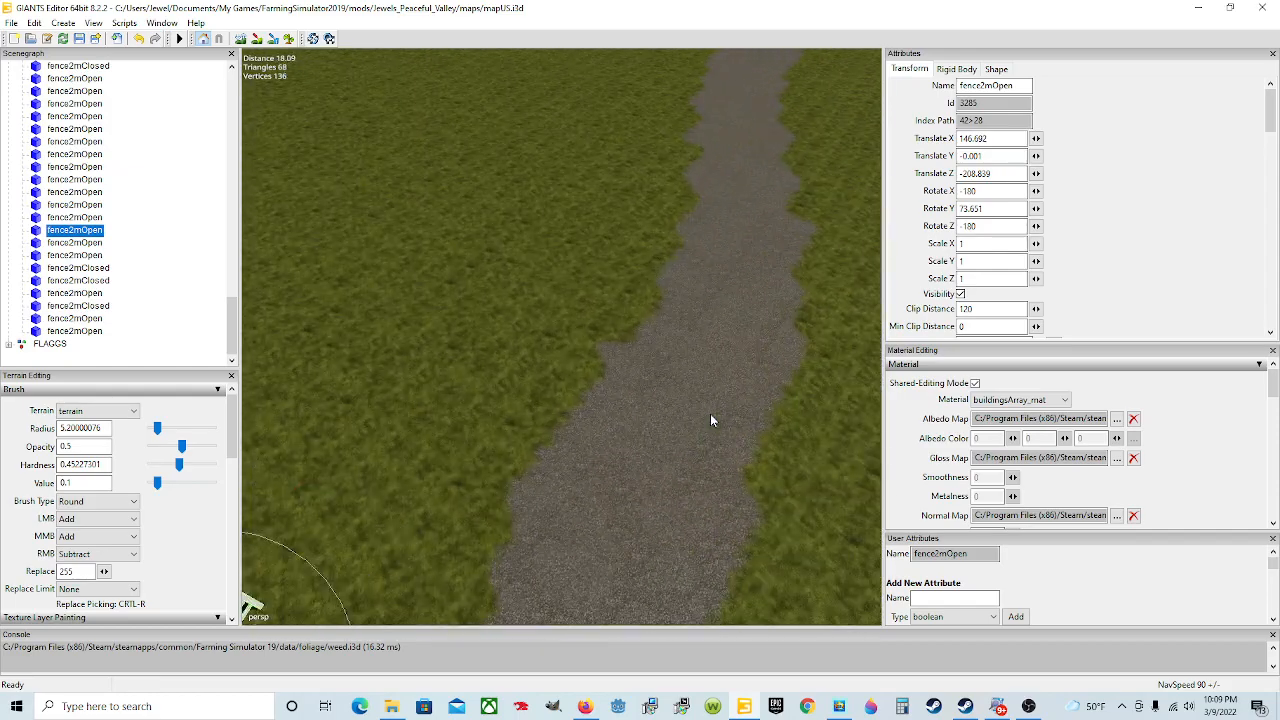
scroll(686, 411, up, 4)
scroll(474, 376, down, 4)
scroll(433, 351, up, 4)
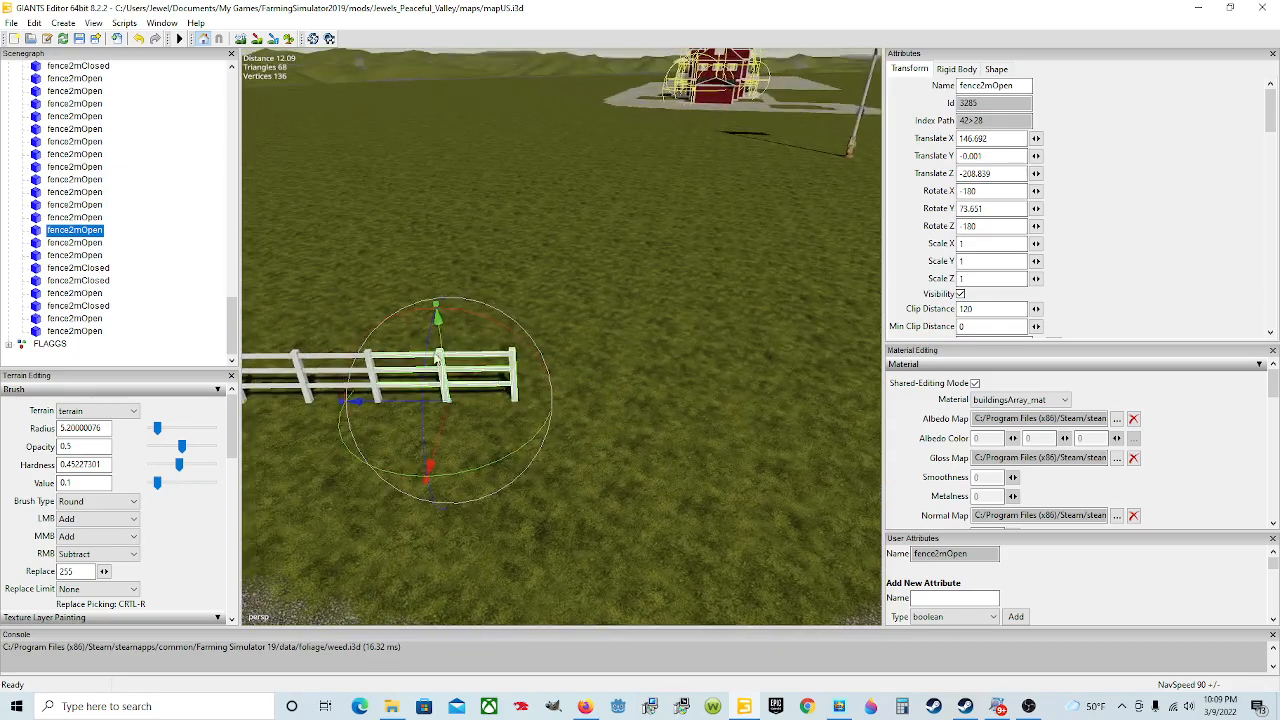
click(87, 244)
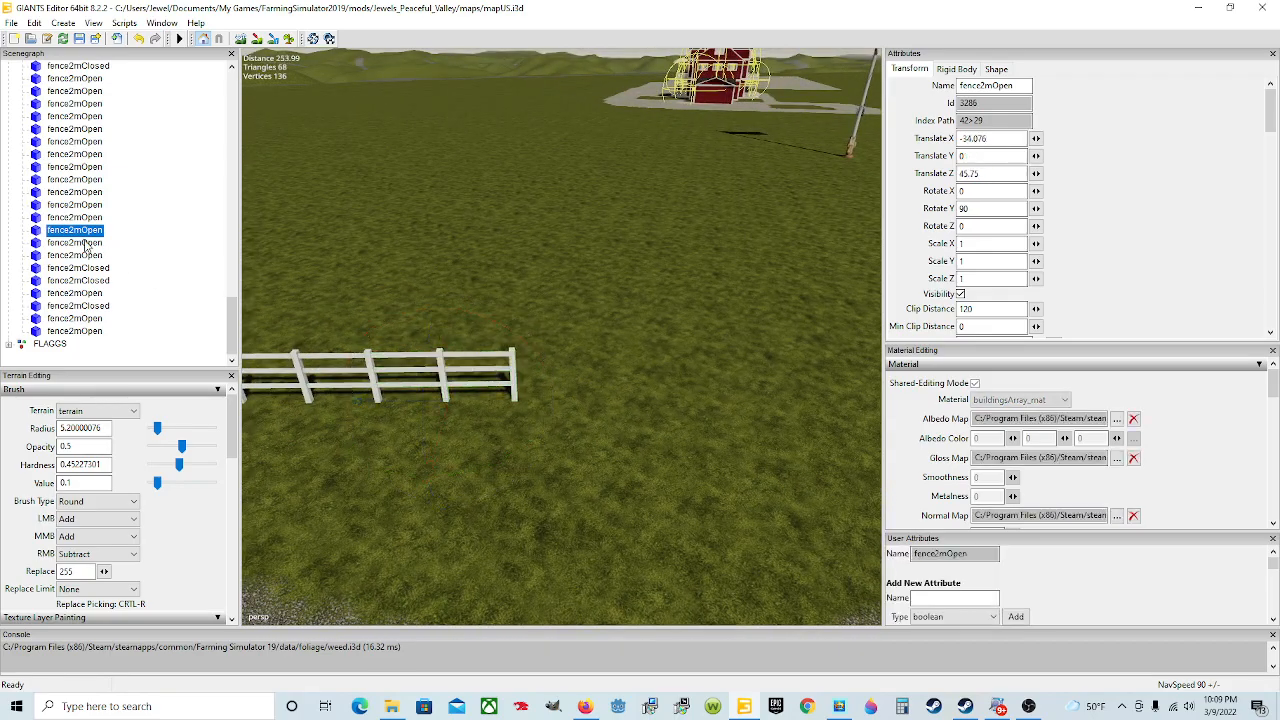
key(ctrl+b)
click(572, 405)
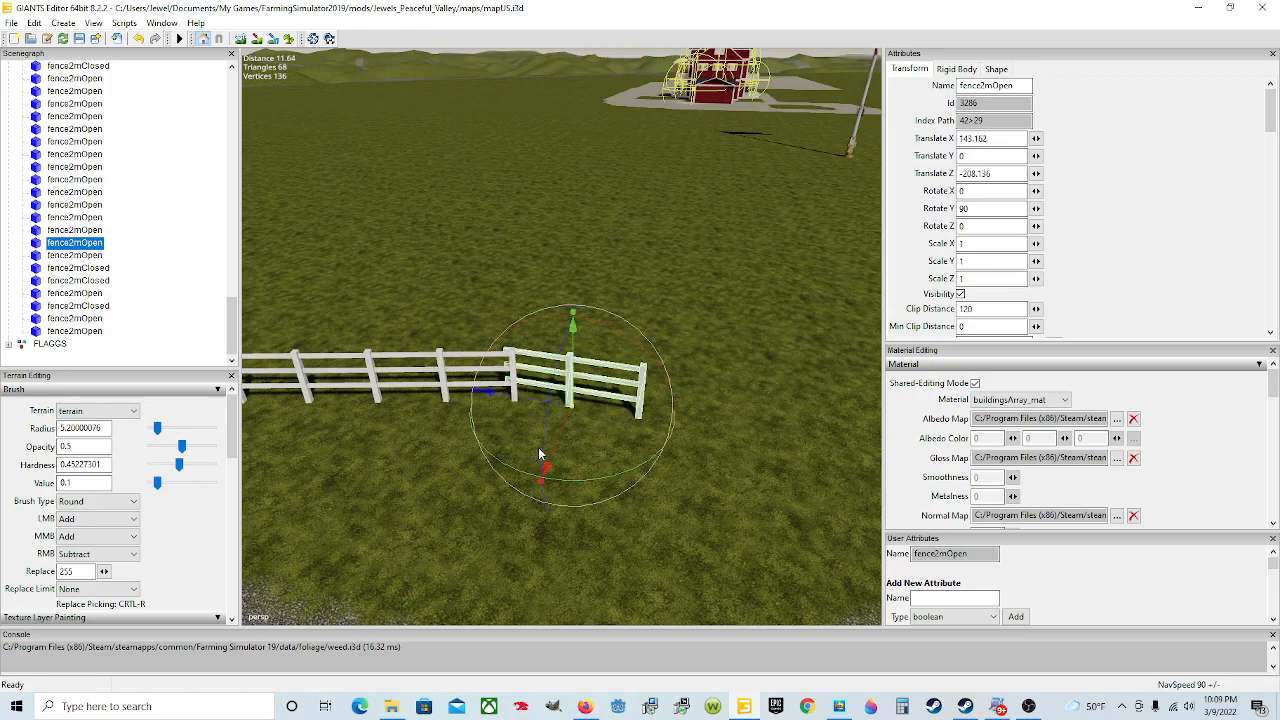
key(ctrl+b)
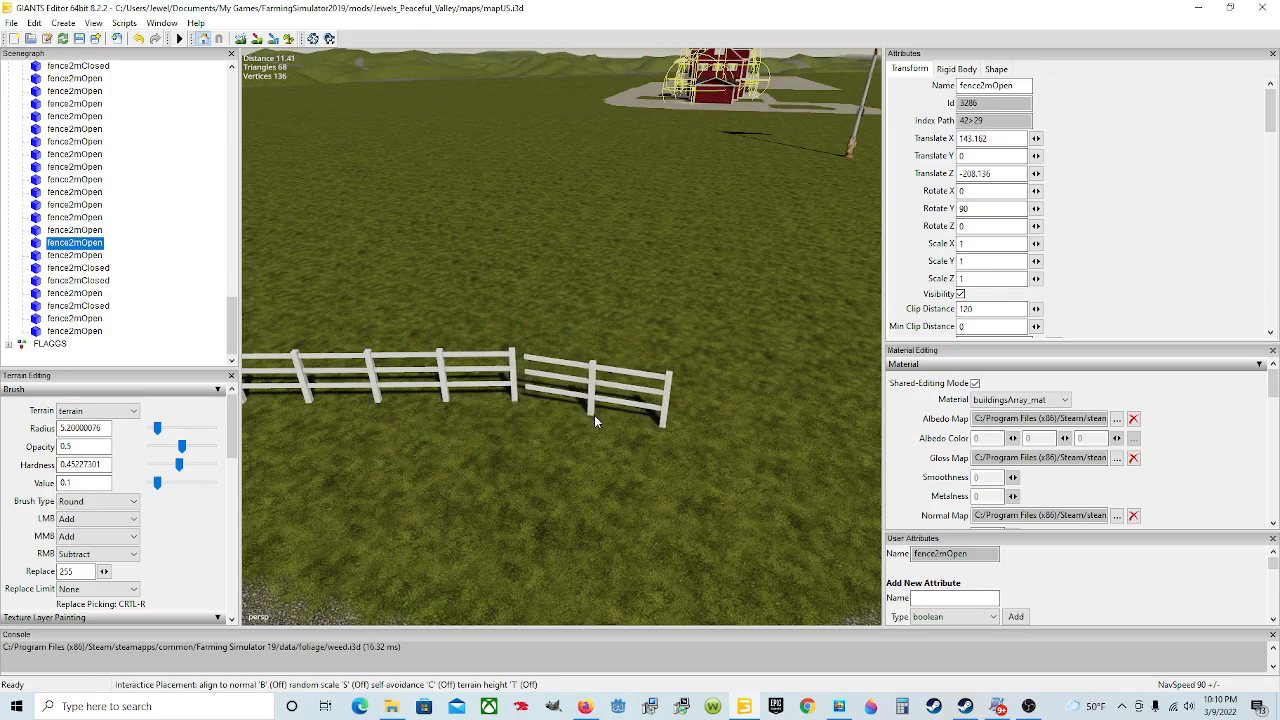
click(595, 417)
- Turn the placed panel to about Rotate Y 82.115 and move it to the fence end, at about Translate X 142.779, Z -208.019
alt+drag(488, 490, 618, 507)
scroll(597, 512, down, 3)
scroll(495, 449, up, 3)
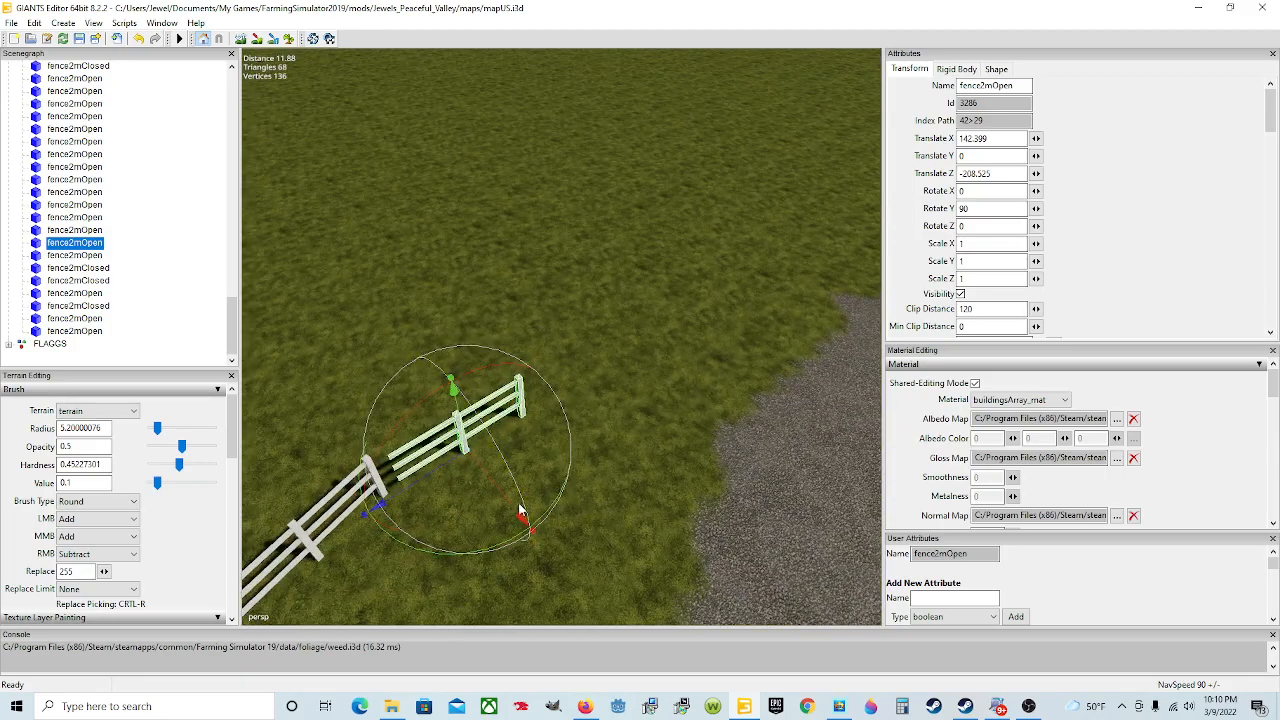
drag(493, 483, 480, 471)
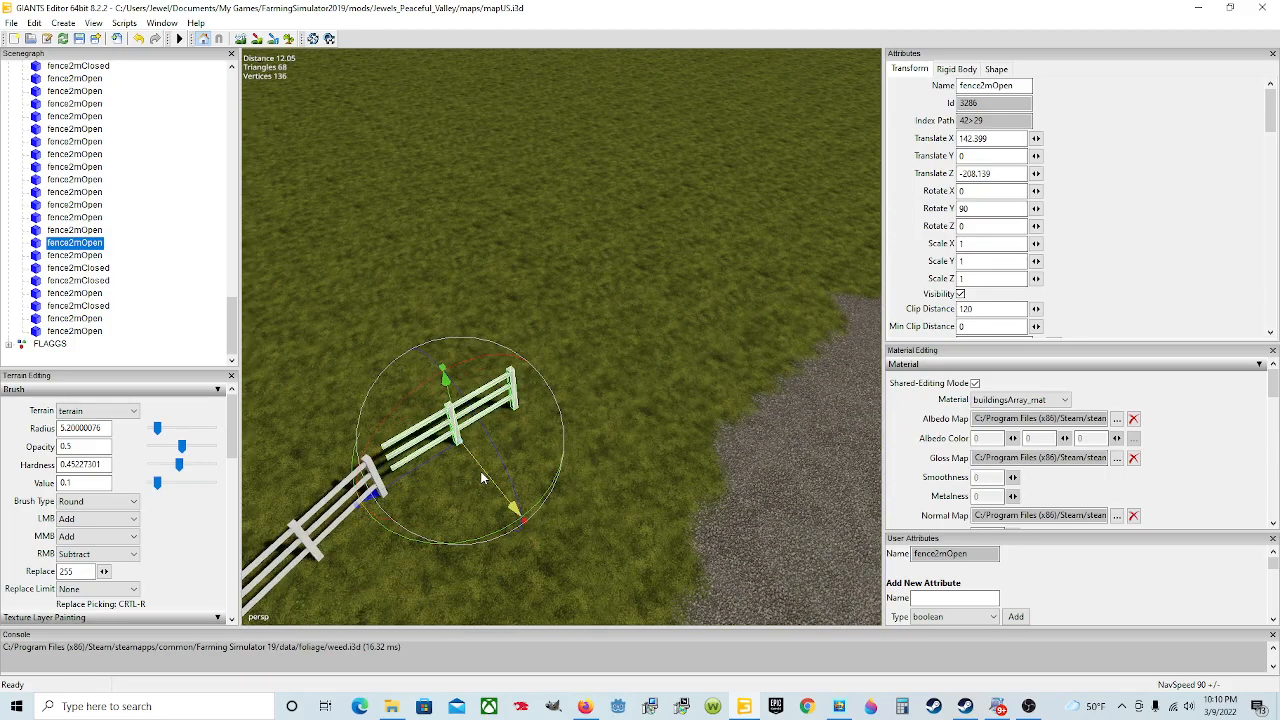
drag(501, 532, 514, 516)
drag(440, 457, 421, 462)
drag(499, 502, 398, 498)
scroll(654, 498, up, 3)
scroll(398, 498, down, 2)
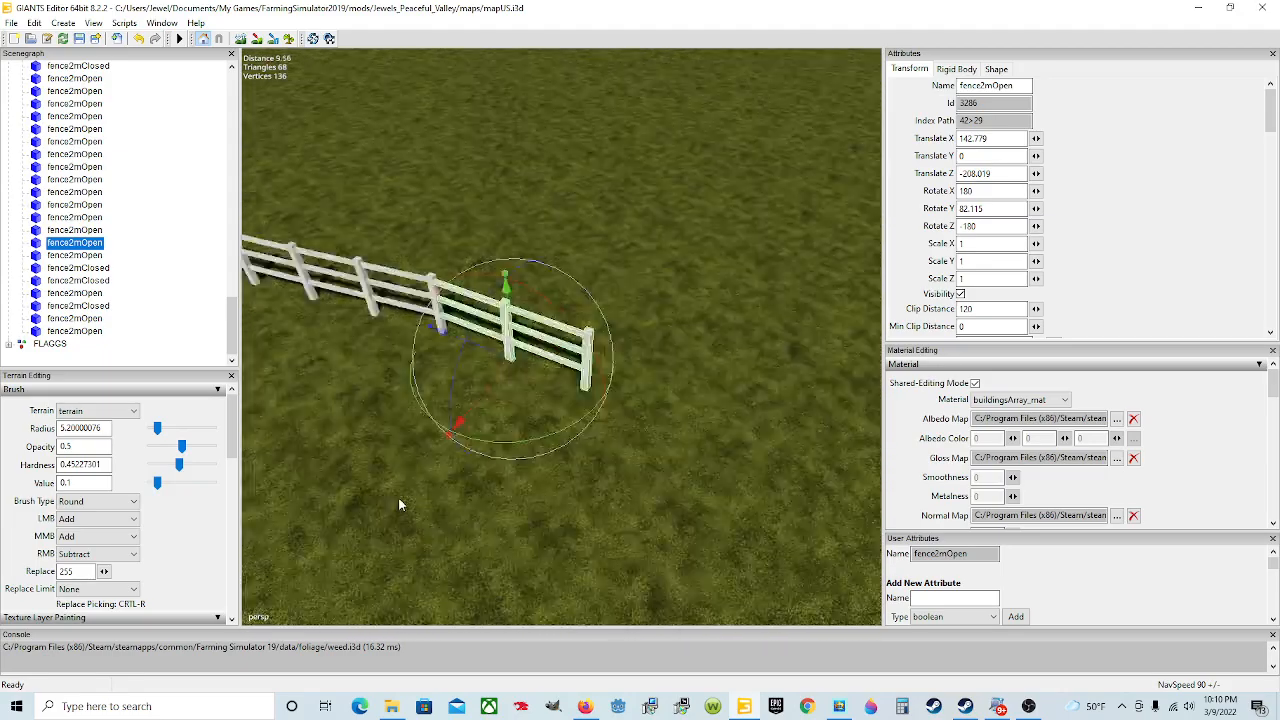
- Straighten the end panel to about Rotate Y 80.105 and shift it to about Translate X 142.804, Z -207.88
scroll(398, 500, down, 2)
scroll(525, 508, up, 4)
alt+drag(525, 508, 410, 502)
scroll(410, 502, down, 5)
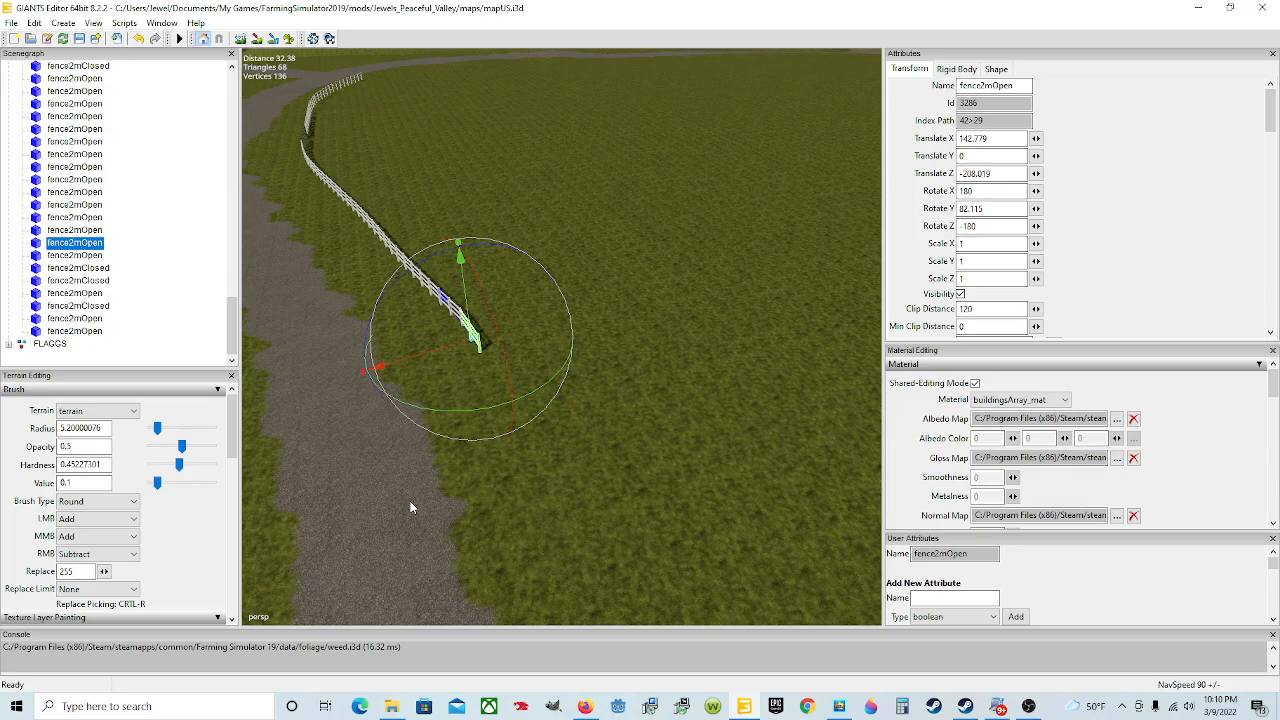
alt+drag(669, 465, 696, 461)
scroll(608, 435, up, 6)
scroll(697, 467, down, 4)
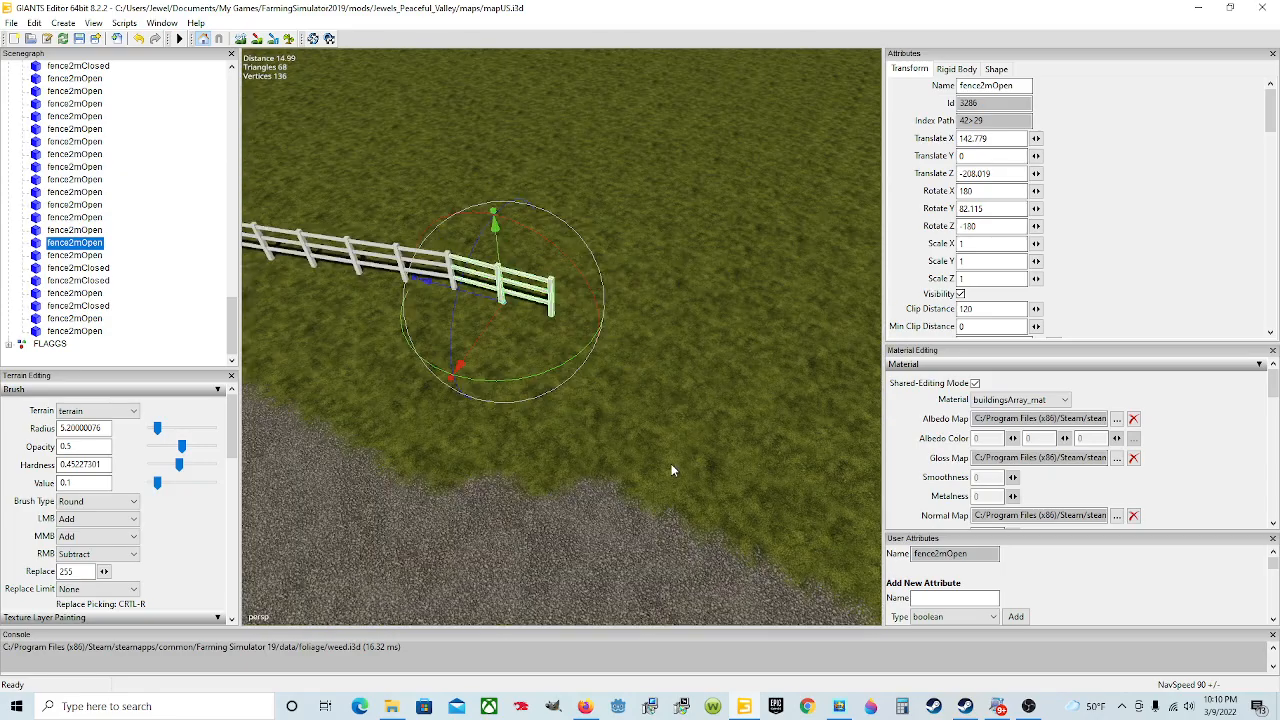
drag(519, 384, 526, 377)
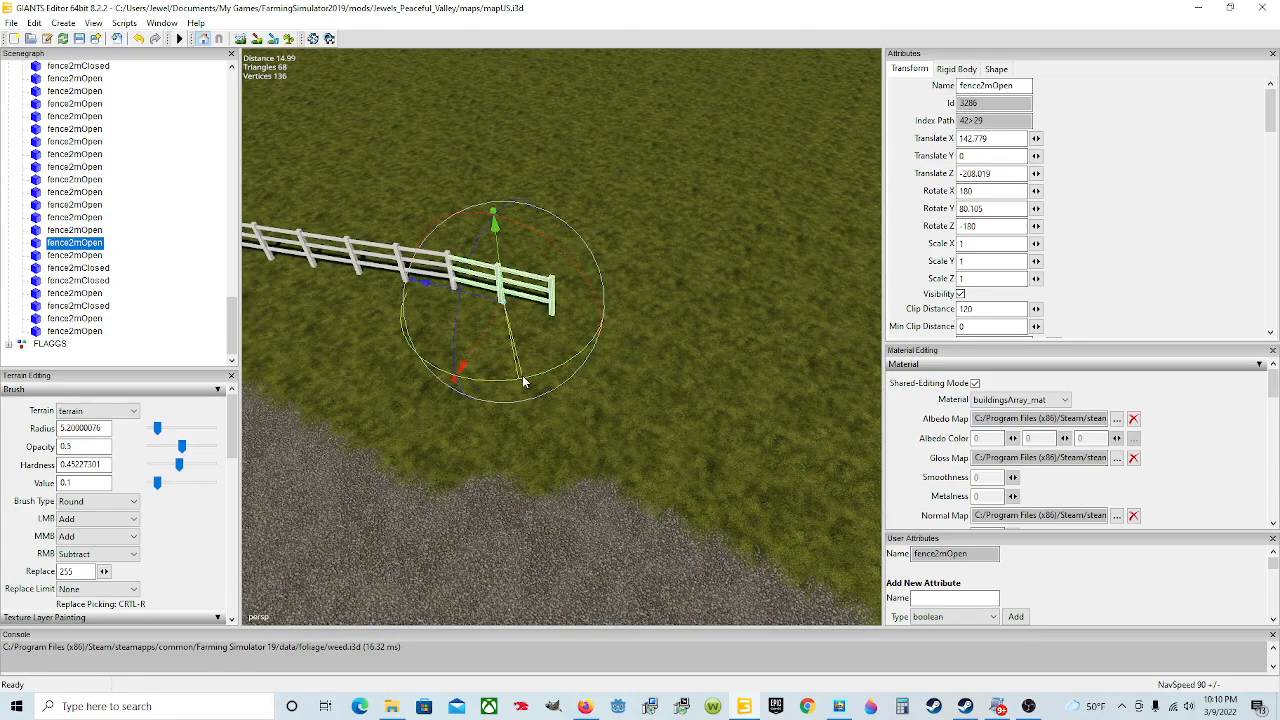
drag(478, 341, 481, 337)
scroll(532, 337, up, 10)
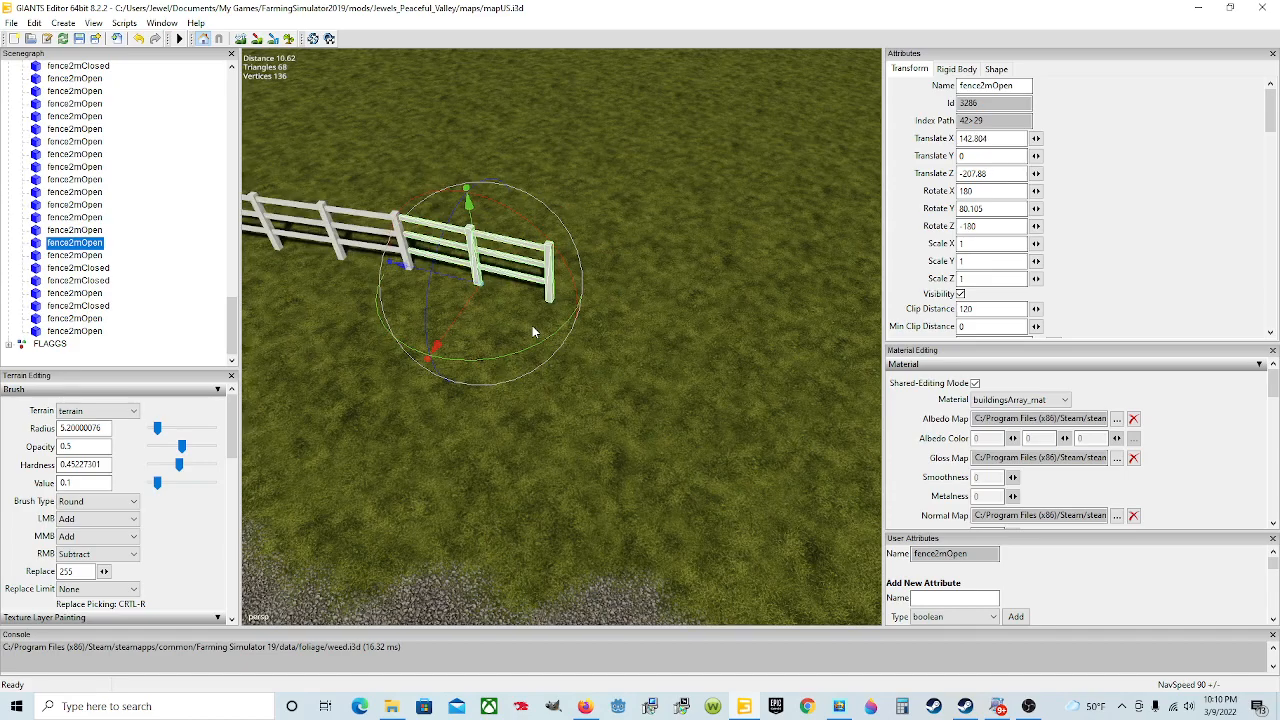
- Close the end panel's joint with the previous post at about Translate X 142.812, Z -207.926
alt+drag(578, 380, 596, 414)
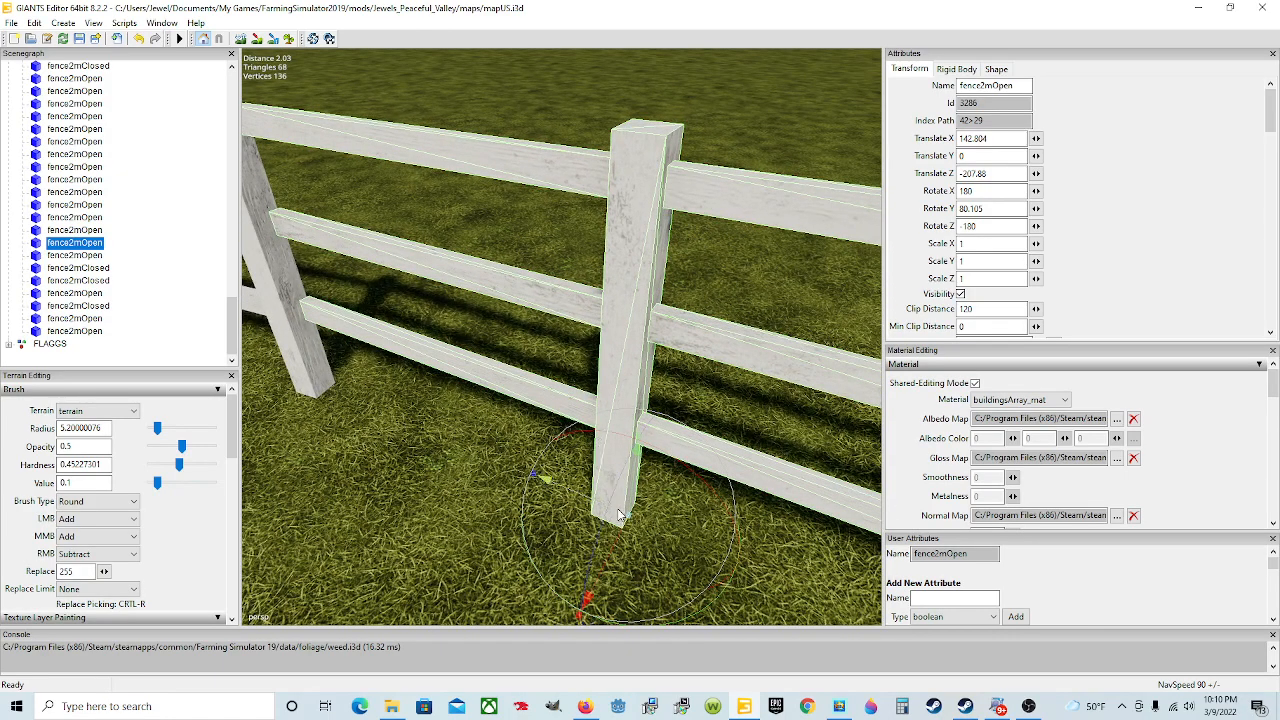
drag(614, 542, 563, 505)
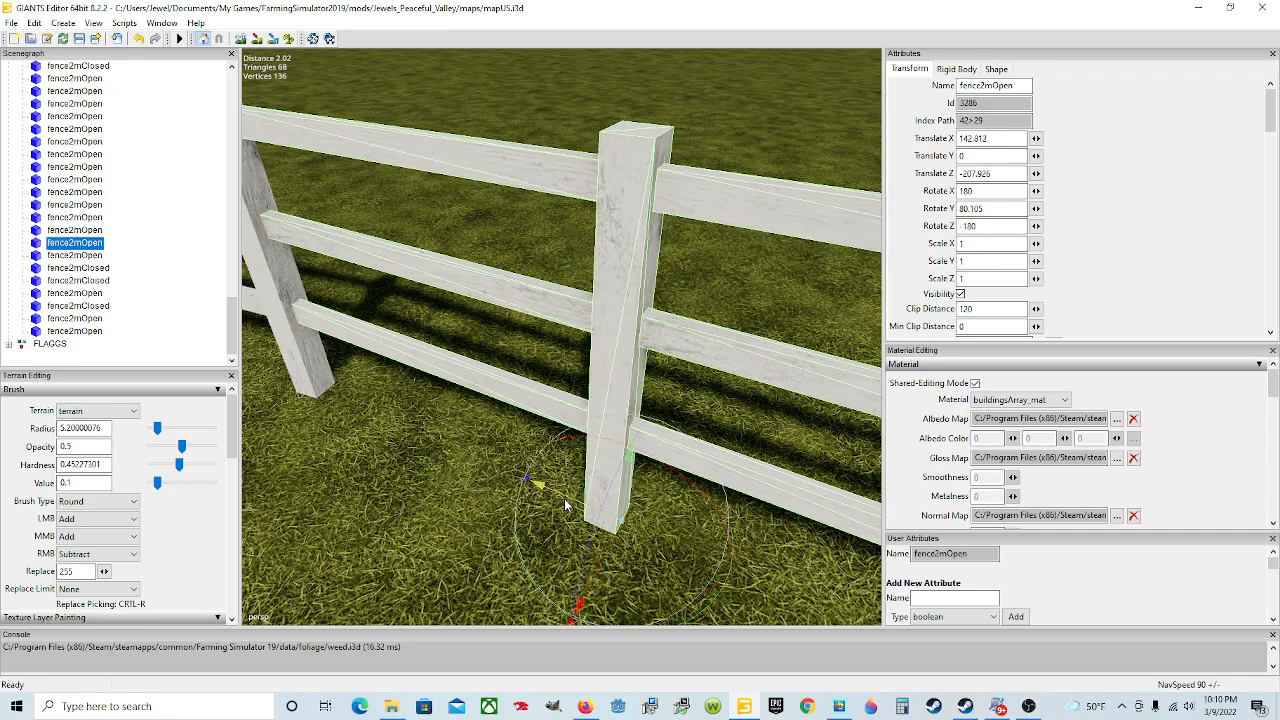
mouse_move(655, 497)
alt+mouse_down()
mouse_move(612, 486)
mouse_move(652, 500)
alt+mouse_up()
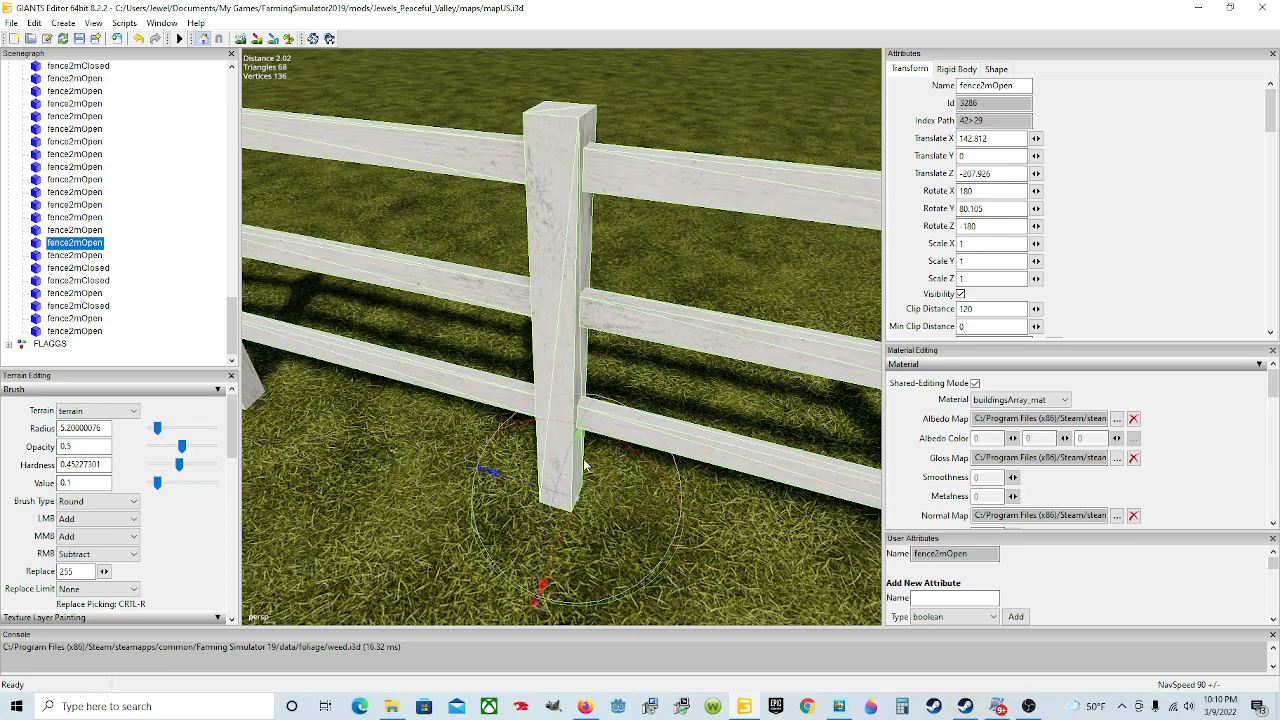
drag(582, 466, 581, 463)
alt+drag(668, 480, 839, 501)
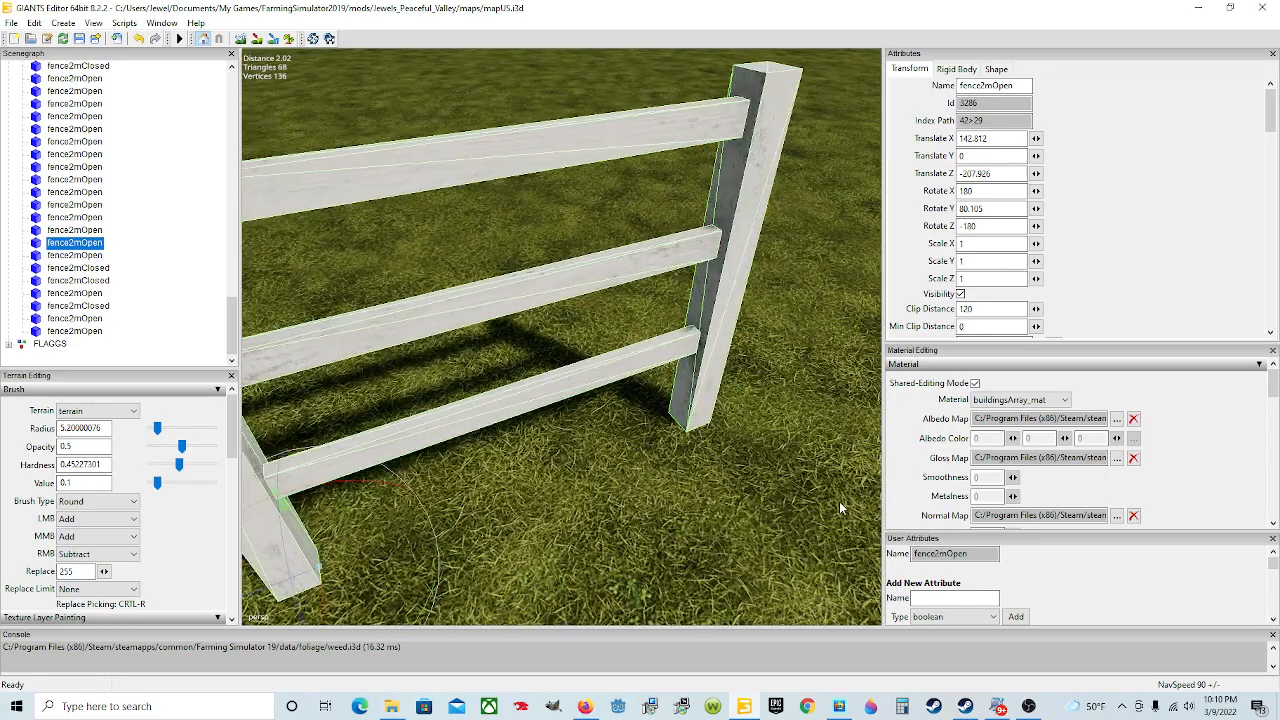
- Add another unused fence2mOpen piece at the fence end, at about Translate X 138.791, Z -207.622, turned to Rotate Y about 83.878
scroll(839, 501, down, 5)
alt+drag(755, 487, 690, 510)
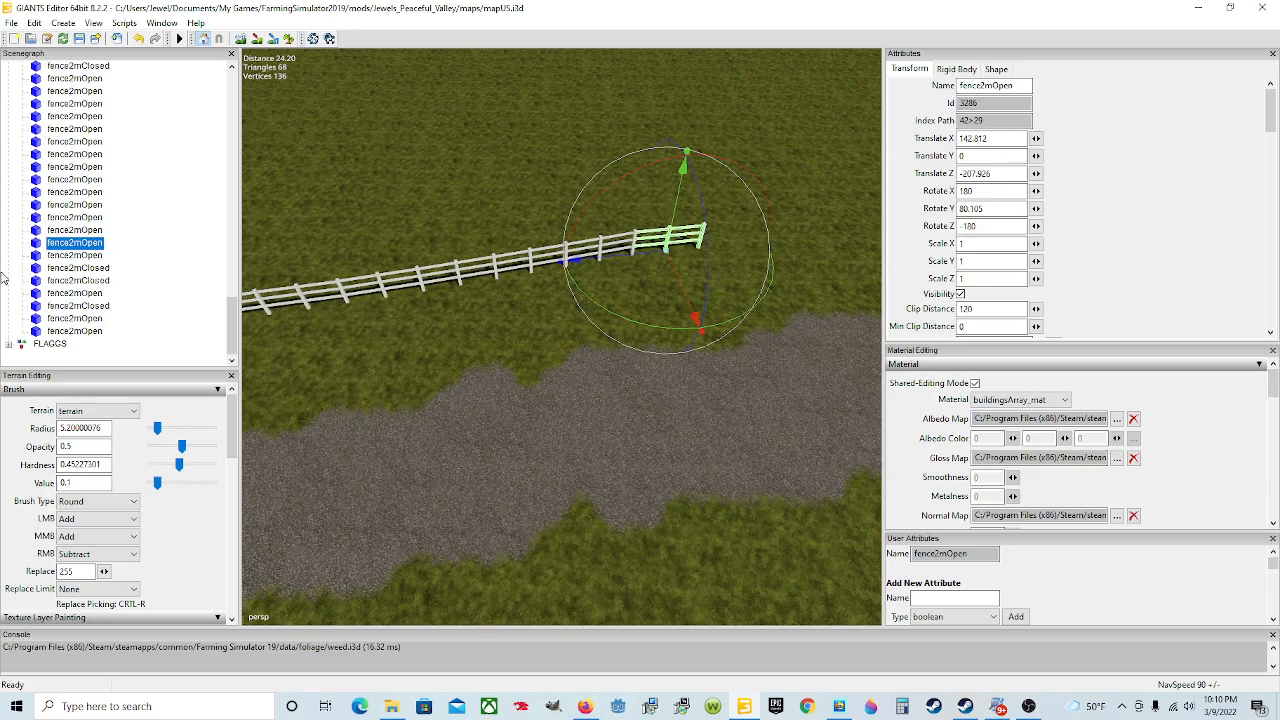
click(98, 256)
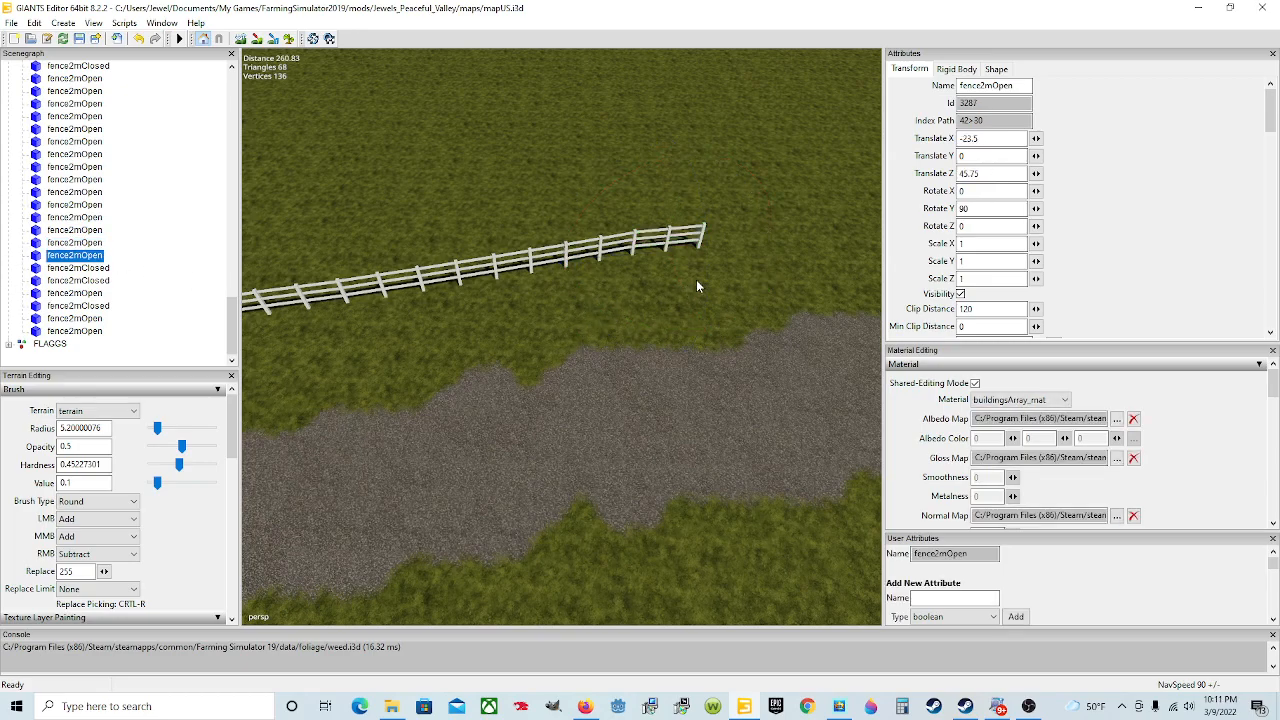
key(ctrl+b)
click(740, 236)
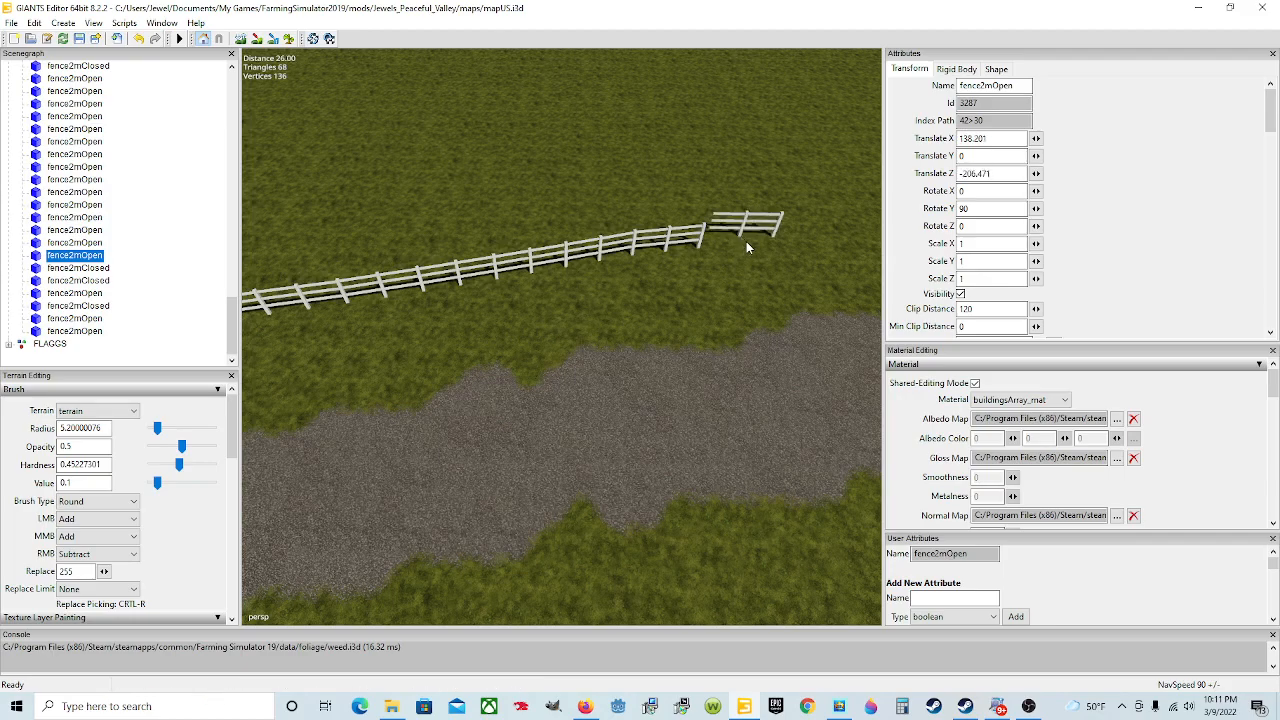
click(746, 241)
mouse_move(754, 322)
mouse_down()
mouse_move(768, 314)
mouse_move(761, 333)
mouse_up()
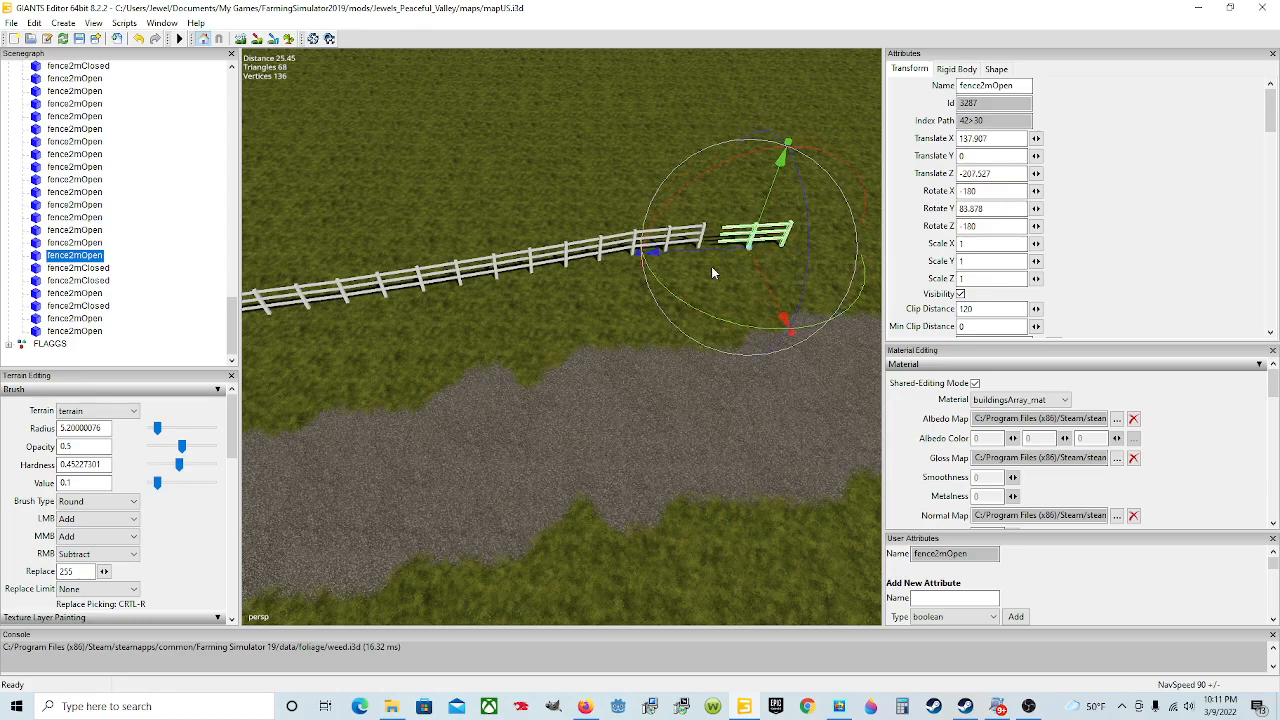
drag(703, 254, 684, 255)
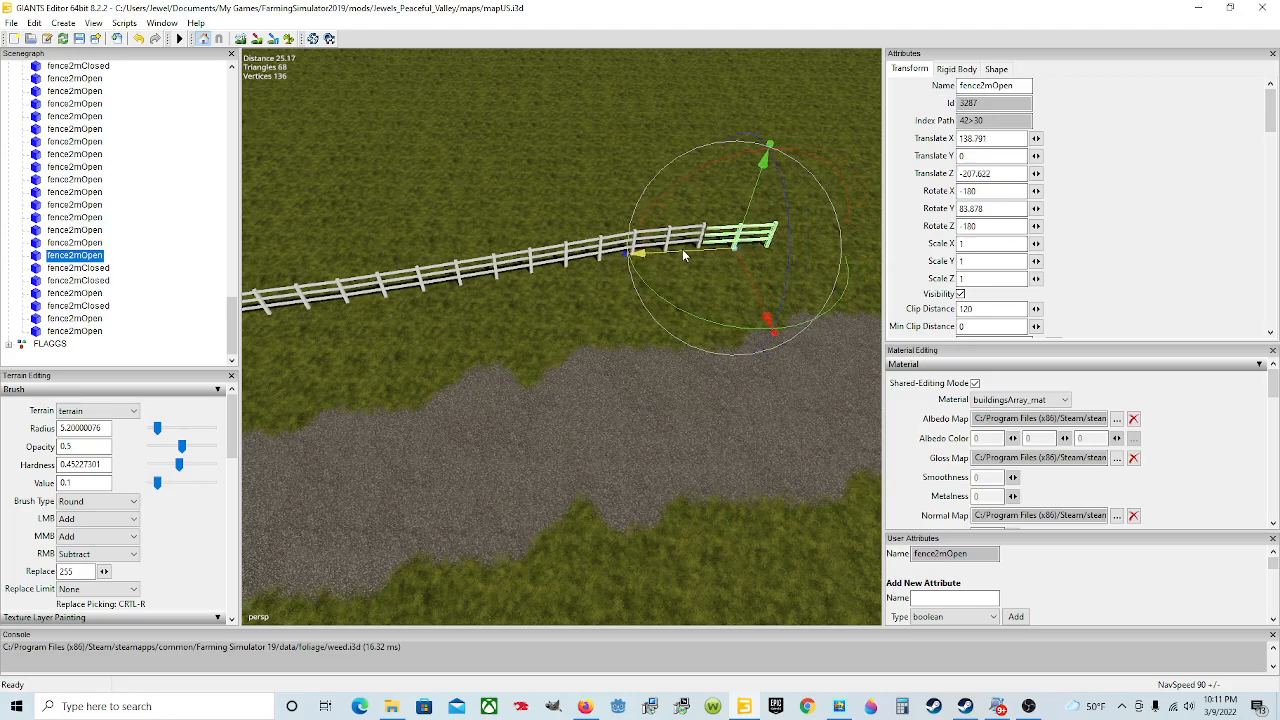
- Line up the added panel with the fence end, at about Translate X 138.901, Z -207.375
alt+drag(756, 299, 756, 277)
scroll(812, 360, up, 5)
alt+drag(812, 360, 502, 414)
scroll(809, 250, up, 1)
scroll(632, 285, up, 2)
scroll(632, 290, down, 5)
scroll(473, 301, up, 3)
scroll(586, 255, up, 2)
scroll(586, 255, down, 3)
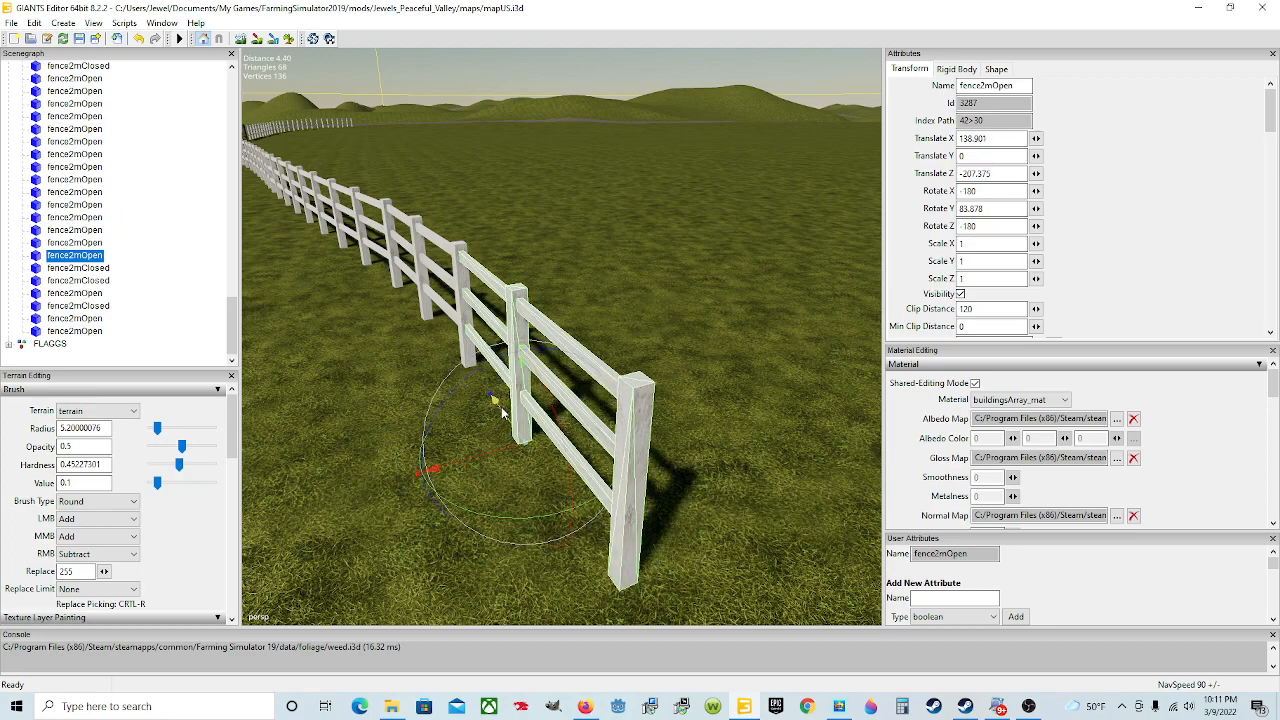
- Lower the end panel to about Translate Y -0.016 so its rails meet the neighbouring panel
drag(523, 414, 643, 464)
scroll(498, 440, up, 4)
scroll(642, 465, down, 4)
scroll(641, 465, up, 4)
scroll(640, 465, down, 4)
scroll(641, 470, down, 4)
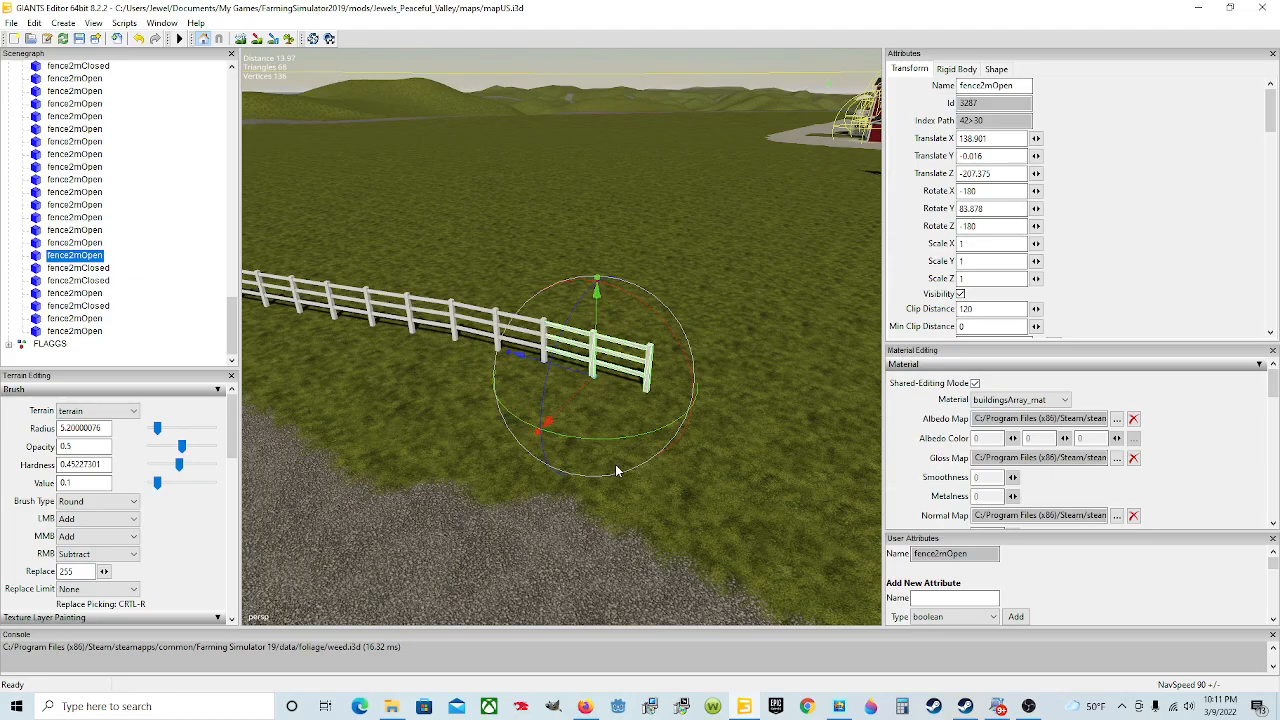
- Turn the end panel to about Rotate Y 81.208, with its position at about Translate X 138.91, Z -207.314
alt+drag(513, 469, 871, 518)
scroll(597, 508, down, 4)
scroll(547, 402, up, 3)
scroll(697, 484, down, 6)
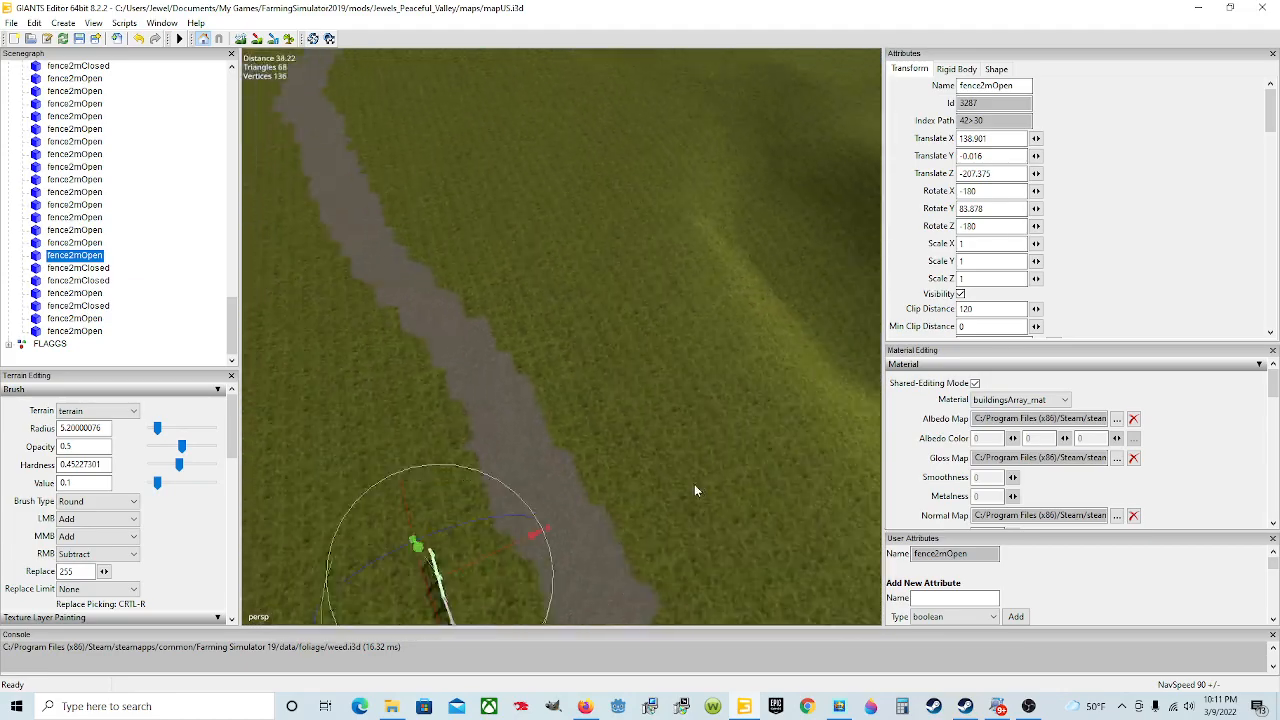
alt+drag(662, 472, 623, 495)
scroll(620, 473, up, 4)
scroll(683, 560, up, 4)
scroll(686, 462, up, 8)
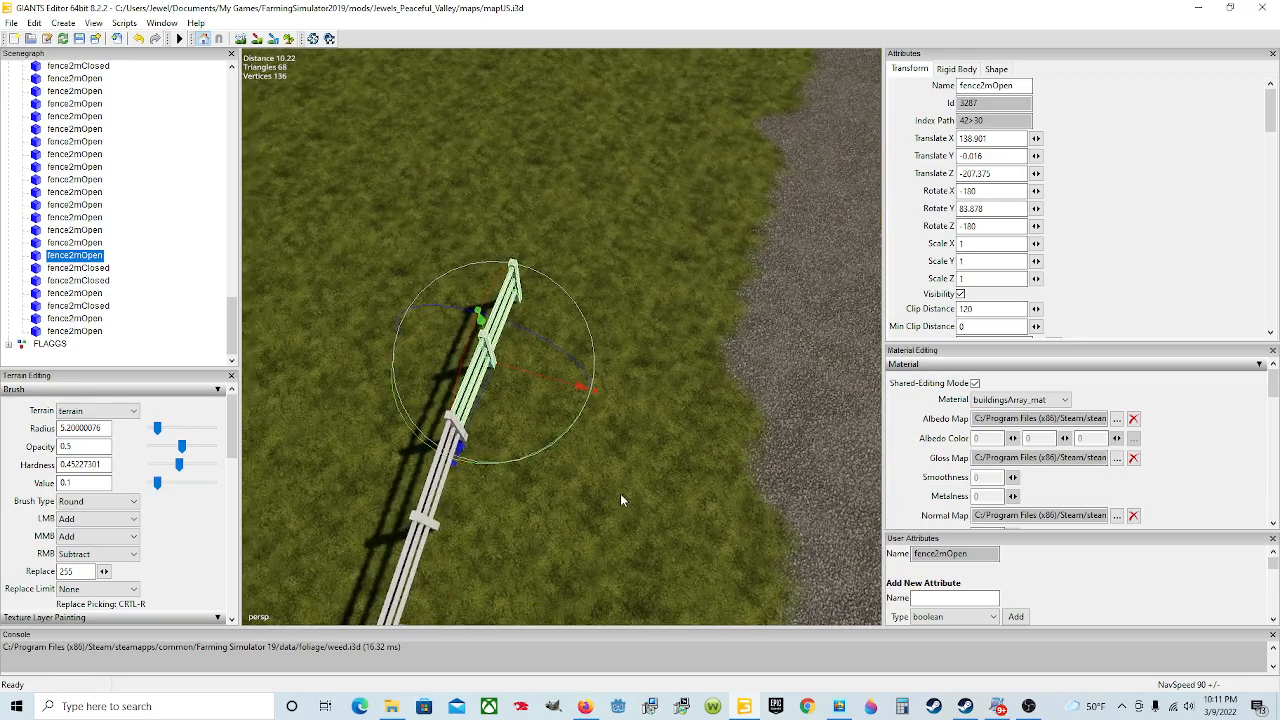
drag(584, 446, 577, 383)
- Examine the end panel's alignment and the course of the road beyond it from several angles
alt+drag(637, 426, 273, 356)
scroll(650, 394, up, 4)
scroll(650, 394, down, 3)
scroll(535, 335, down, 3)
scroll(535, 335, up, 3)
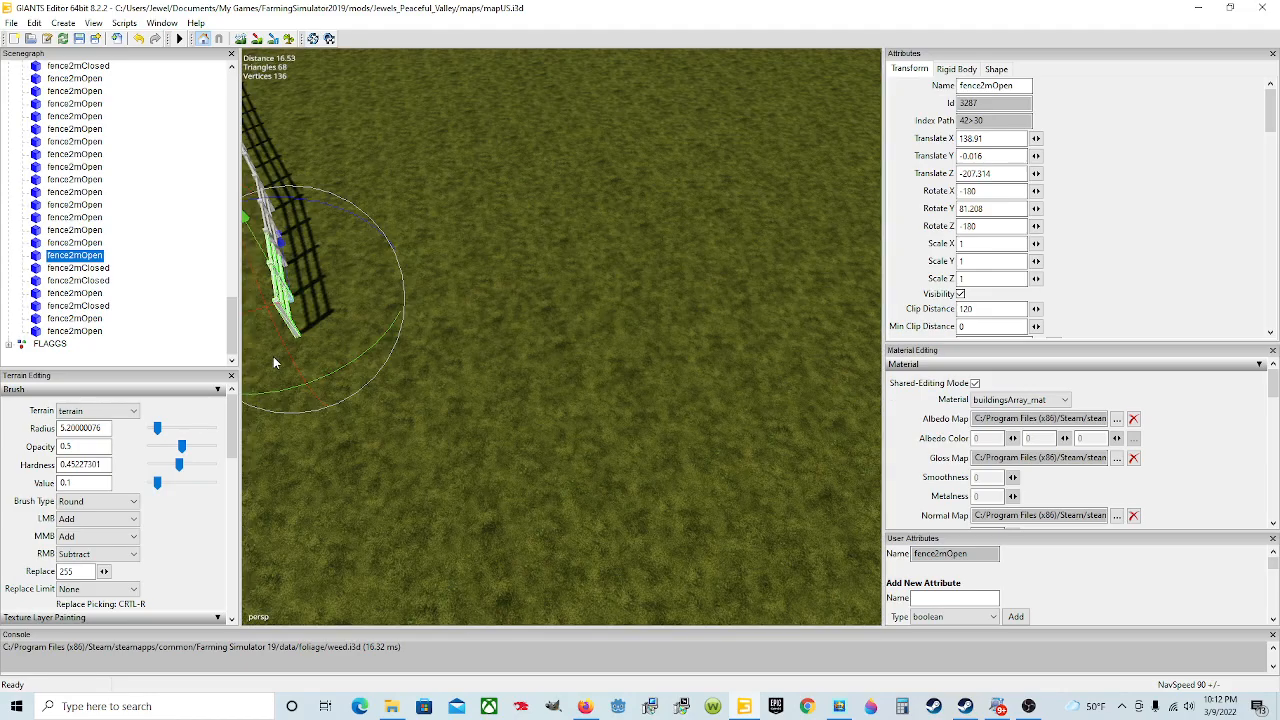
alt+drag(485, 369, 273, 330)
scroll(375, 332, up, 2)
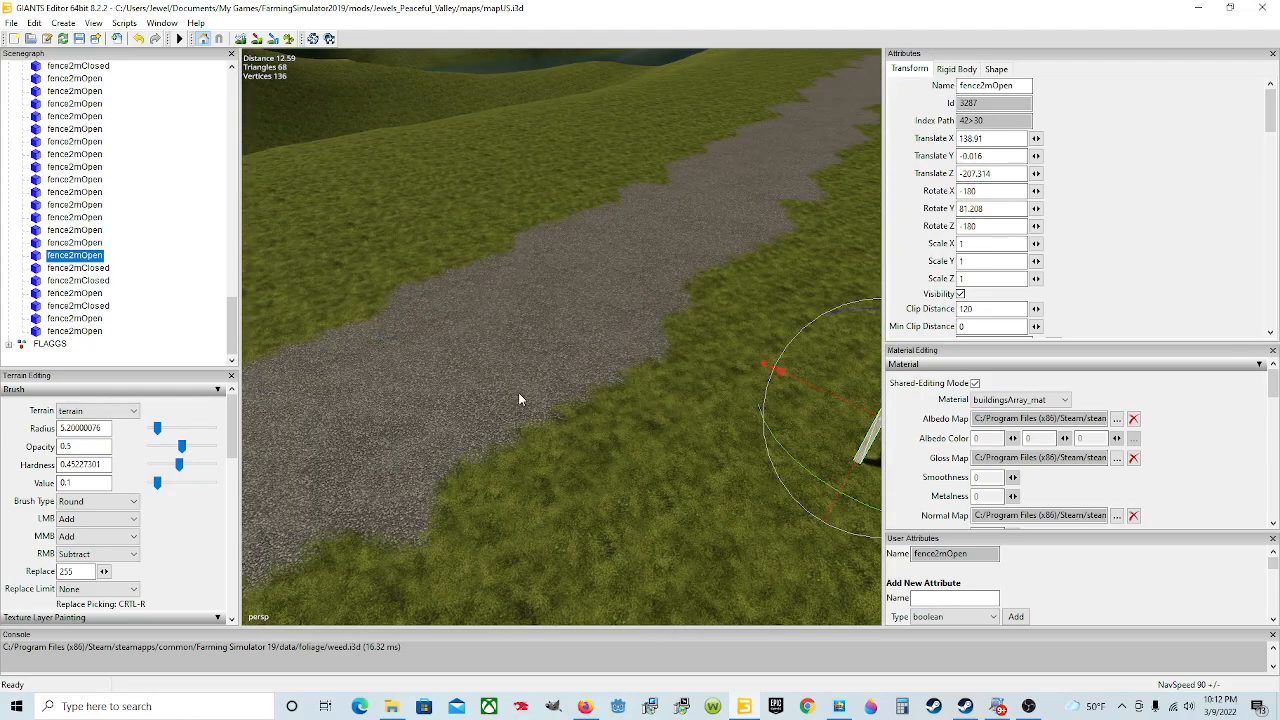
- Nudge the end panel to about Translate X 138.915, Z -207.28 so its rails join the neighbouring post
alt+drag(518, 392, 497, 363)
alt+drag(400, 357, 592, 386)
scroll(416, 381, up, 3)
scroll(592, 386, down, 2)
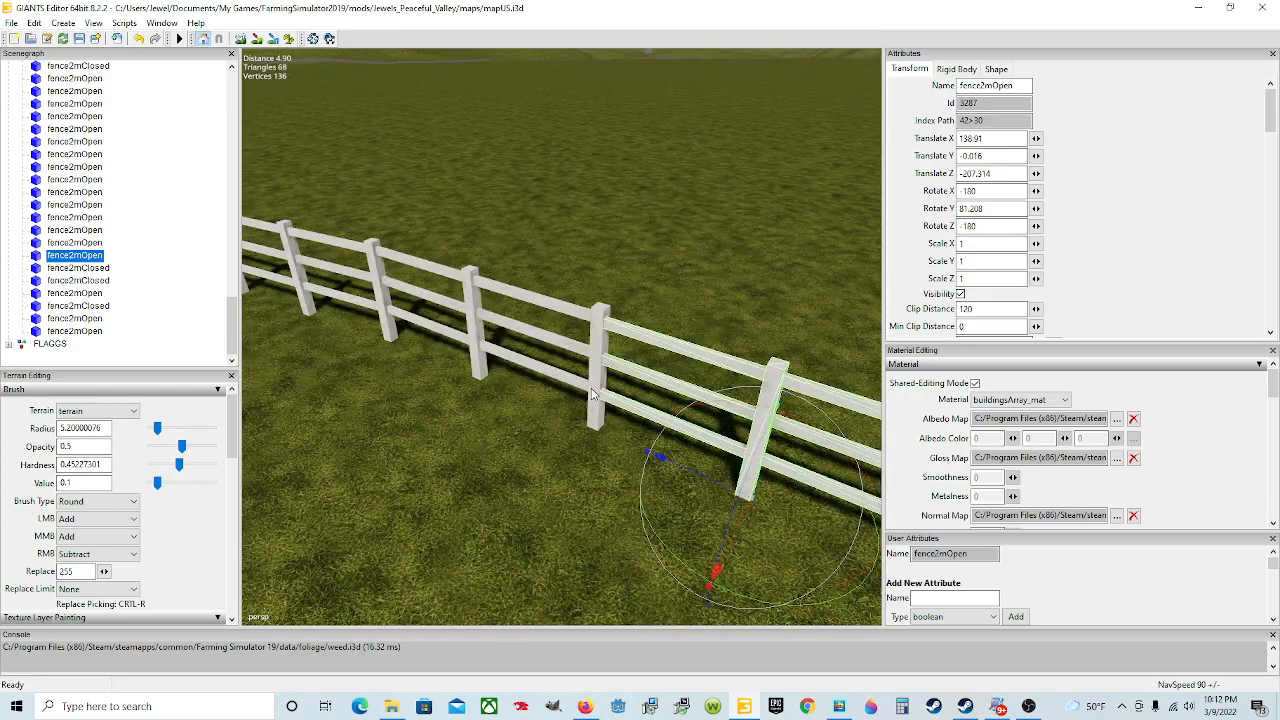
alt+drag(585, 437, 622, 430)
scroll(588, 437, down, 3)
scroll(617, 435, up, 3)
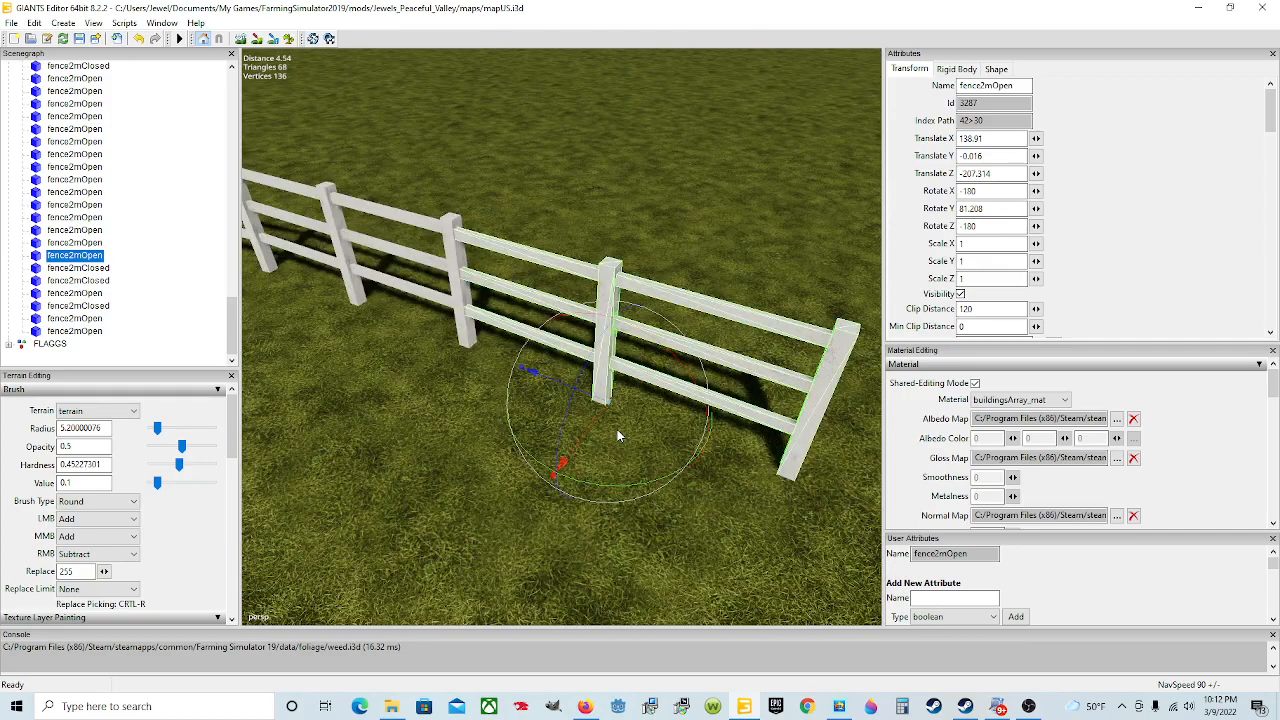
drag(593, 426, 595, 422)
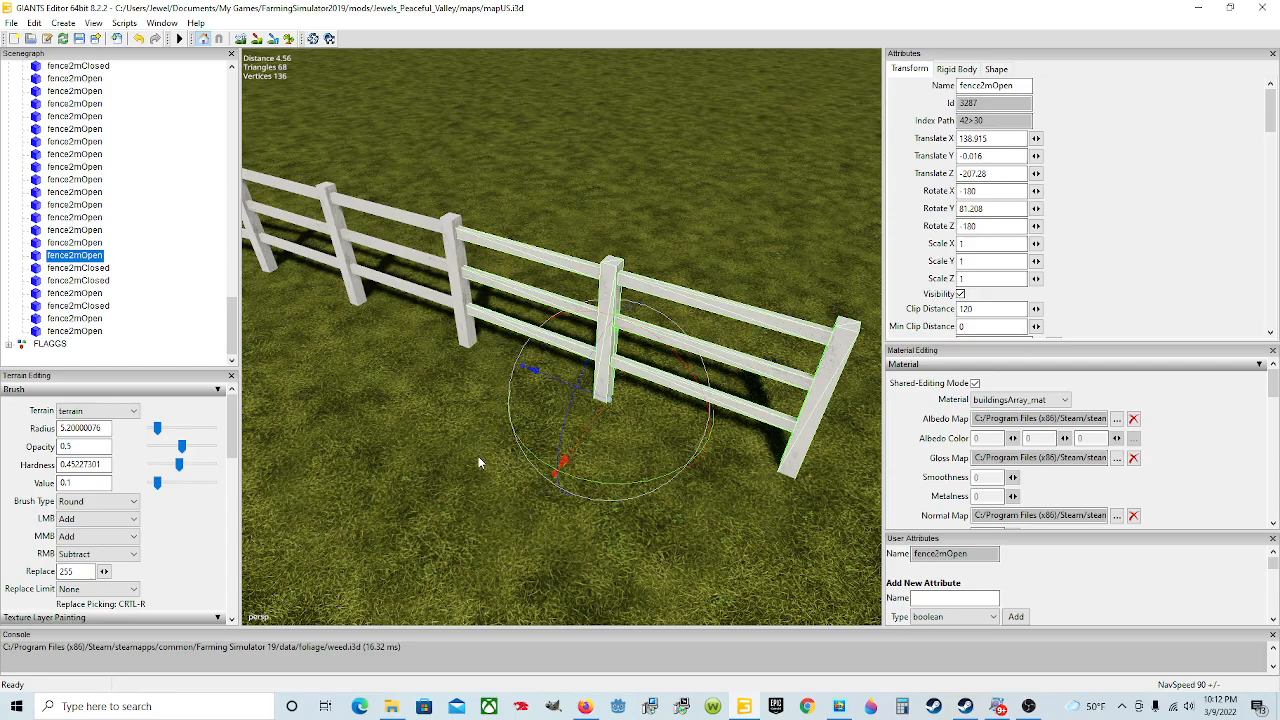
- Place the unused fence2mOpen panel 42>33 at the fence end, turned to about Rotate Y 85.771, near Translate X 135.164, Z -206.917
scroll(478, 455, down, 10)
alt+drag(618, 470, 666, 450)
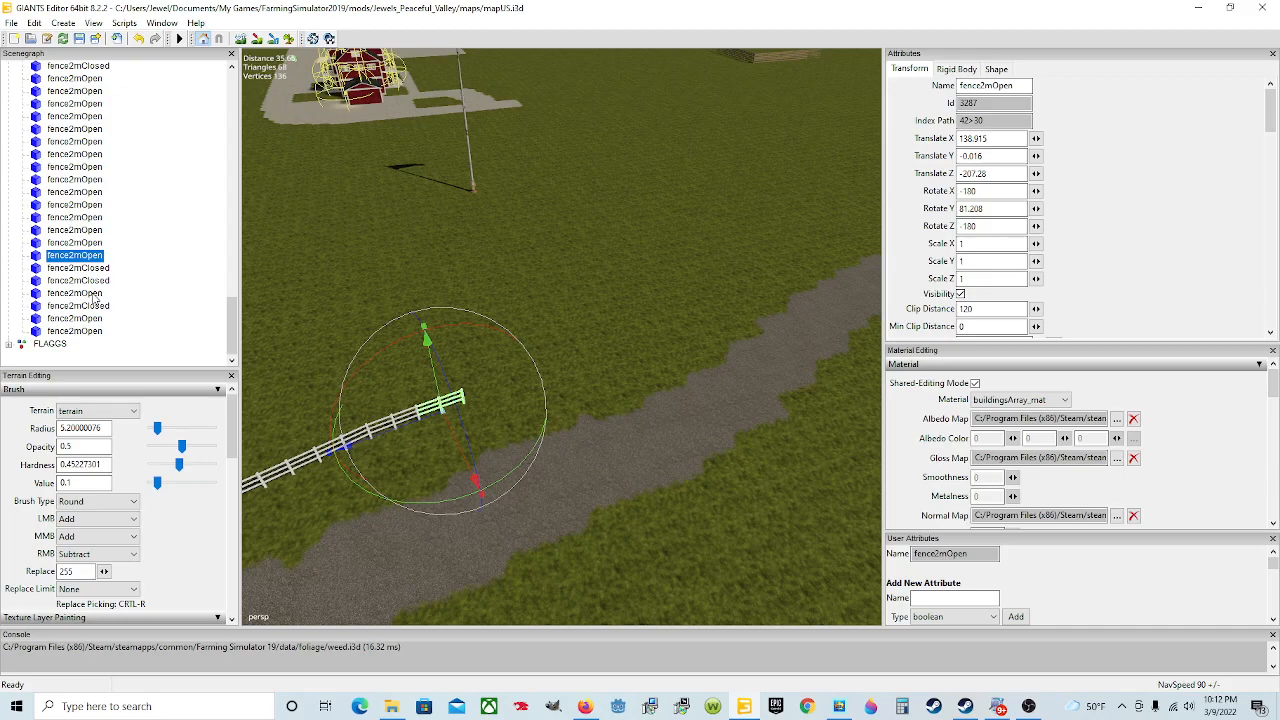
alt+drag(482, 293, 421, 338)
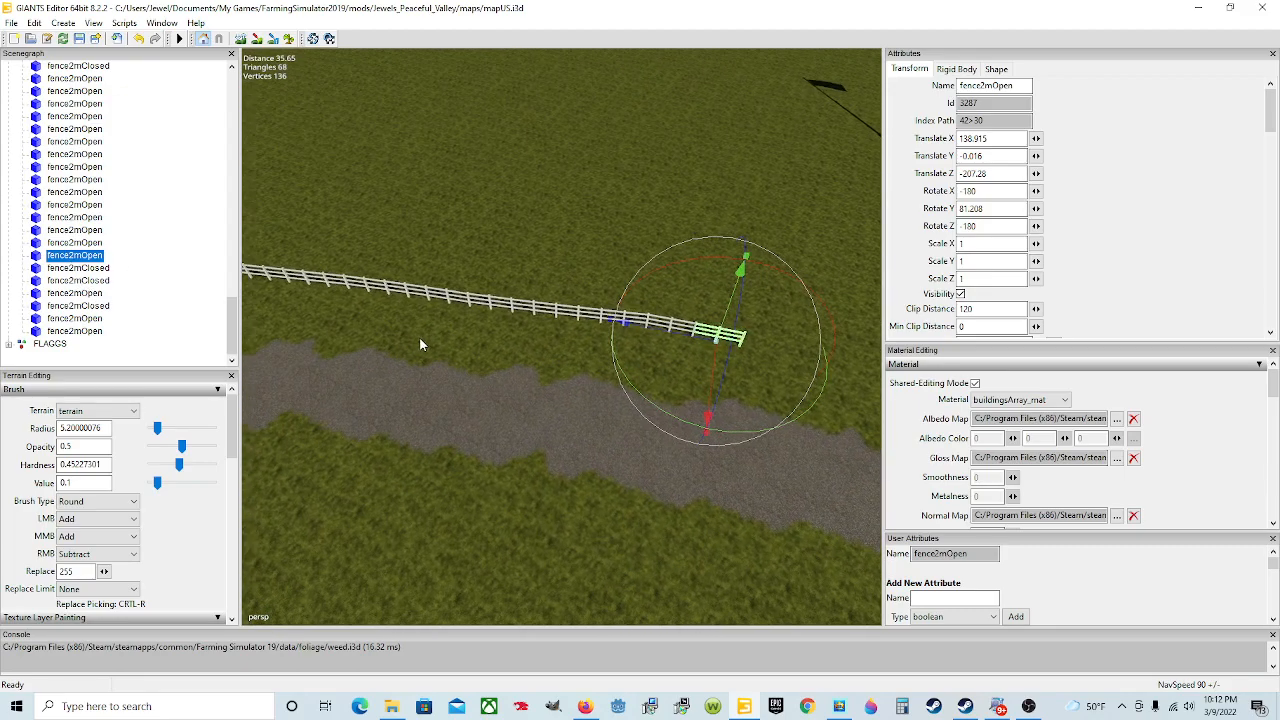
click(108, 295)
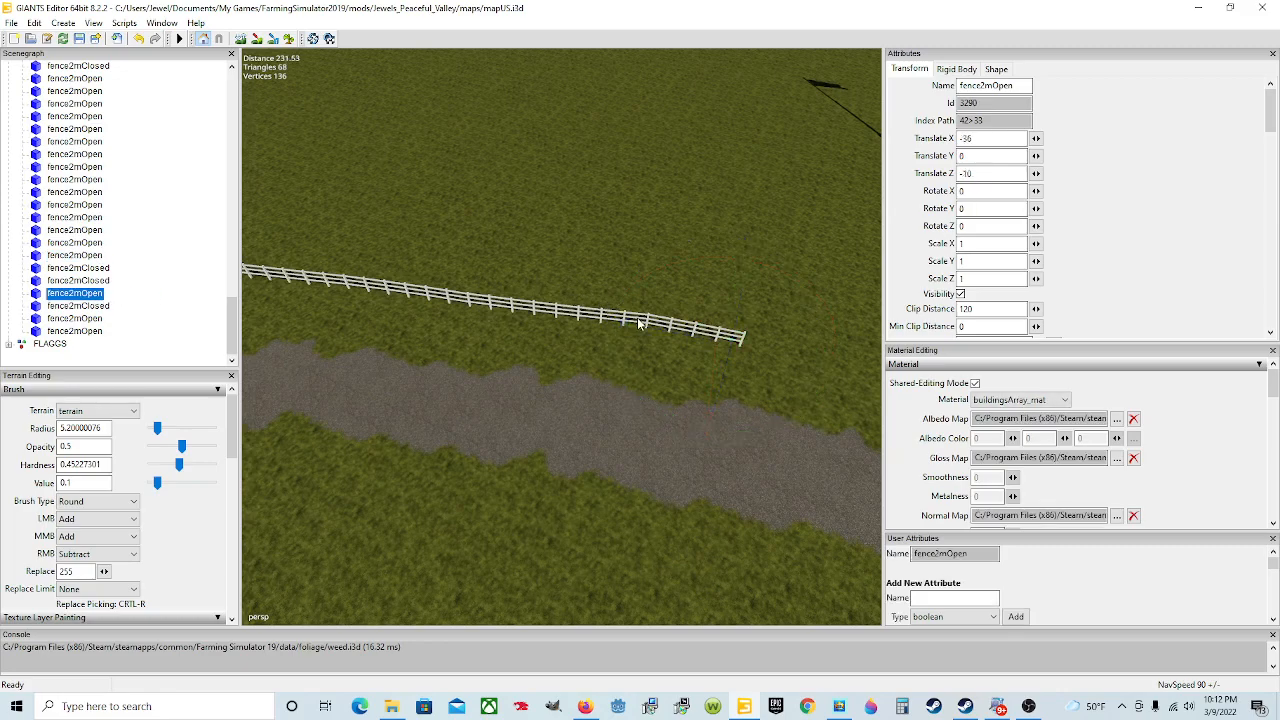
key(ctrl+shift+m)
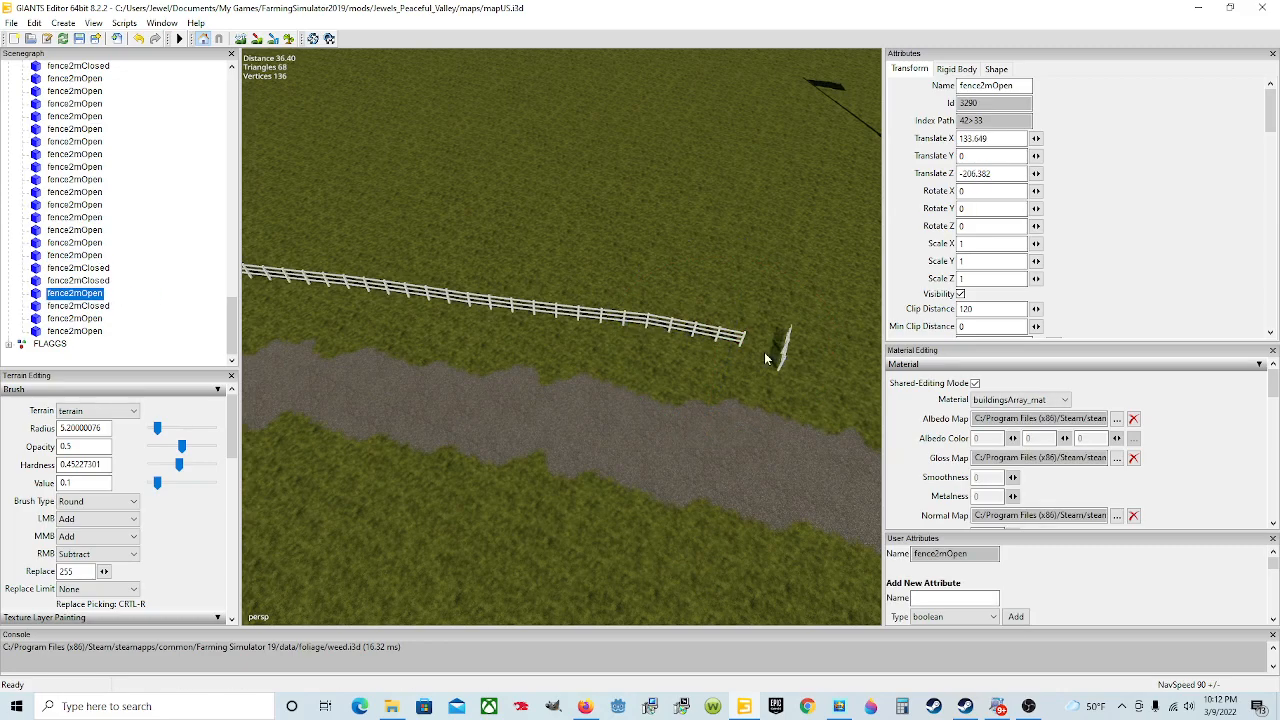
drag(778, 446, 691, 408)
scroll(691, 408, up, 6)
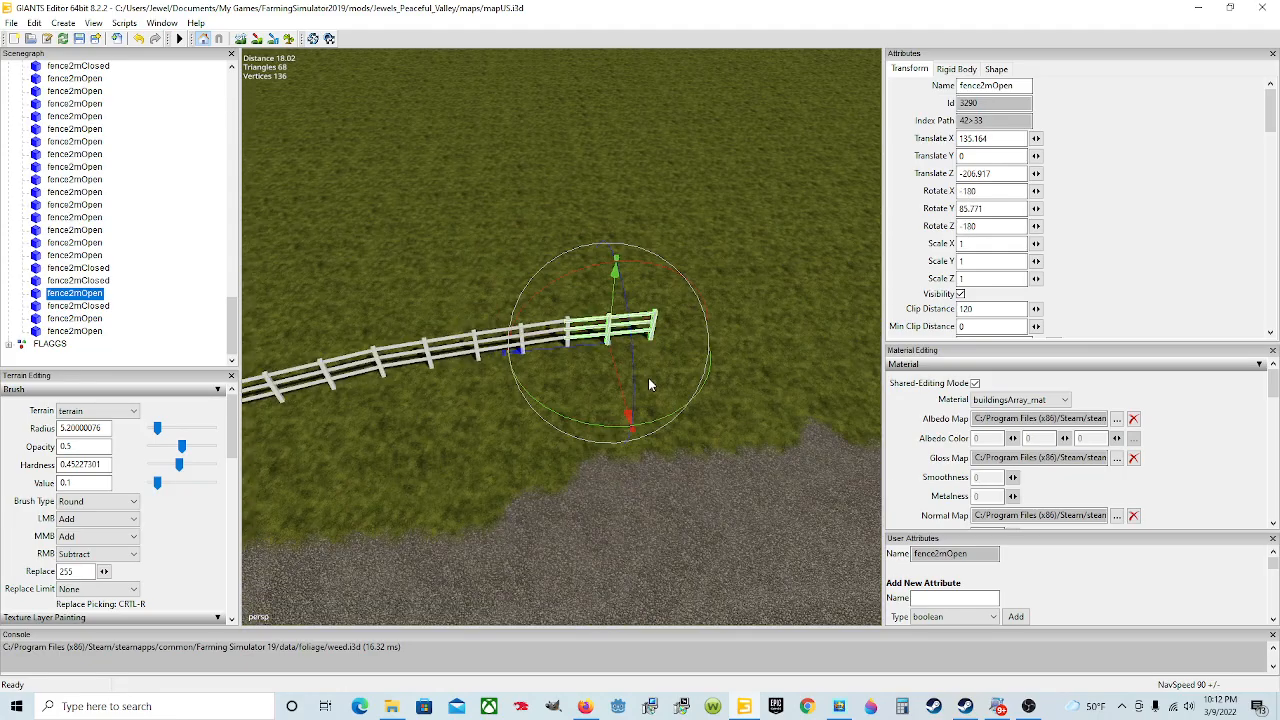
- Slide the newly placed panel against the fence end, at about Translate X 134.979, Z -206.83
middle_drag(631, 416, 504, 406)
drag(520, 418, 547, 405)
drag(600, 443, 590, 436)
middle_drag(590, 436, 466, 401)
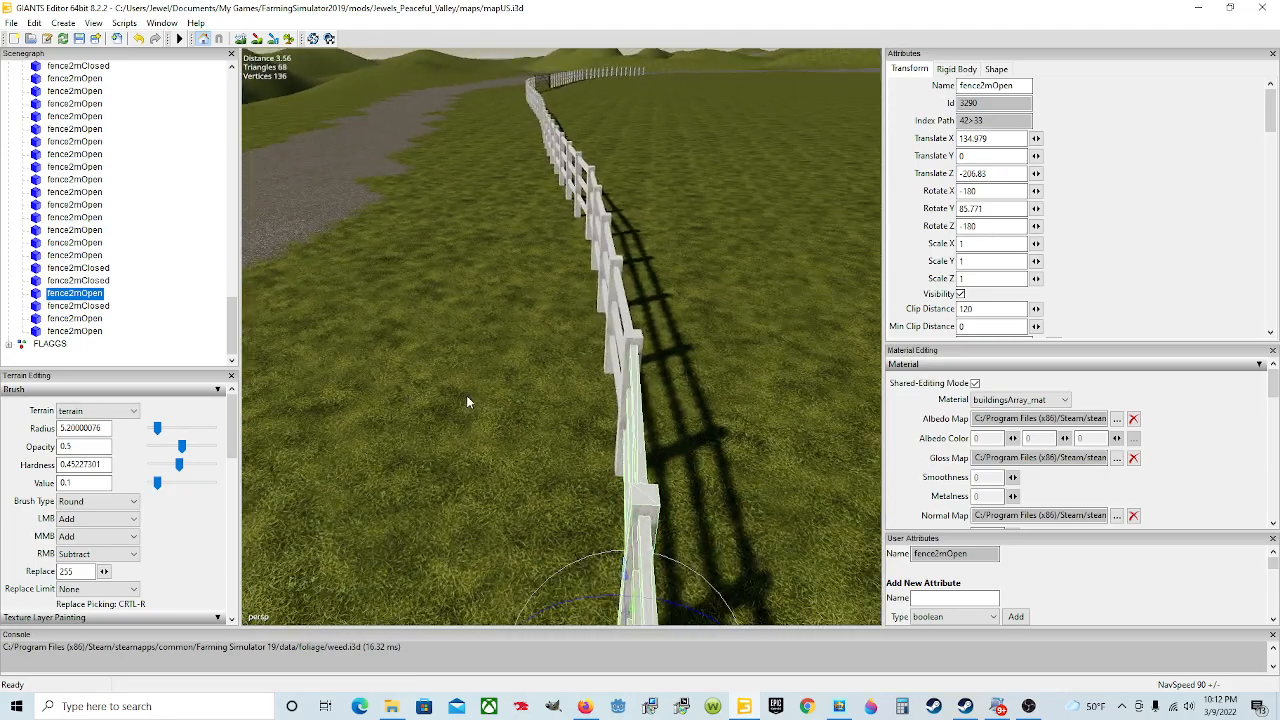
- Fine-tune the end panel's position to about Translate X 134.955, Z -206.835 and lower it to about Translate Y -0.018
scroll(466, 401, down, 4)
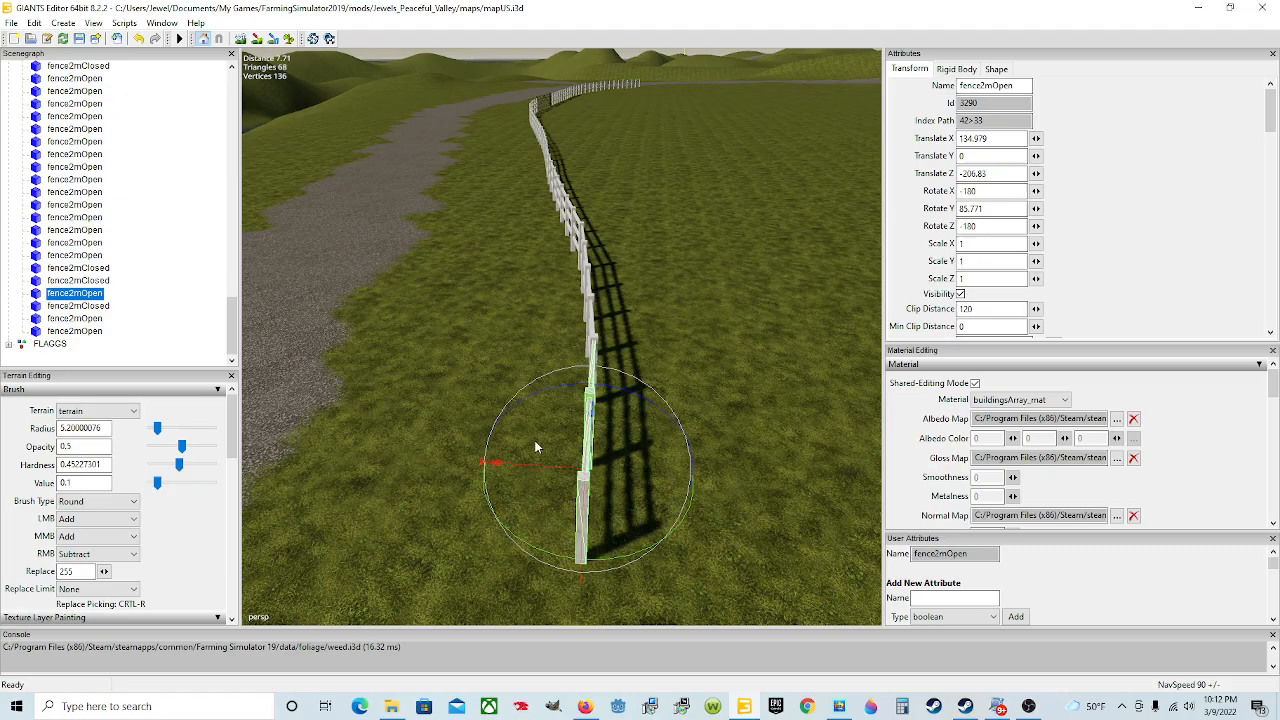
alt+drag(515, 499, 561, 495)
scroll(409, 480, up, 4)
scroll(592, 462, down, 4)
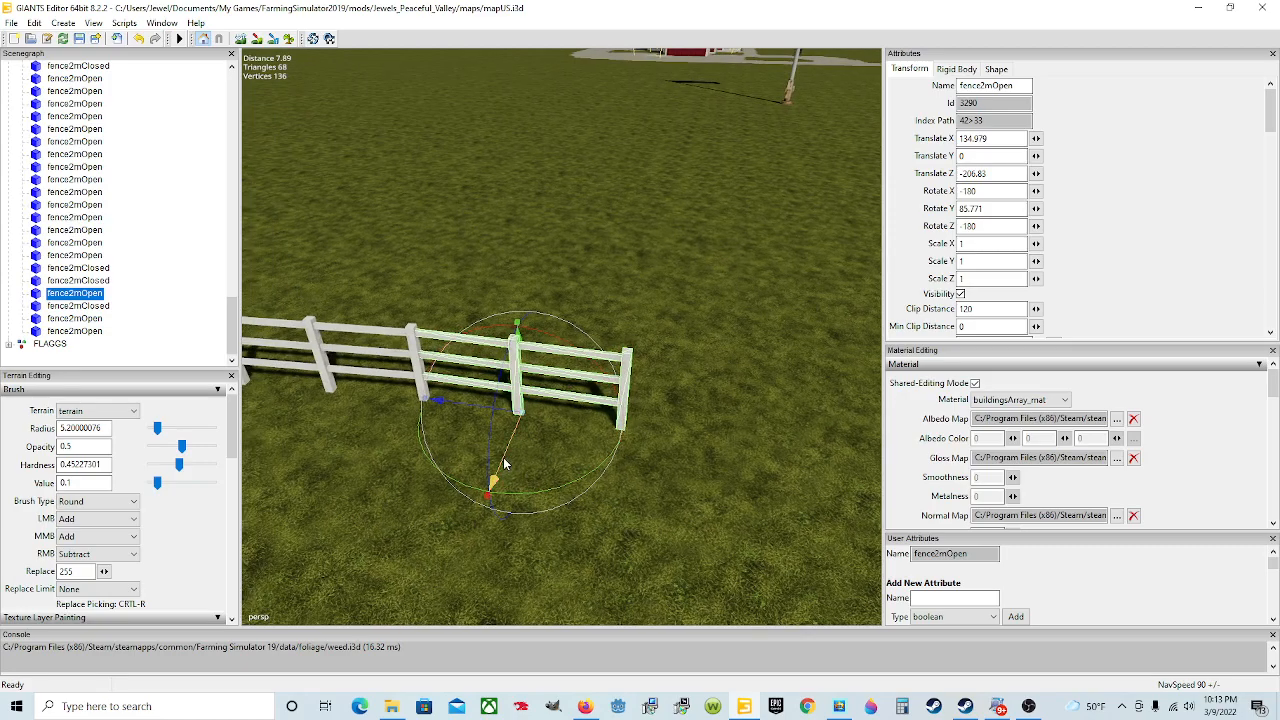
drag(504, 462, 497, 456)
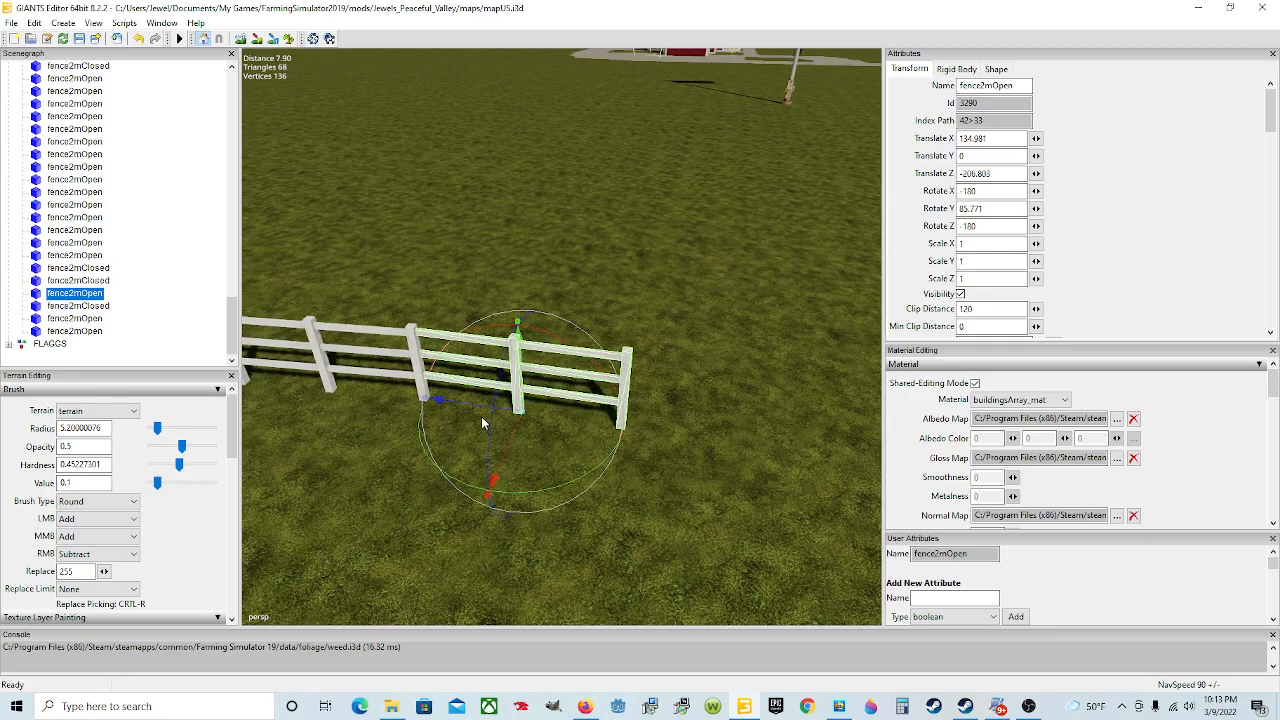
drag(487, 404, 483, 404)
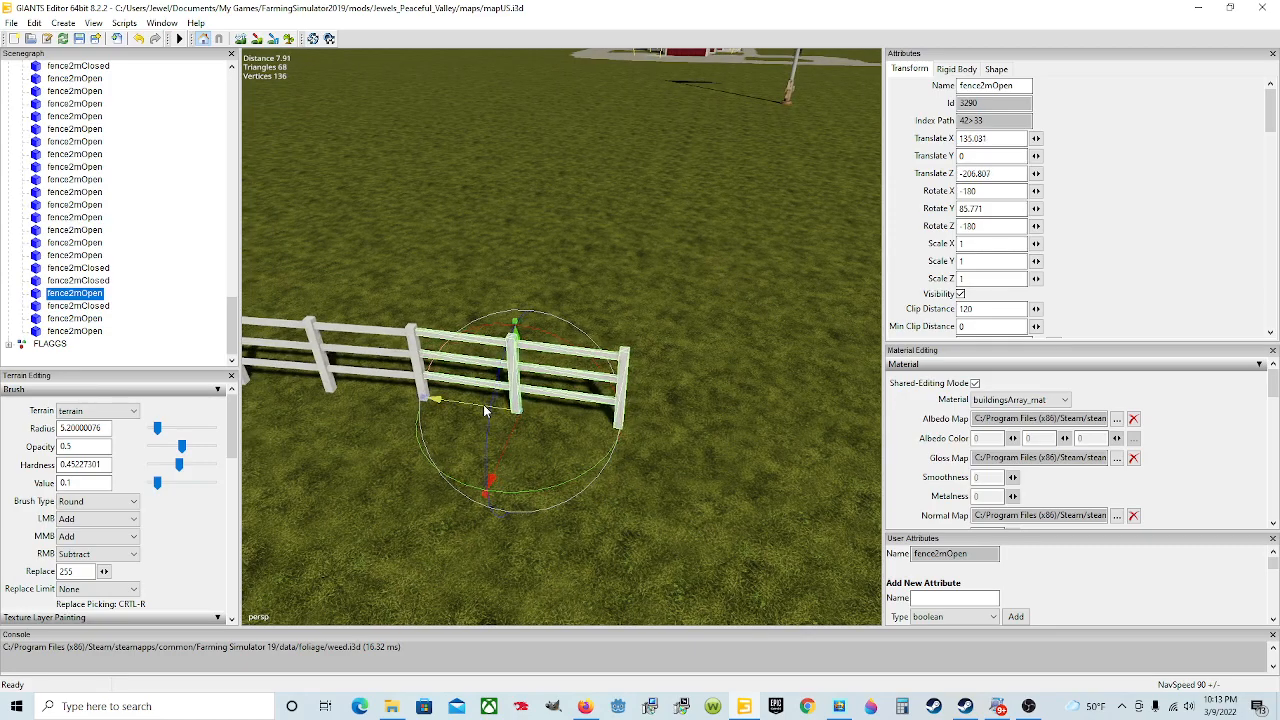
scroll(535, 424, up, 4)
middle_drag(536, 430, 468, 448)
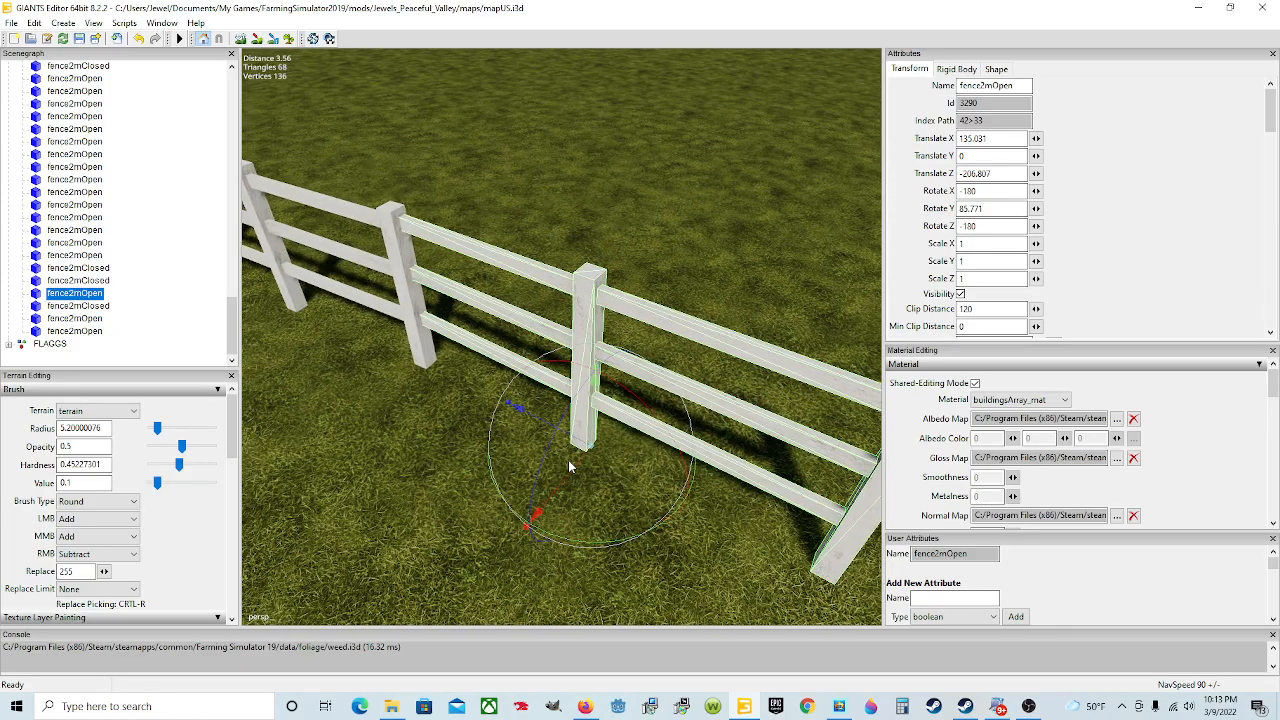
drag(575, 465, 571, 468)
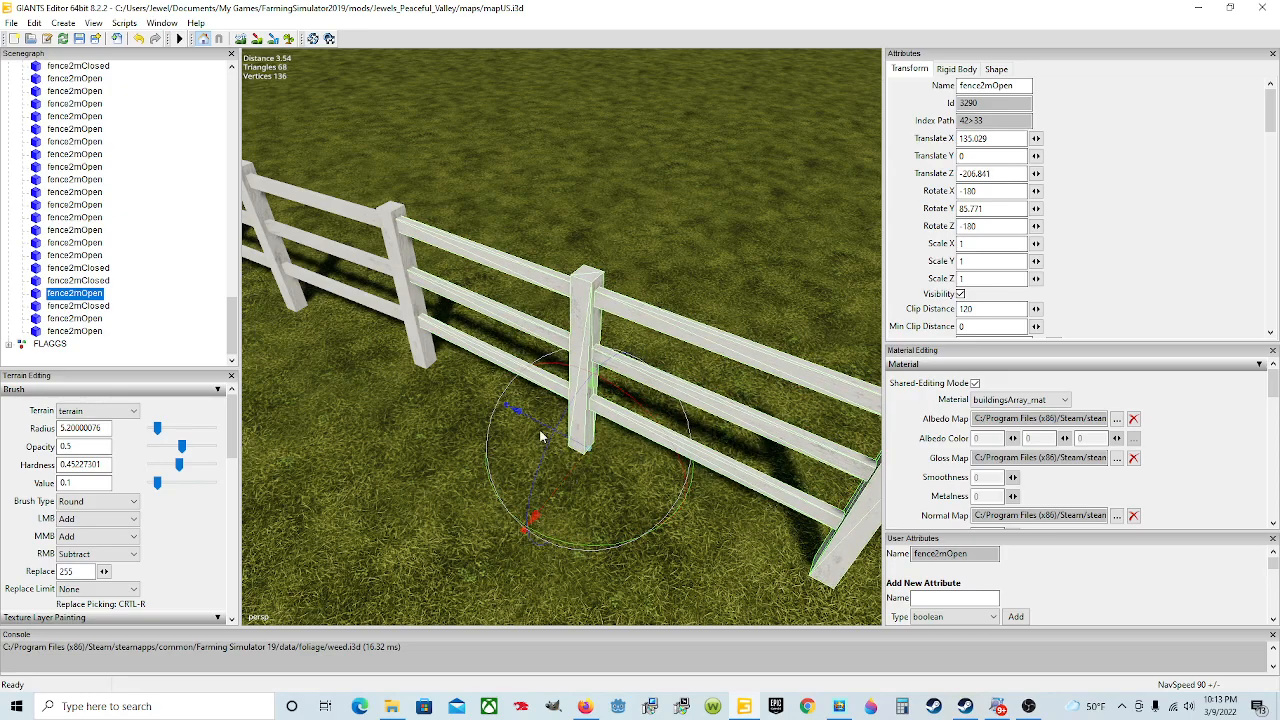
drag(541, 425, 596, 426)
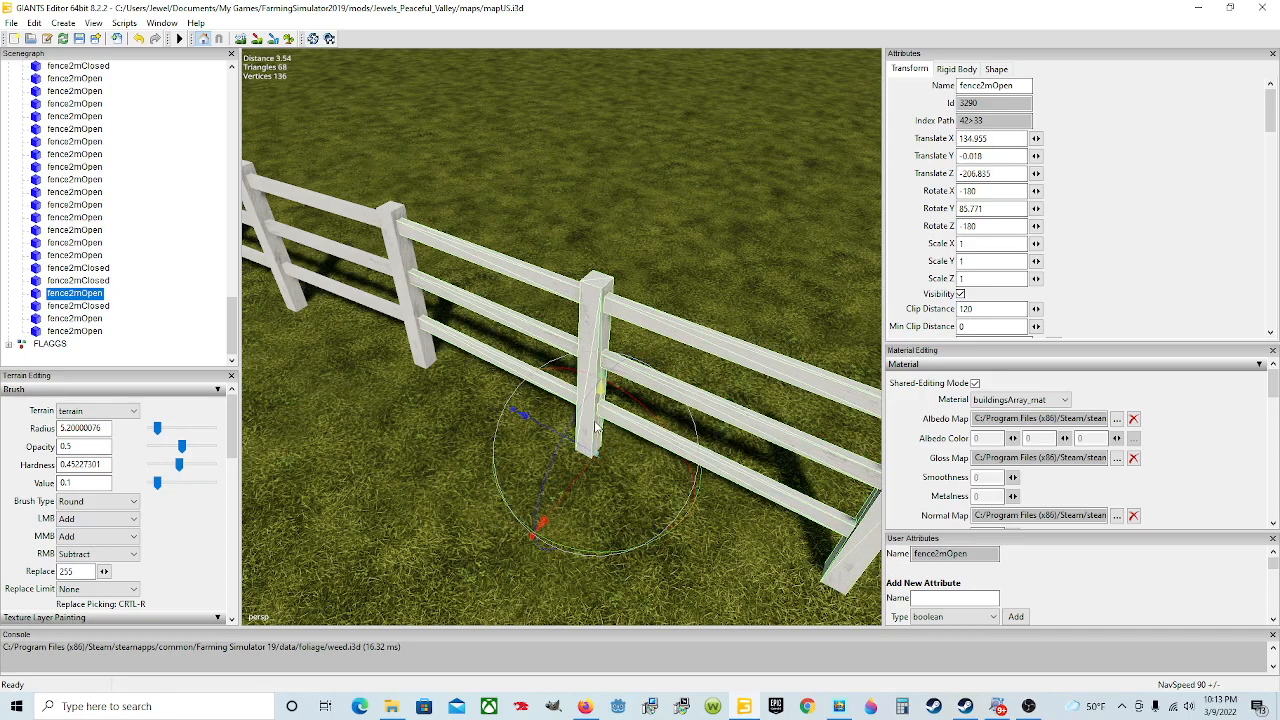
- Place the unused fence2mOpen panel 42>35 at the fence end, turned to about Rotate Y 87.192, near Translate X 130.931, Z -206.655
alt+drag(460, 468, 558, 484)
scroll(561, 483, down, 5)
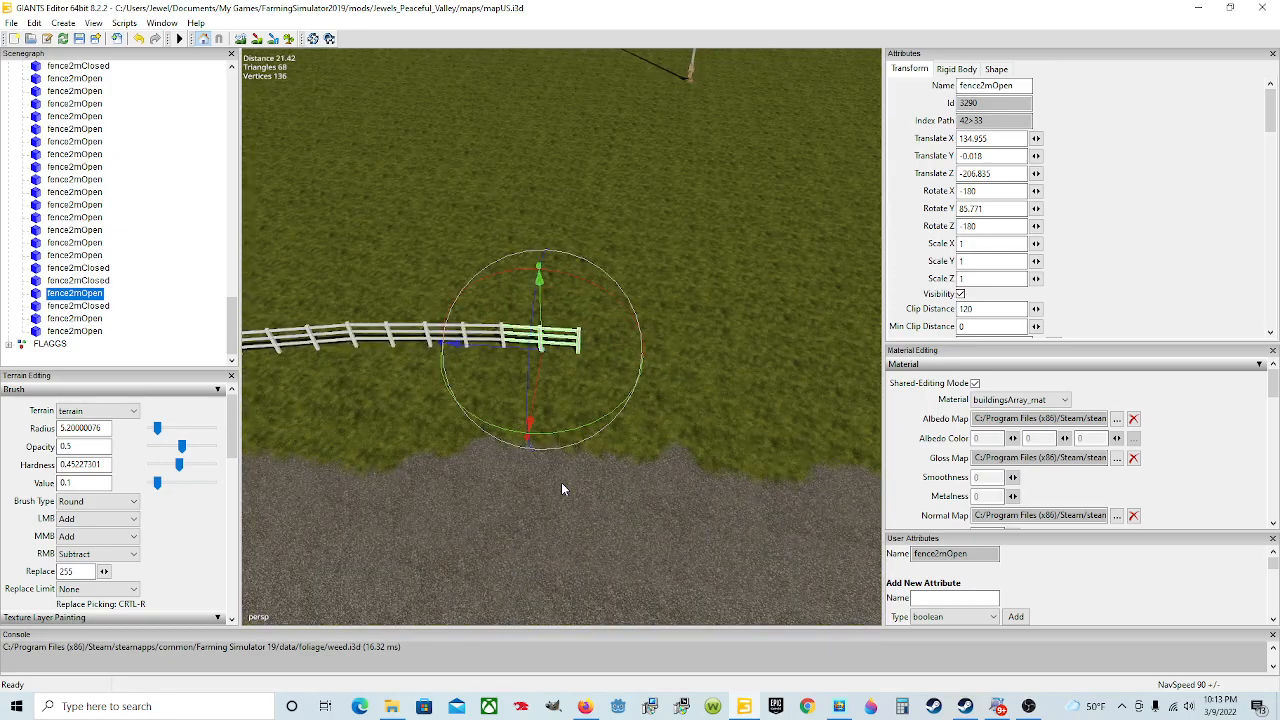
click(97, 319)
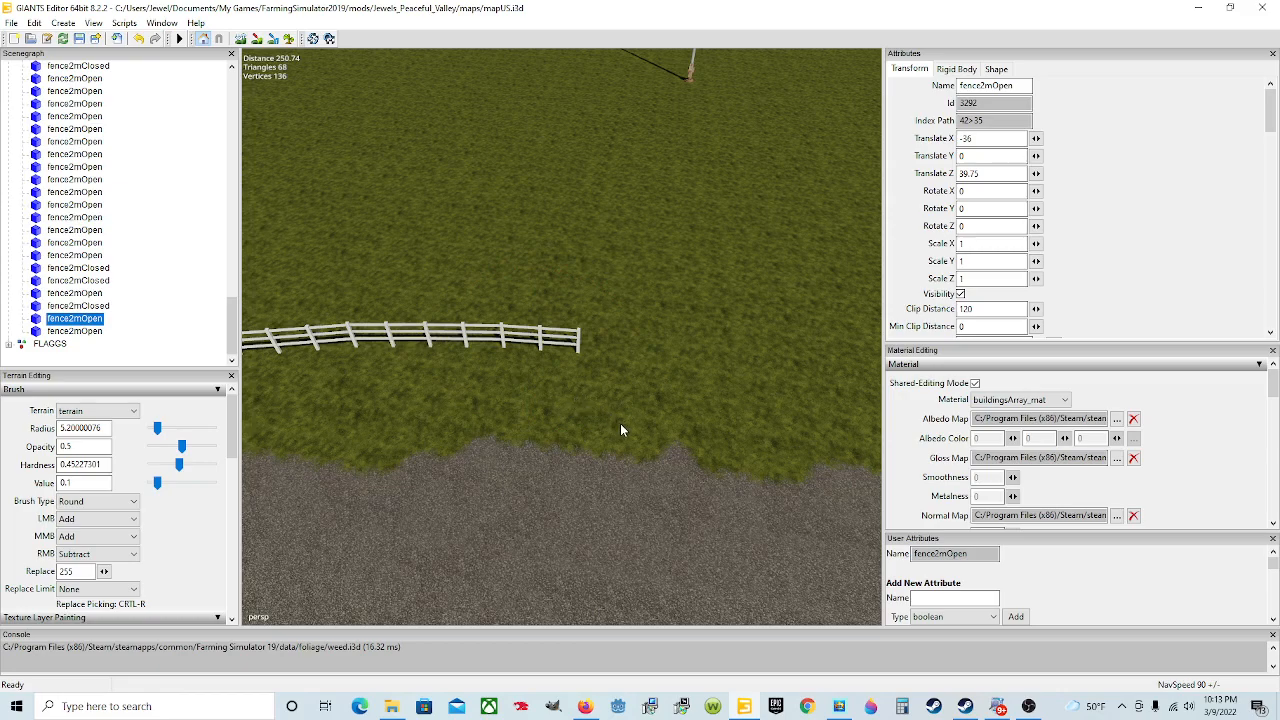
key(ctrl+b)
key(ctrl+b)
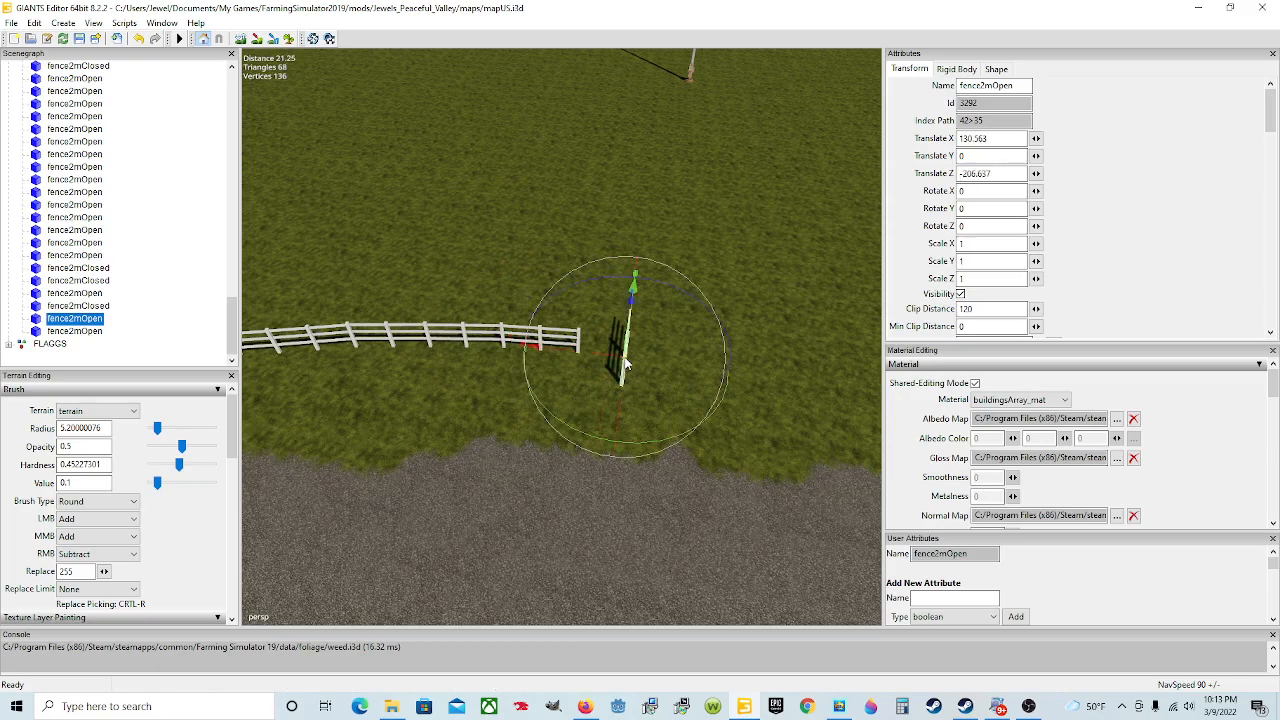
drag(634, 447, 437, 412)
- Align the added panel with the fence end at about Translate X 130.976, Z -206.59
scroll(581, 355, up, 5)
scroll(751, 364, up, 2)
scroll(526, 401, down, 2)
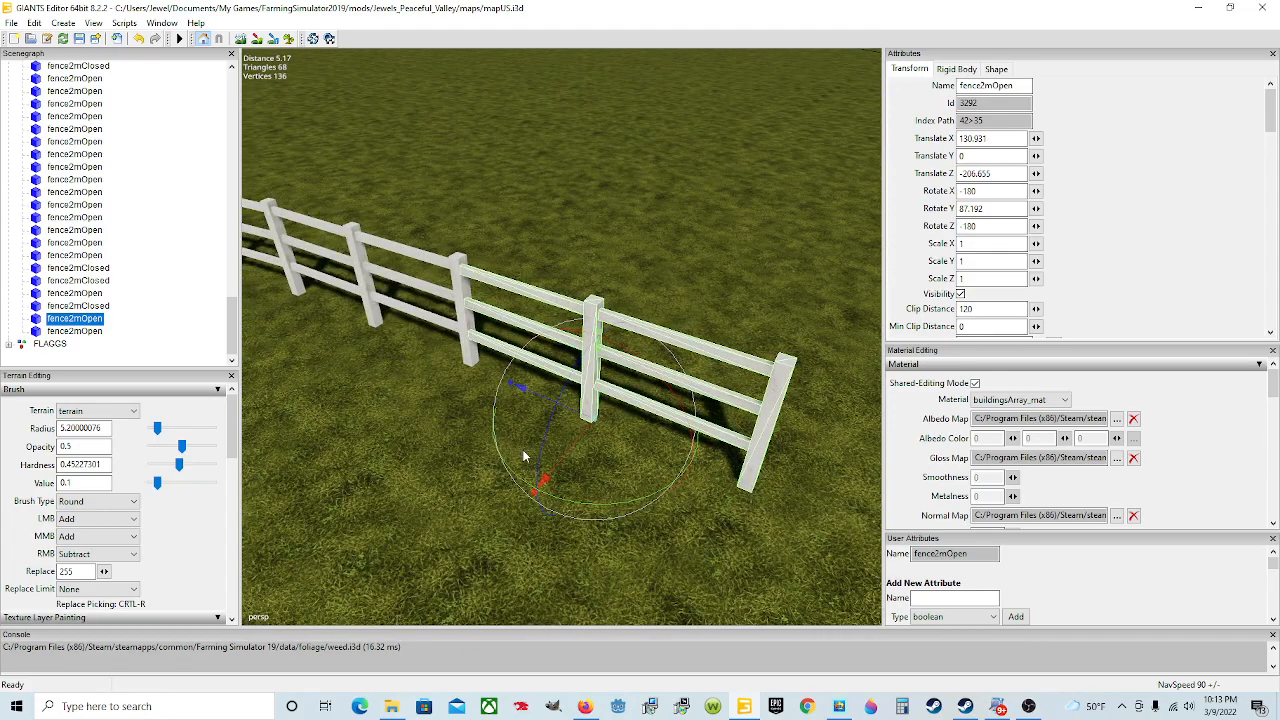
drag(558, 466, 565, 404)
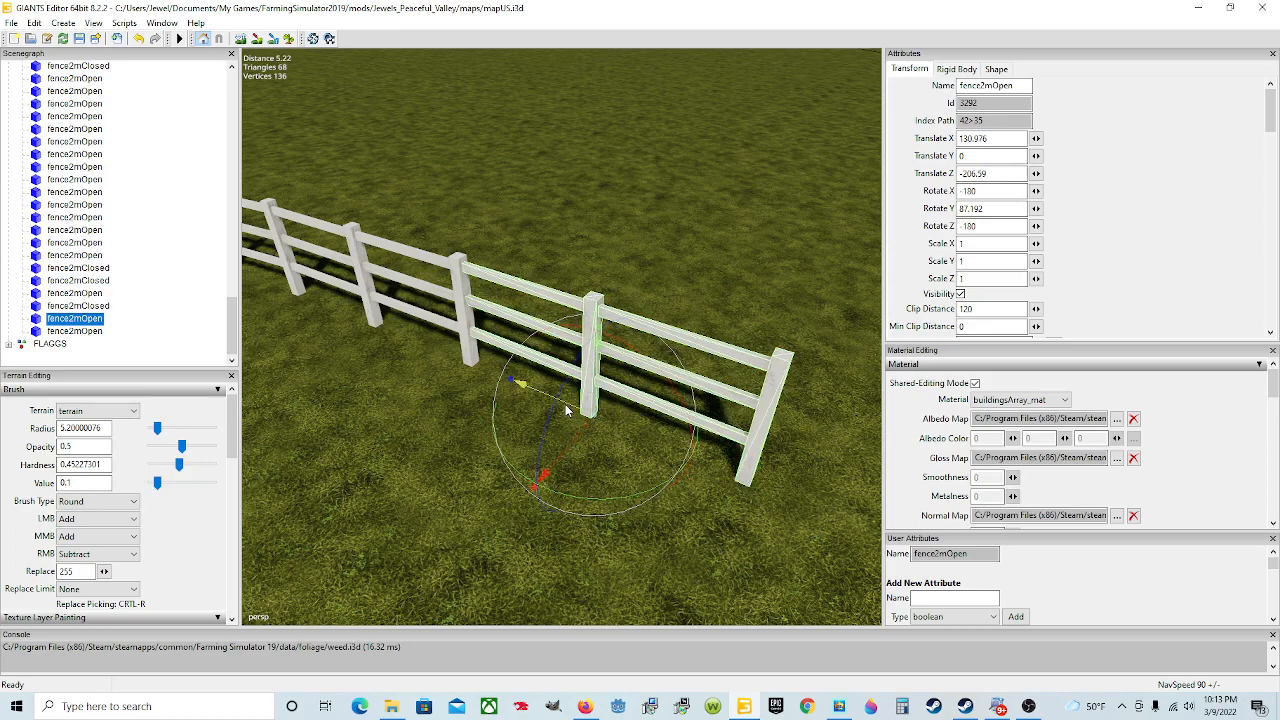
- Lower the end panel to about Translate Y -0.012 so its rails match the neighbouring panel
scroll(565, 404, up, 5)
scroll(556, 365, down, 3)
alt+drag(556, 365, 525, 361)
scroll(577, 351, up, 3)
scroll(577, 351, down, 3)
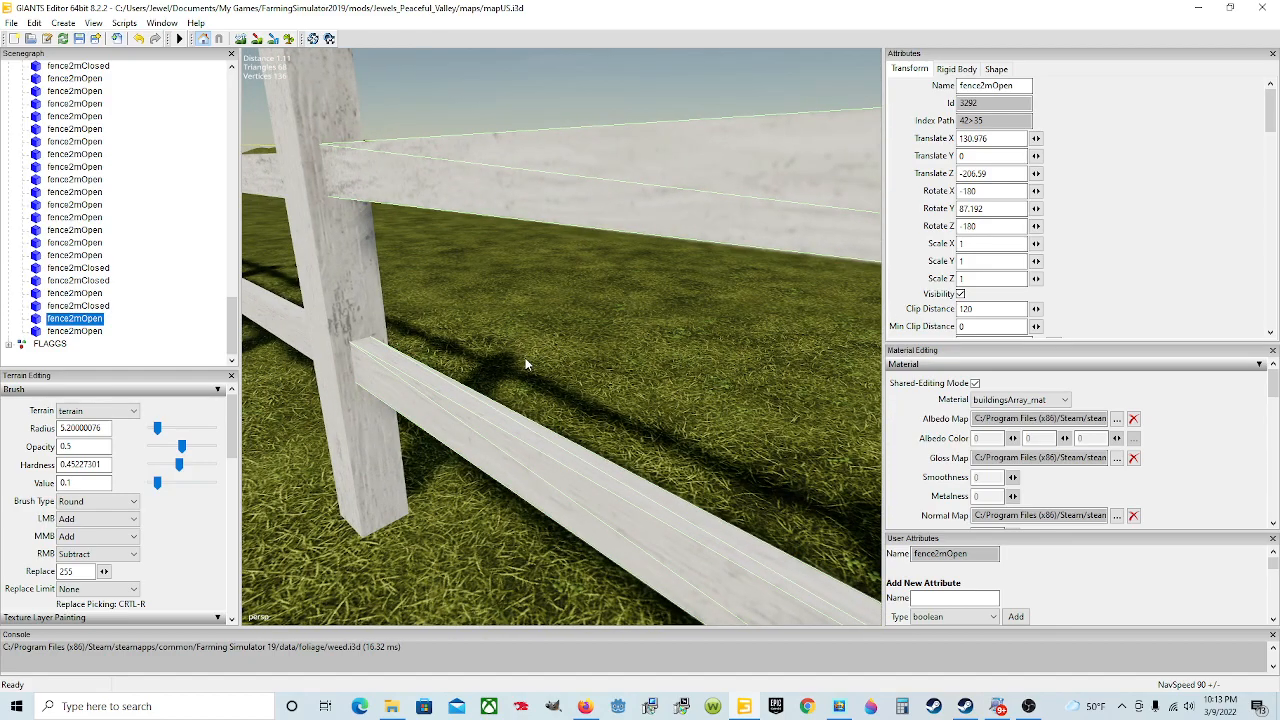
scroll(533, 378, up, 1)
scroll(533, 378, down, 3)
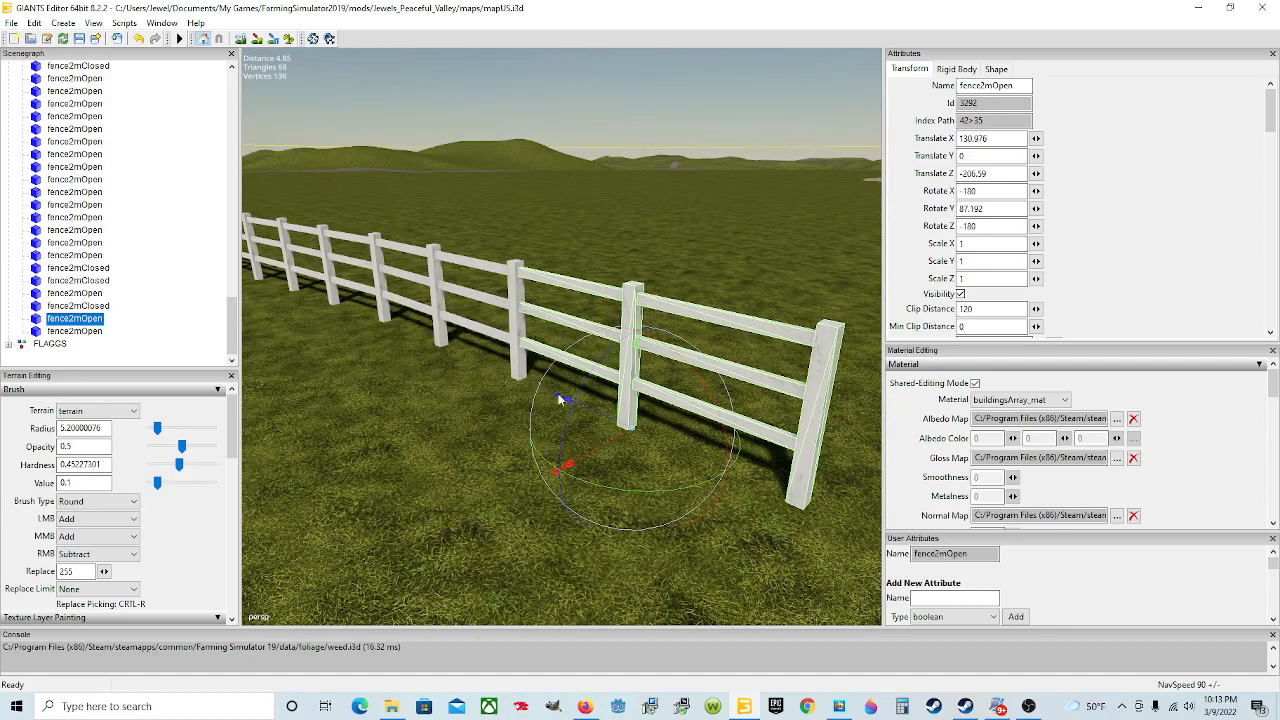
drag(638, 398, 637, 400)
- Turn the end panel to about Rotate Y 82.781 and shift it to about Translate X 130.994, Z -206.443
scroll(583, 454, down, 10)
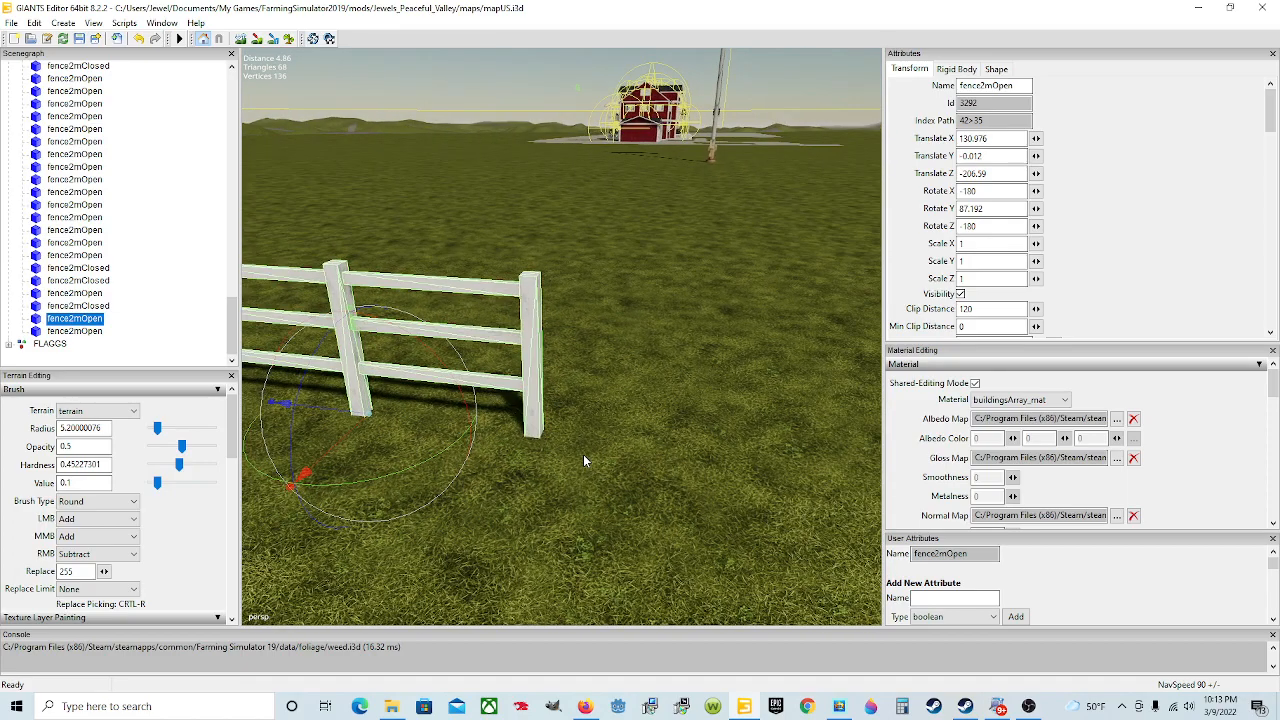
alt+drag(583, 454, 401, 493)
scroll(631, 488, down, 3)
scroll(584, 394, up, 5)
scroll(652, 515, down, 4)
scroll(584, 522, up, 3)
scroll(558, 486, up, 2)
alt+drag(558, 486, 436, 498)
alt+drag(584, 491, 755, 345)
scroll(619, 476, up, 9)
alt+drag(630, 441, 393, 378)
scroll(756, 347, up, 5)
scroll(393, 376, down, 5)
alt+drag(529, 368, 566, 354)
scroll(635, 338, up, 1)
scroll(635, 338, up, 2)
scroll(564, 354, up, 4)
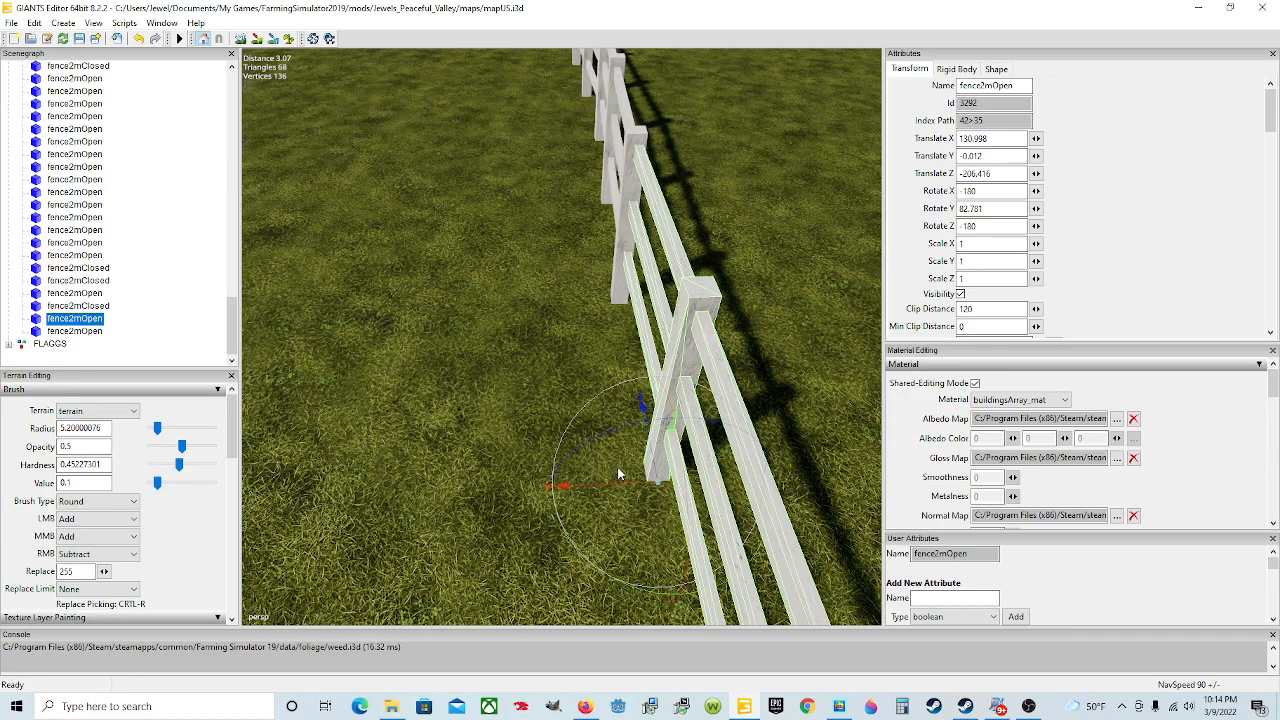
drag(621, 486, 615, 486)
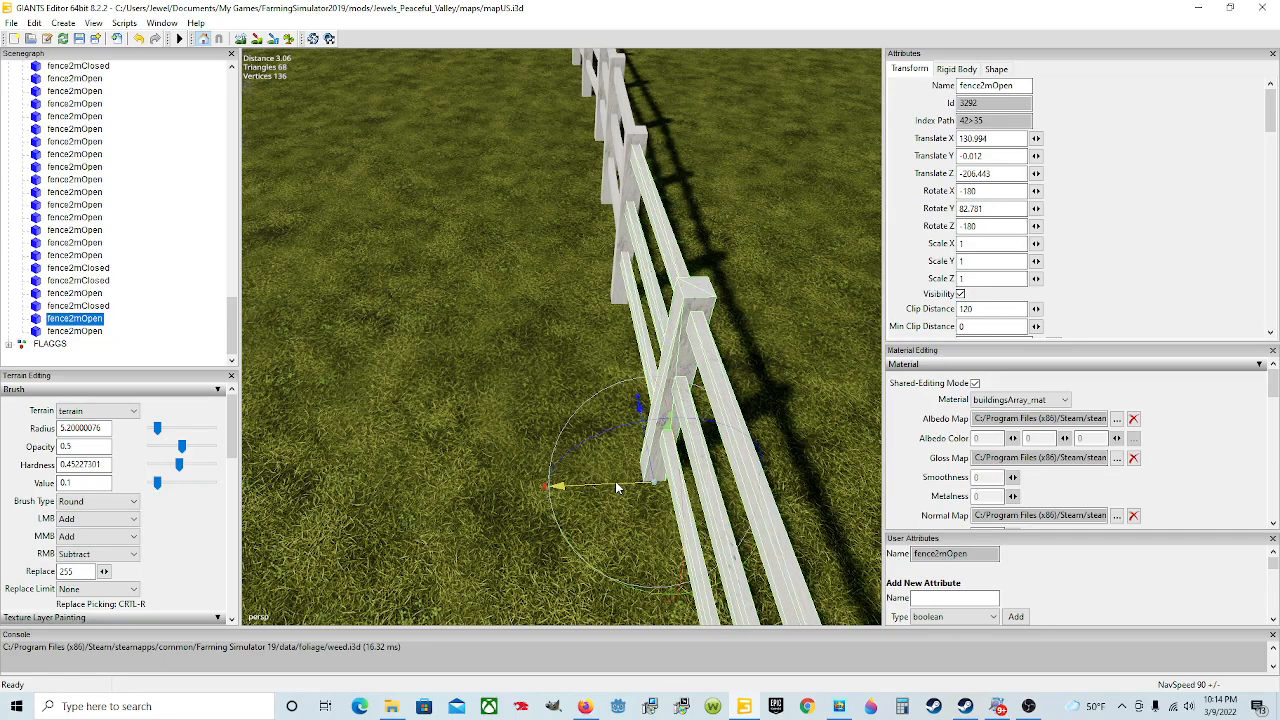
- Examine the end panel's joint with the fence from several angles, undoing a slight nudge of the panel
alt+drag(480, 458, 614, 461)
scroll(614, 456, down, 8)
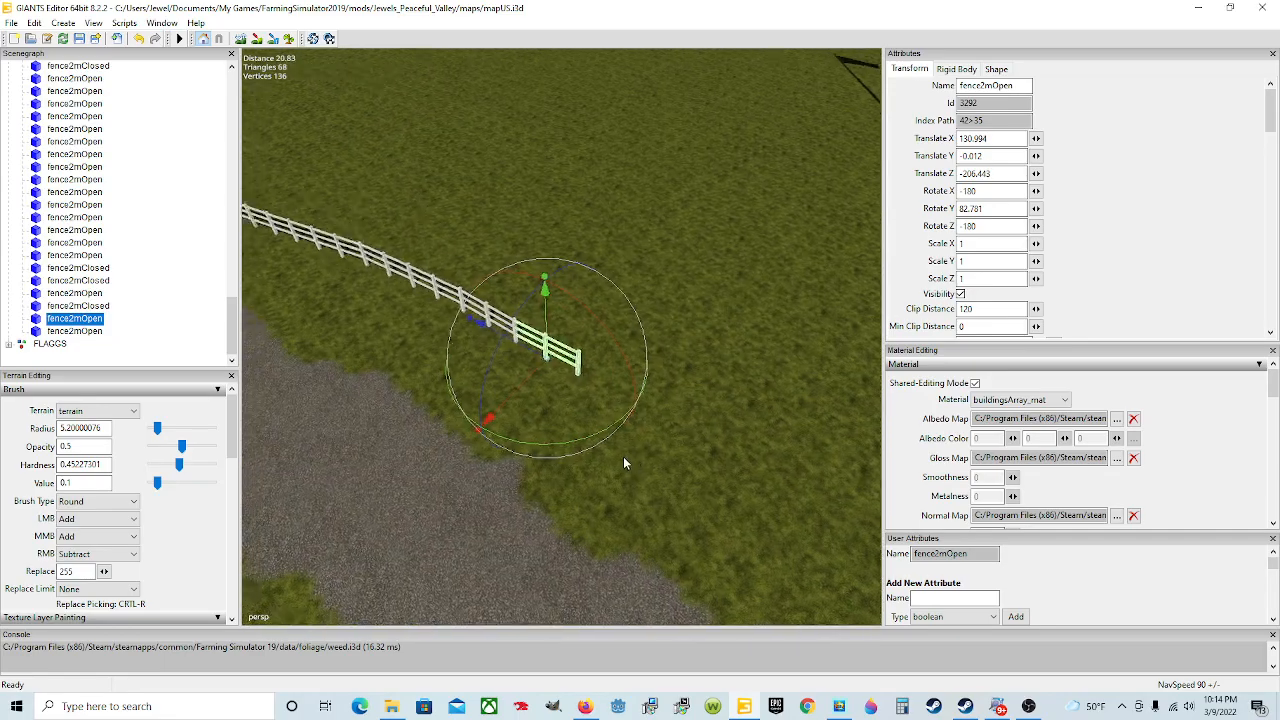
alt+drag(589, 469, 683, 363)
scroll(724, 376, up, 3)
key(f)
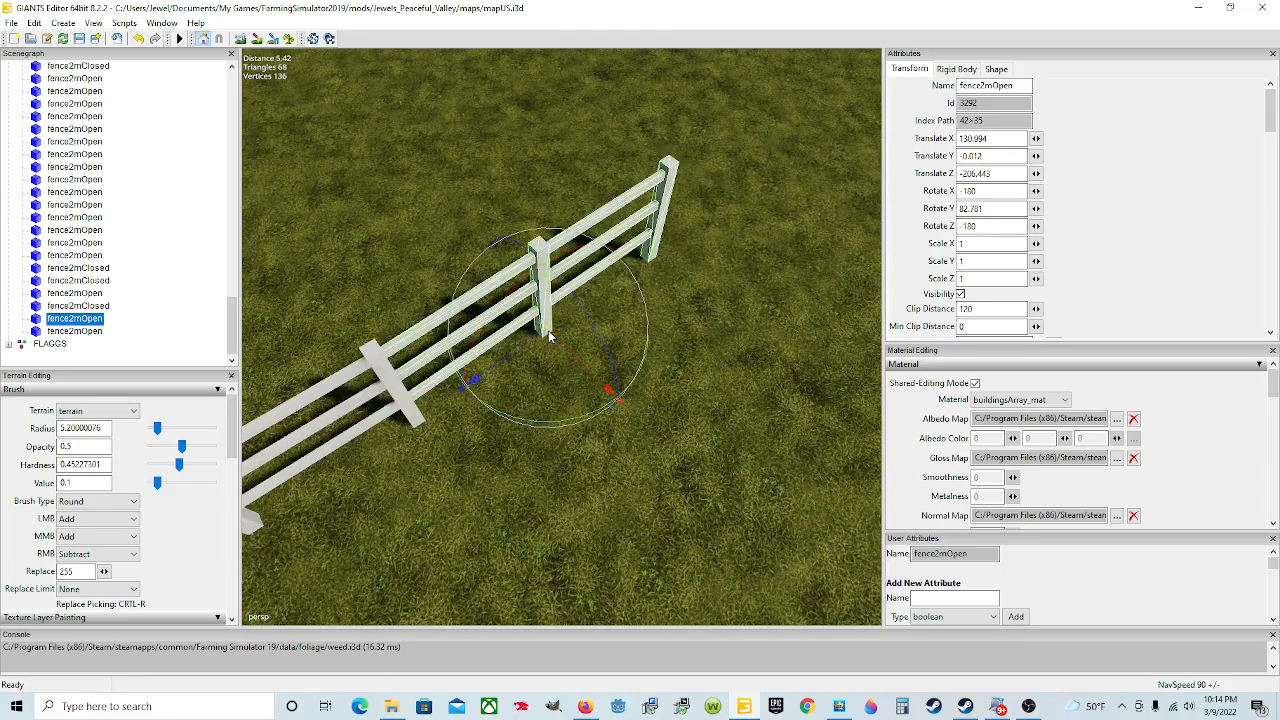
drag(545, 308, 545, 309)
key(ctrl+z)
alt+drag(518, 428, 458, 373)
scroll(633, 324, up, 3)
scroll(458, 373, down, 3)
- Place the last unused fence2mOpen panel at the fence end, turned to about Rotate Y 88.264, near Translate X 126.954, Z -206.208
click(92, 333)
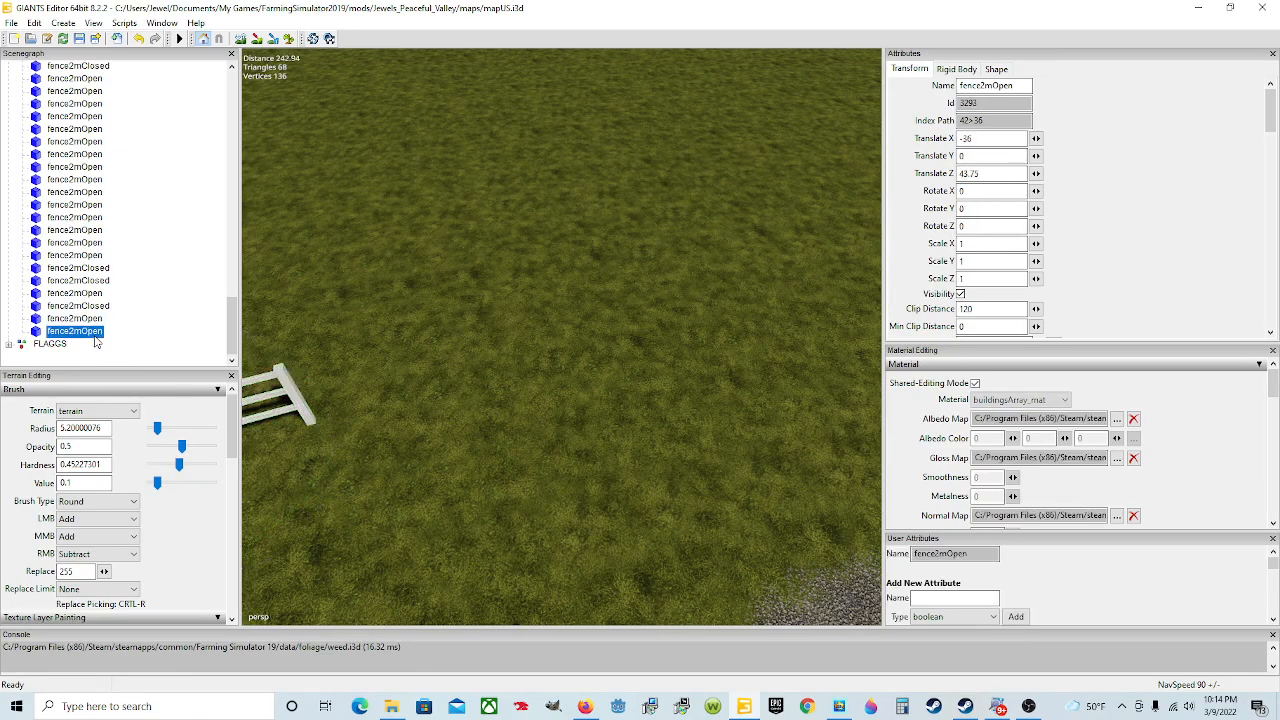
alt+drag(413, 358, 549, 367)
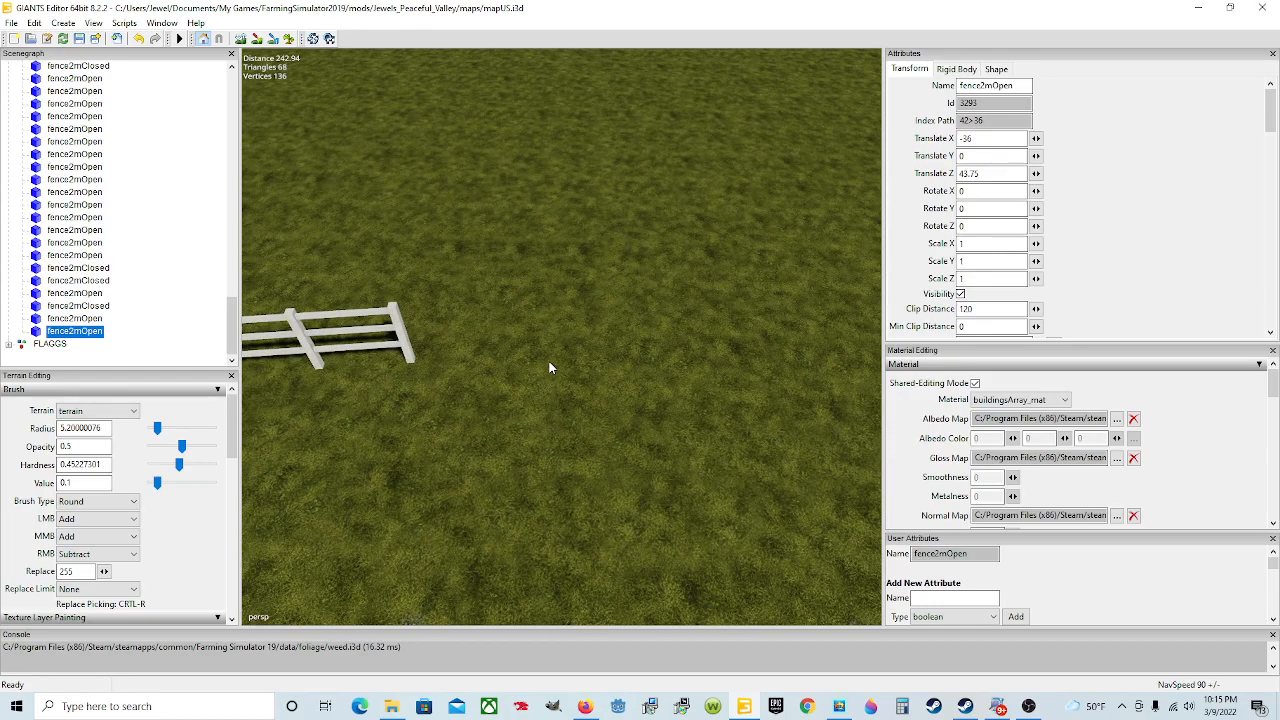
key(ctrl+b)
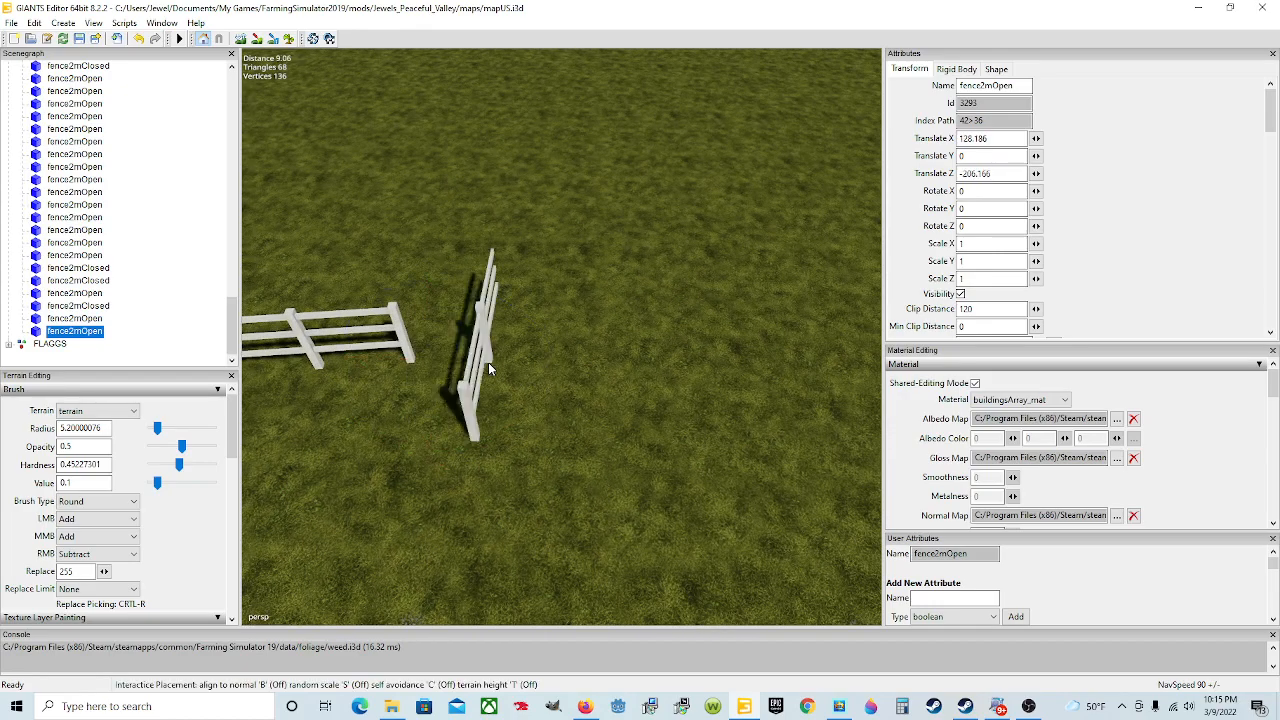
drag(512, 447, 611, 345)
drag(445, 360, 469, 361)
- Turn the newly added end panel to about Rotate Y 84.6 and shift it to about Translate X 126.969, Z -206.046
alt+drag(528, 413, 522, 377)
scroll(461, 395, up, 3)
scroll(545, 367, down, 3)
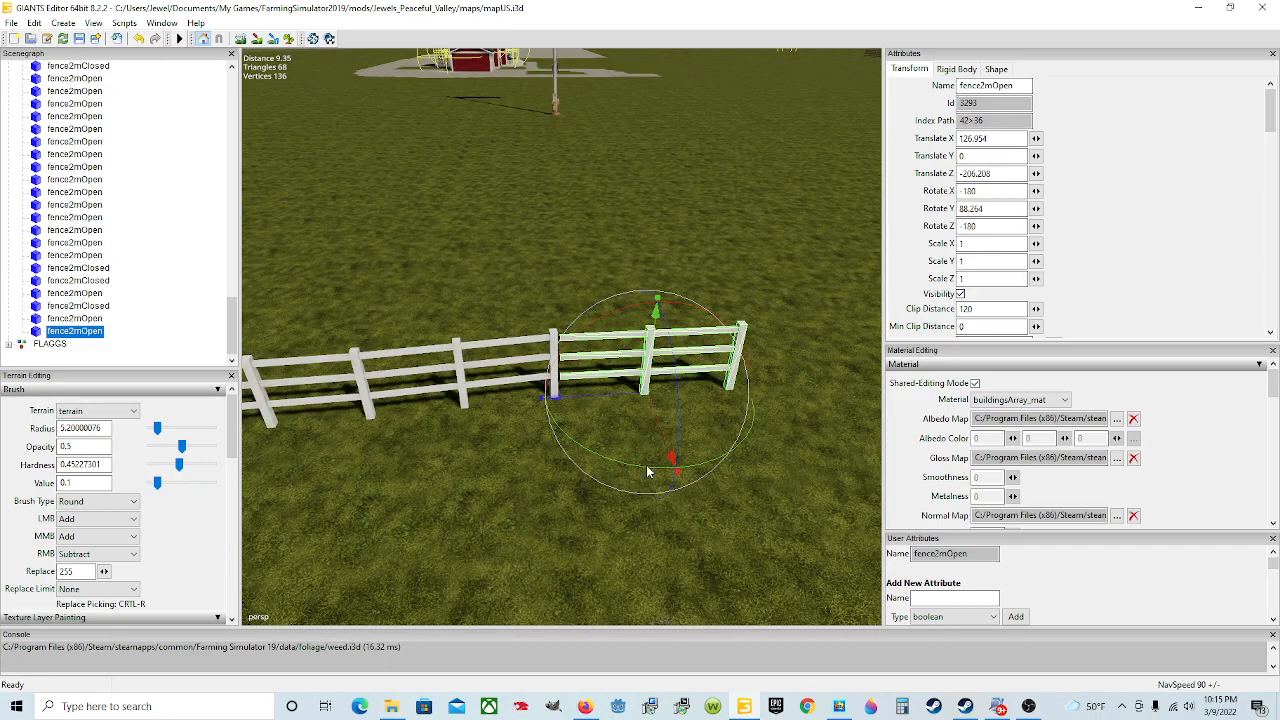
drag(645, 469, 649, 360)
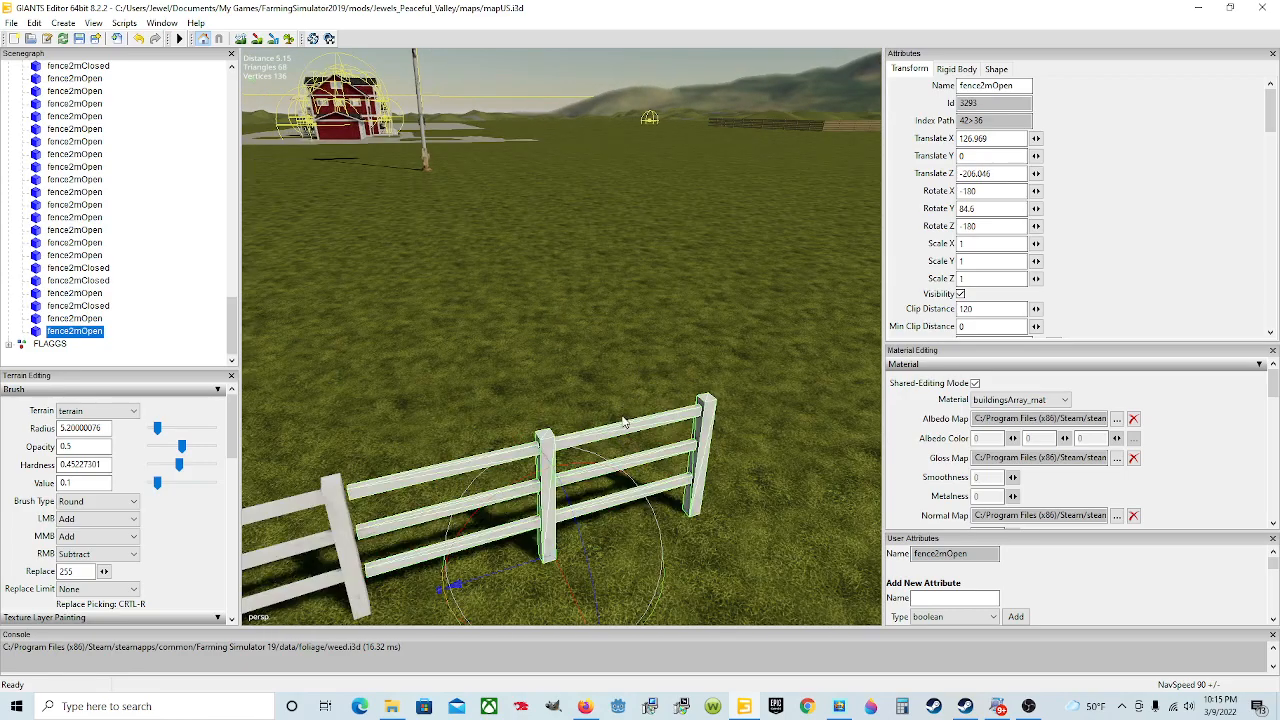
scroll(580, 444, up, 3)
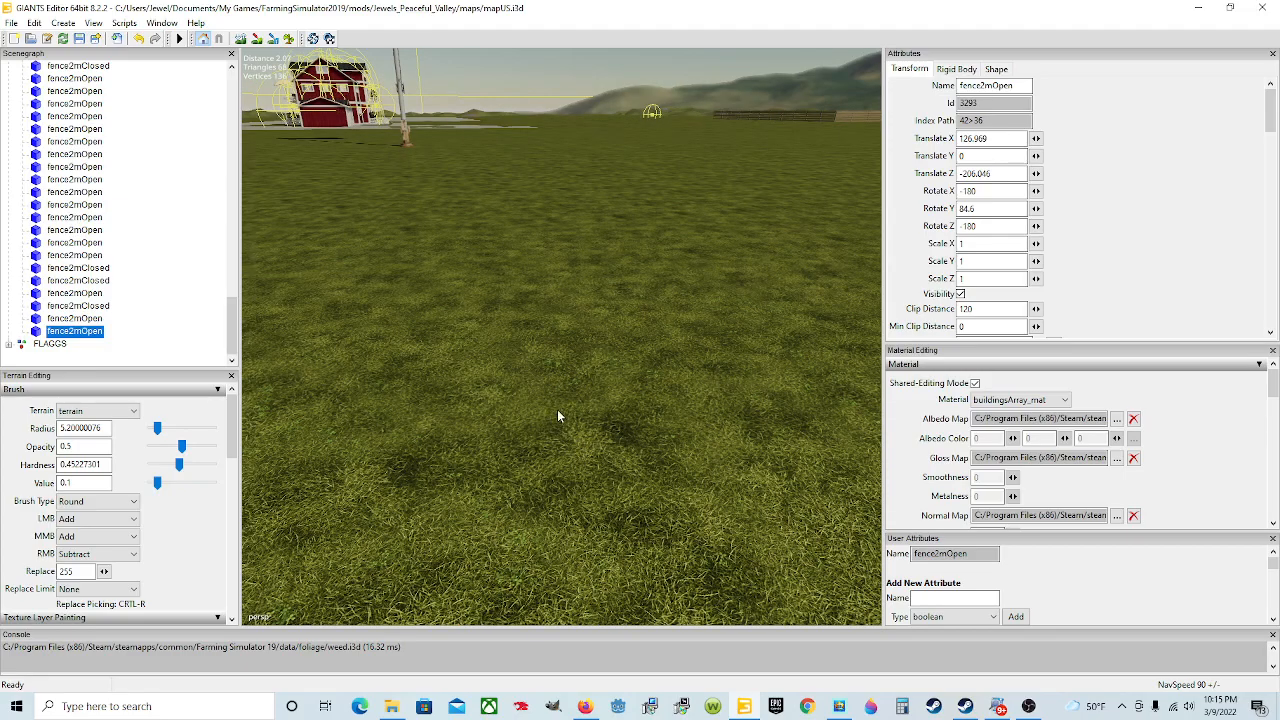
alt+drag(557, 415, 379, 474)
alt+drag(492, 427, 485, 368)
key(f)
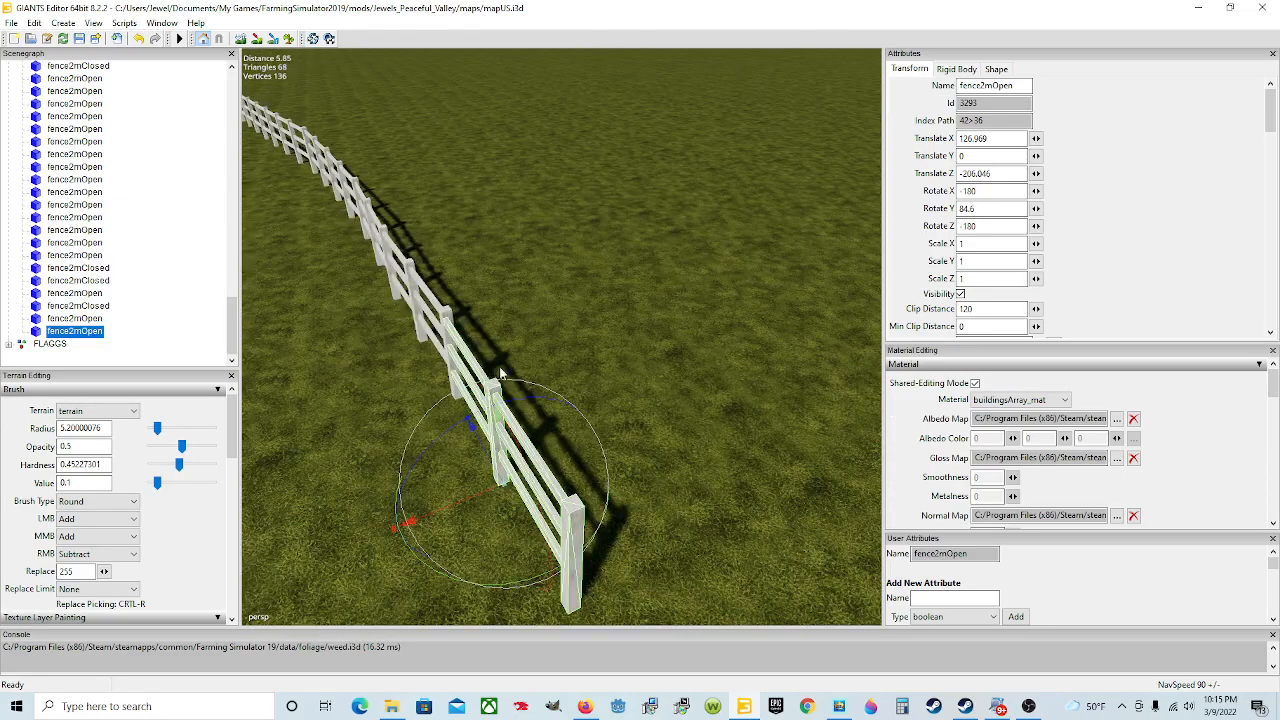
- Shift the end panel against the fence and lower it slightly, to about Translate X 127.042, Y -0.012, Z -206.007
alt+drag(495, 455, 542, 569)
drag(566, 521, 715, 545)
scroll(523, 514, up, 2)
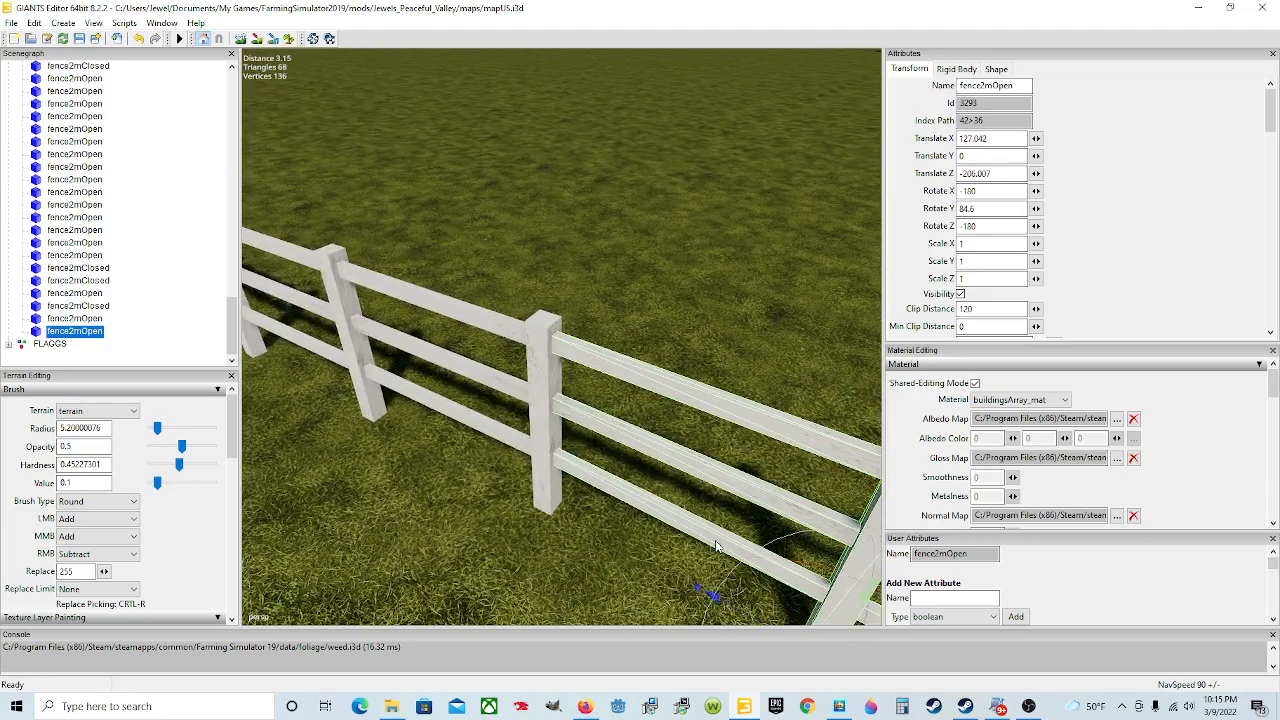
alt+drag(476, 524, 605, 568)
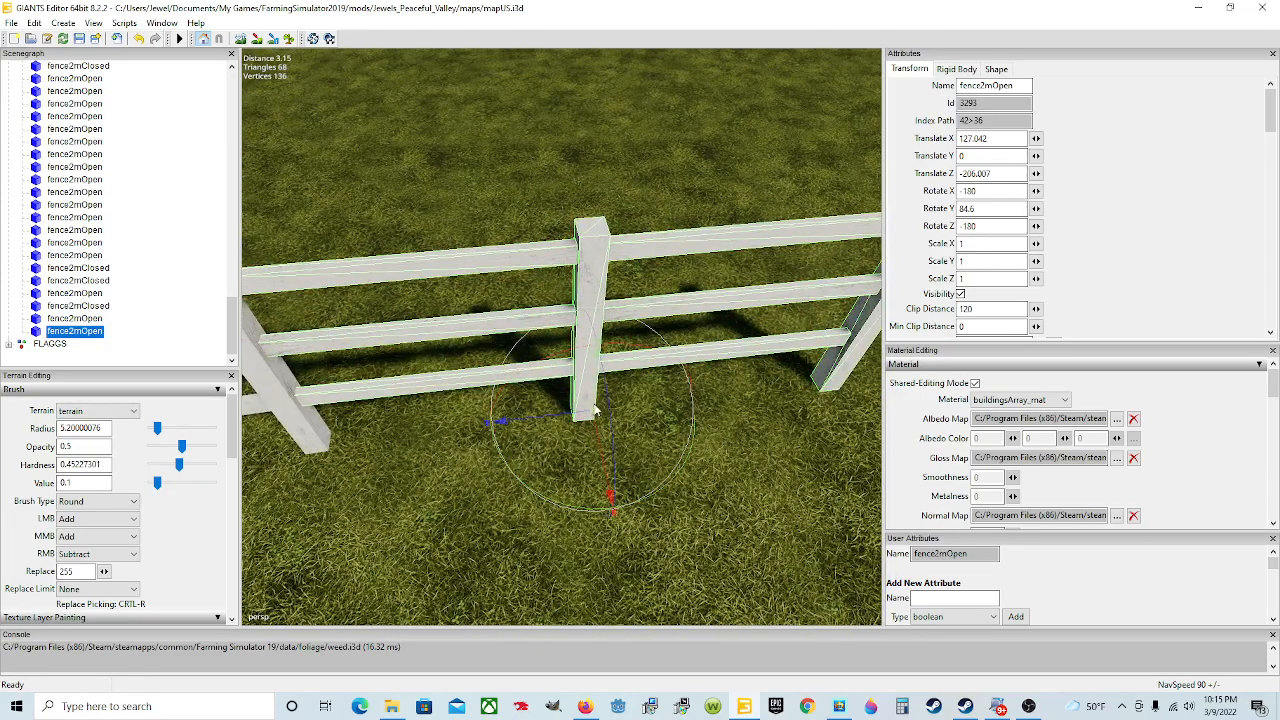
drag(593, 398, 585, 423)
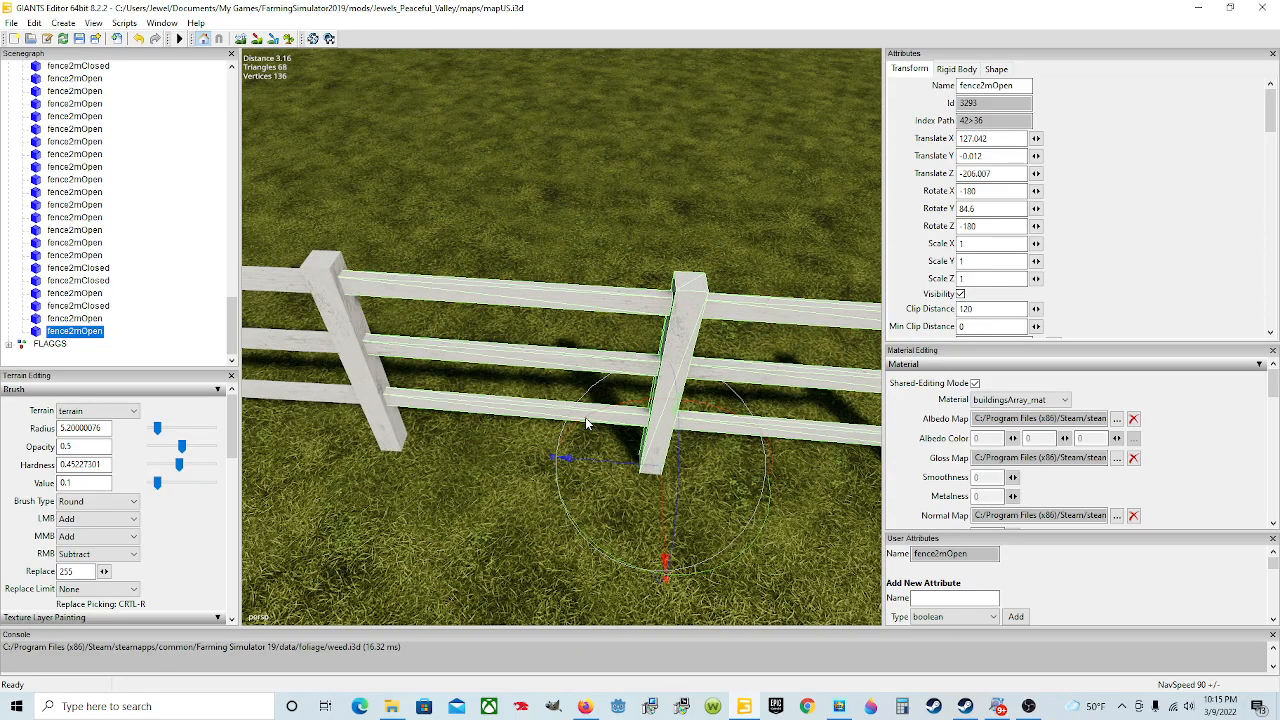
- Duplicate the end panel and move the copy along the fence line to about Translate X 123.067, Z -205.631
scroll(585, 417, down, 10)
alt+drag(587, 498, 490, 383)
scroll(707, 424, up, 4)
scroll(578, 466, down, 5)
alt+drag(629, 378, 689, 426)
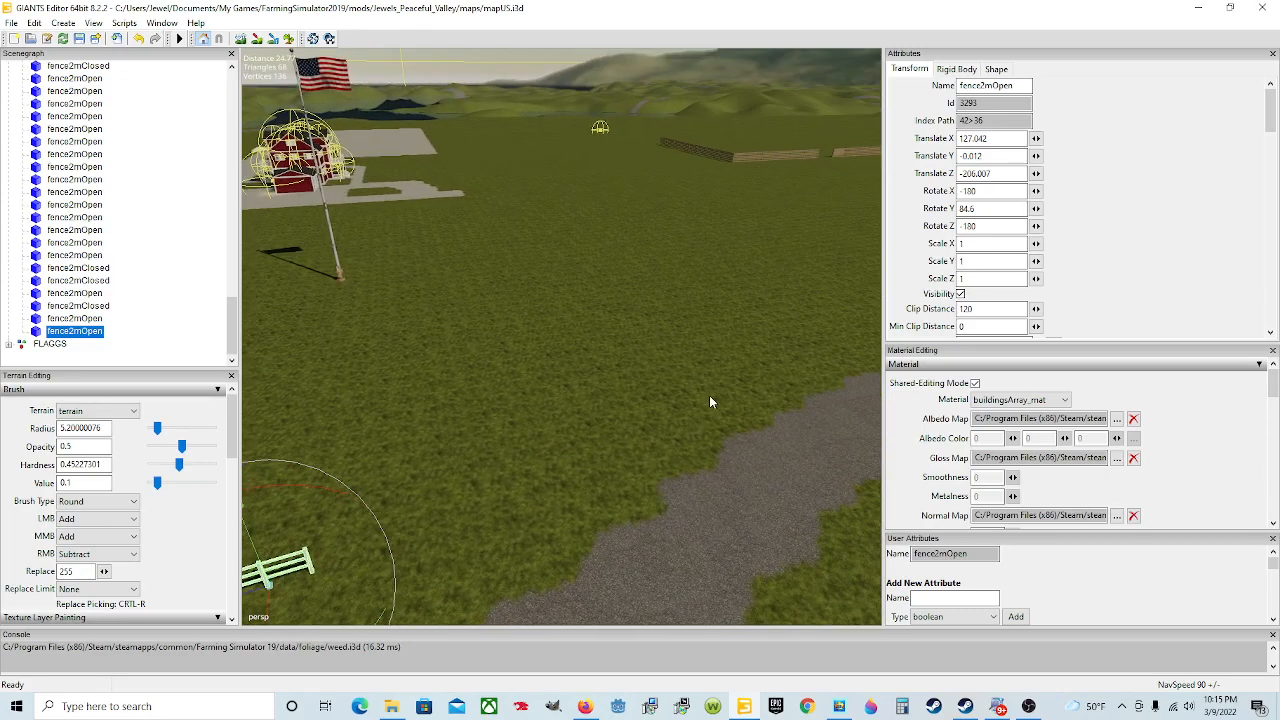
alt+drag(496, 485, 397, 512)
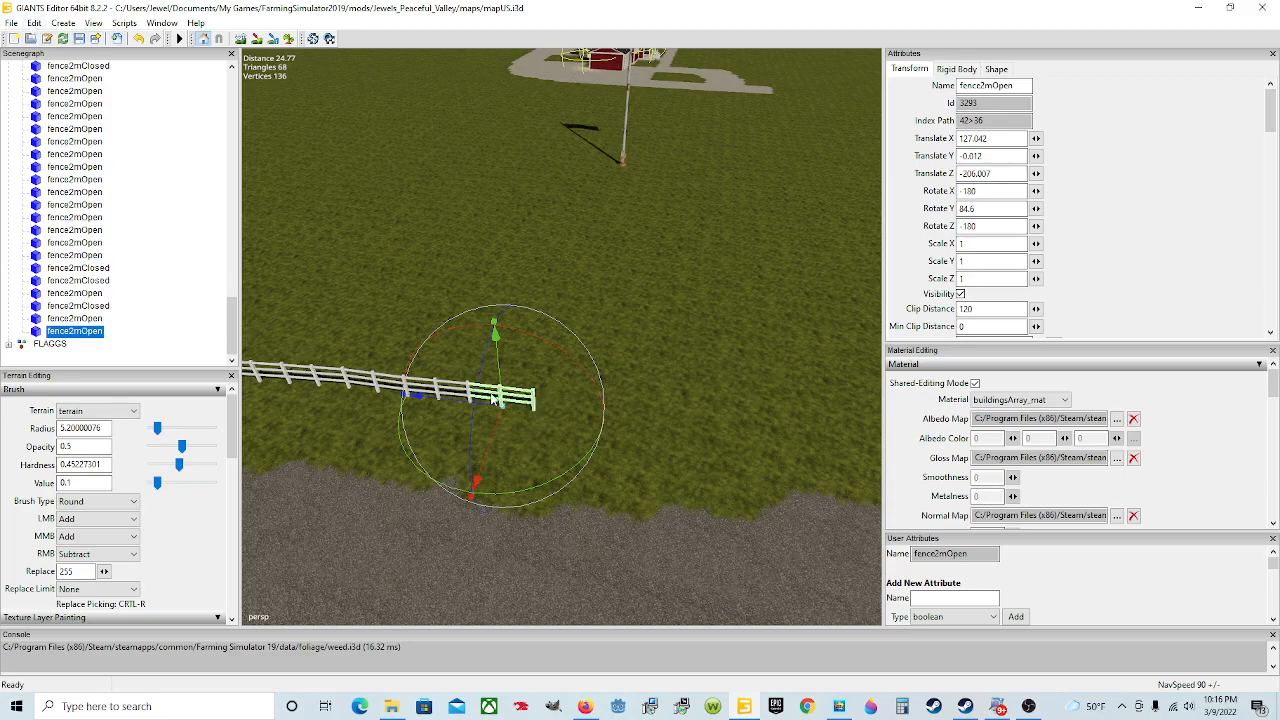
click(36, 23)
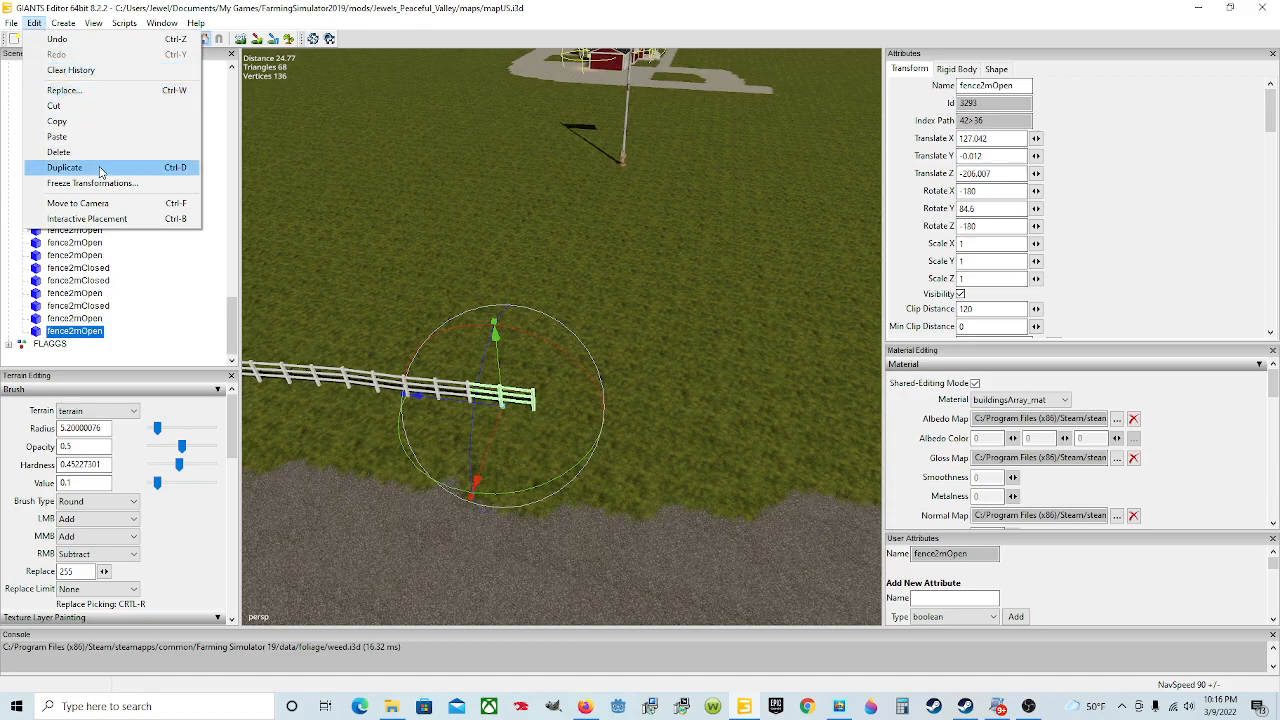
click(66, 167)
key(ctrl+d)
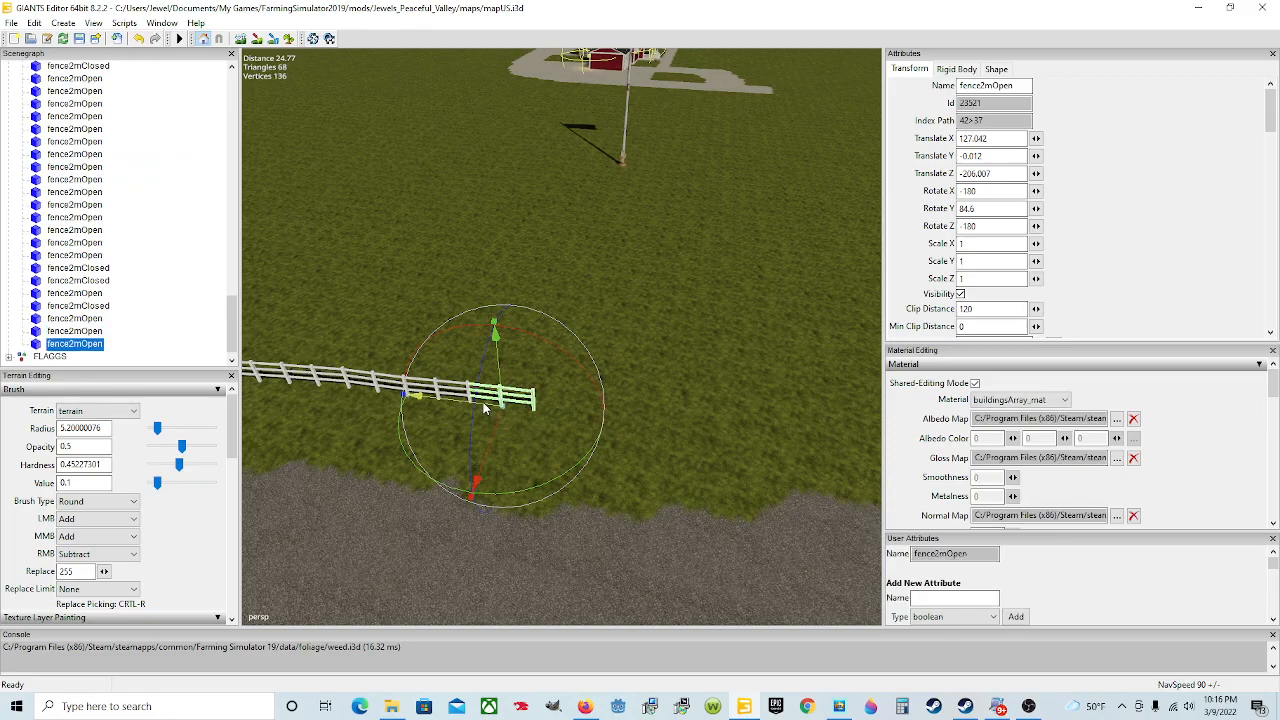
drag(484, 407, 591, 437)
- Duplicate the new end panel and extend the fence with the copy at about Translate X 119.116, Z -205.258
scroll(591, 425, up, 2)
scroll(591, 425, up, 10)
alt+drag(661, 378, 560, 340)
scroll(405, 299, up, 1)
scroll(560, 340, down, 3)
alt+drag(518, 403, 571, 341)
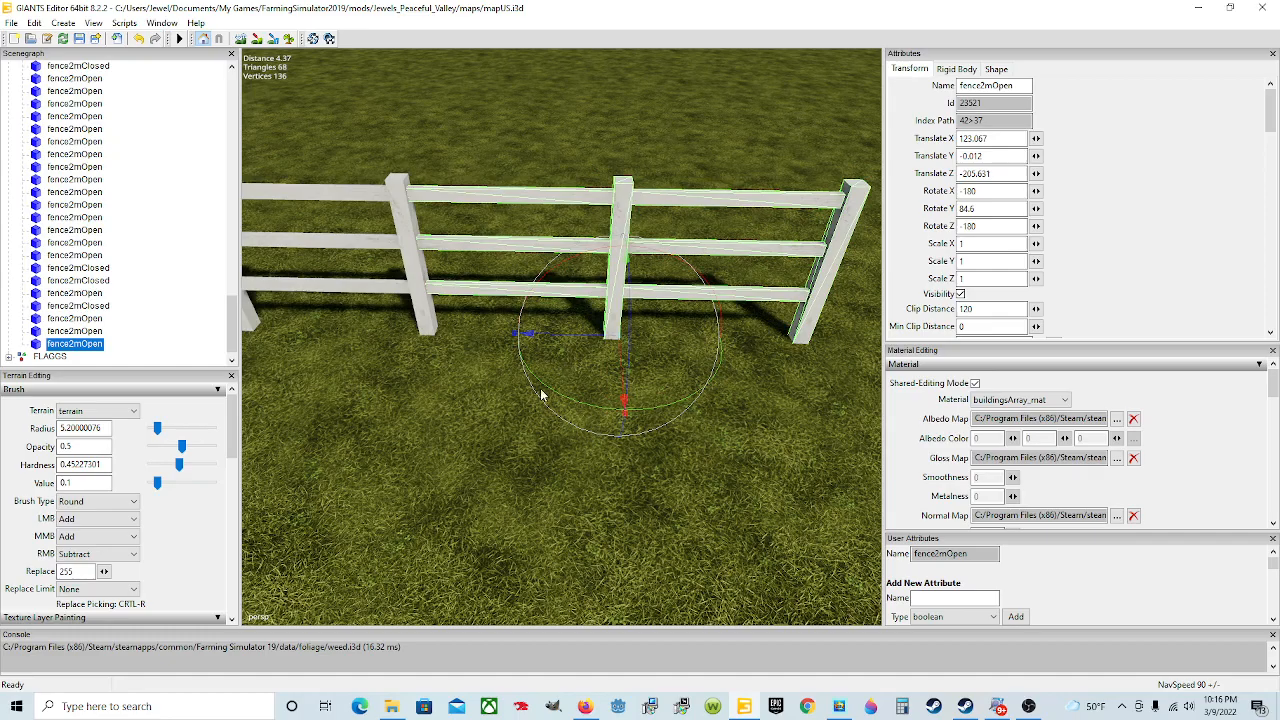
alt+drag(860, 354, 669, 380)
scroll(632, 397, down, 5)
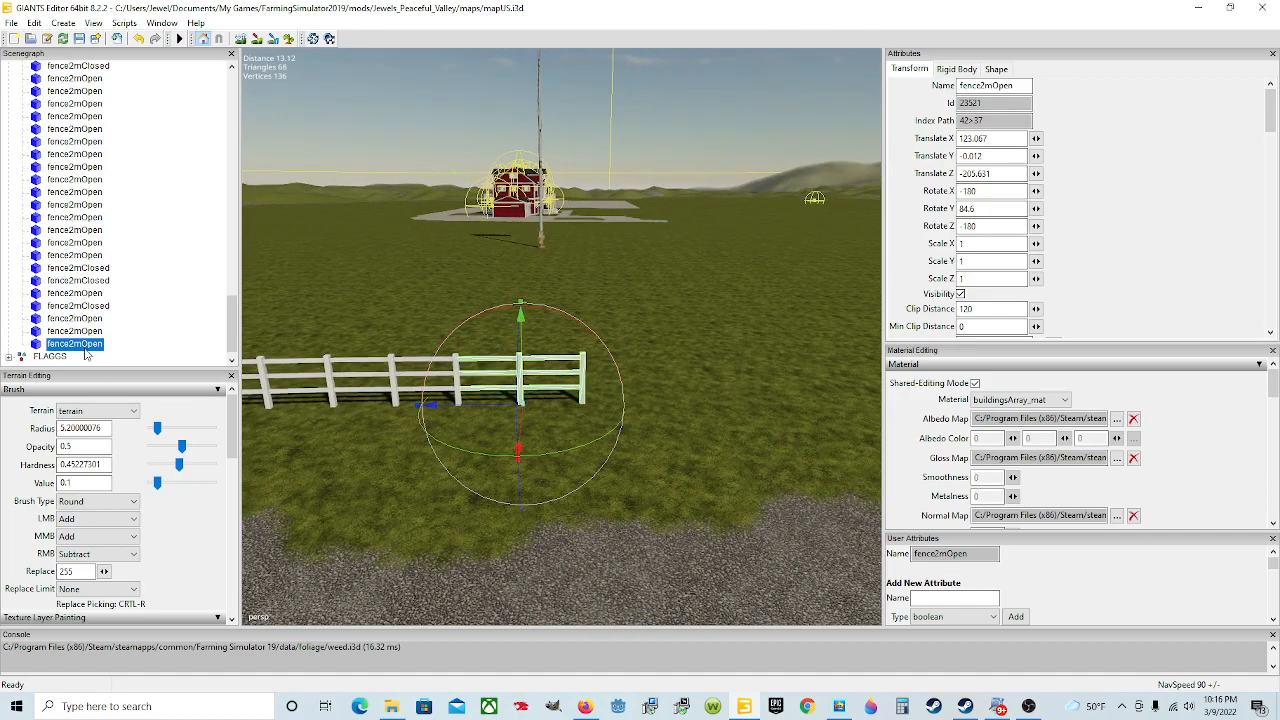
click(34, 22)
click(86, 170)
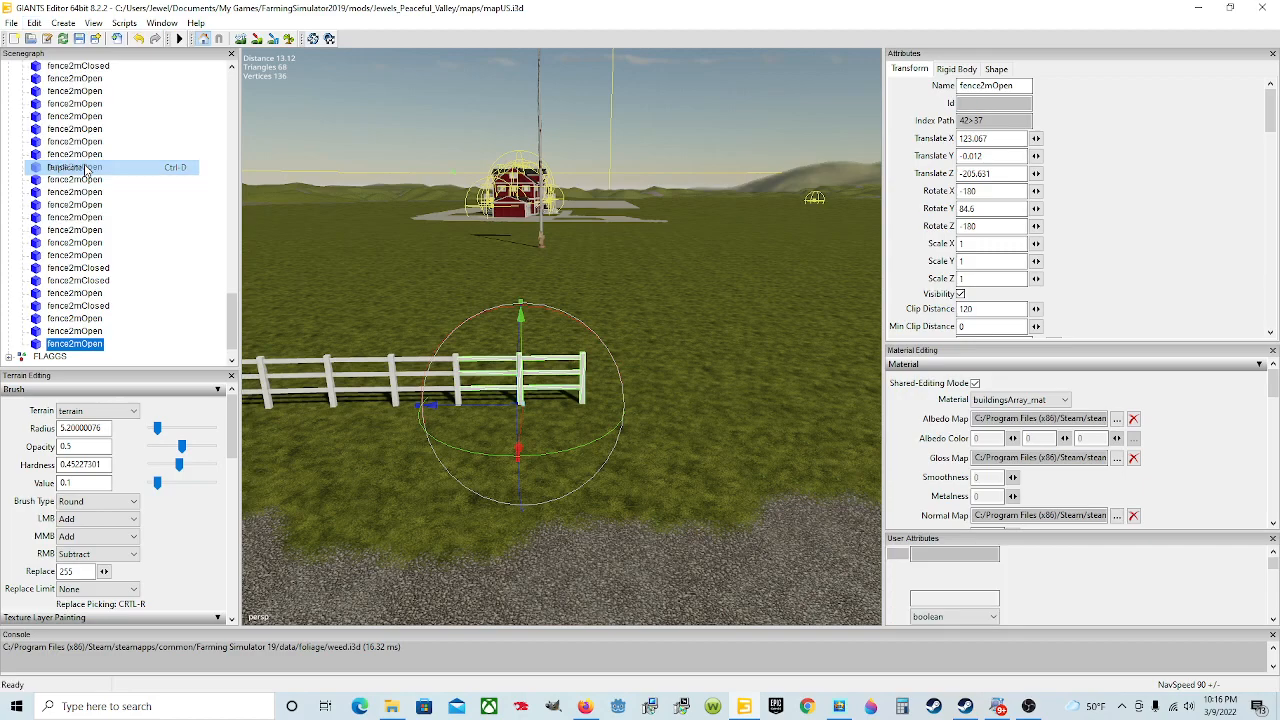
drag(476, 406, 648, 402)
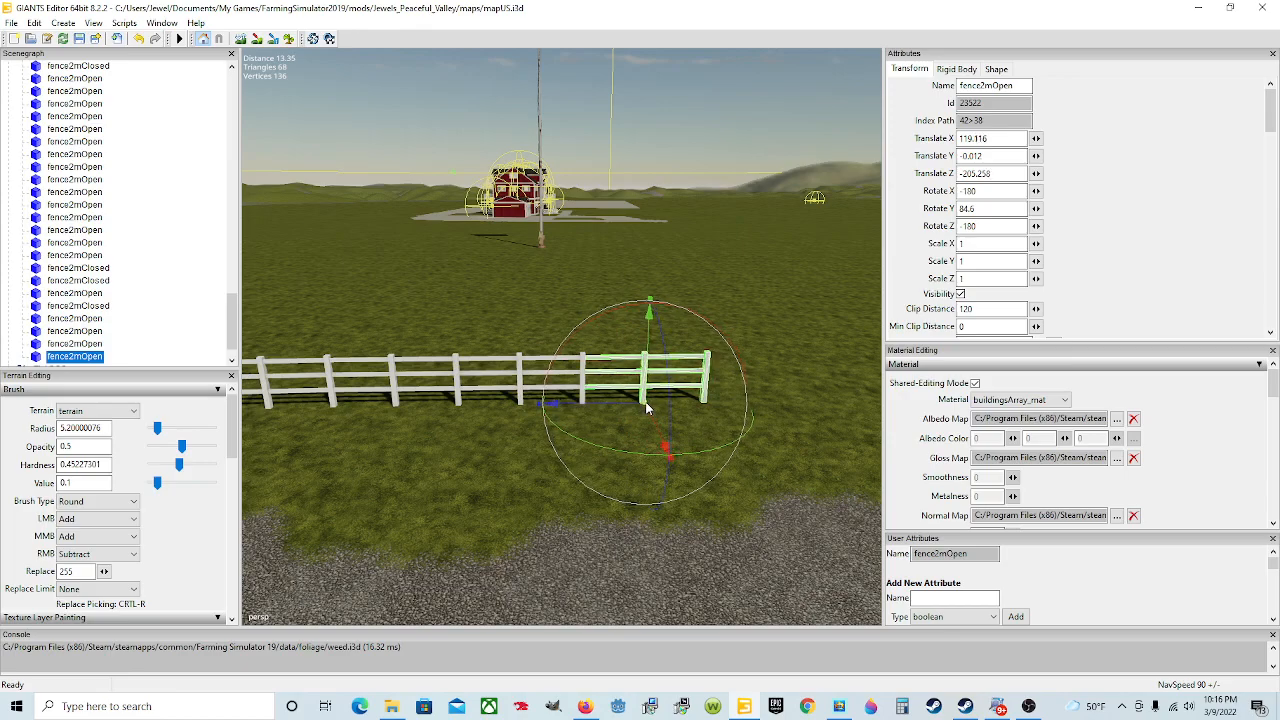
- Lower the newest end panel to about Translate Y -0.03 so it meets its neighbour
scroll(629, 473, up, 5)
alt+drag(624, 455, 512, 521)
scroll(482, 489, down, 5)
scroll(598, 453, up, 5)
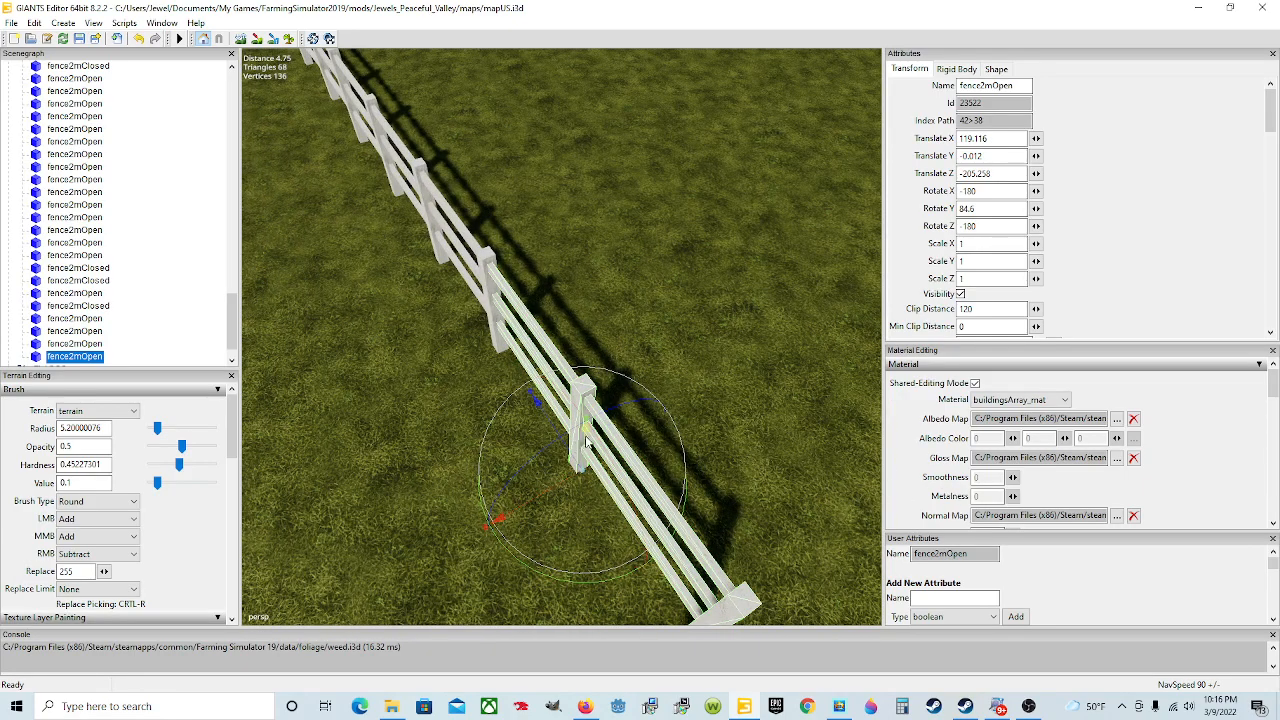
drag(588, 443, 588, 444)
alt+drag(421, 485, 554, 478)
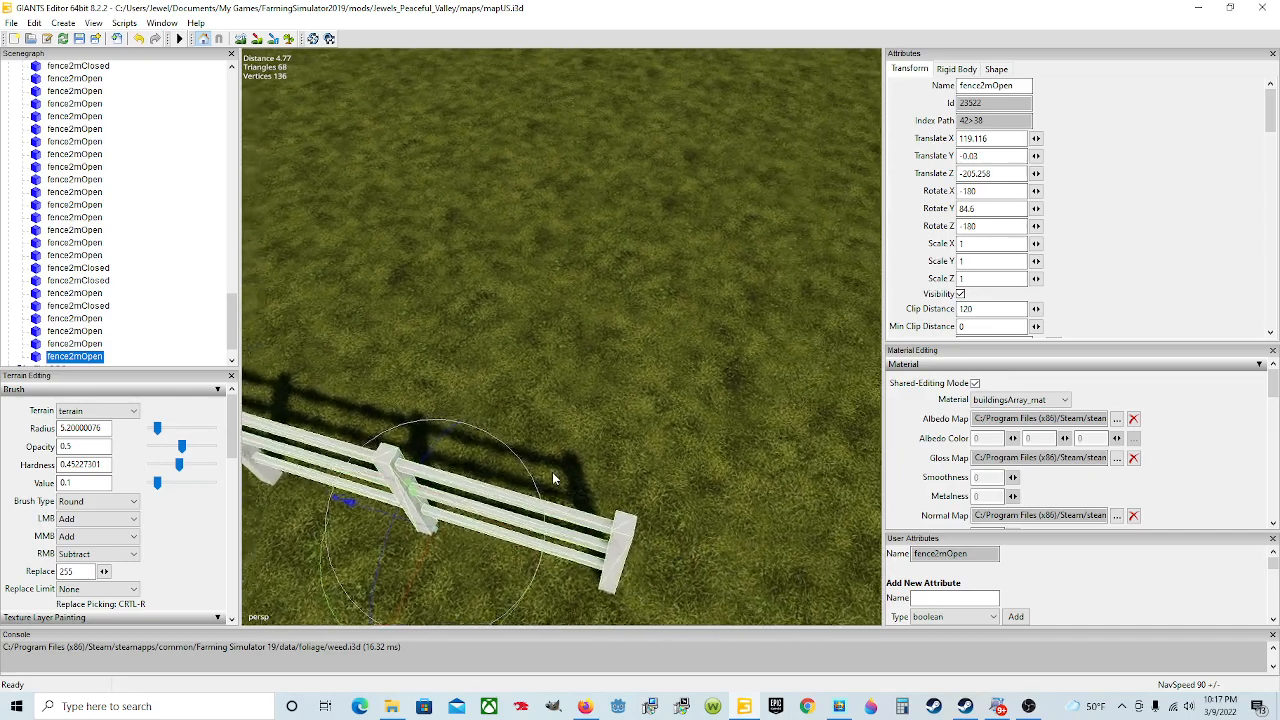
scroll(554, 478, down, 5)
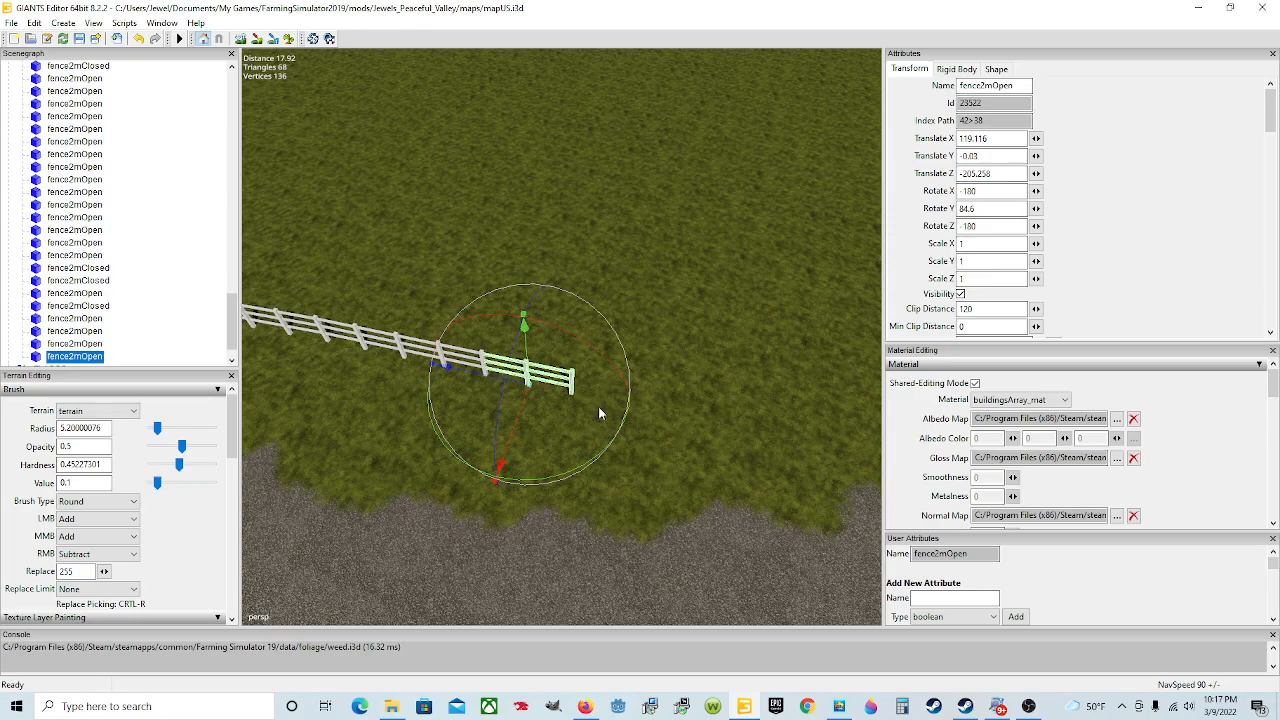
- Select the last two fence2mOpen panels in turn to check which fence sections they are, ending on the end panel
scroll(115, 335, down, 1)
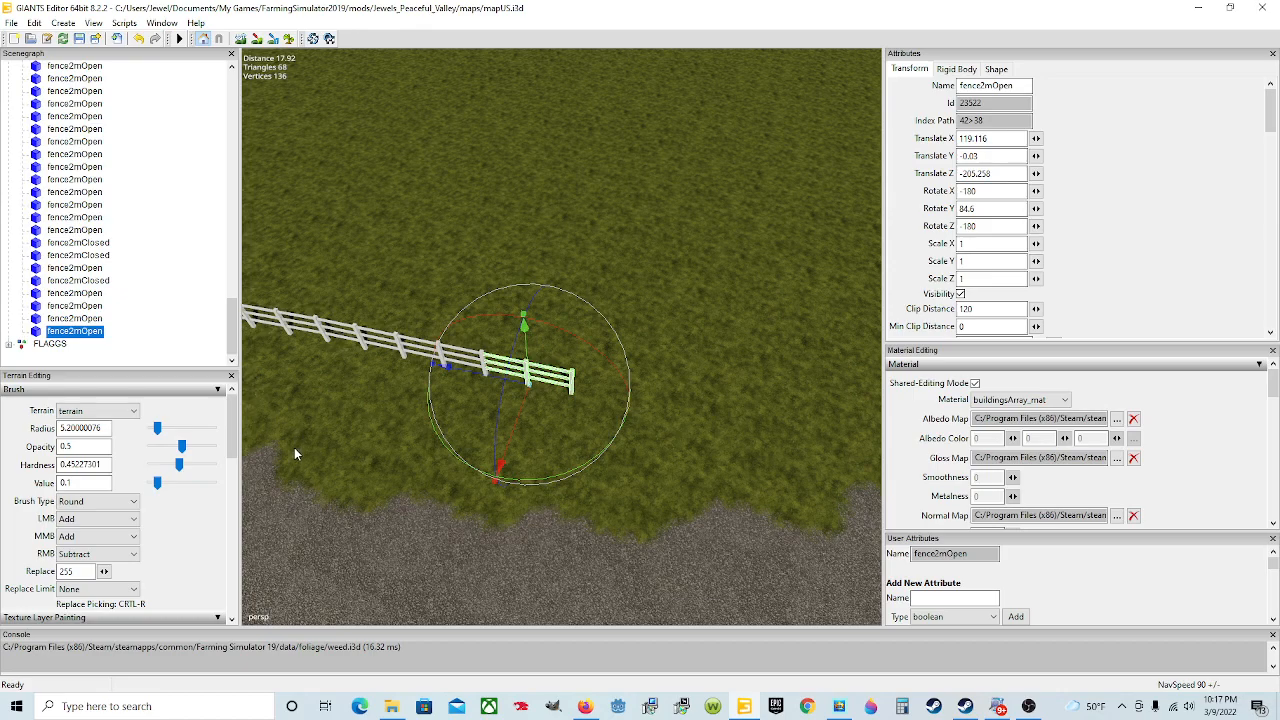
click(75, 318)
click(89, 334)
click(90, 311)
click(95, 320)
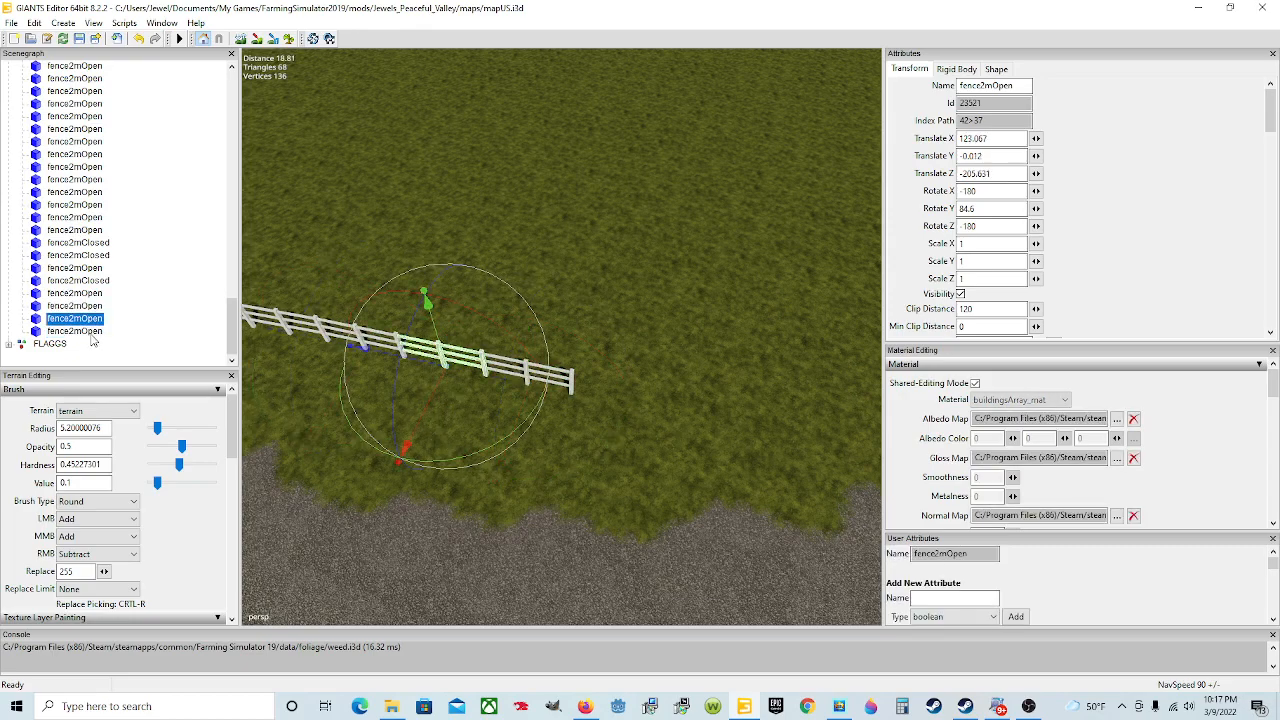
click(90, 333)
- Examine the fence end and the course of the gravel road beyond it from several angles and distances
right_drag(348, 468, 848, 477)
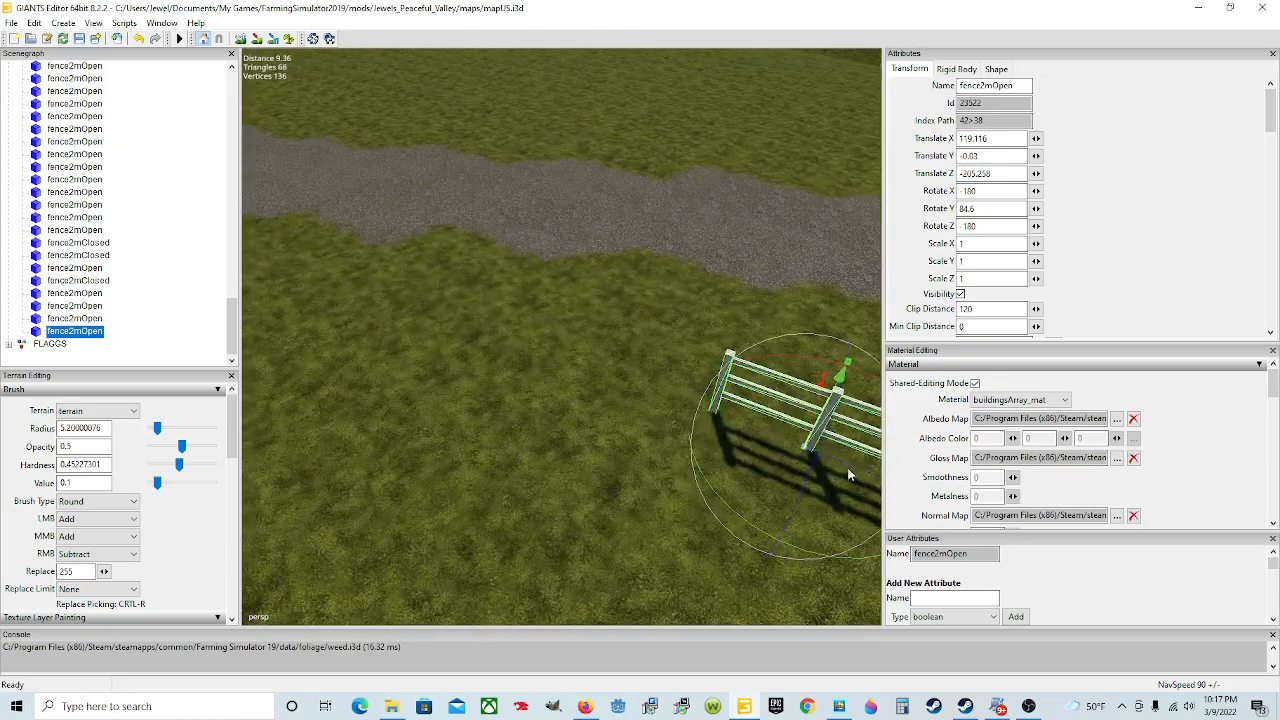
scroll(848, 477, down, 5)
right_drag(679, 499, 780, 427)
right_drag(557, 403, 862, 469)
alt+drag(862, 464, 308, 480)
scroll(763, 430, up, 5)
scroll(308, 480, down, 10)
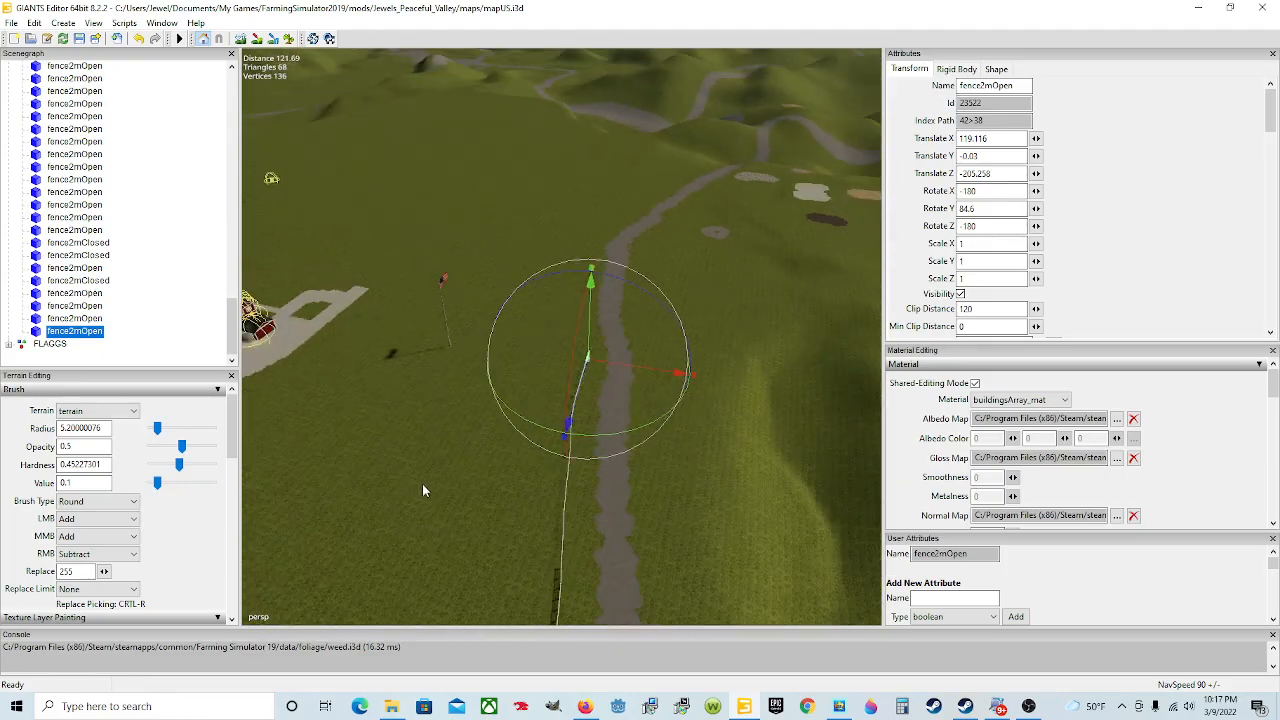
alt+drag(565, 488, 595, 547)
scroll(595, 547, down, 2)
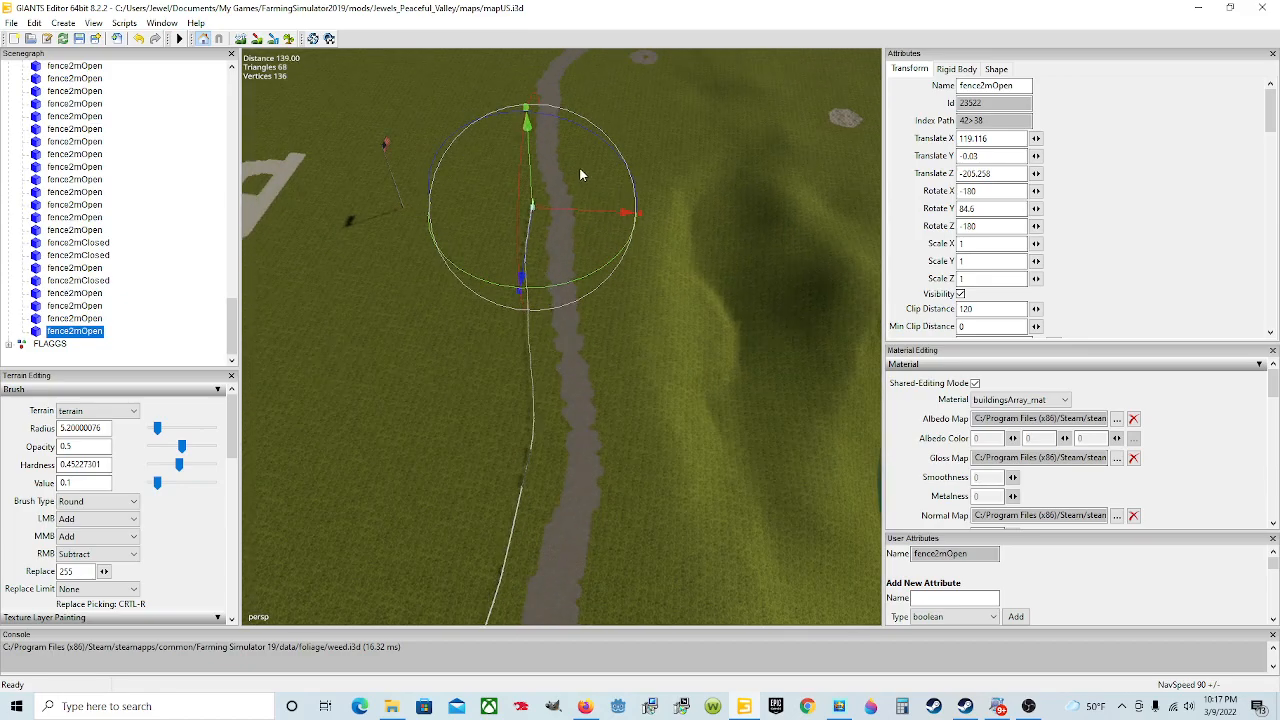
scroll(638, 378, up, 5)
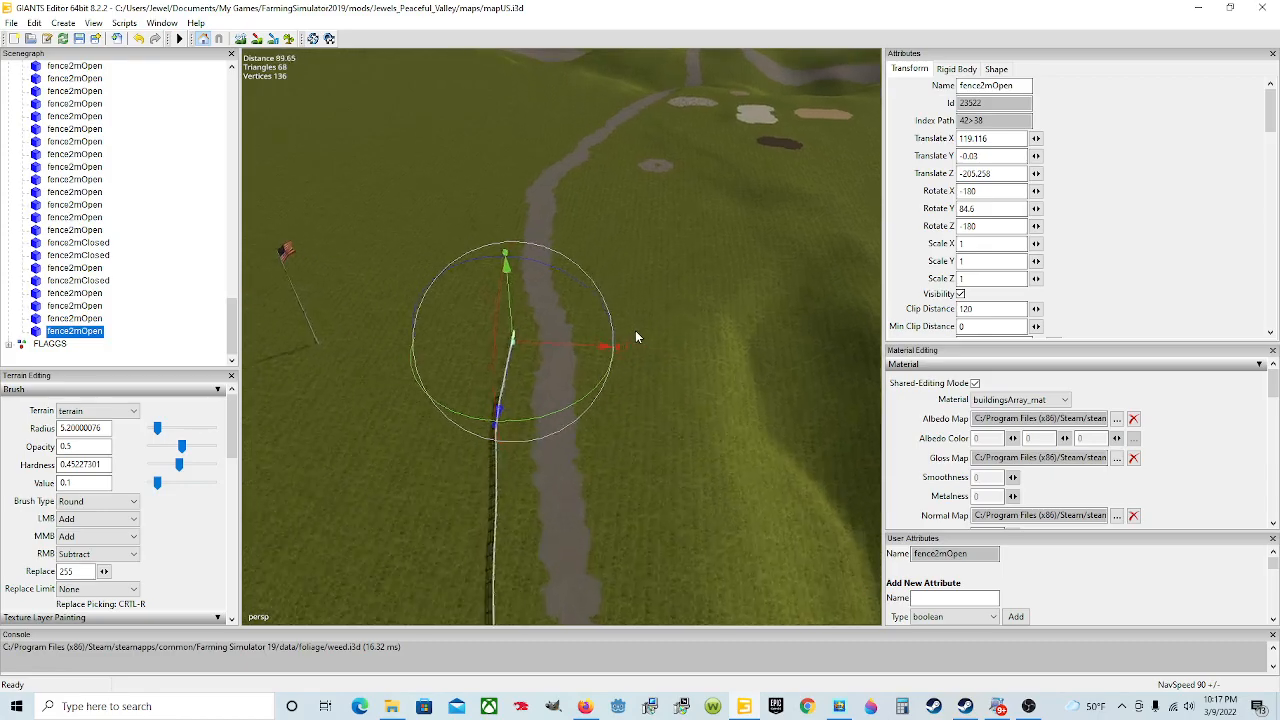
scroll(636, 331, up, 7)
scroll(463, 394, down, 8)
alt+drag(688, 315, 571, 510)
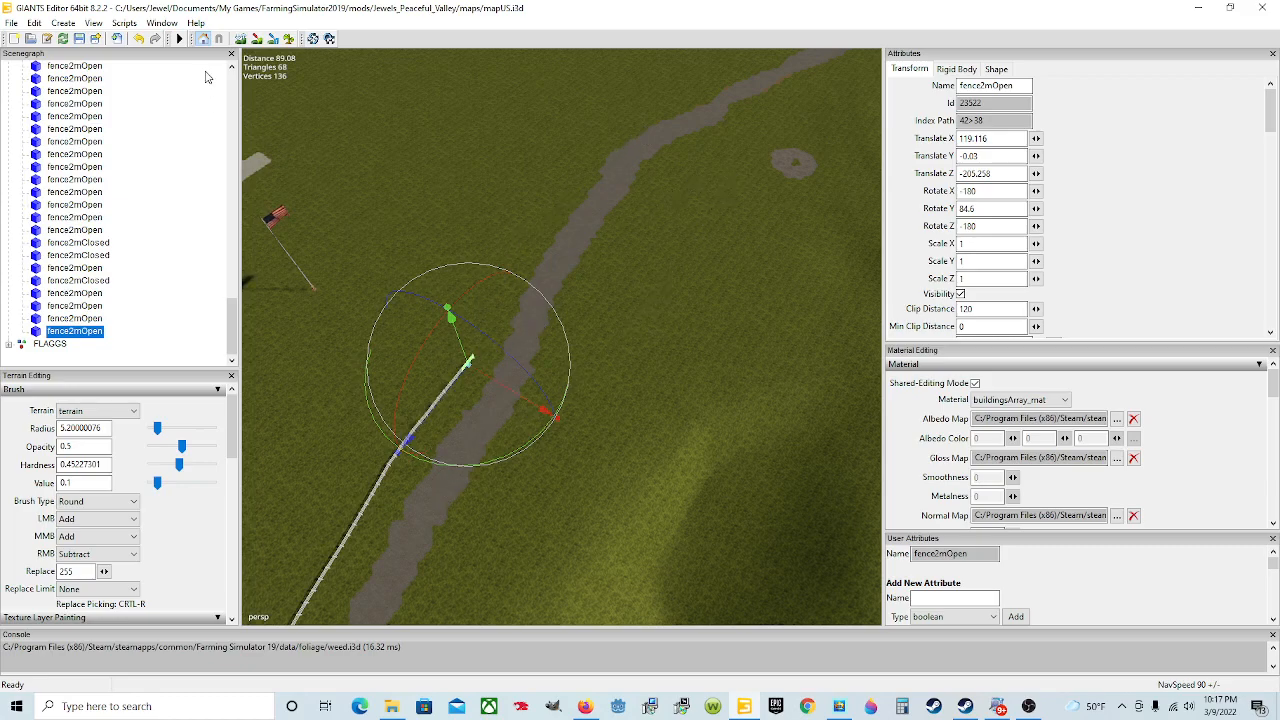
- Paint the GRASS_ROUGH texture over the gravel road beyond the fence end to erase that stretch
click(257, 38)
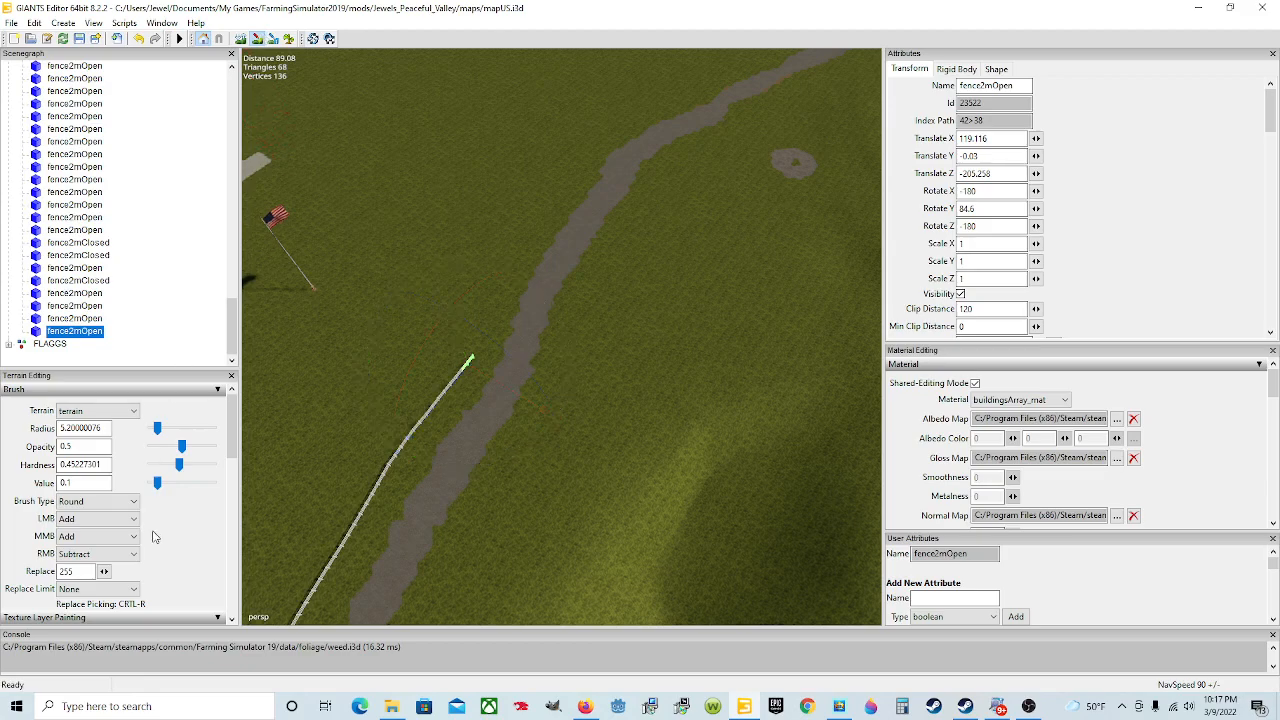
scroll(160, 538, down, 2)
scroll(145, 587, down, 1)
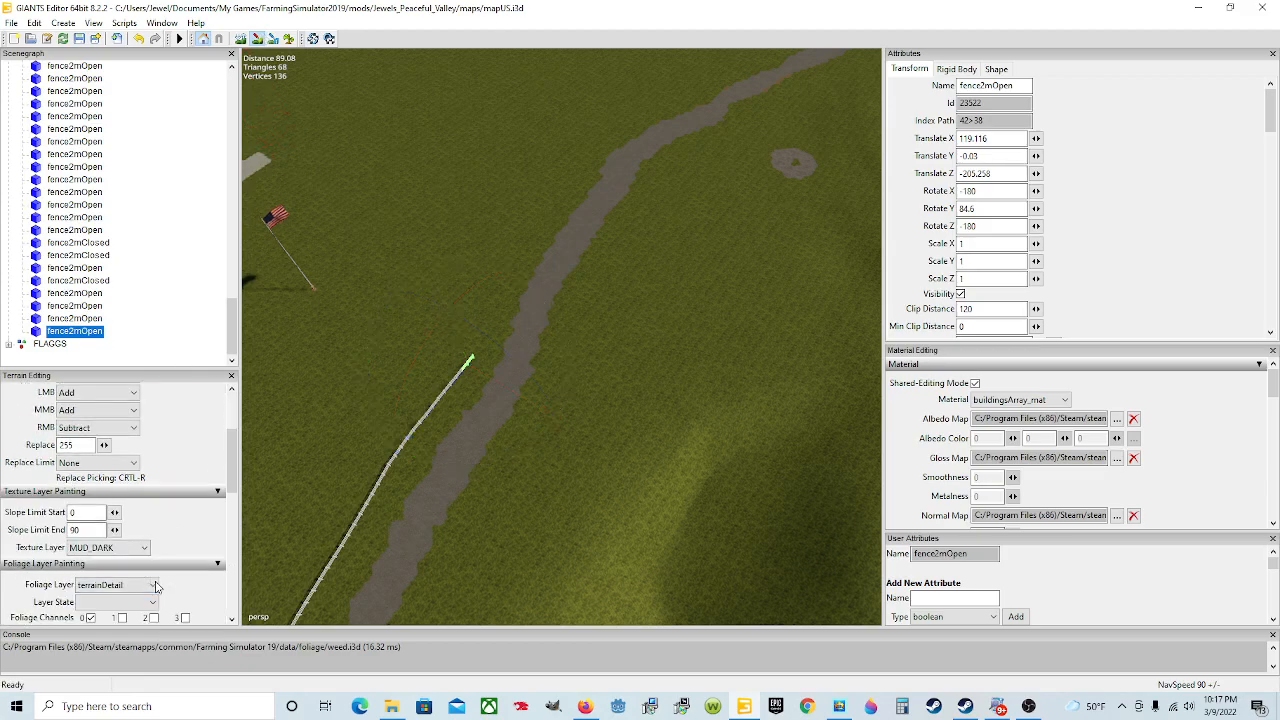
click(140, 548)
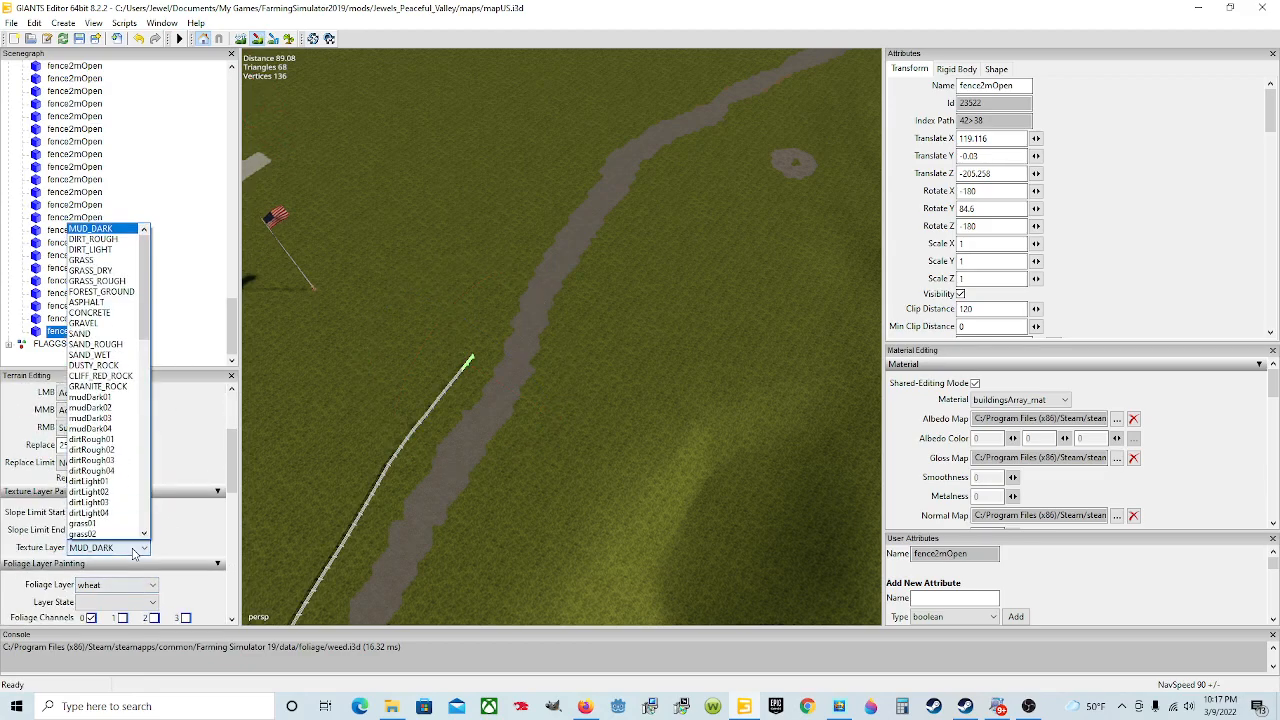
click(100, 281)
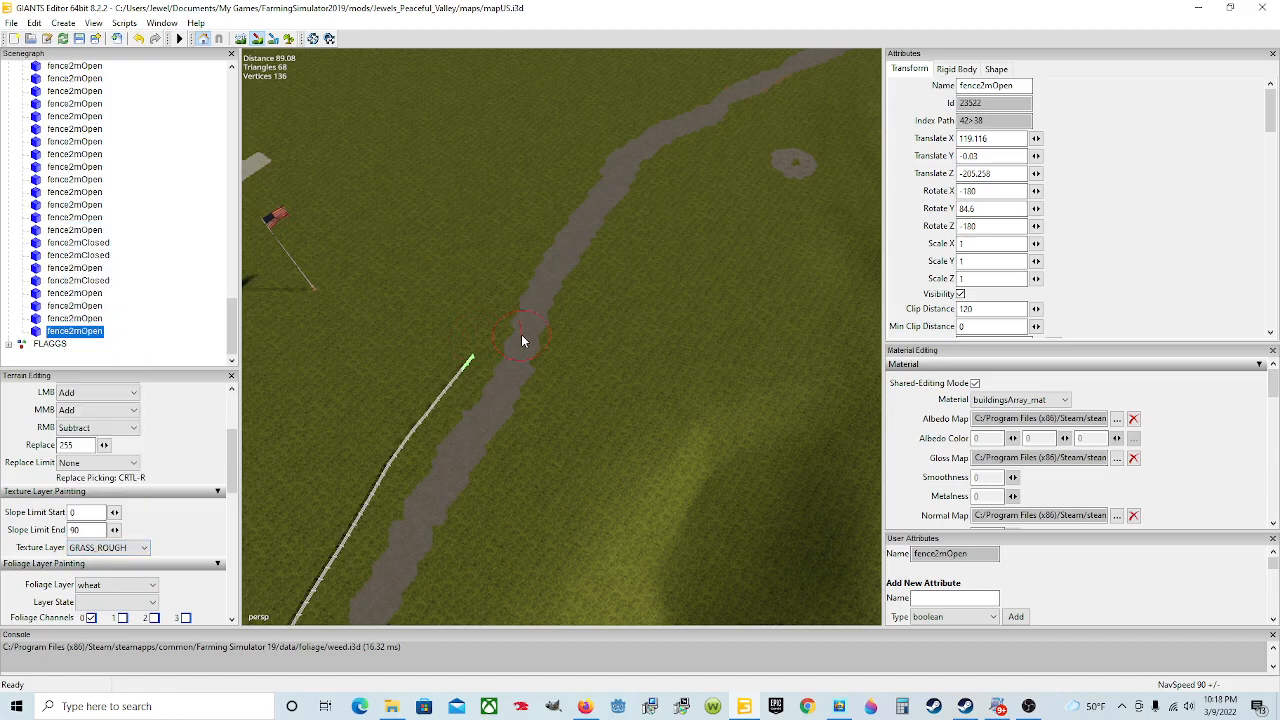
mouse_move(511, 372)
mouse_down()
mouse_move(606, 179)
mouse_move(676, 125)
mouse_up()
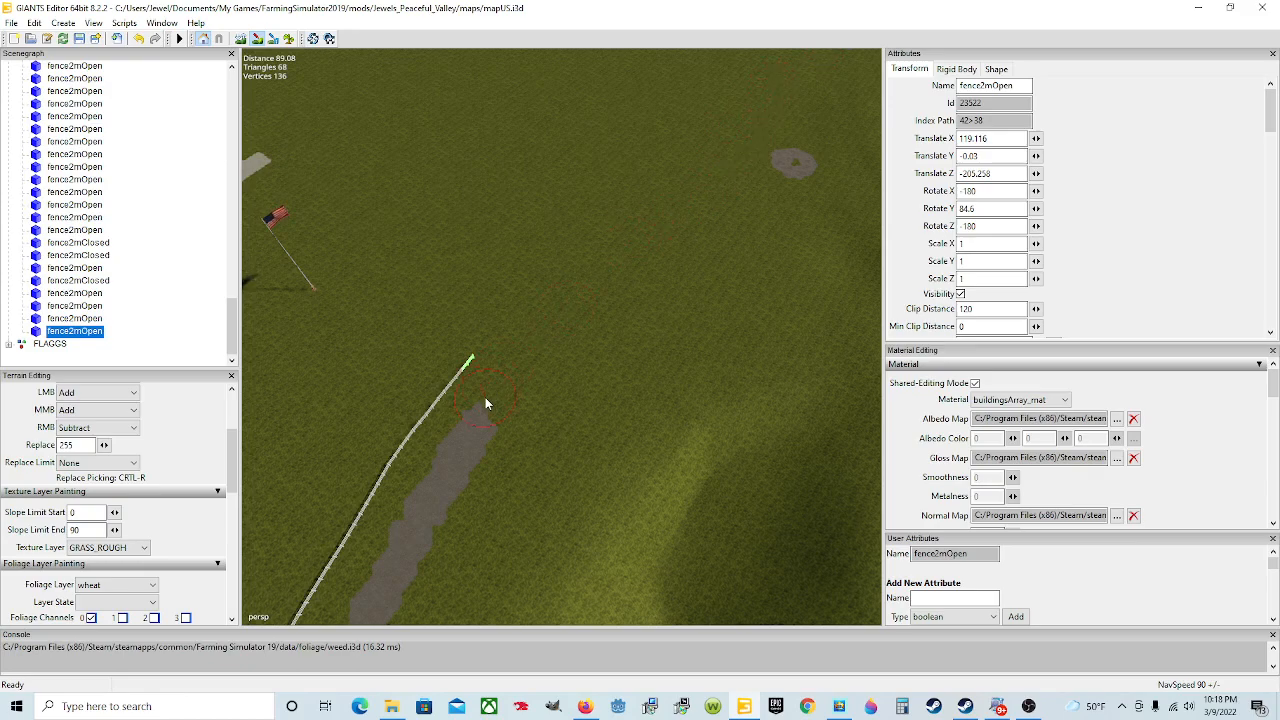
click(256, 38)
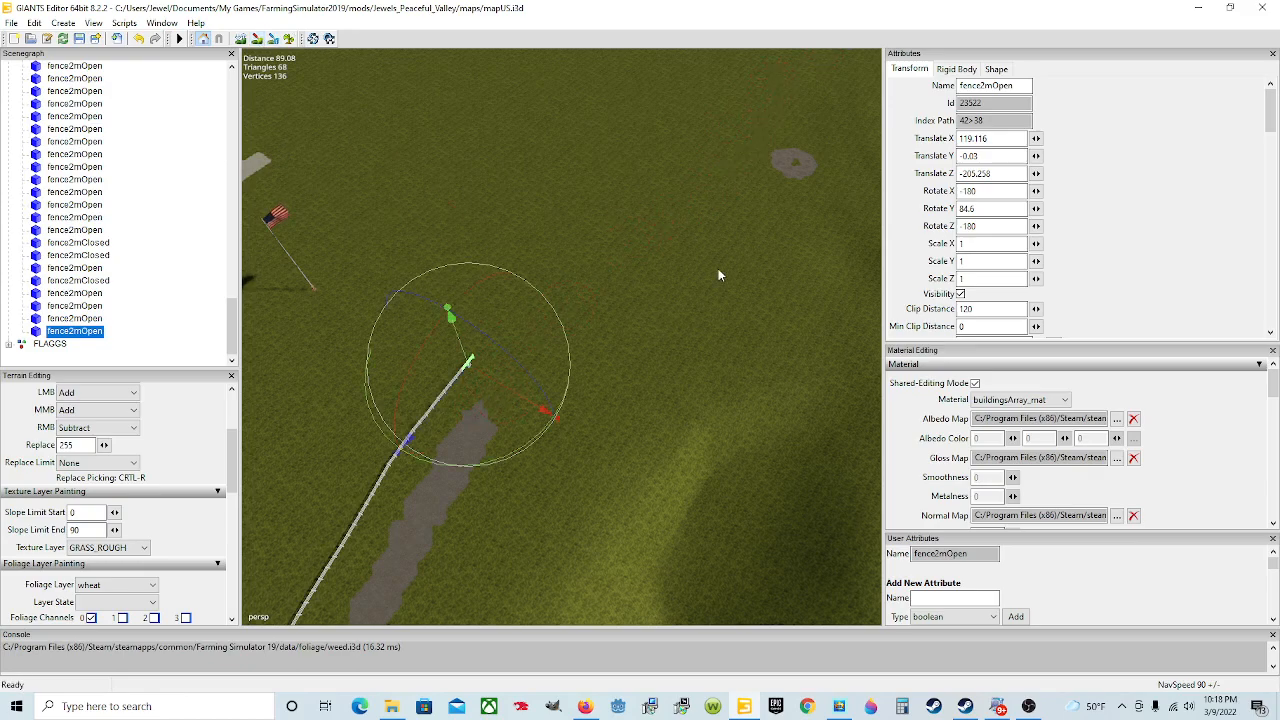
- Paint a new GRAVEL road from the remaining stub past the fence end to the distant existing road
alt+drag(721, 258, 475, 348)
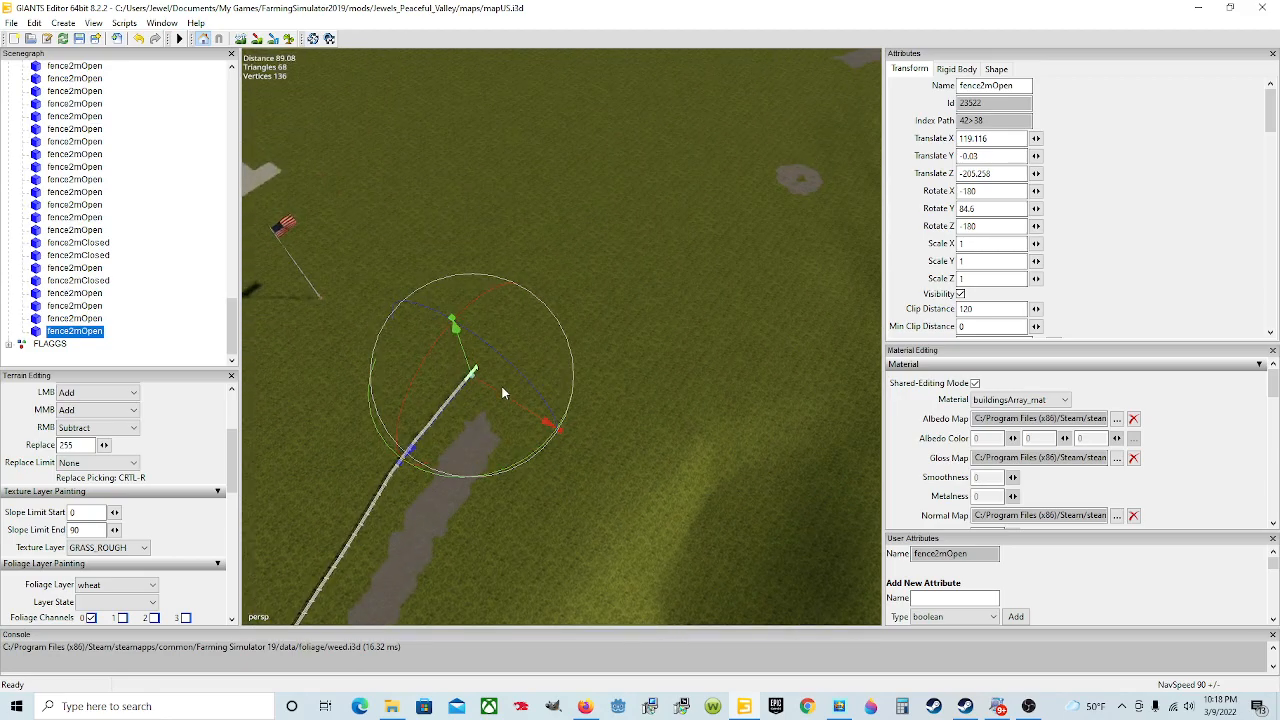
click(256, 41)
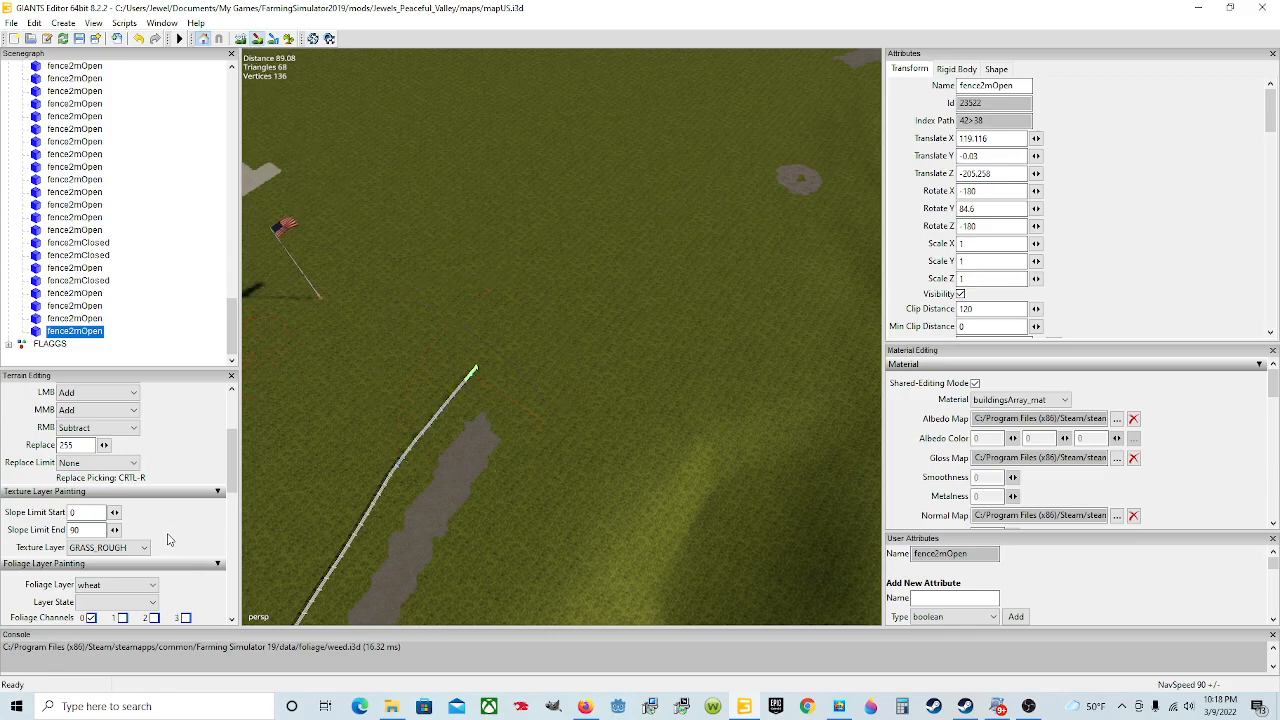
click(149, 548)
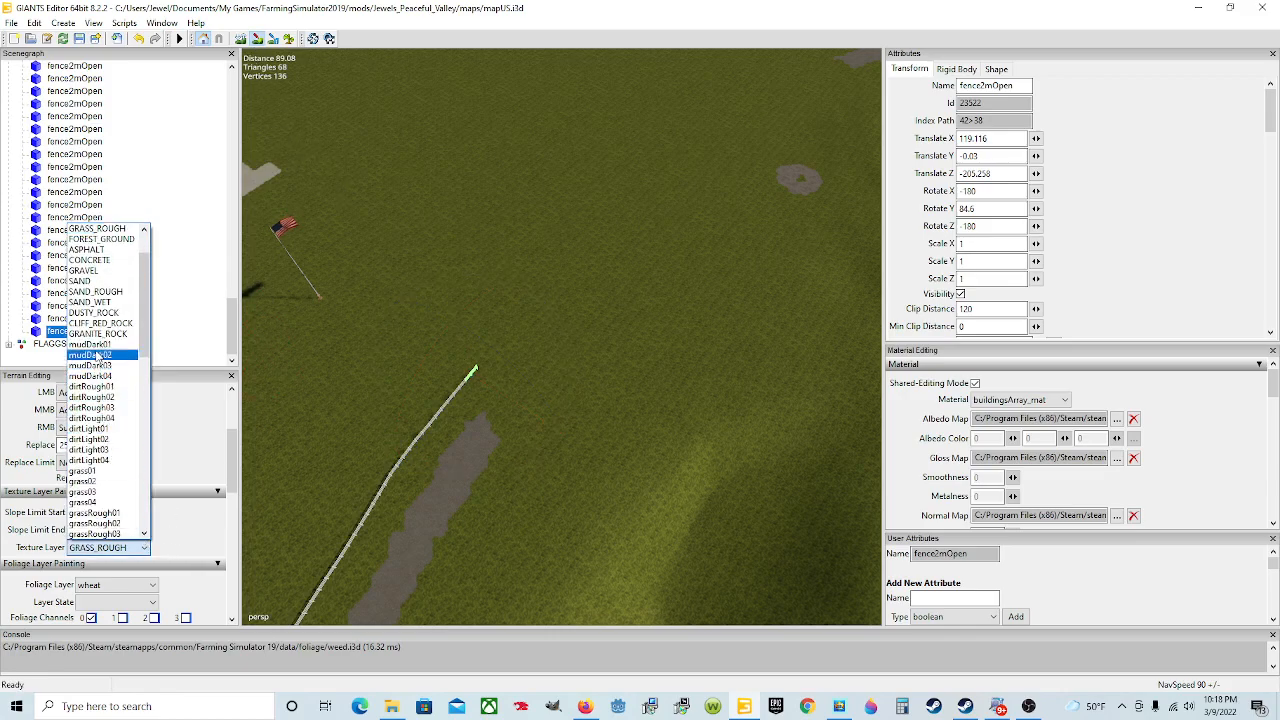
click(85, 270)
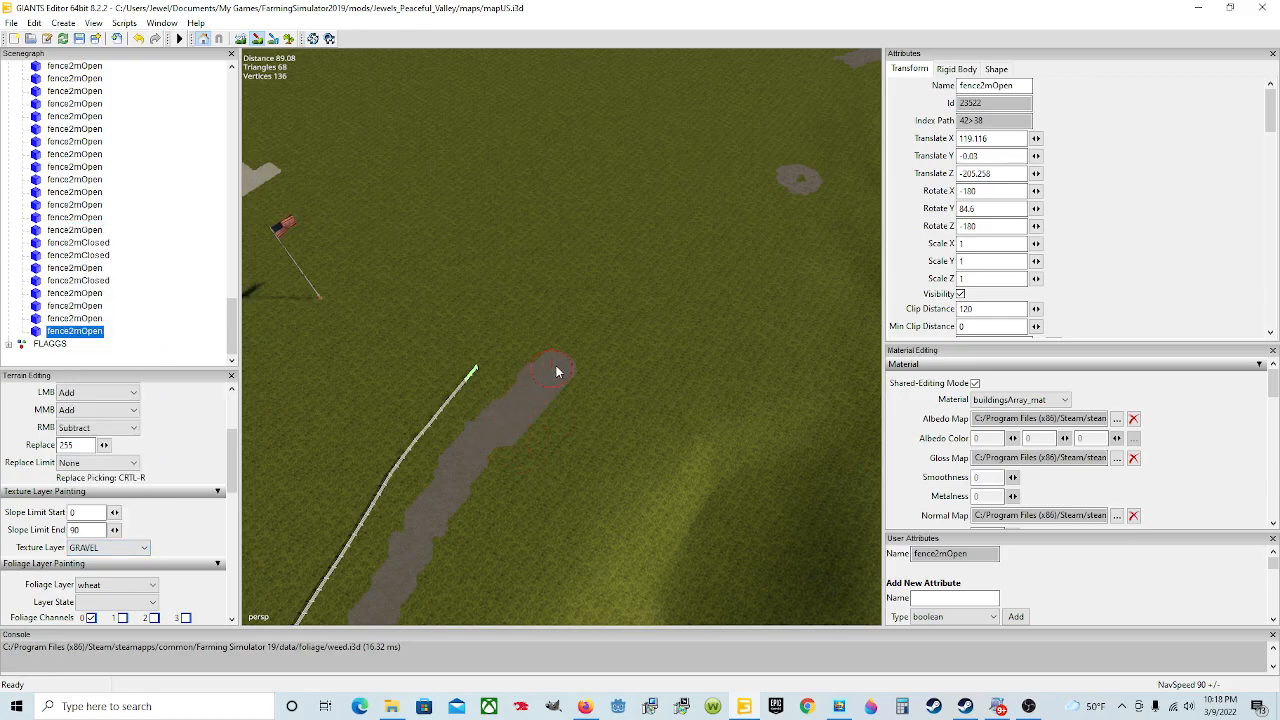
drag(555, 373, 608, 321)
mouse_move(697, 222)
mouse_down()
mouse_move(760, 151)
mouse_move(863, 84)
mouse_up()
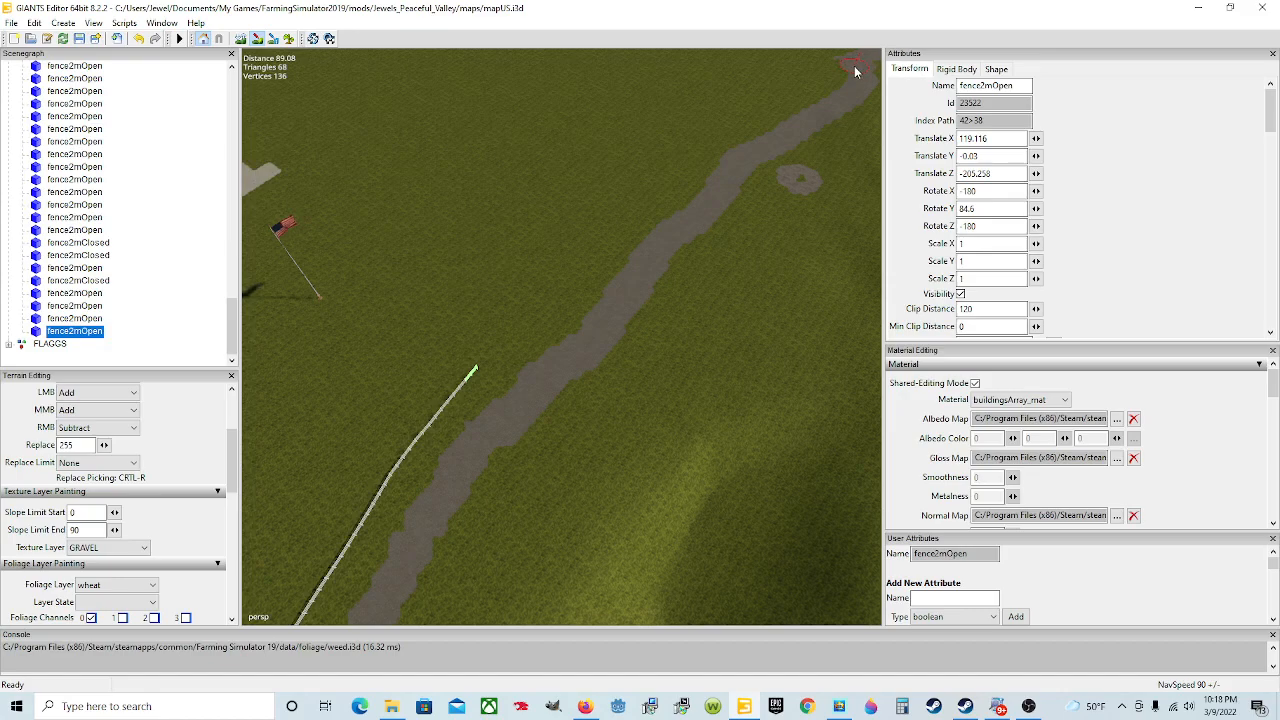
click(257, 40)
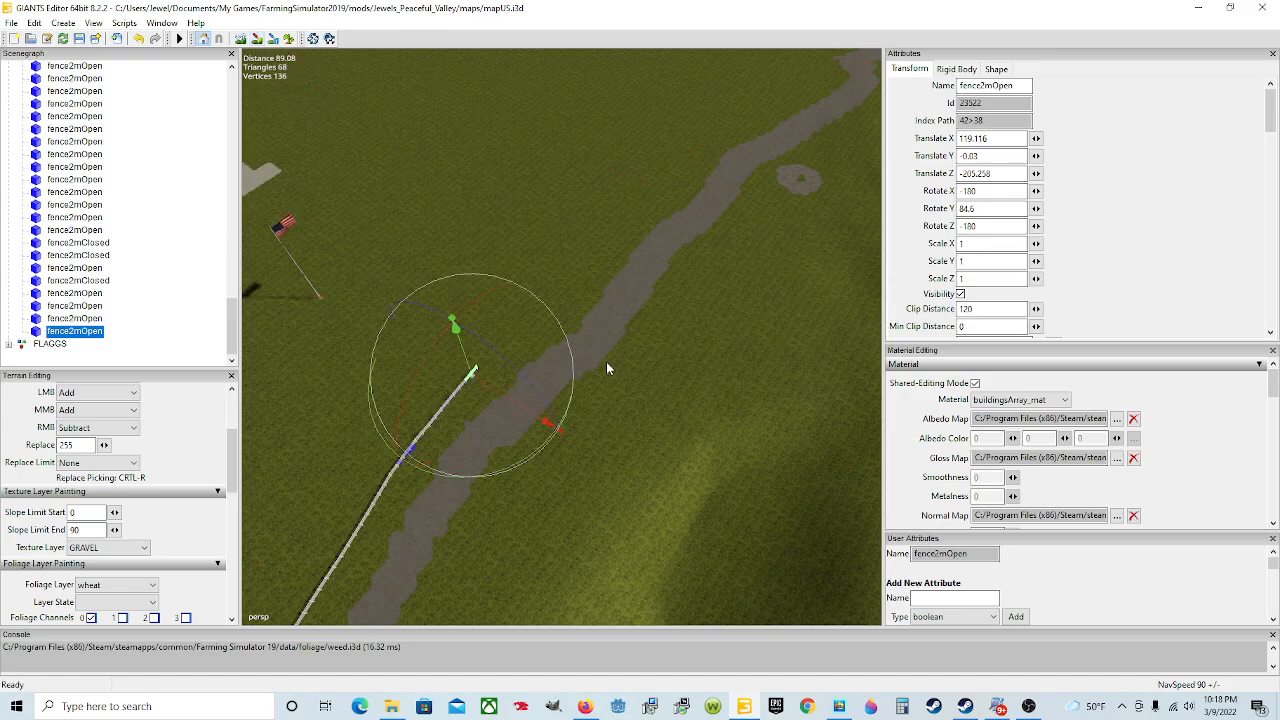
alt+drag(659, 341, 692, 394)
scroll(576, 314, up, 6)
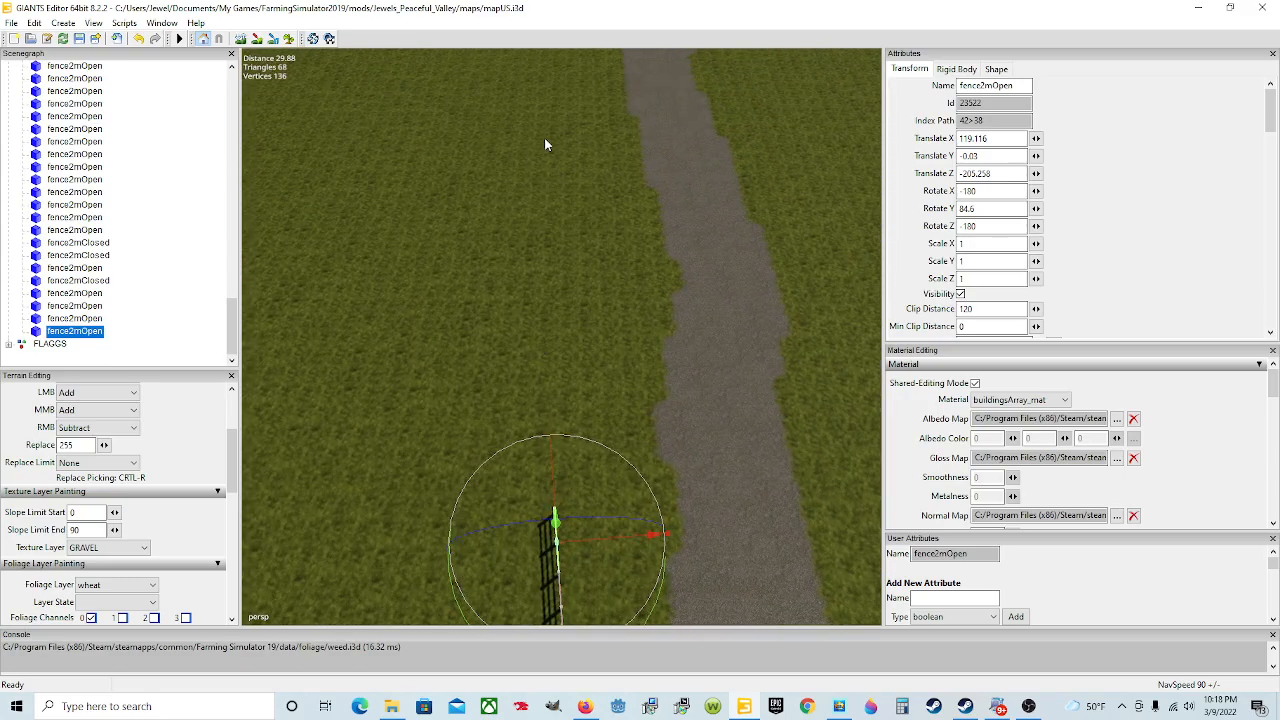
alt+drag(550, 175, 560, 137)
scroll(549, 166, down, 5)
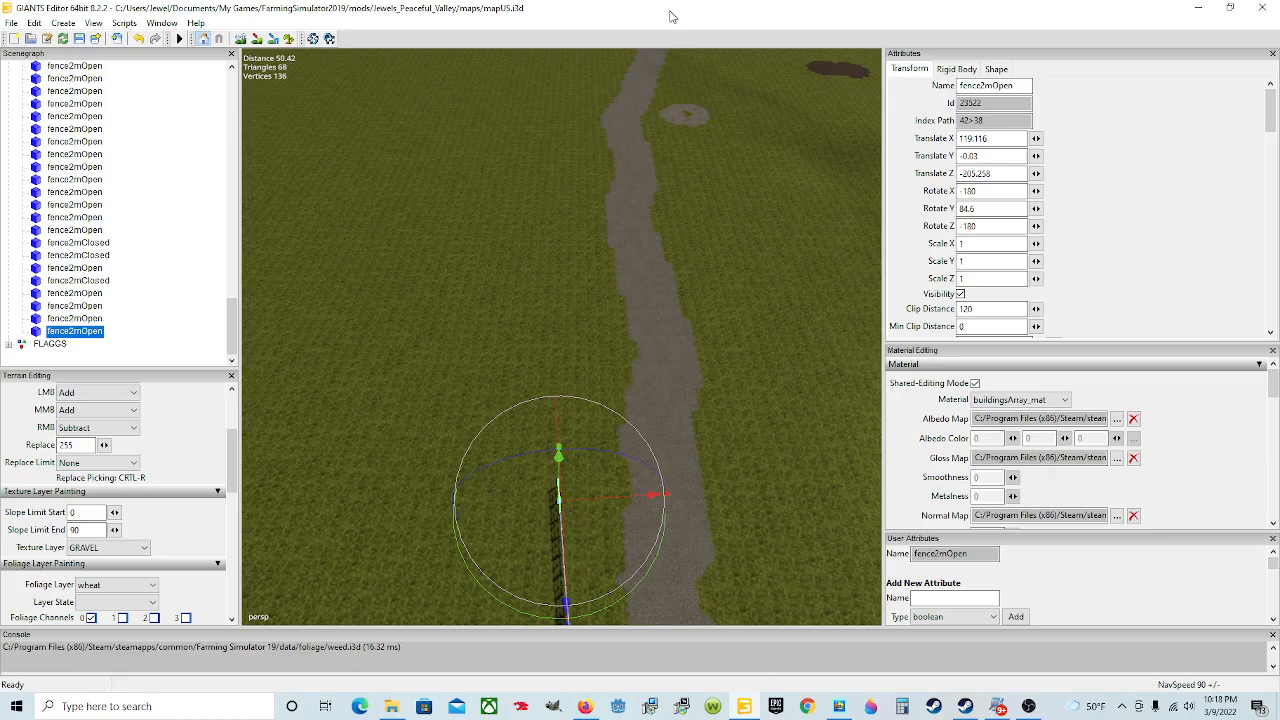
- Duplicate the end fence2mOpen panel of the white fence three times
alt+drag(658, 341, 684, 311)
alt+drag(779, 333, 348, 351)
scroll(717, 335, up, 5)
alt+drag(499, 366, 445, 326)
scroll(381, 341, up, 5)
scroll(381, 341, down, 4)
scroll(445, 326, down, 3)
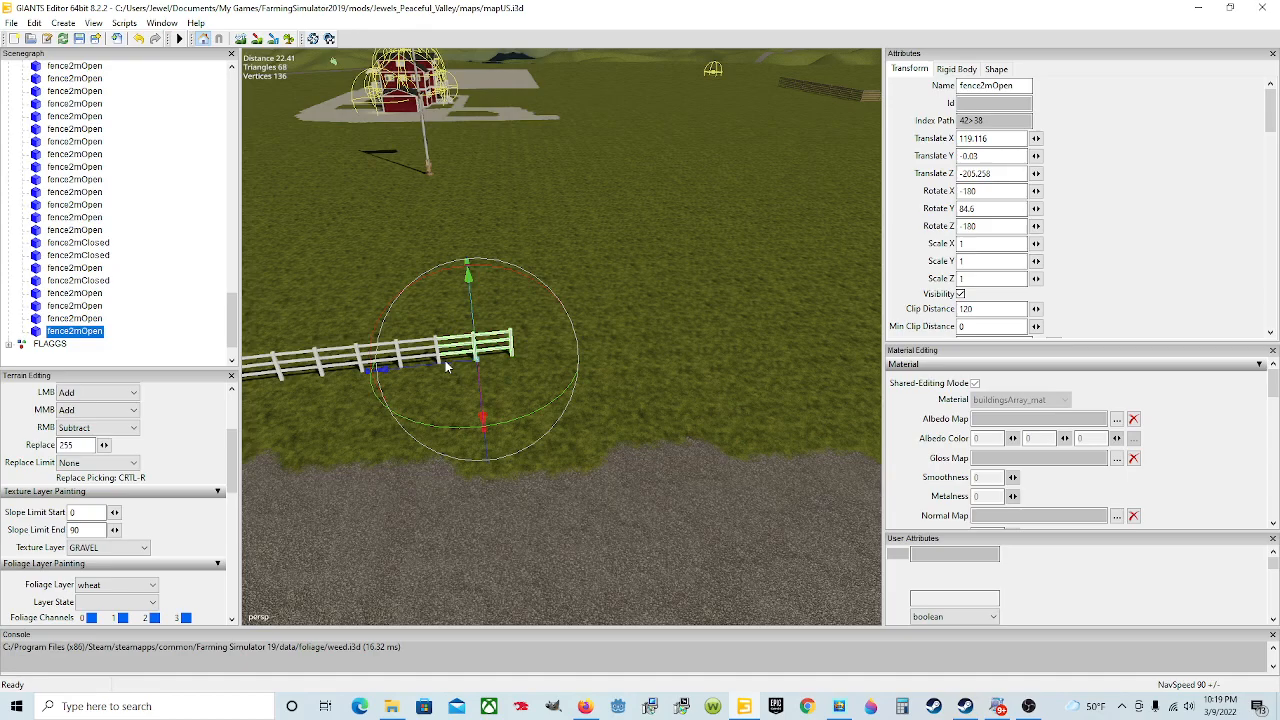
key(ctrl+d)
key(ctrl+d)
key(ctrl+d)
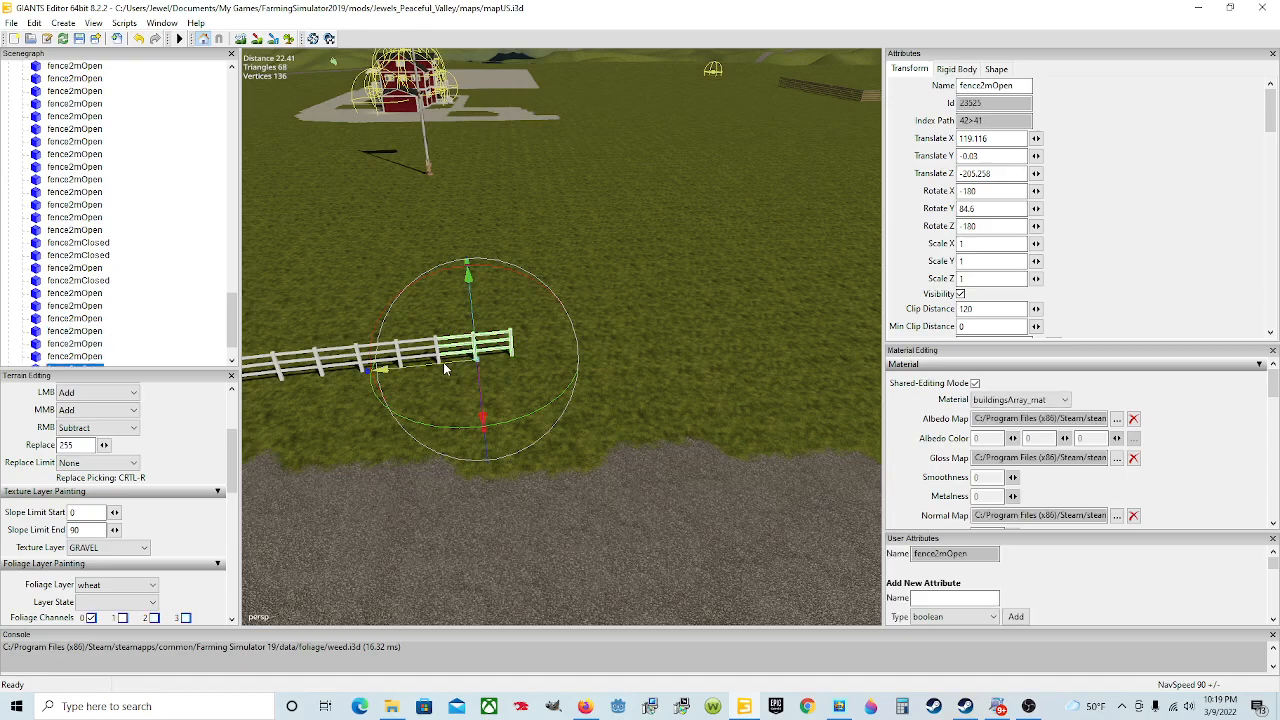
scroll(129, 357, down, 1)
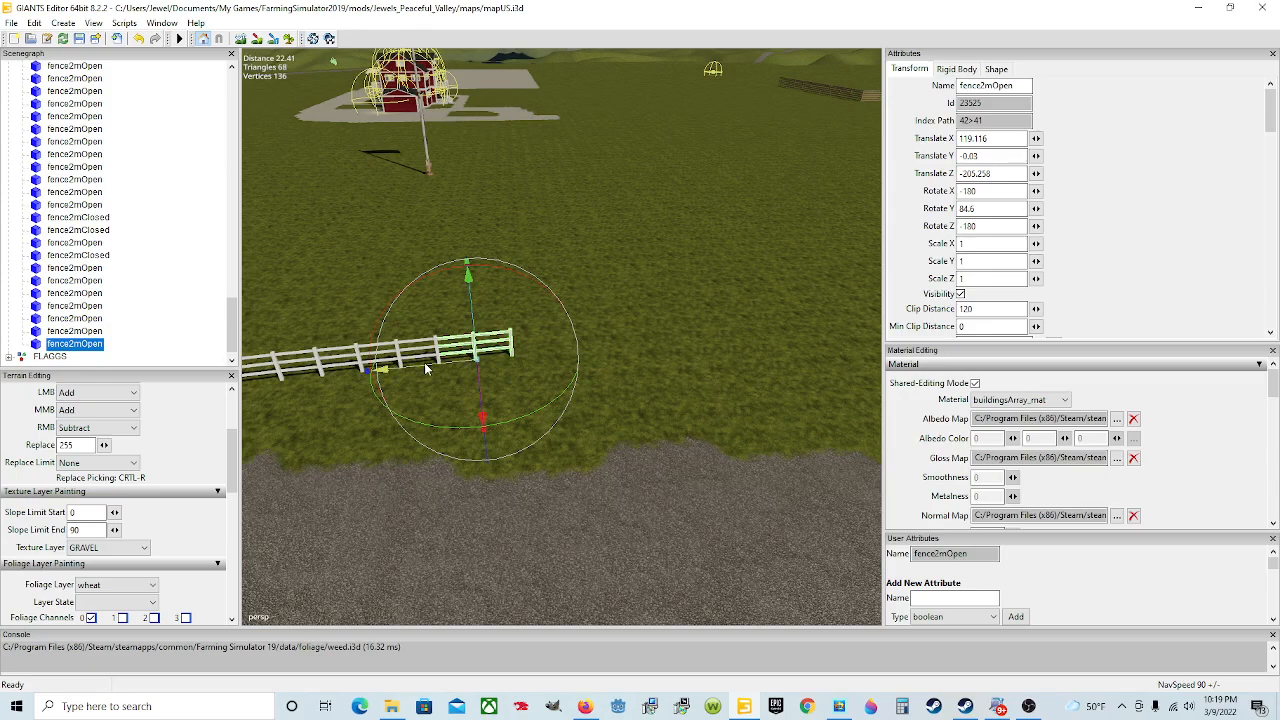
- Move the last duplicated panel along the fence line to extend the fence end, at about X 115.16, Z -204.88
drag(425, 366, 479, 372)
scroll(543, 377, up, 6)
drag(529, 416, 585, 406)
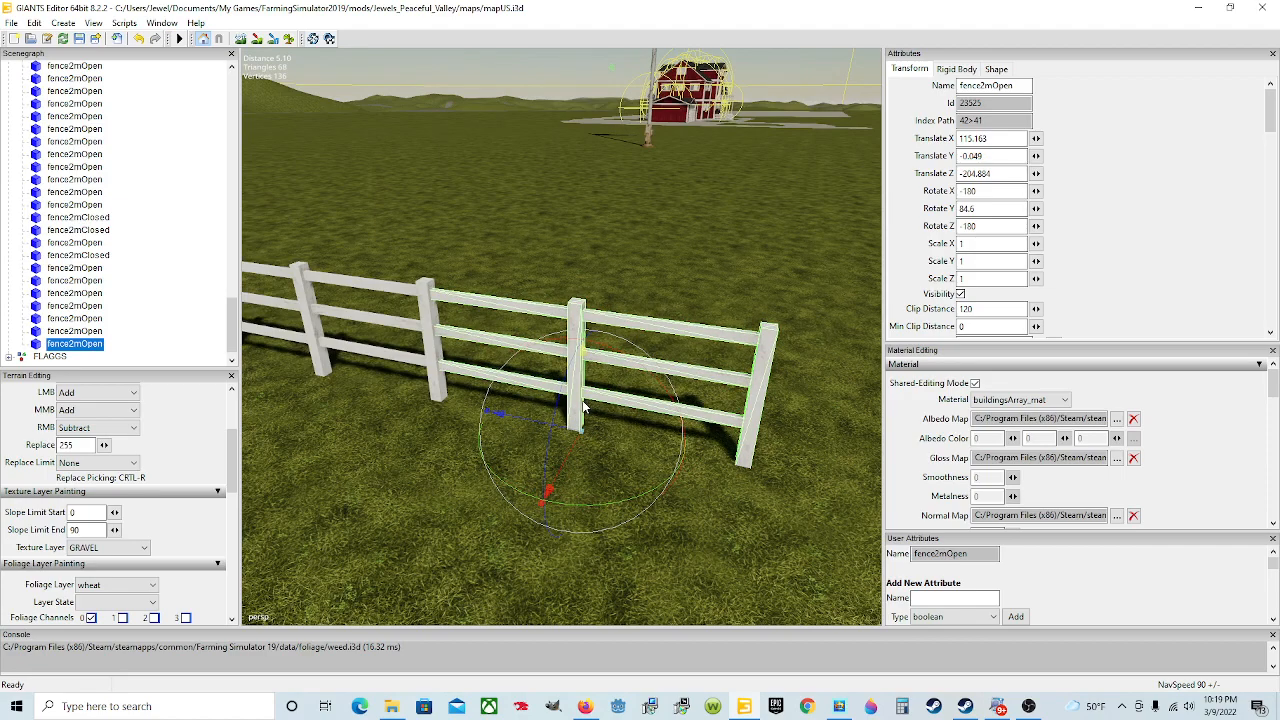
- Move the second duplicated fence2mOpen panel along the fence line so it joins onto the new end of the fence
click(93, 334)
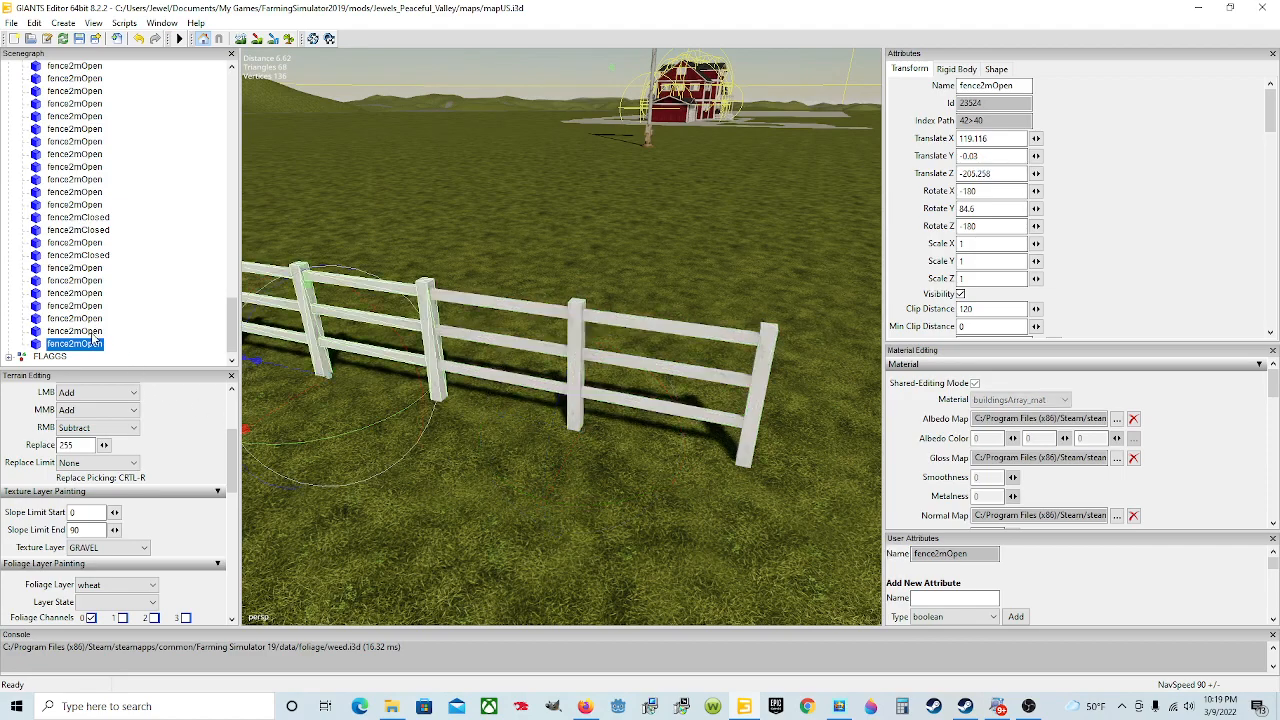
key(f)
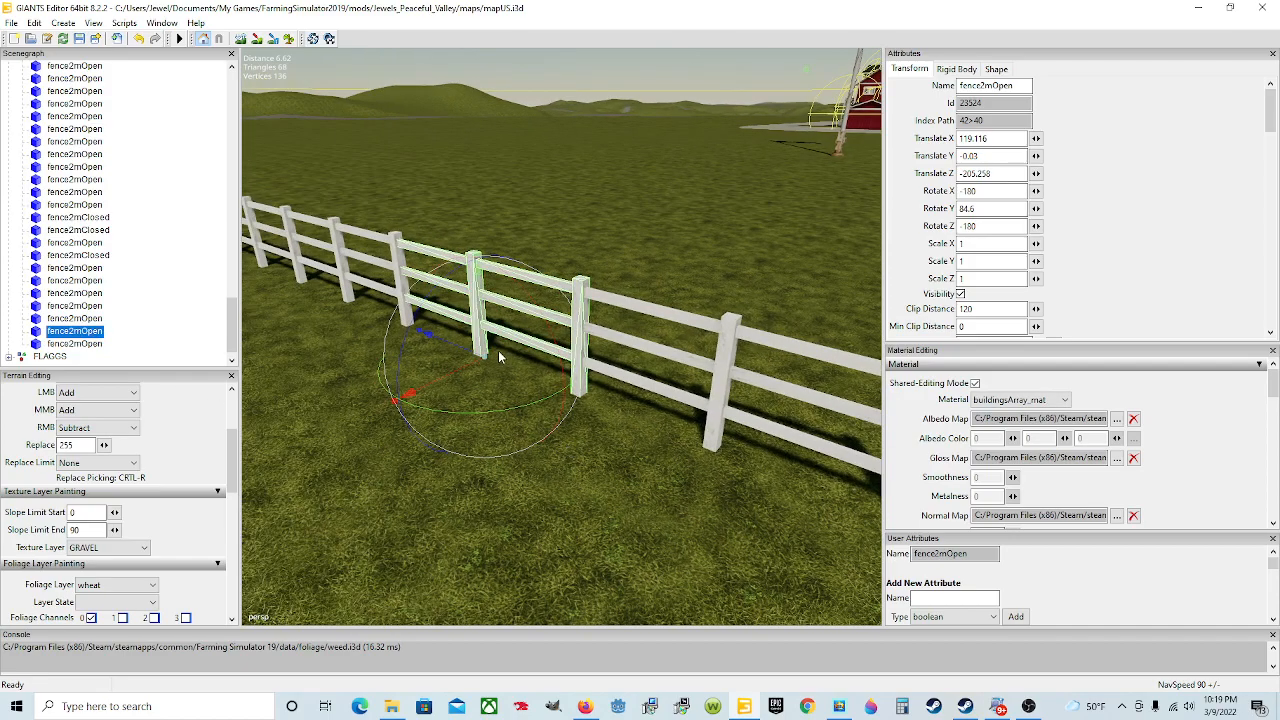
drag(449, 350, 843, 458)
right_drag(478, 472, 420, 470)
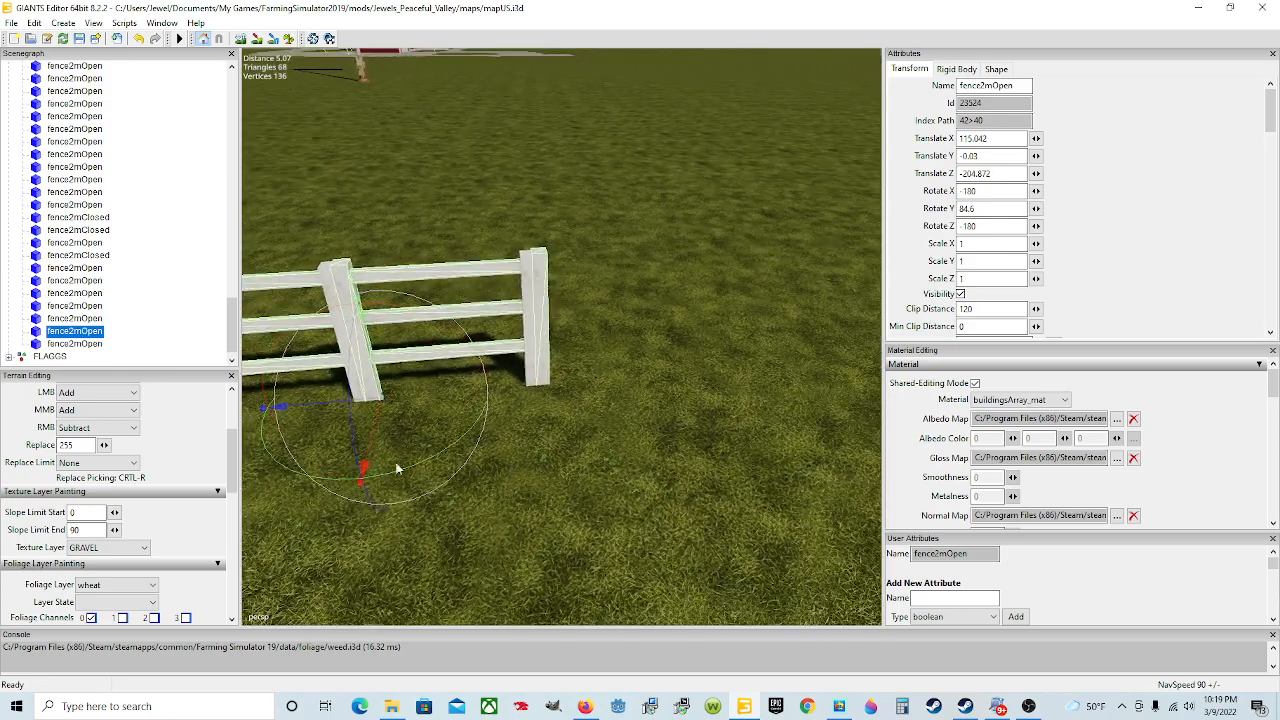
middle_drag(334, 399, 734, 398)
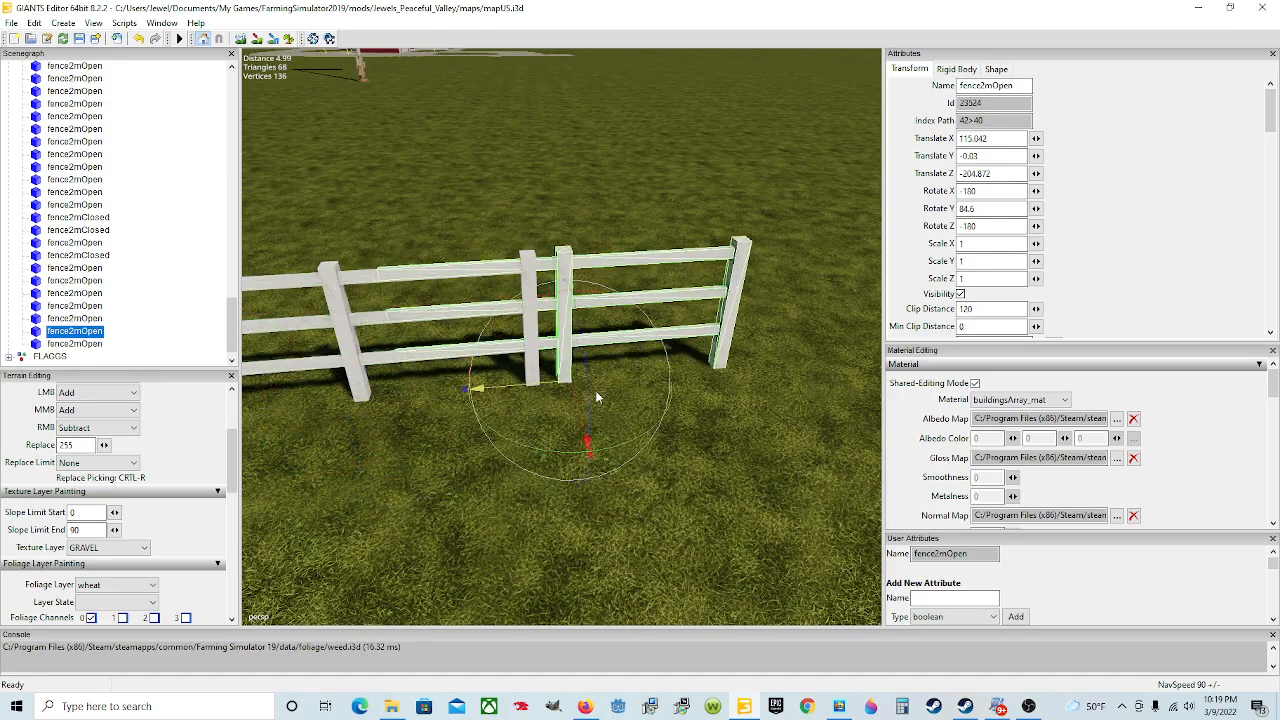
drag(734, 397, 766, 395)
right_drag(462, 478, 8, 351)
- Move the remaining duplicated panel to the fence end and butt it against the last post, at about X 107.22, Z -204.13
click(104, 319)
right_drag(384, 395, 387, 331)
drag(398, 319, 763, 411)
alt+drag(422, 497, 447, 464)
drag(365, 434, 858, 409)
alt+drag(446, 509, 654, 333)
alt+drag(490, 540, 485, 489)
scroll(483, 488, down, 5)
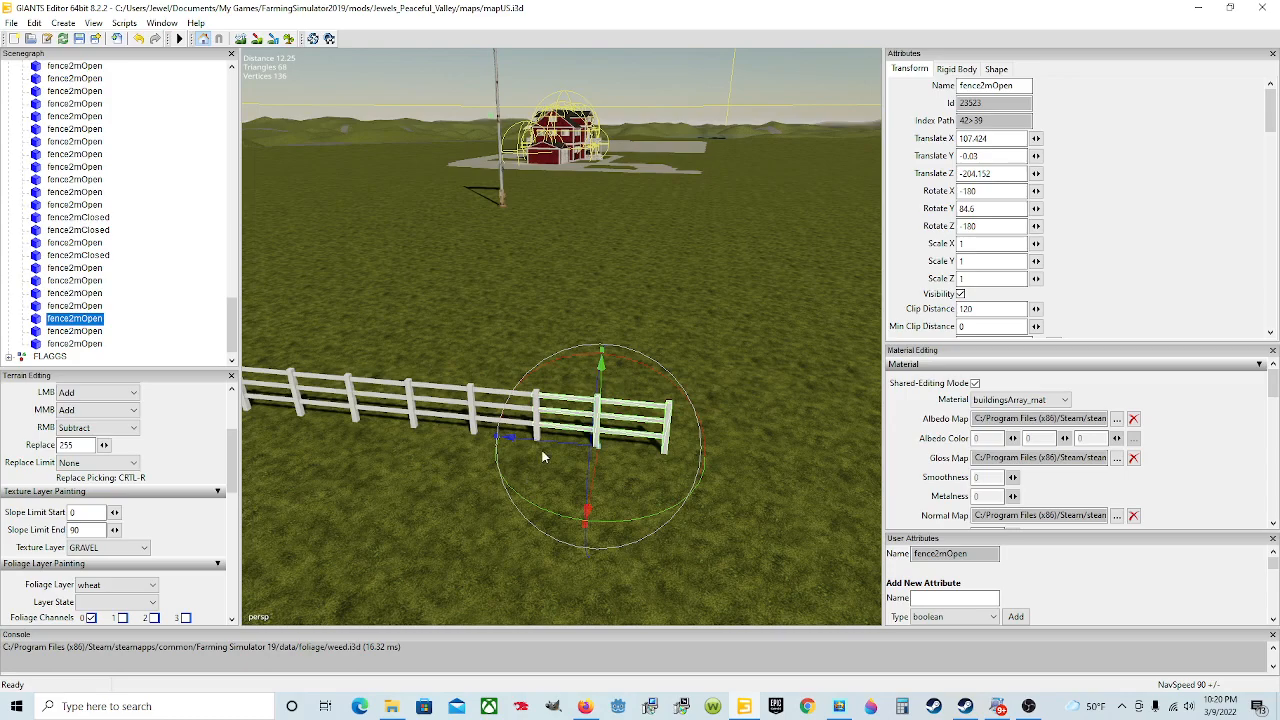
scroll(539, 487, up, 4)
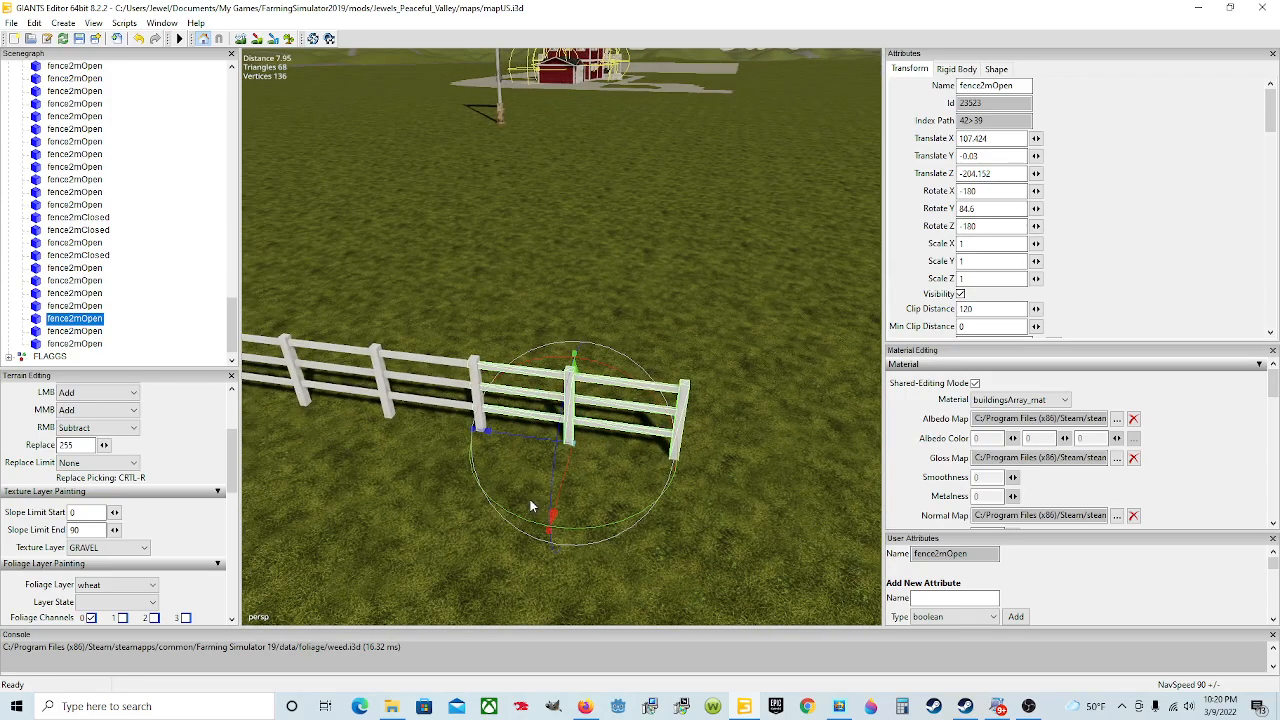
drag(511, 434, 525, 437)
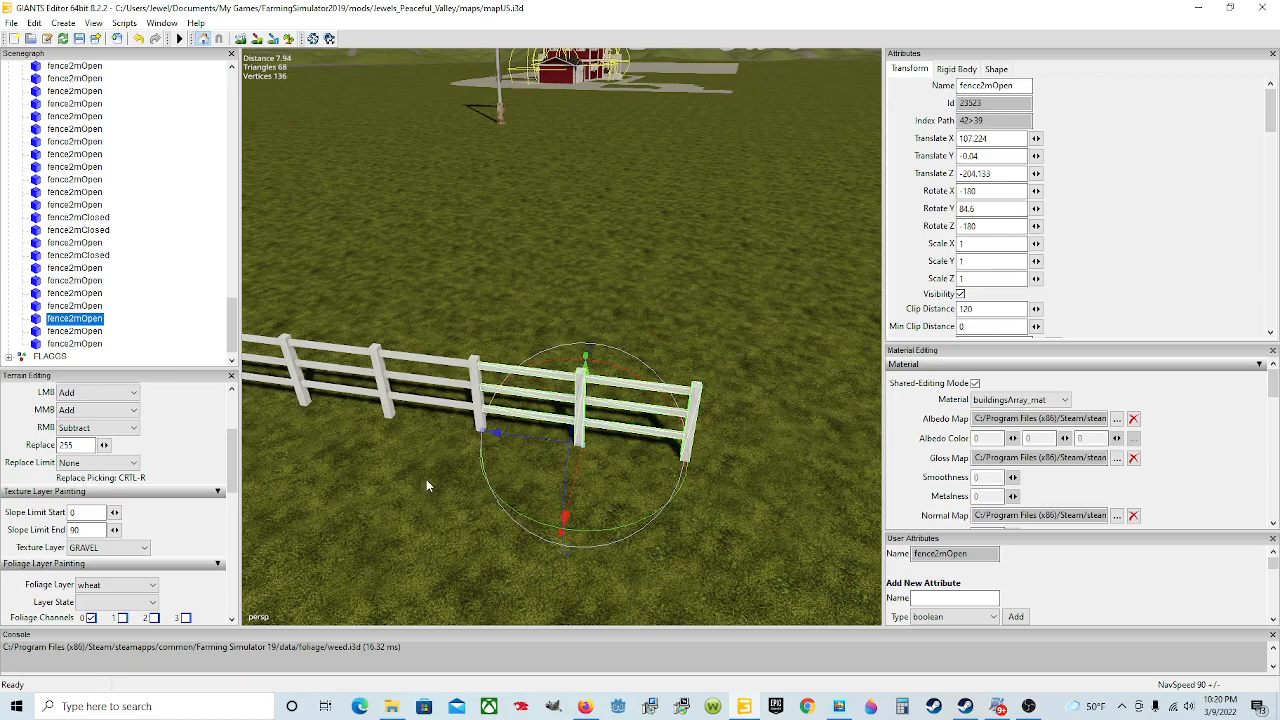
right_drag(426, 484, 393, 490)
- Nudge the original fence2mOpen panel along the line to about X 119.10, Z -205.26 so its posts line up with its neighbours
click(83, 308)
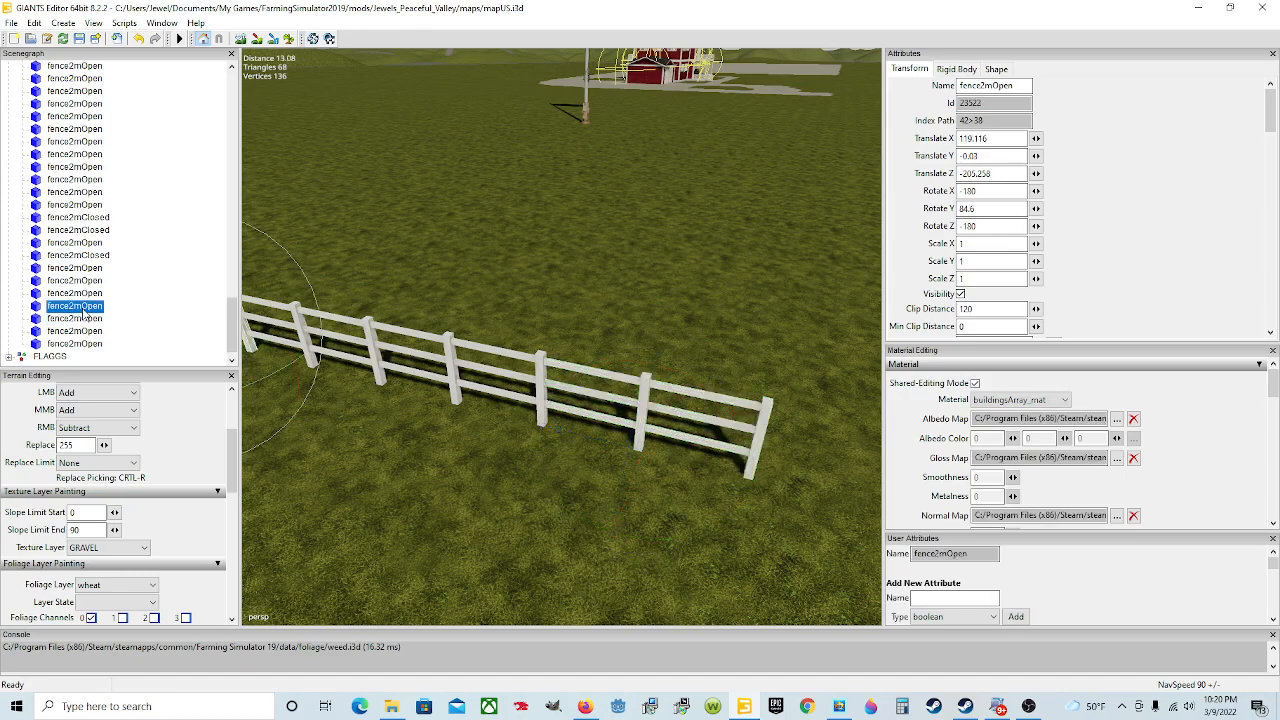
key(f)
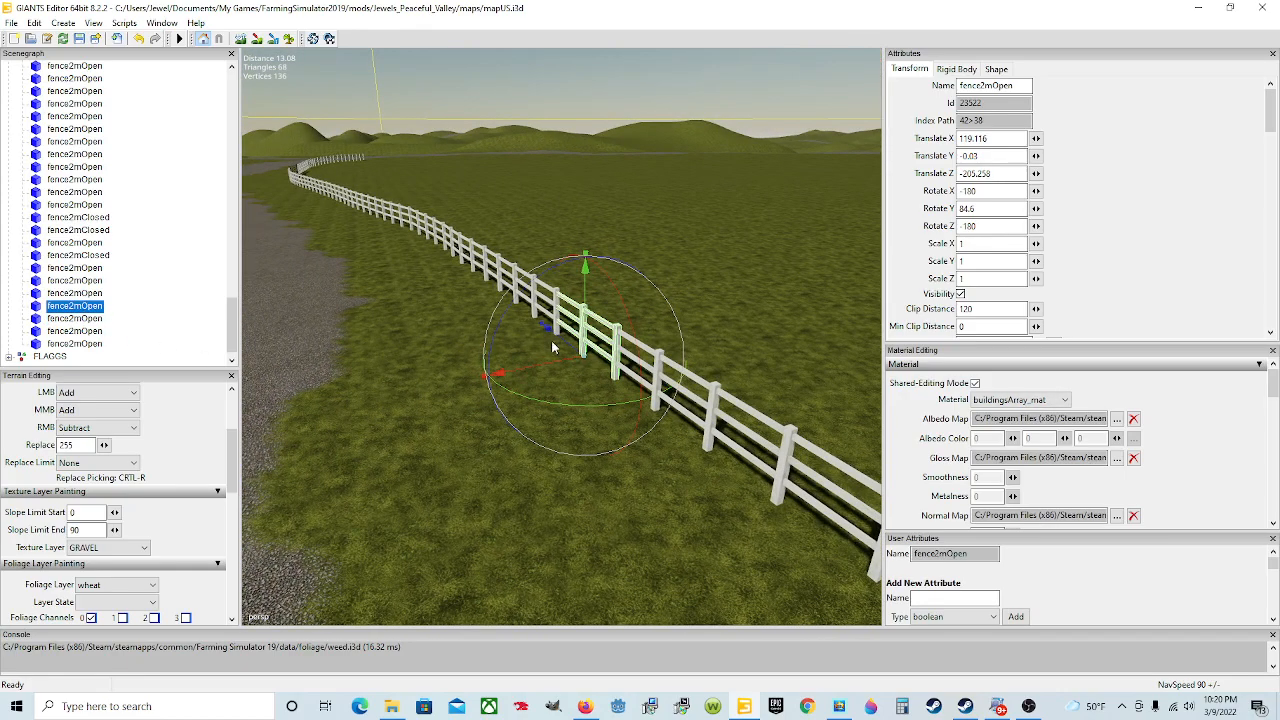
mouse_move(558, 337)
mouse_down()
mouse_move(580, 354)
mouse_move(556, 342)
mouse_up()
alt+drag(482, 422, 668, 460)
scroll(457, 384, up, 4)
scroll(574, 421, down, 5)
scroll(670, 460, up, 5)
scroll(670, 460, down, 5)
alt+drag(614, 414, 628, 366)
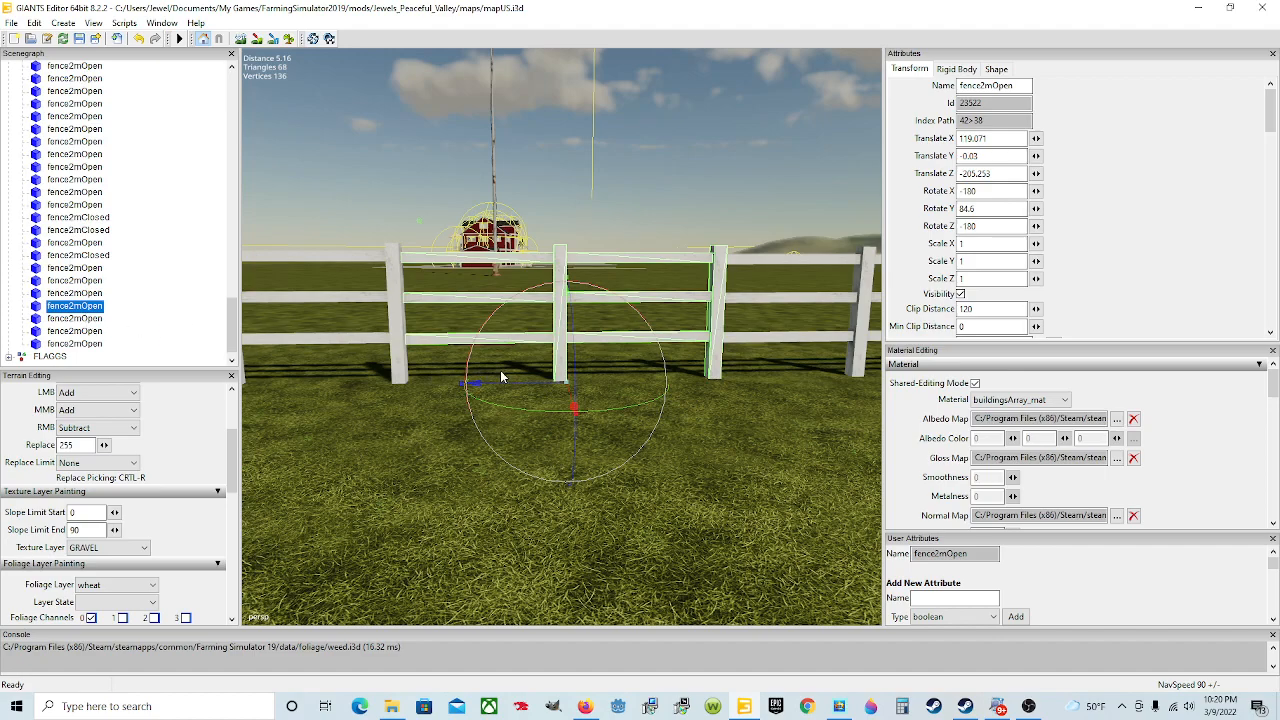
mouse_move(502, 382)
mouse_down()
mouse_move(518, 386)
mouse_move(497, 382)
mouse_up()
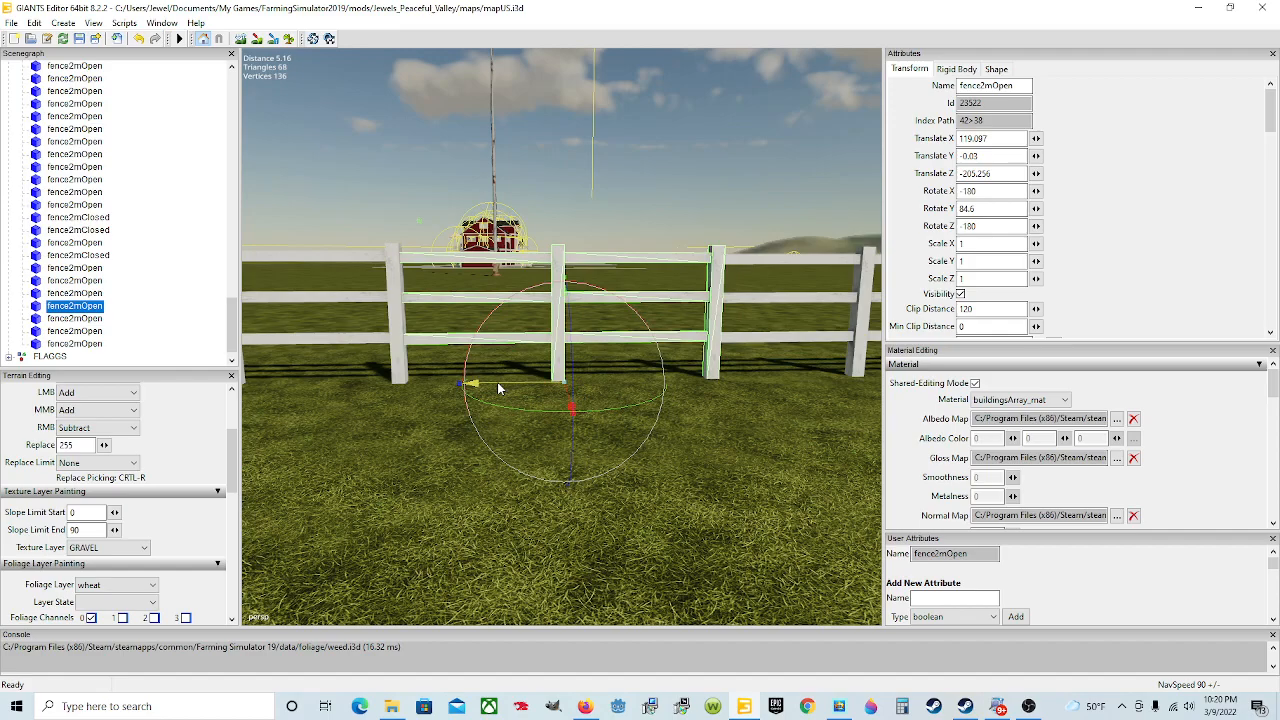
- Examine the panel joints, the extended fence end and its course beside the gravel road from several angles and distances
alt+drag(458, 478, 390, 482)
scroll(529, 463, up, 3)
scroll(390, 482, down, 4)
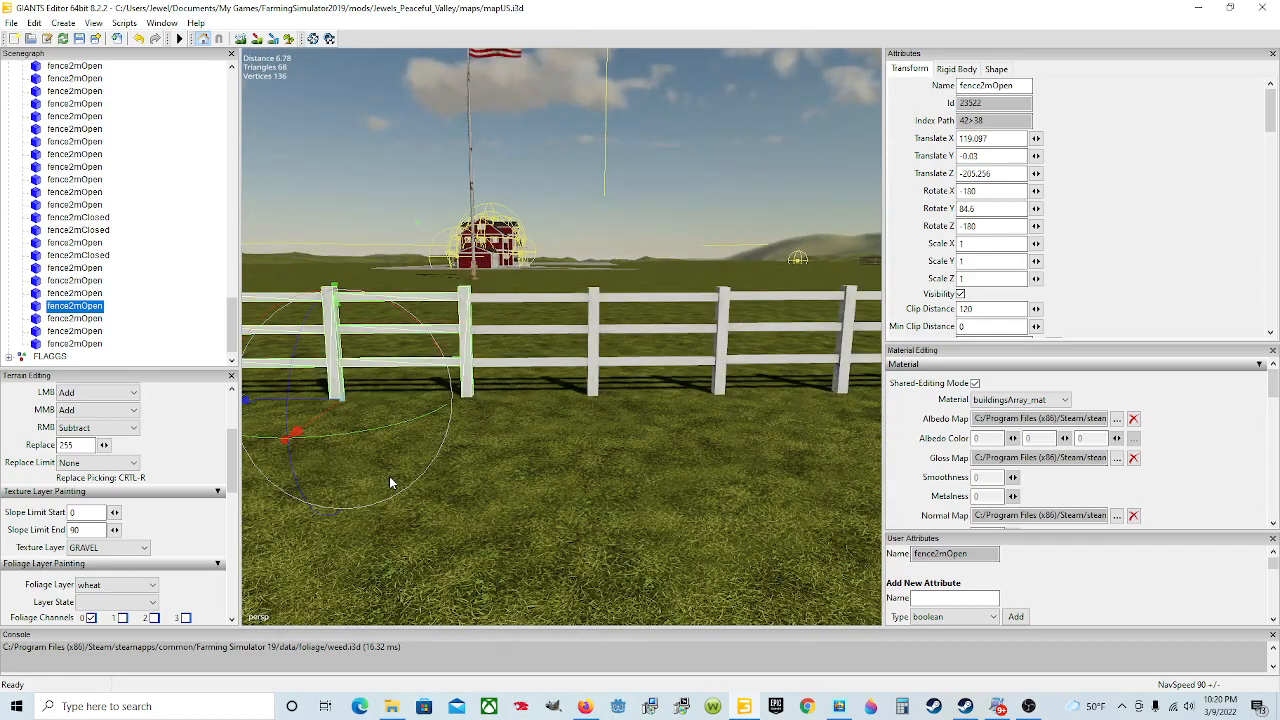
scroll(501, 380, up, 4)
alt+drag(501, 380, 502, 457)
scroll(368, 427, down, 9)
mouse_move(425, 455)
alt+mouse_down()
mouse_move(468, 465)
mouse_move(472, 491)
mouse_move(504, 468)
mouse_move(431, 444)
alt+mouse_up()
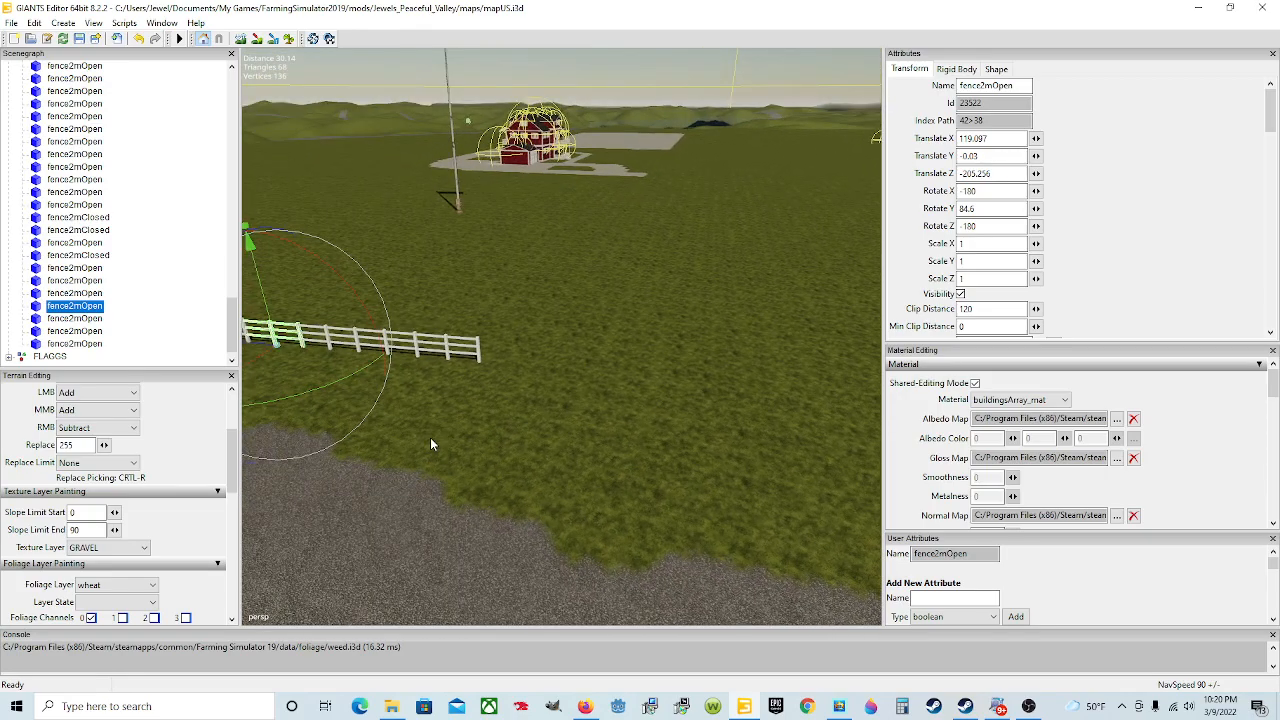
scroll(431, 438, up, 2)
alt+drag(465, 487, 391, 427)
scroll(483, 428, up, 3)
scroll(391, 427, down, 3)
alt+drag(591, 386, 635, 408)
scroll(625, 412, down, 3)
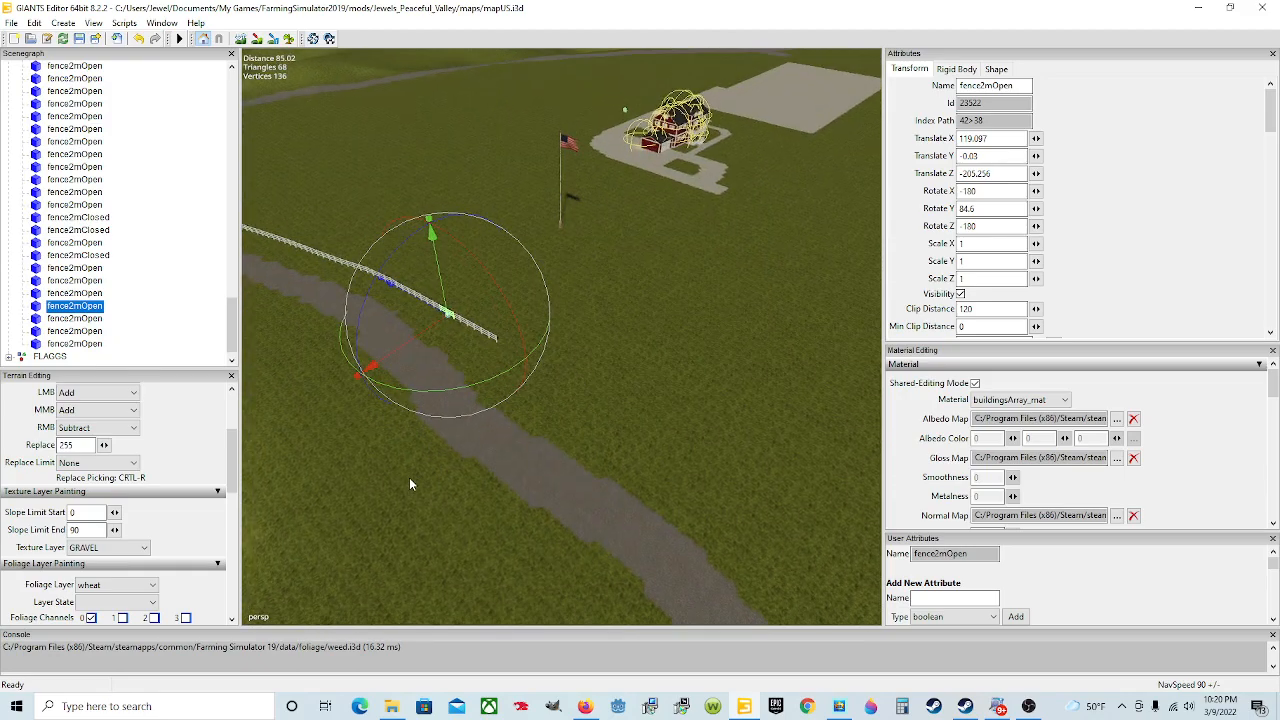
alt+drag(409, 477, 389, 492)
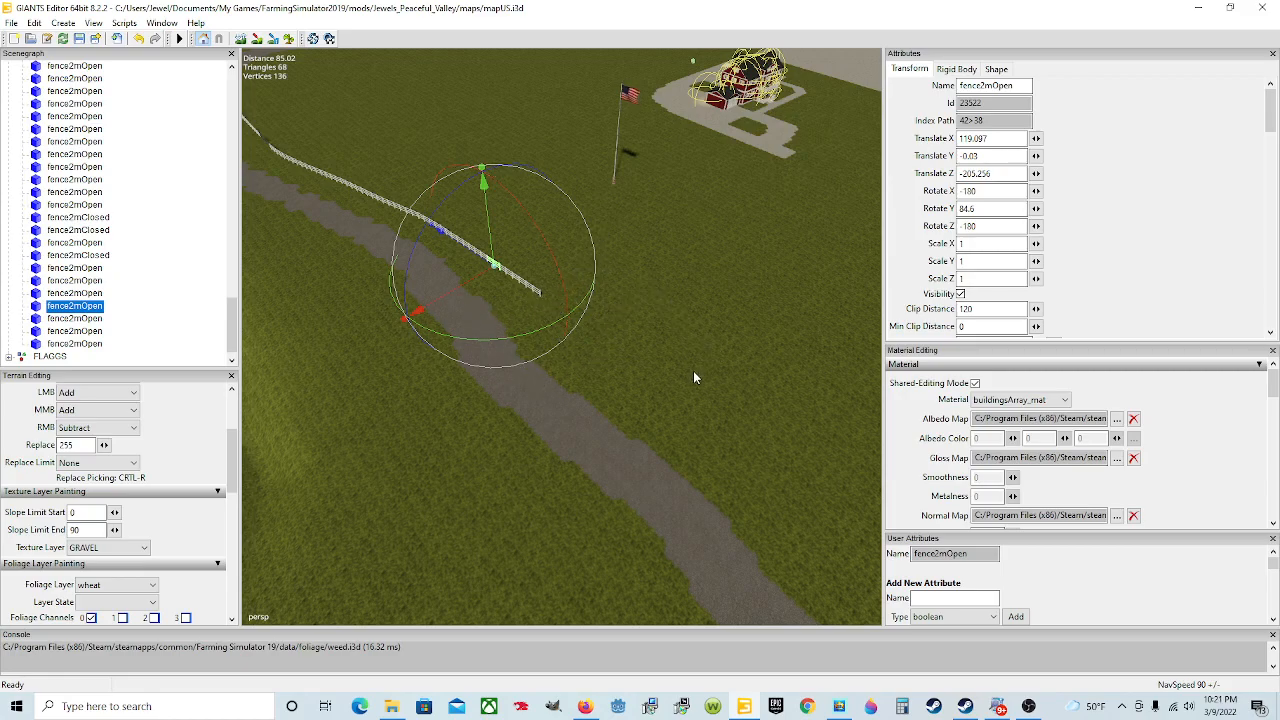
alt+drag(628, 467, 597, 401)
scroll(597, 401, up, 2)
scroll(590, 398, up, 6)
alt+drag(421, 402, 476, 388)
alt+drag(593, 416, 535, 405)
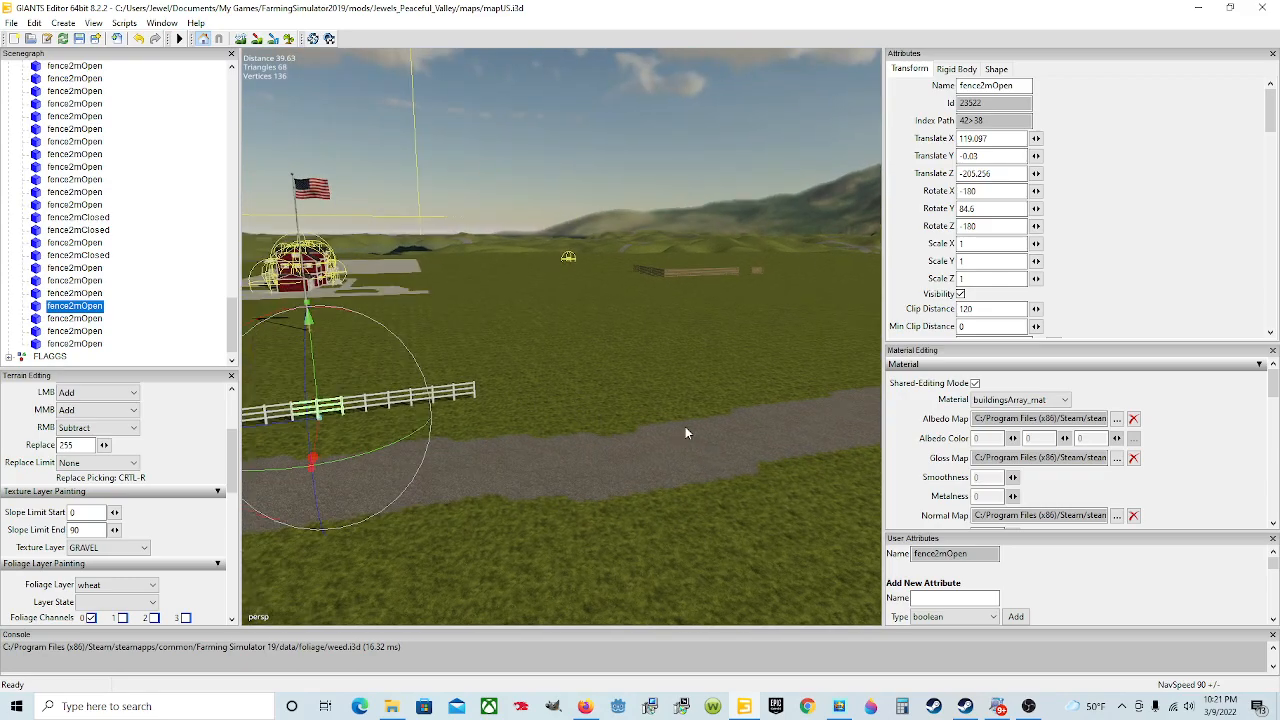
alt+drag(672, 440, 563, 460)
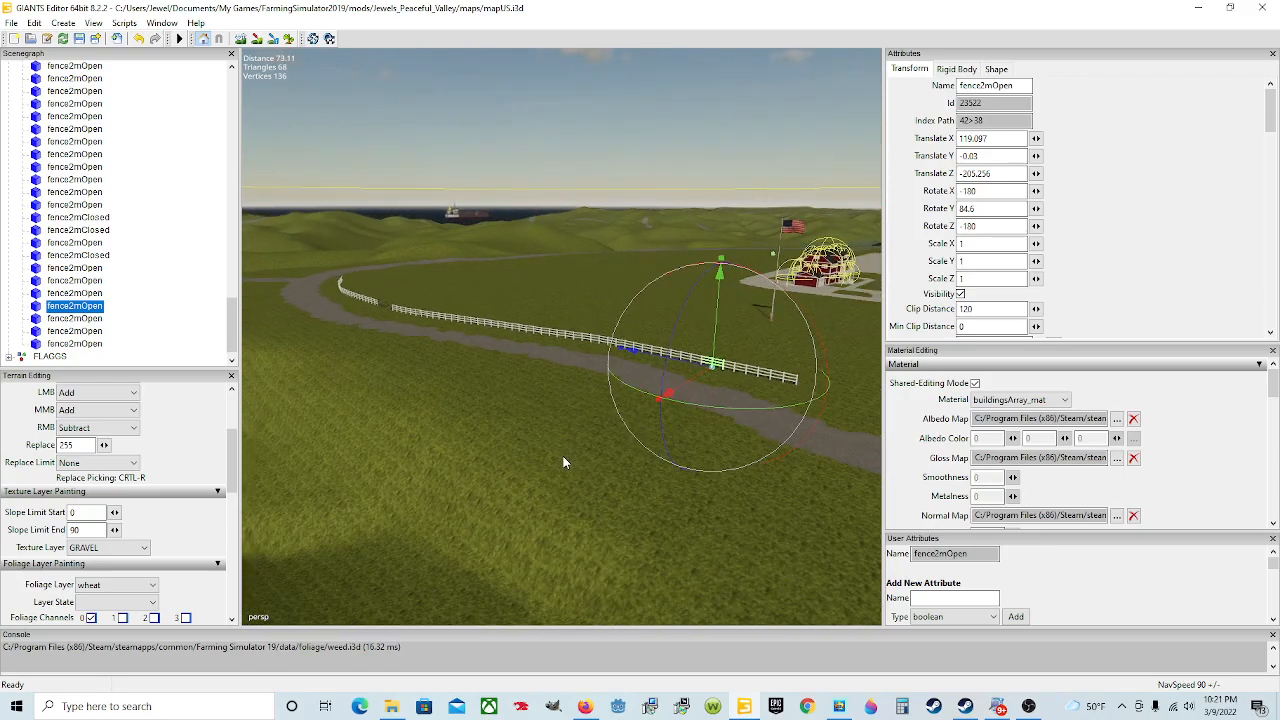